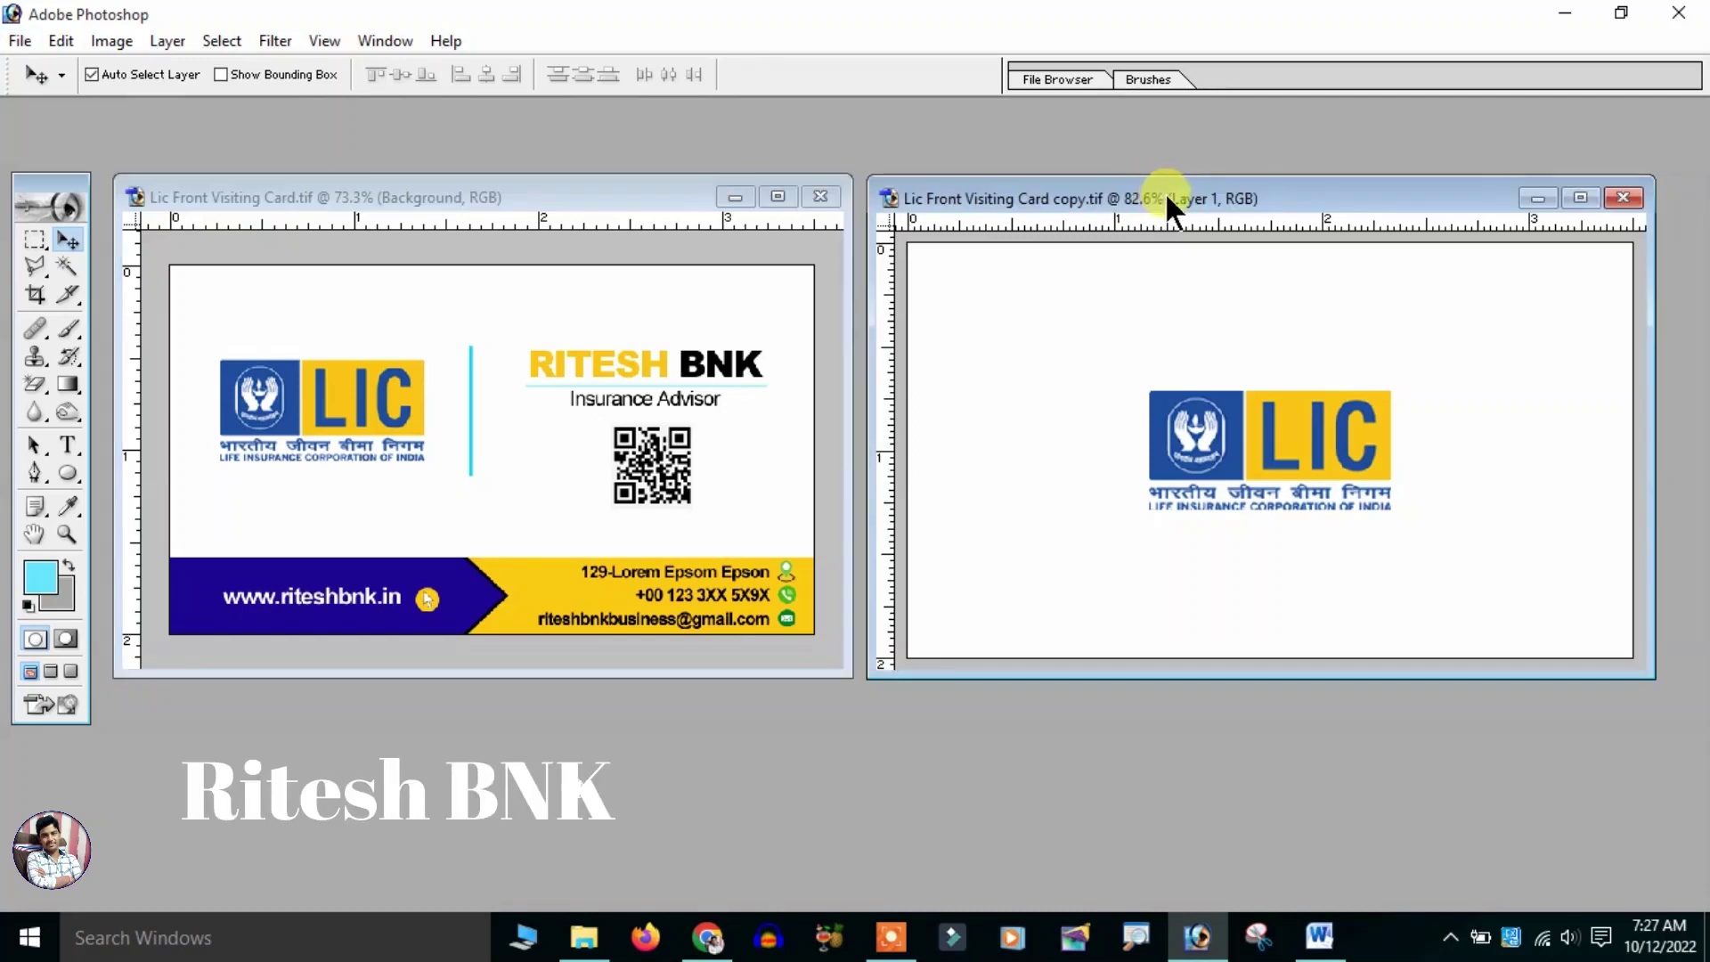
- Bring the back visiting card copy document to the front
drag(1179, 195, 1204, 195)
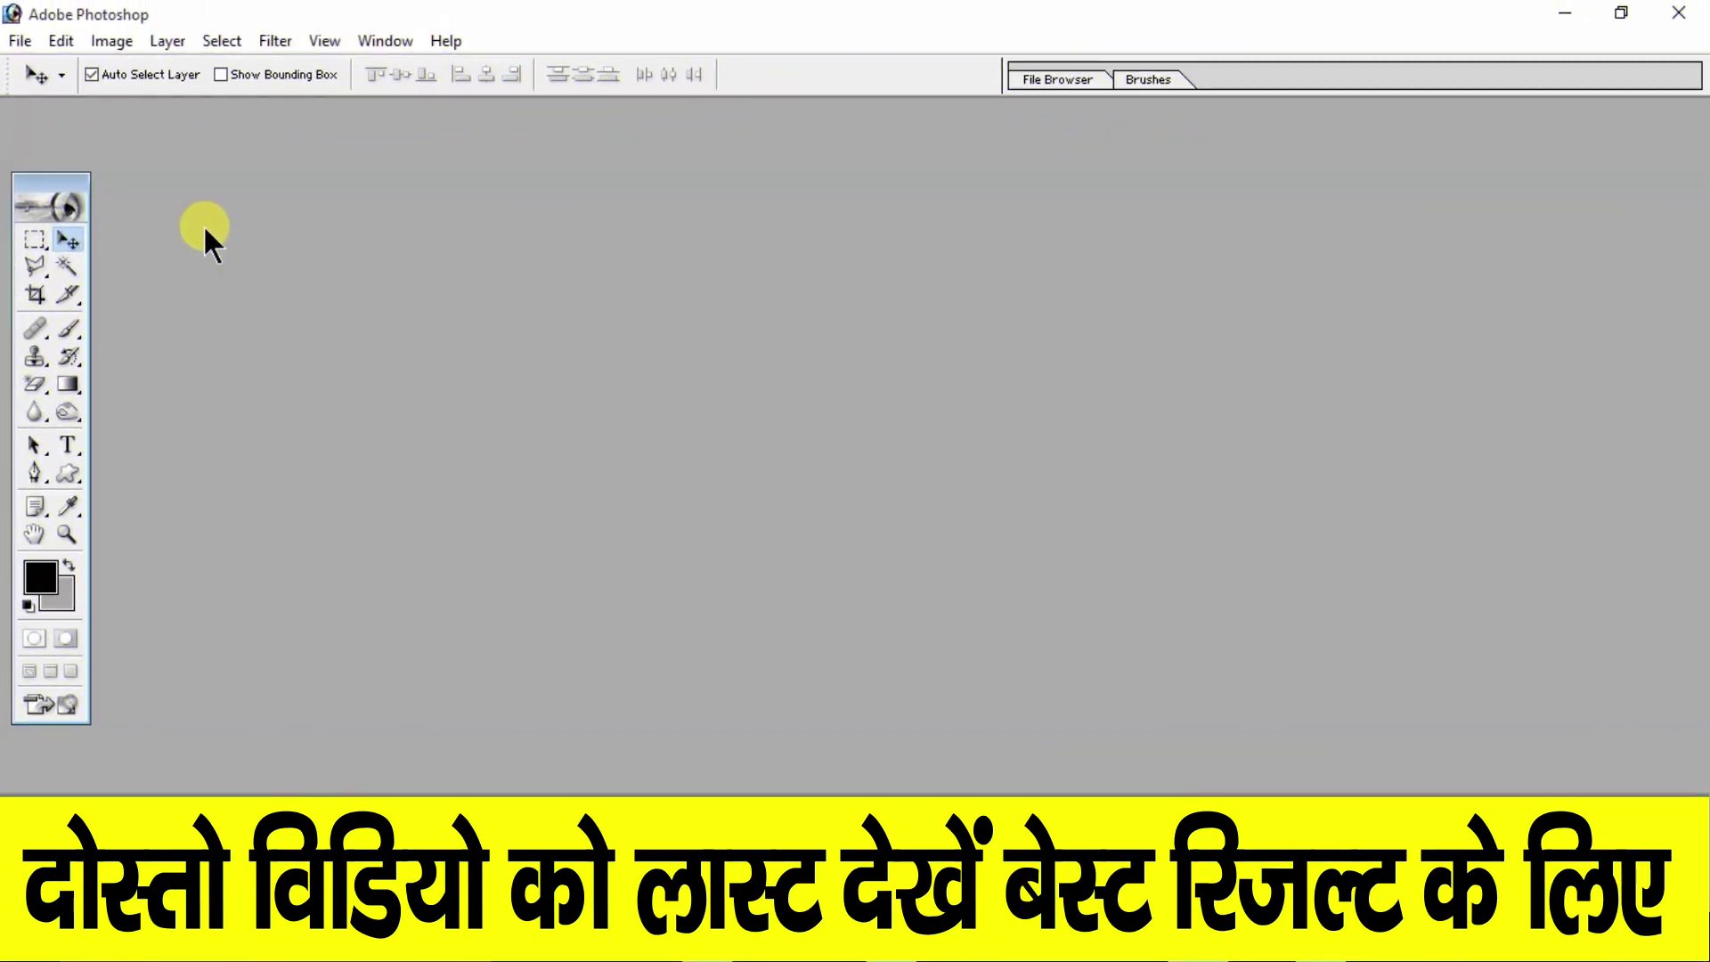
- Start a new Custom-preset document measured in inches
click(21, 41)
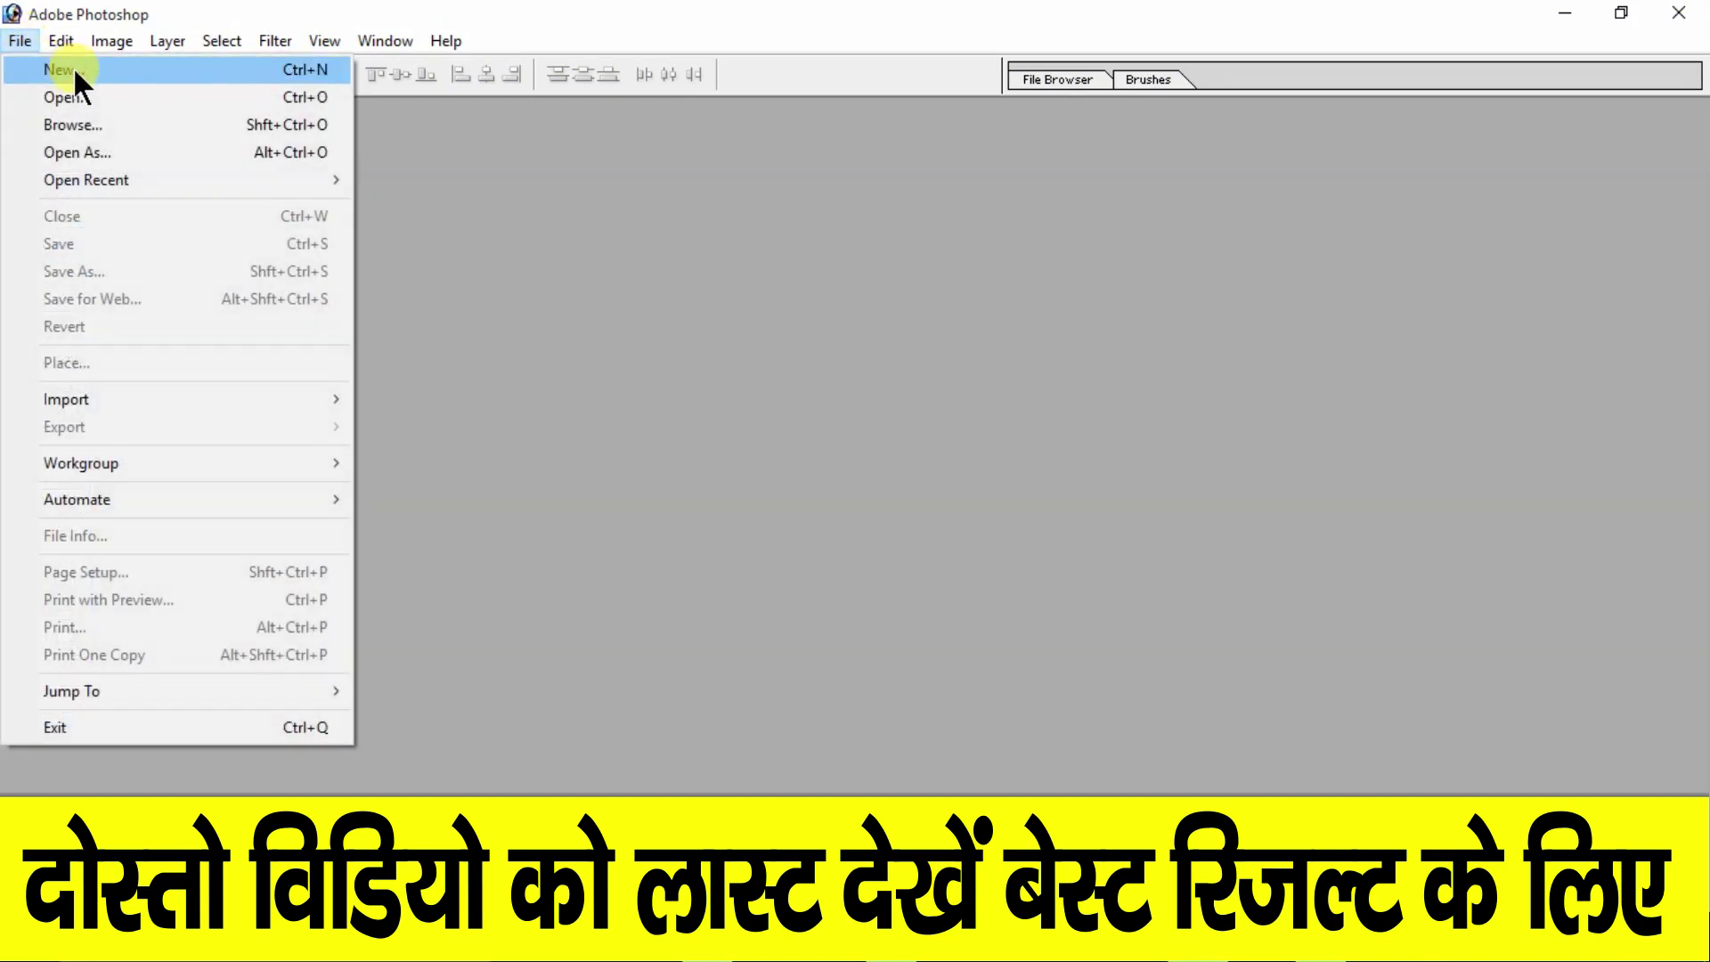
click(75, 72)
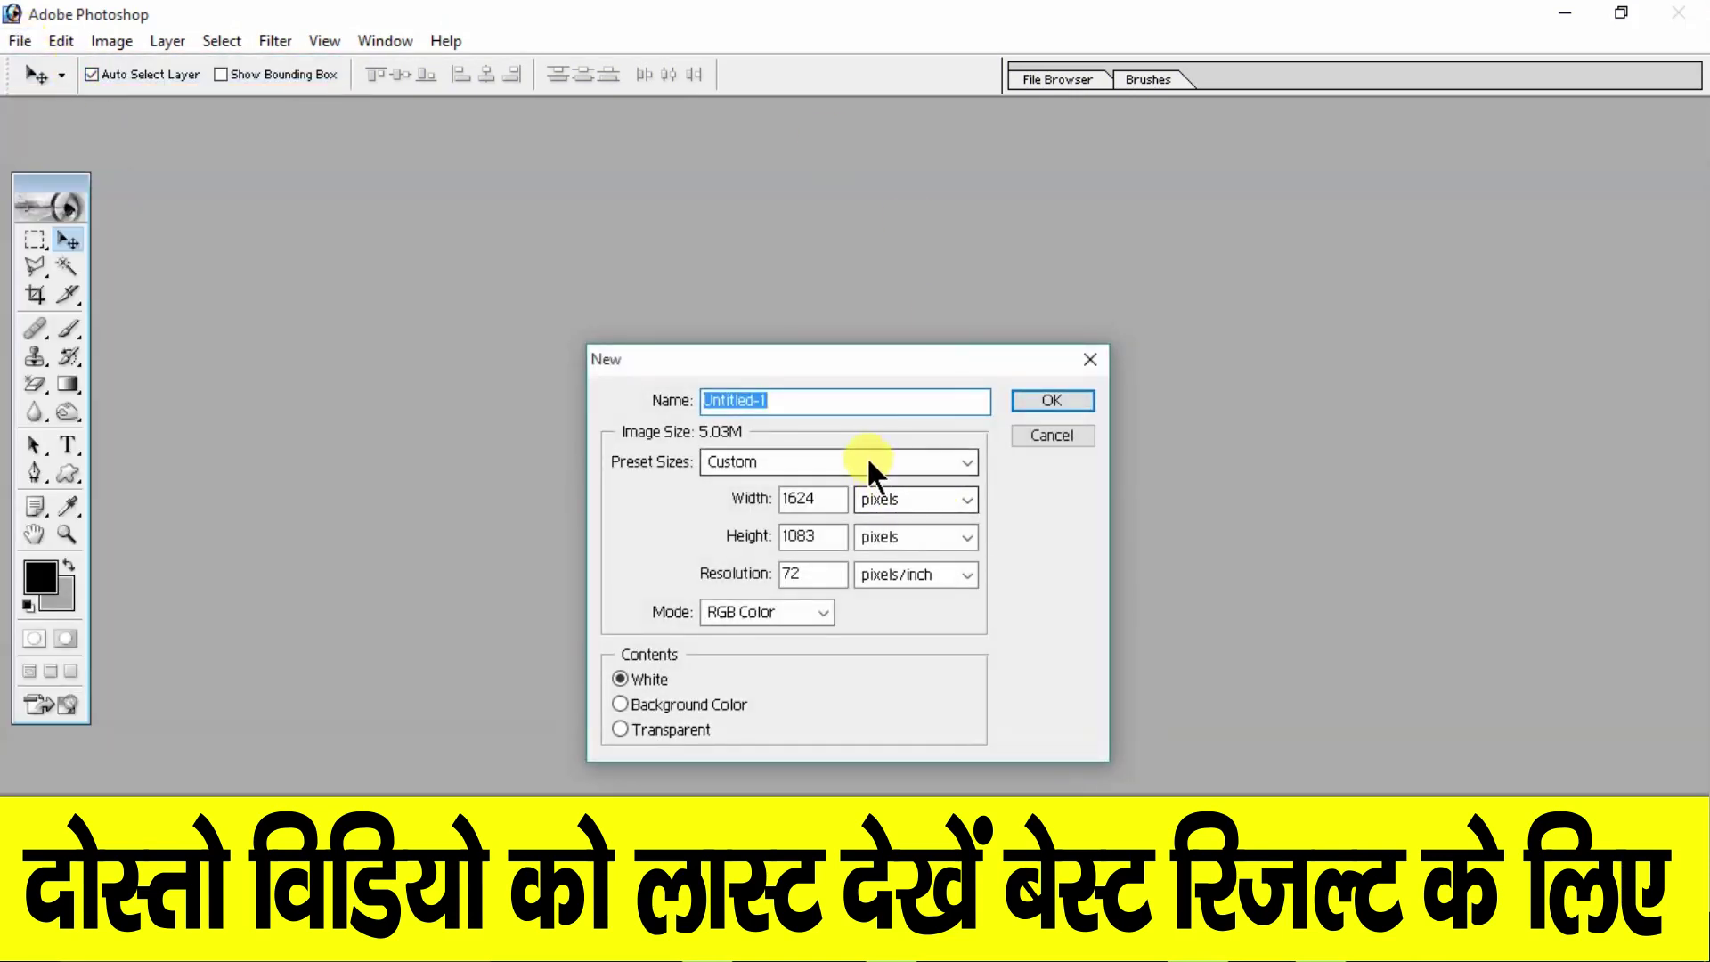
click(867, 461)
click(715, 12)
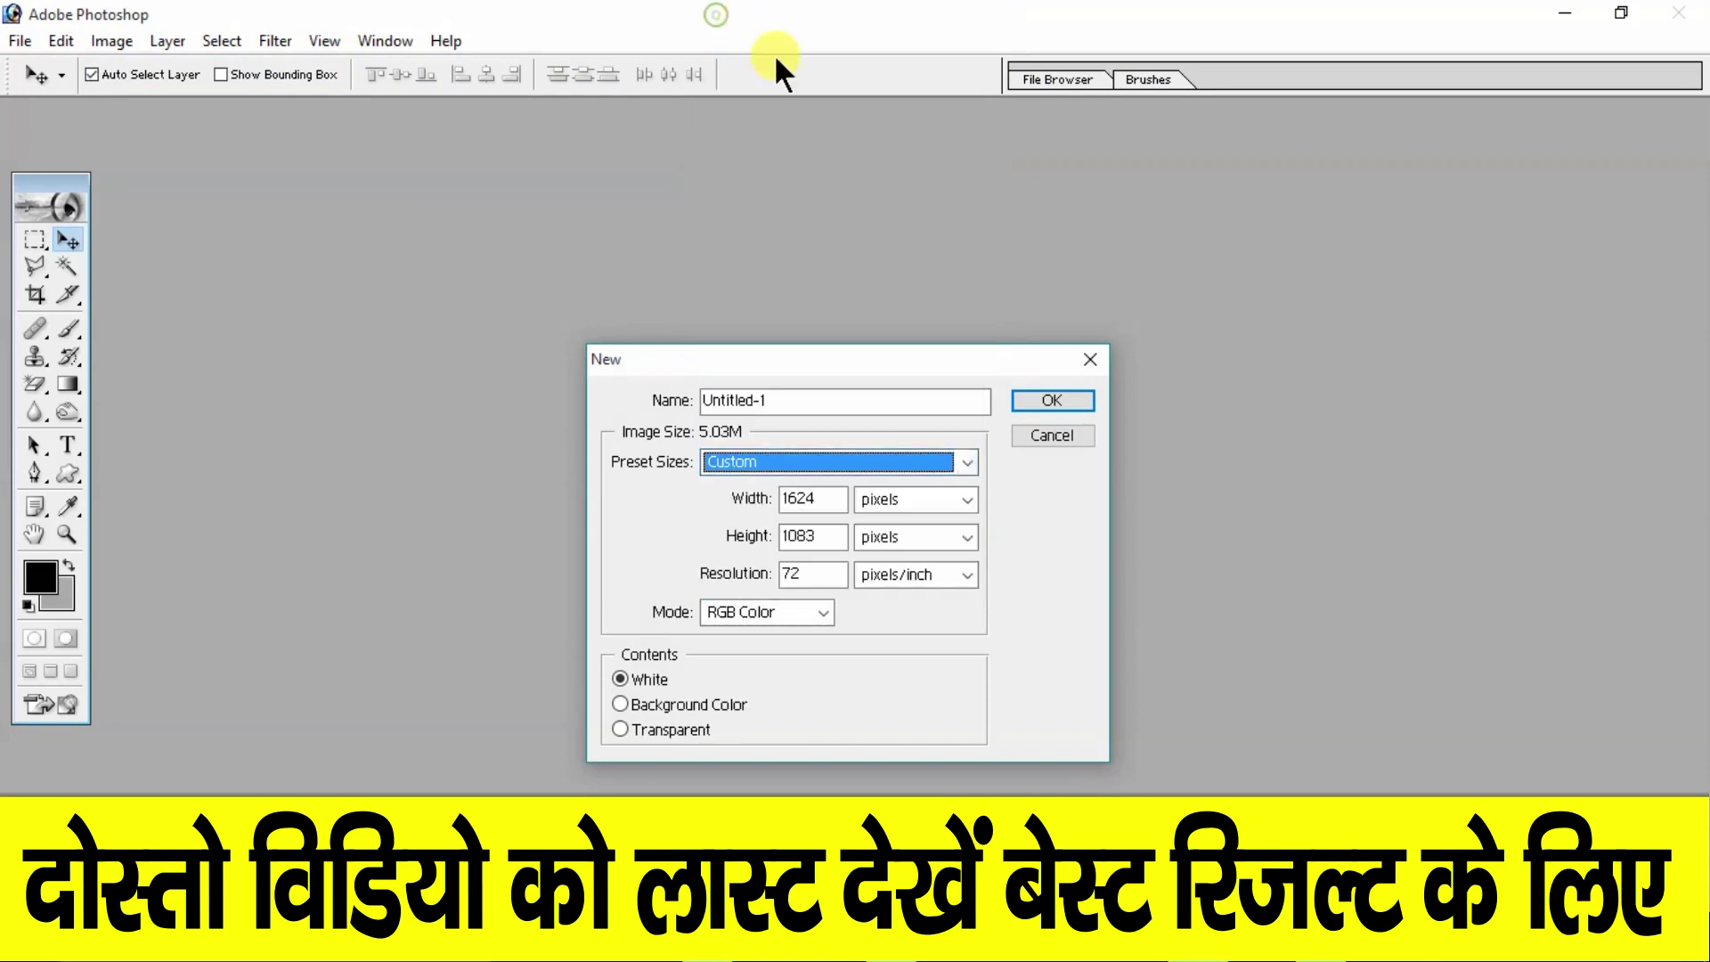
click(885, 496)
click(887, 543)
click(884, 575)
- Make it 3.5 × 2 inches at 200 pixels/inch, RGB Color, white contents, and create it
drag(836, 497, 707, 494)
text(3.)
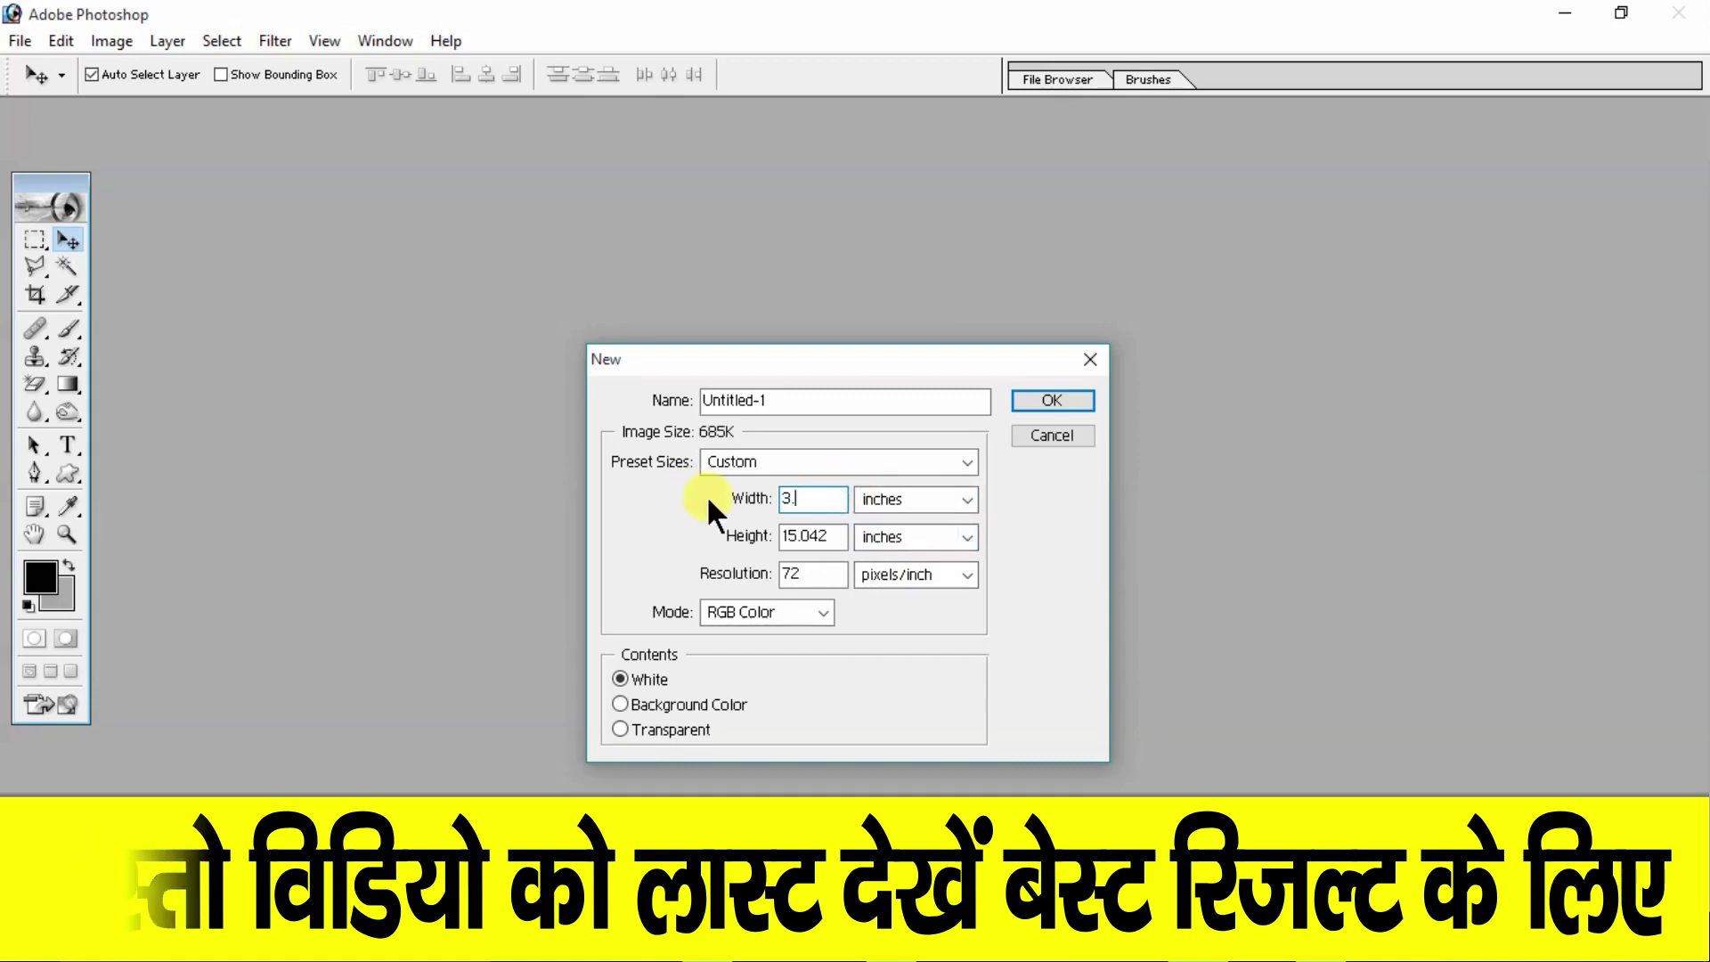
text(5)
drag(832, 539, 751, 545)
text(2)
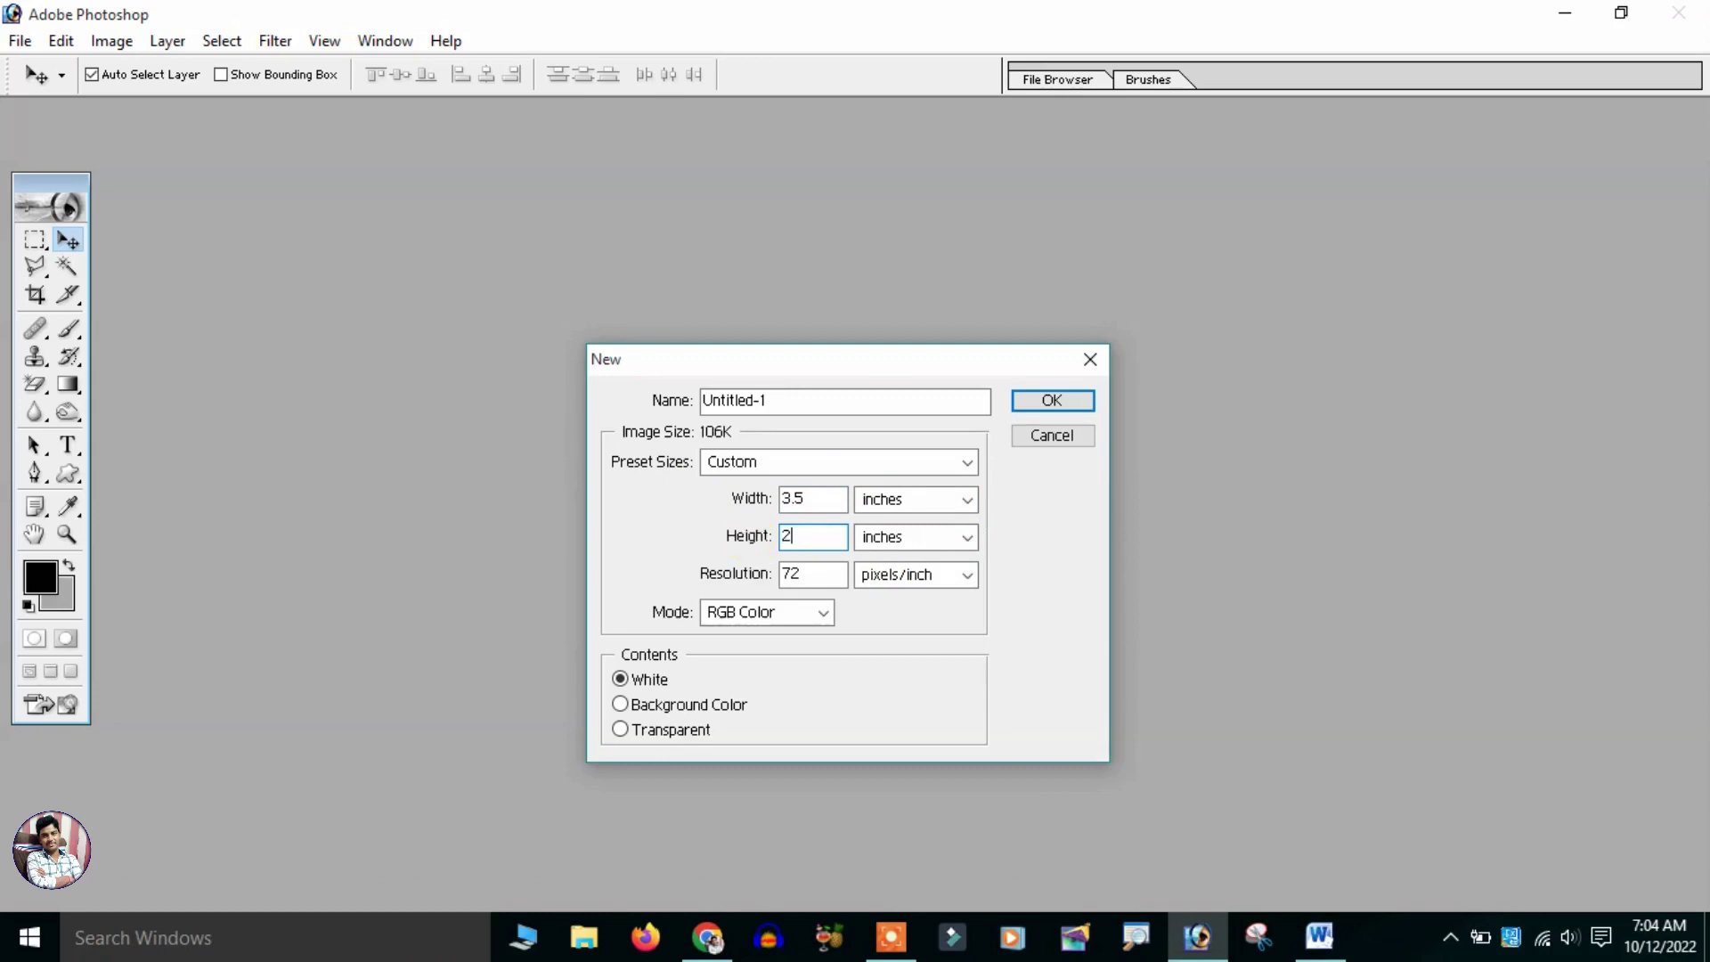
drag(611, 564, 605, 565)
text(200)
click(729, 614)
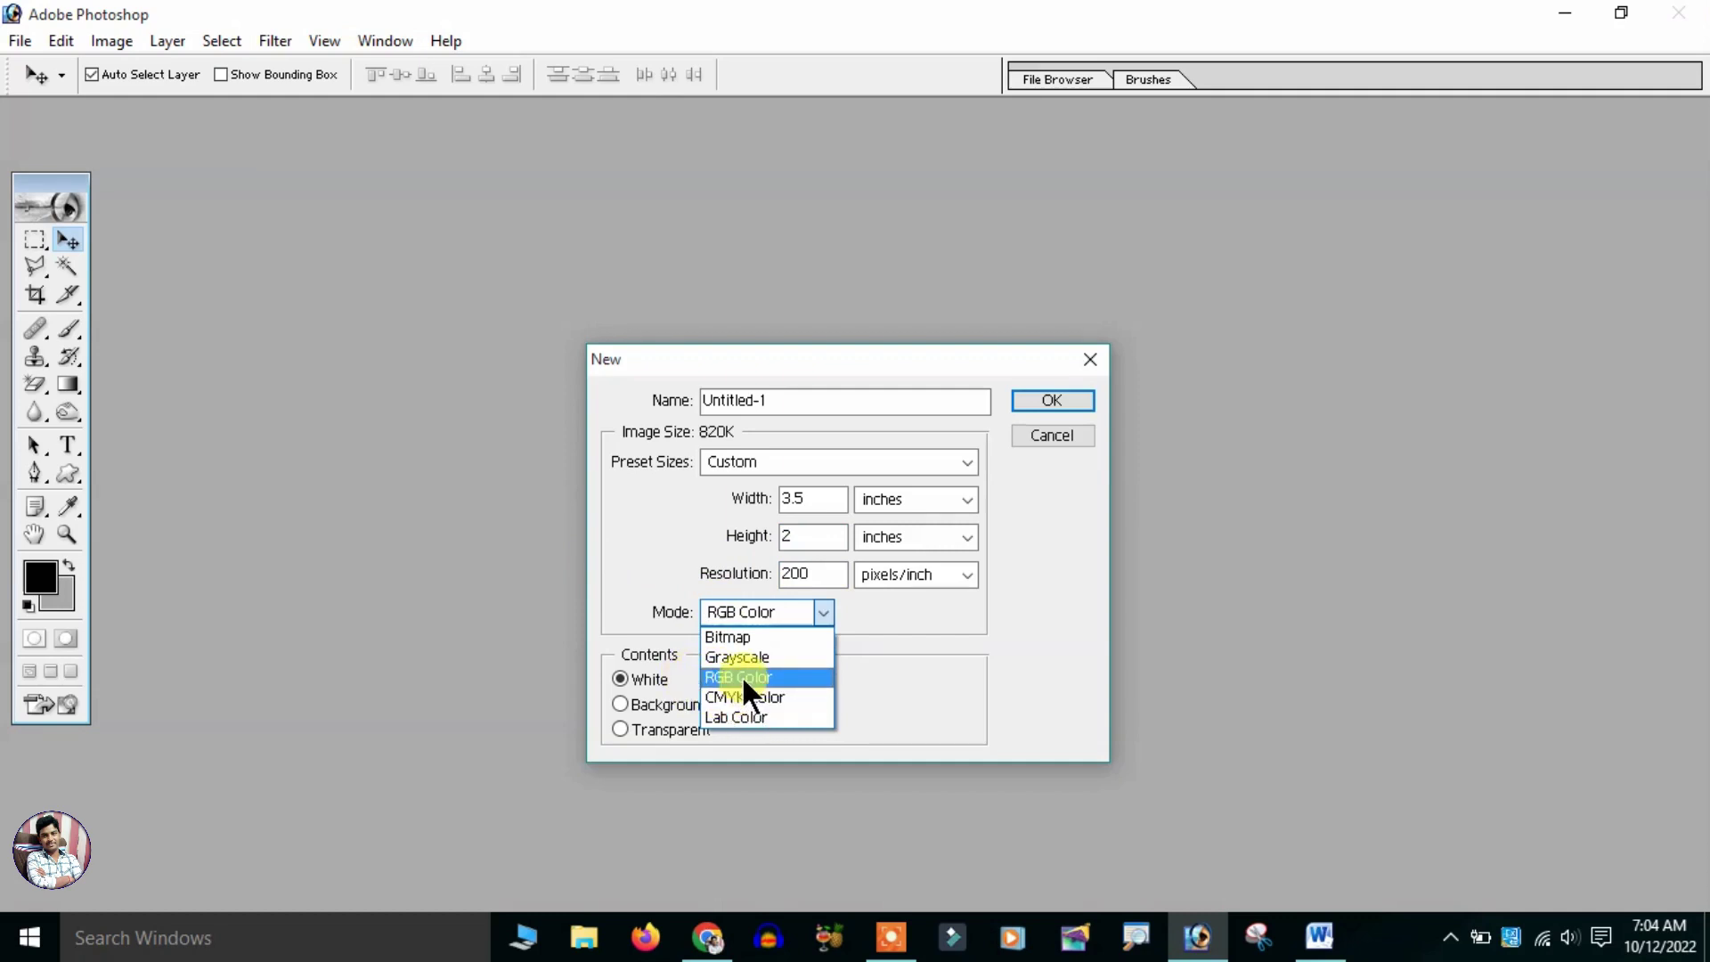
click(737, 677)
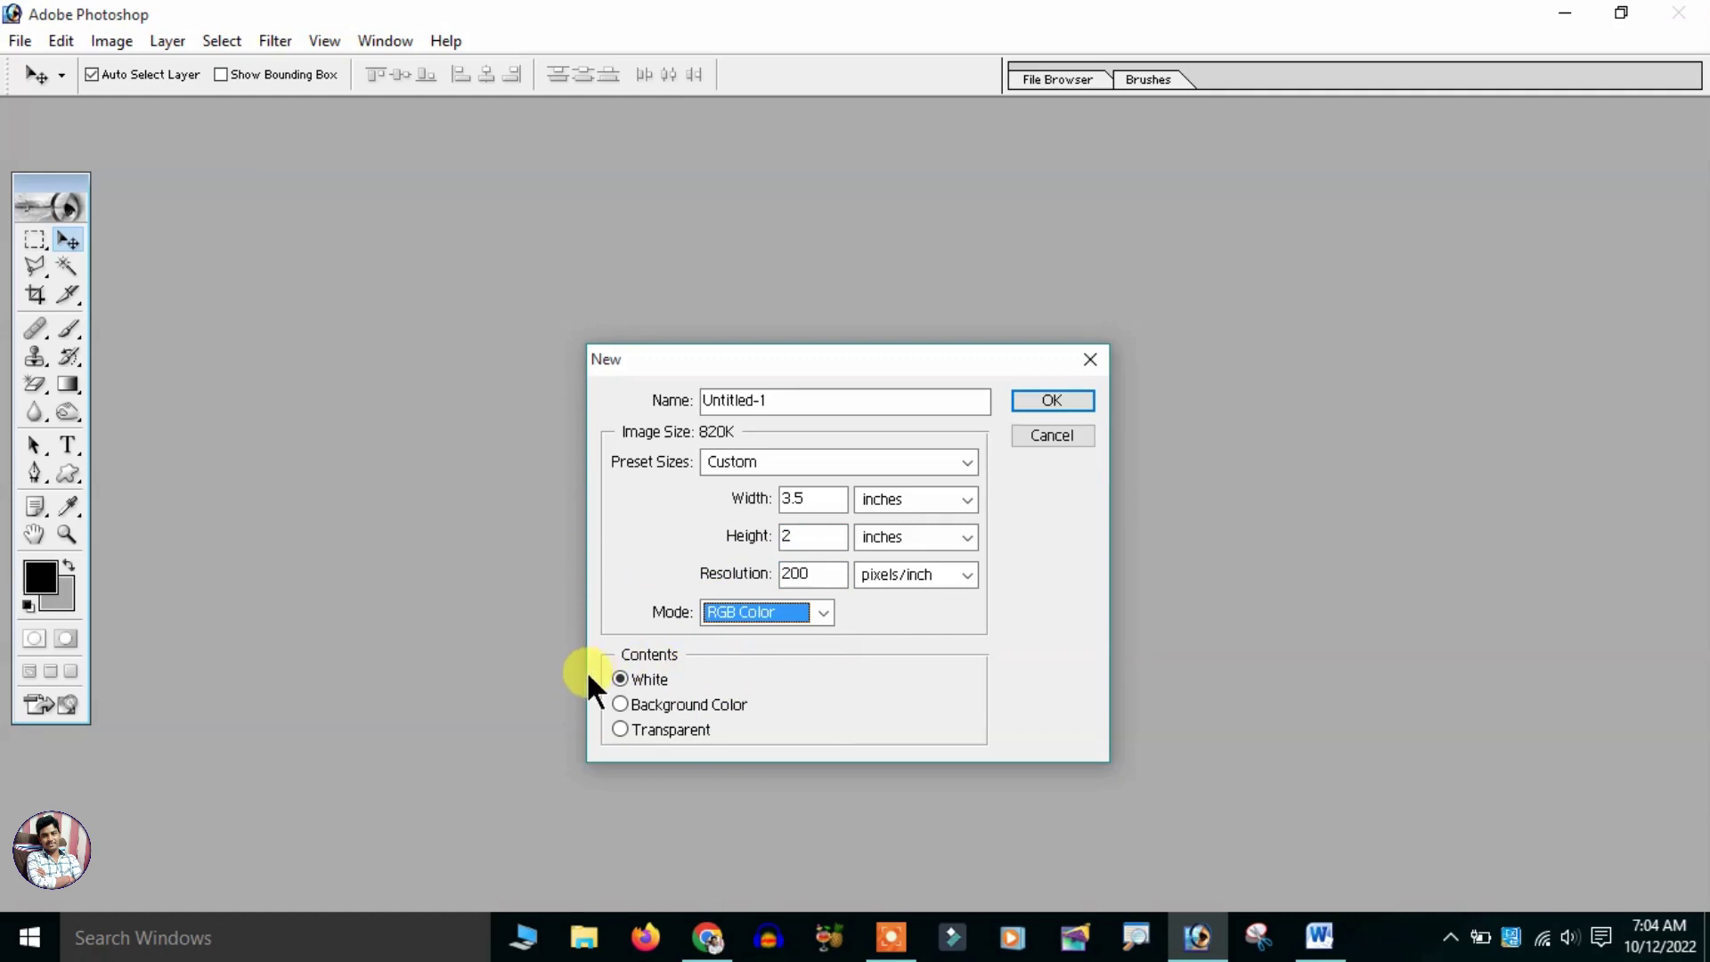
click(625, 676)
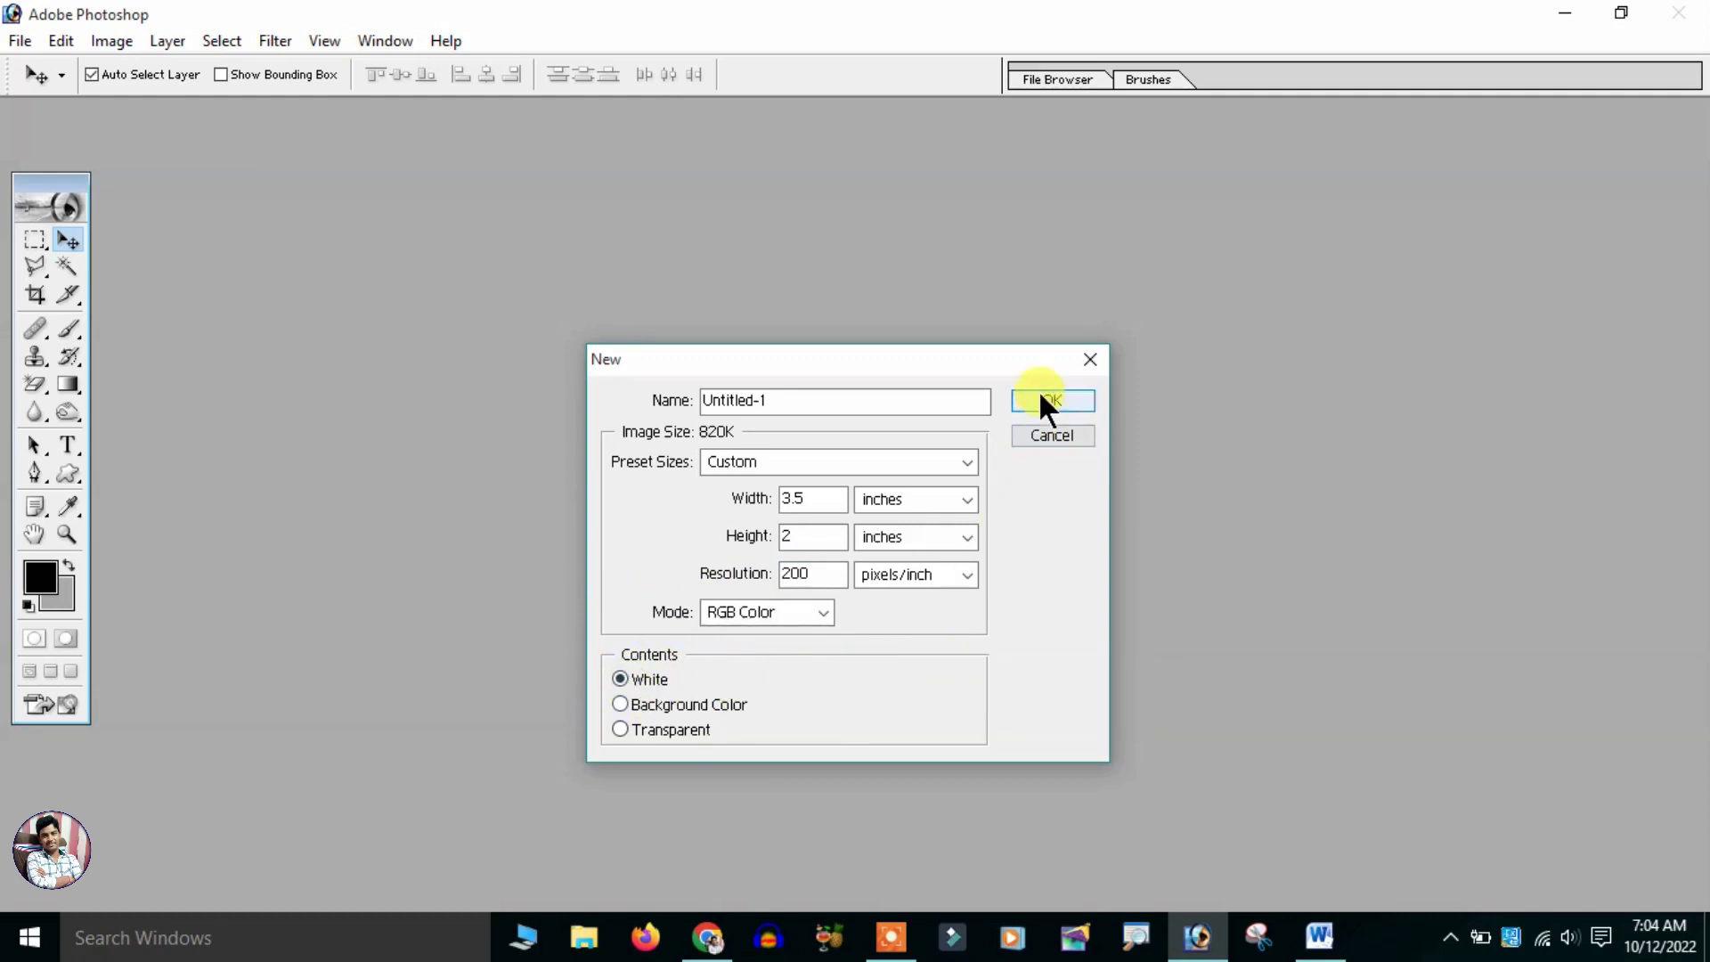
click(1040, 397)
- Maximize the document and pick the chevron from the Custom Shape library
click(945, 124)
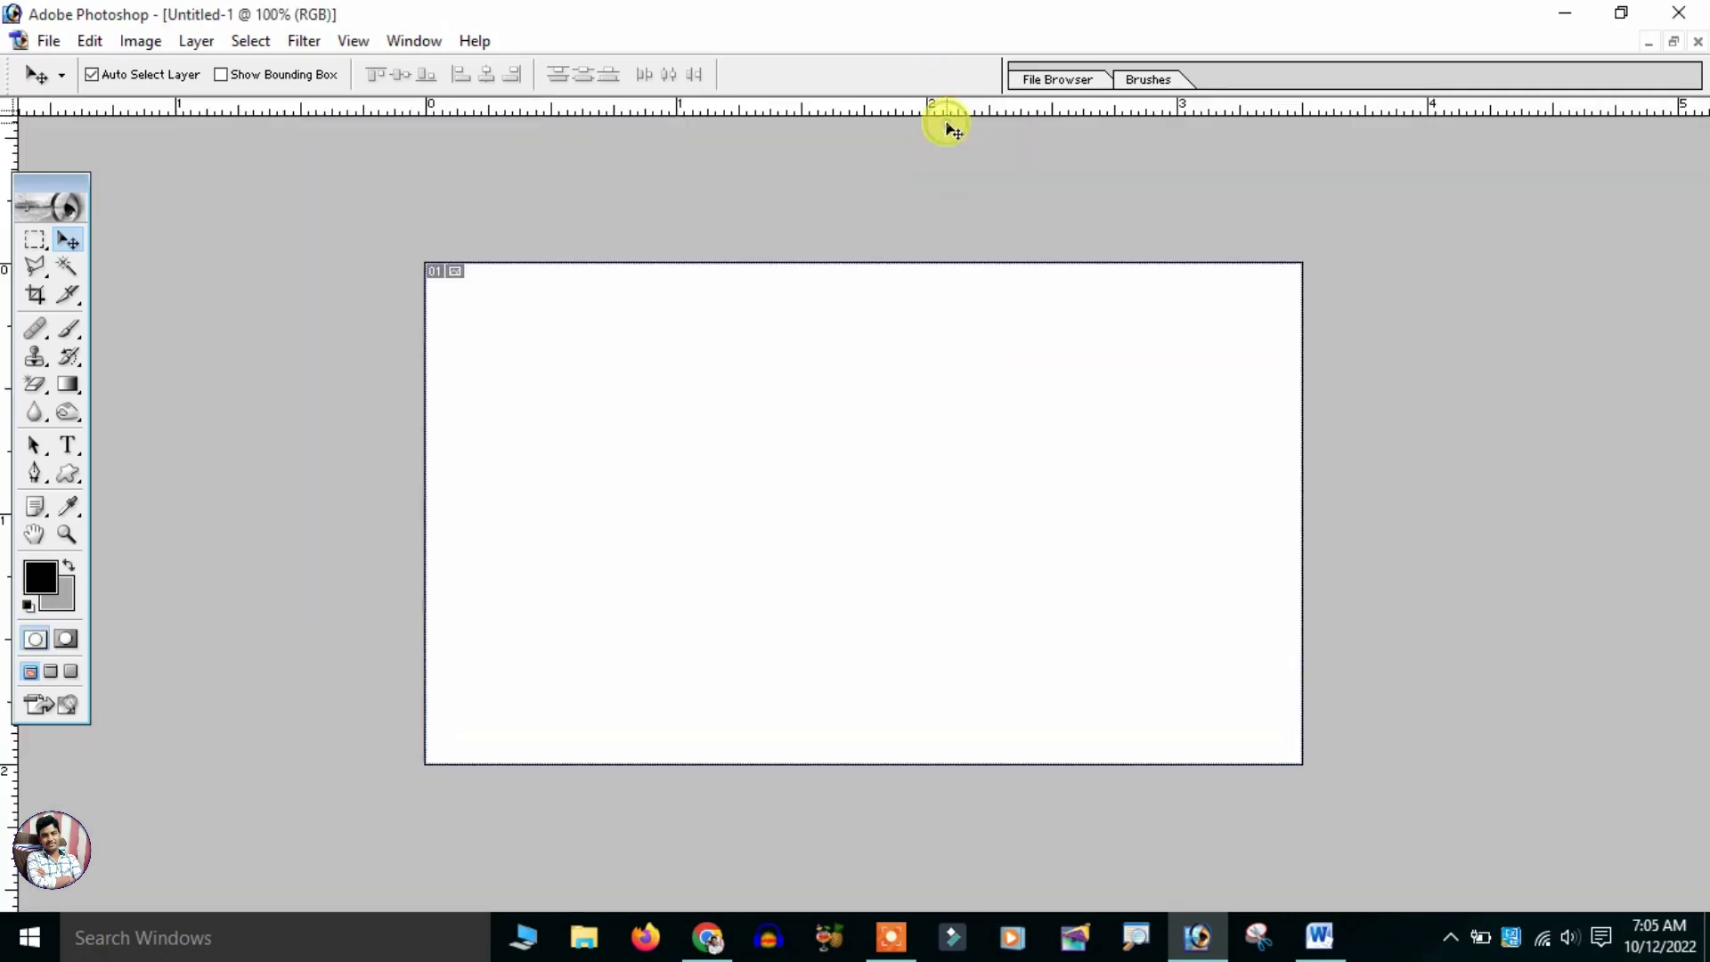
drag(73, 472, 120, 489)
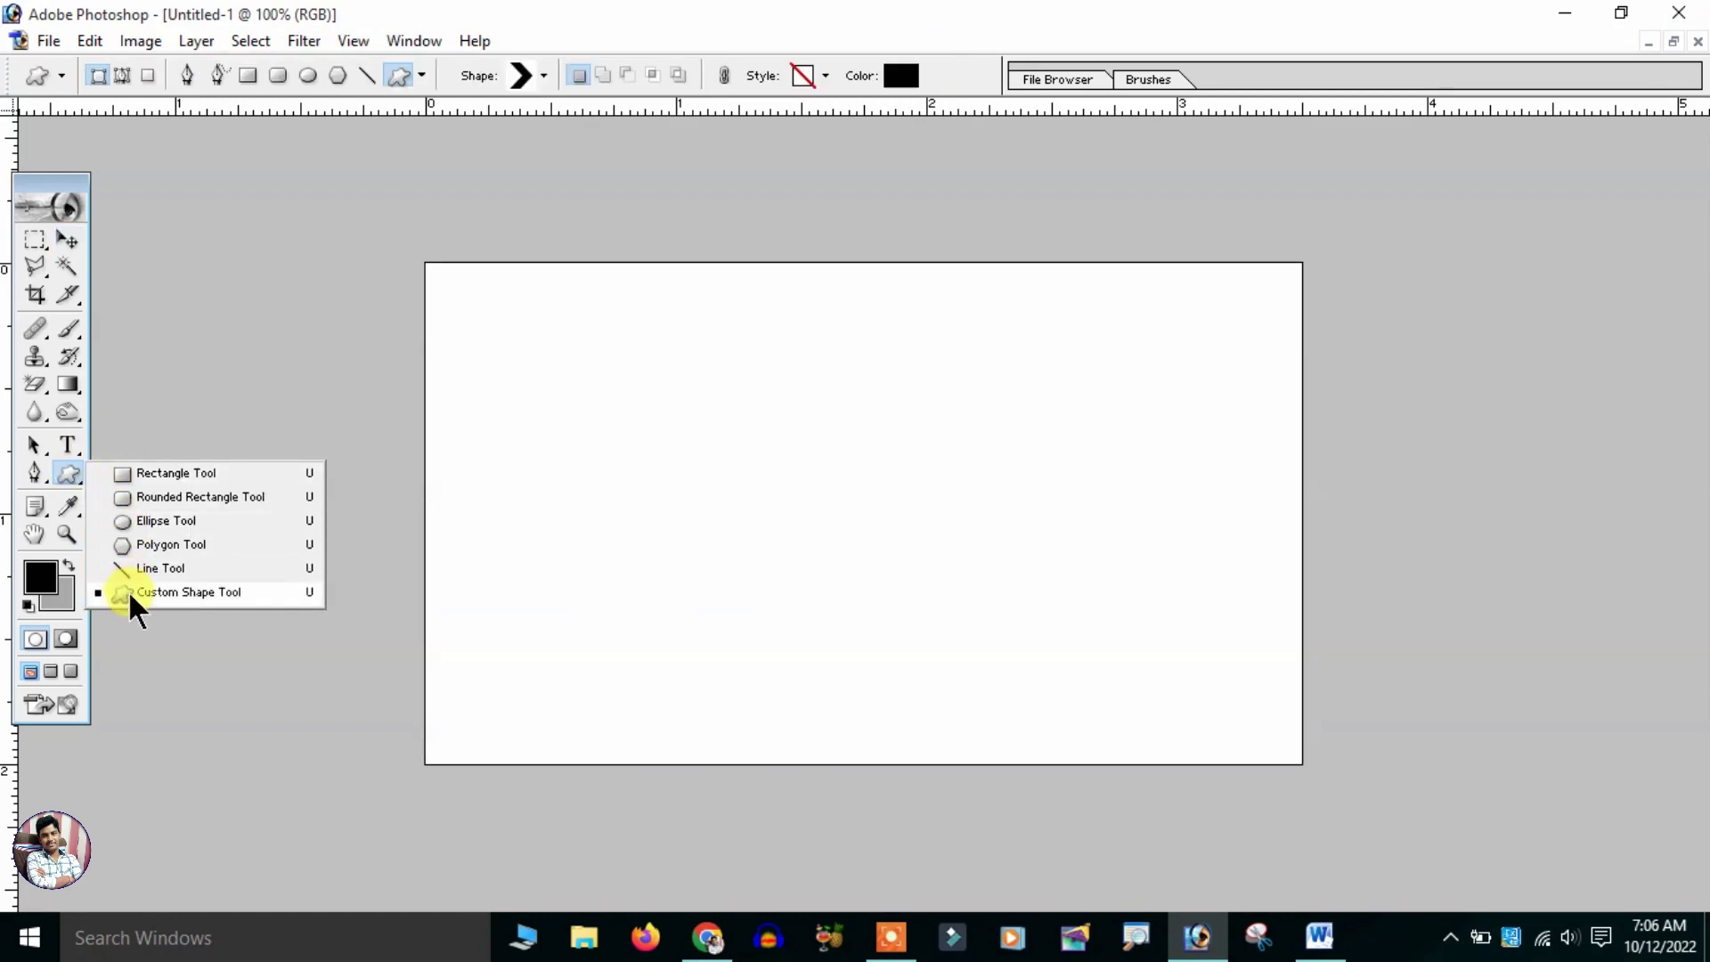
click(130, 594)
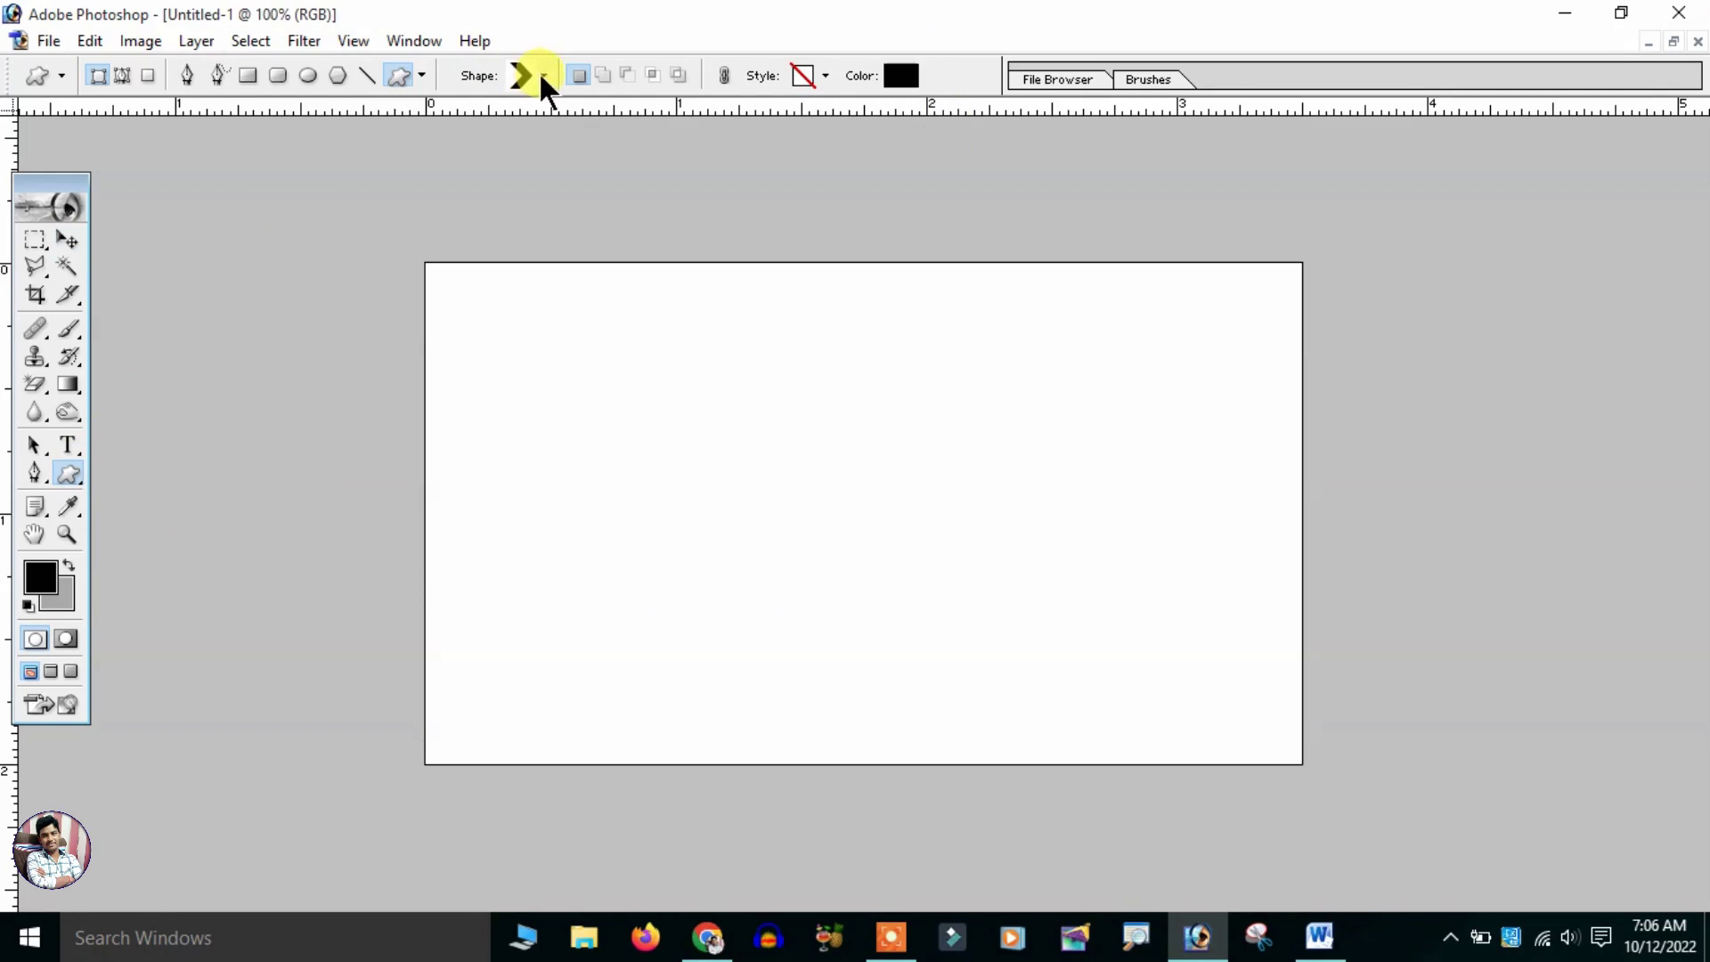
click(543, 75)
scroll(566, 338, down, 2)
scroll(567, 343, down, 2)
scroll(570, 350, down, 1)
scroll(568, 343, up, 4)
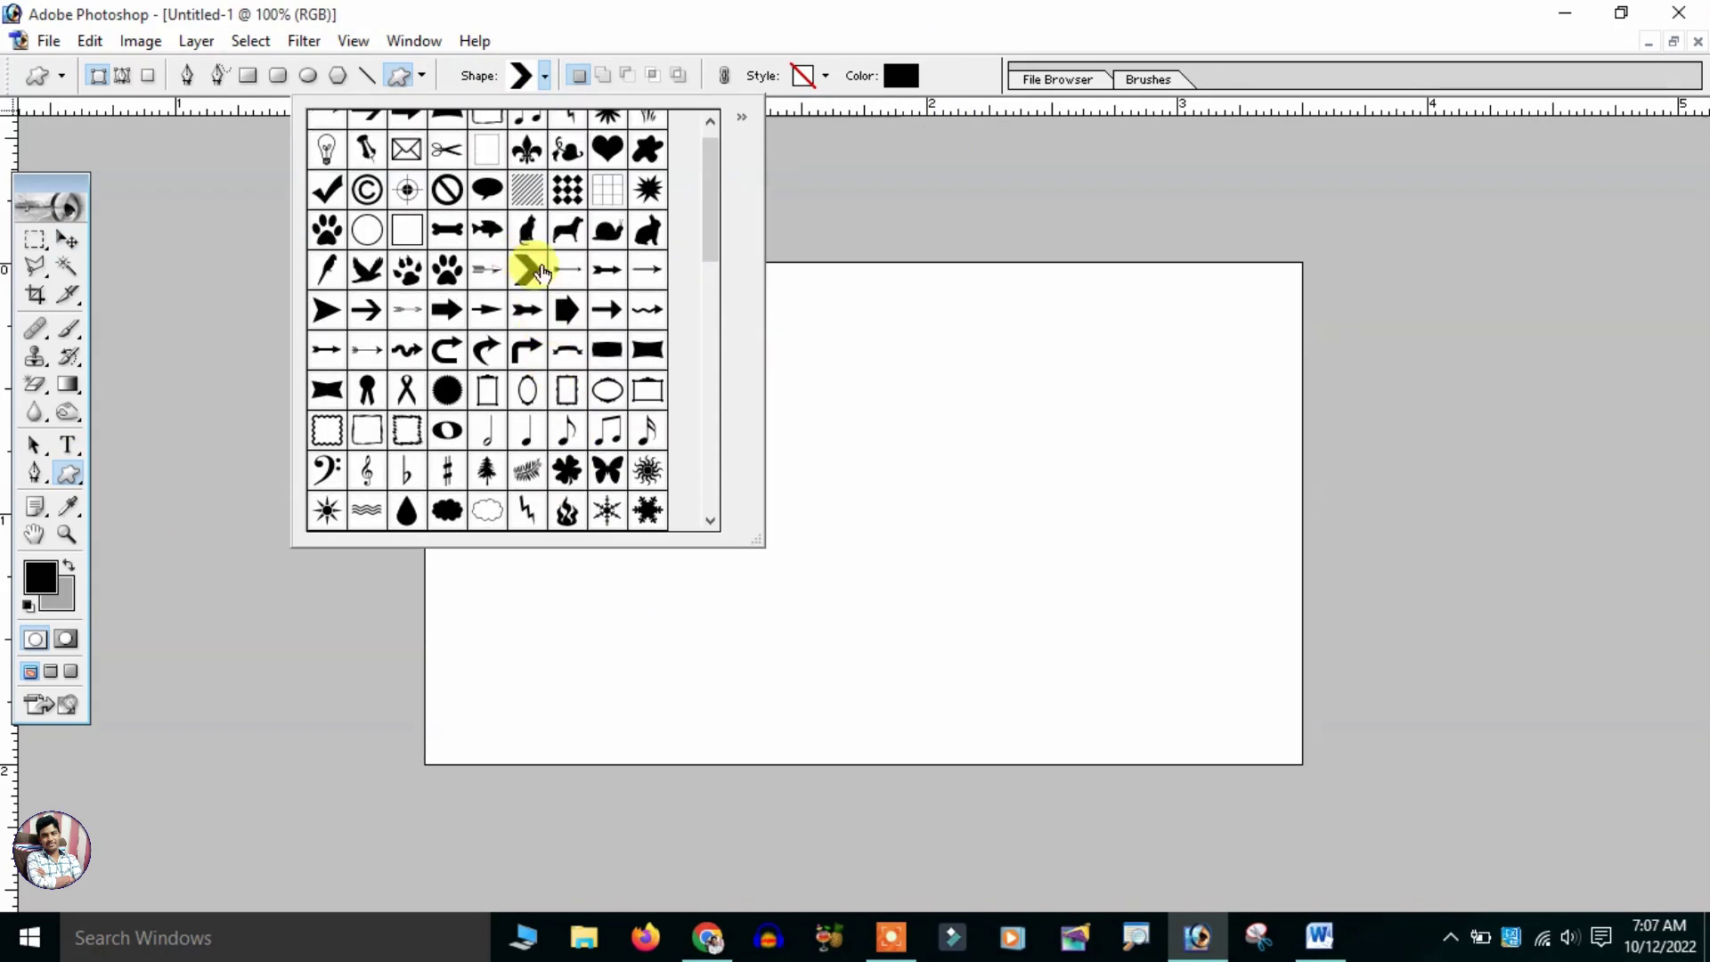
click(921, 674)
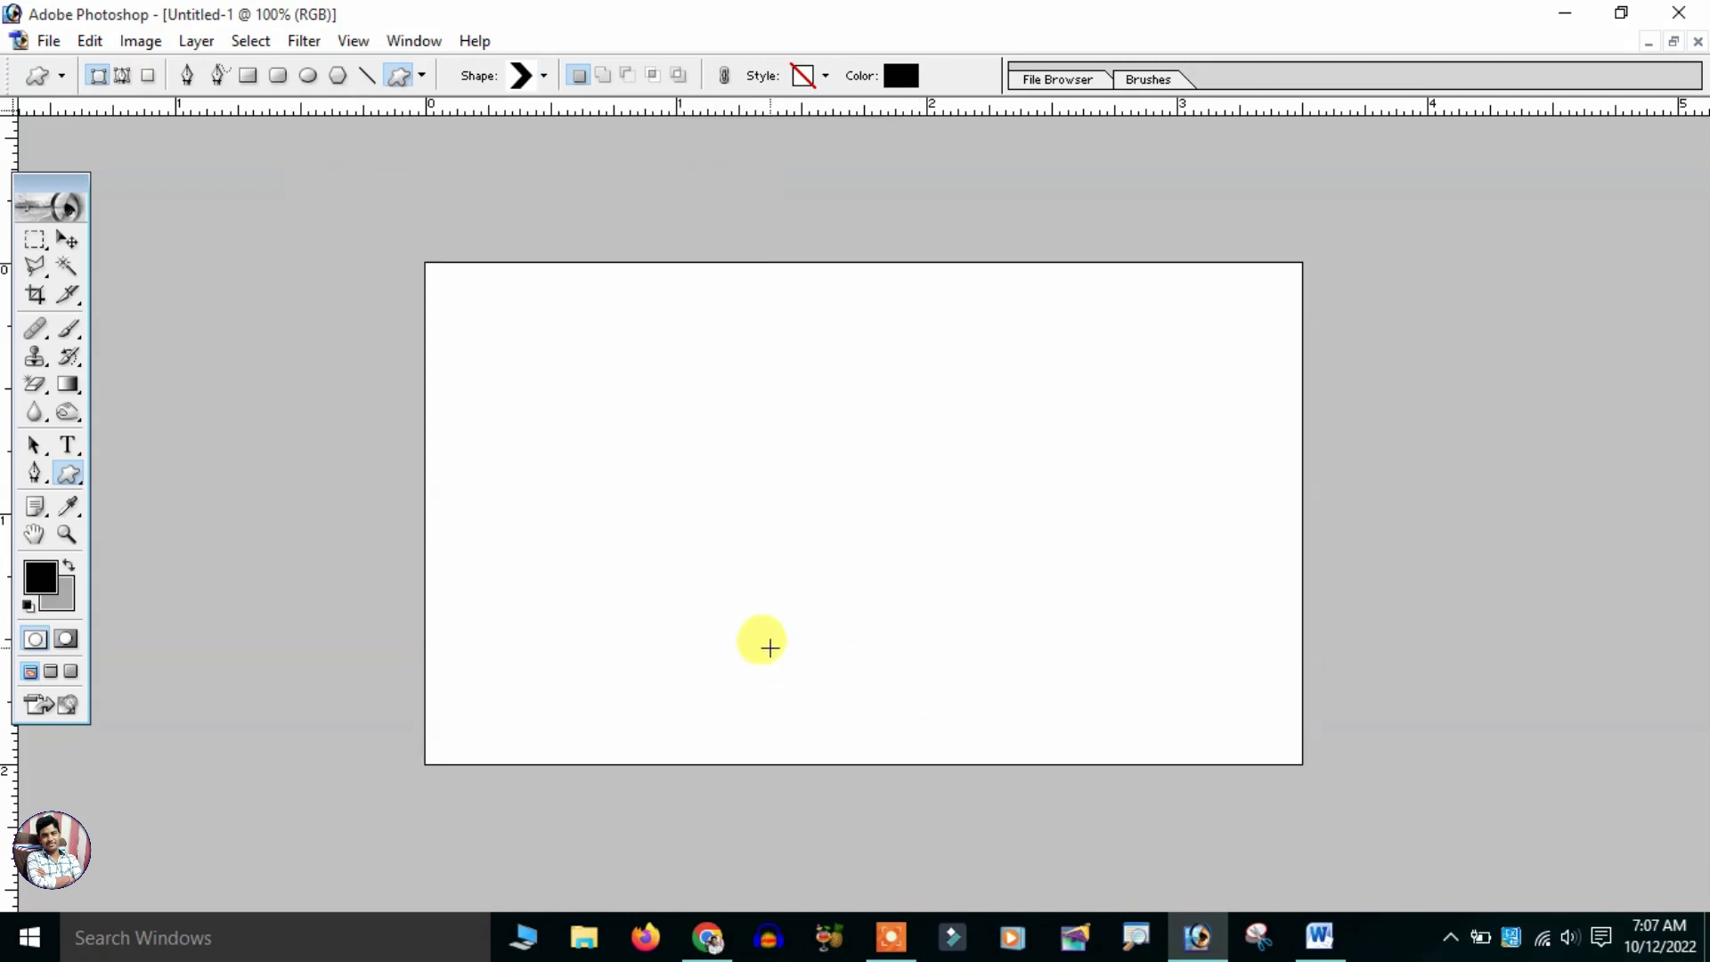
- Draw the black chevron near the card's bottom centre
drag(769, 645, 893, 748)
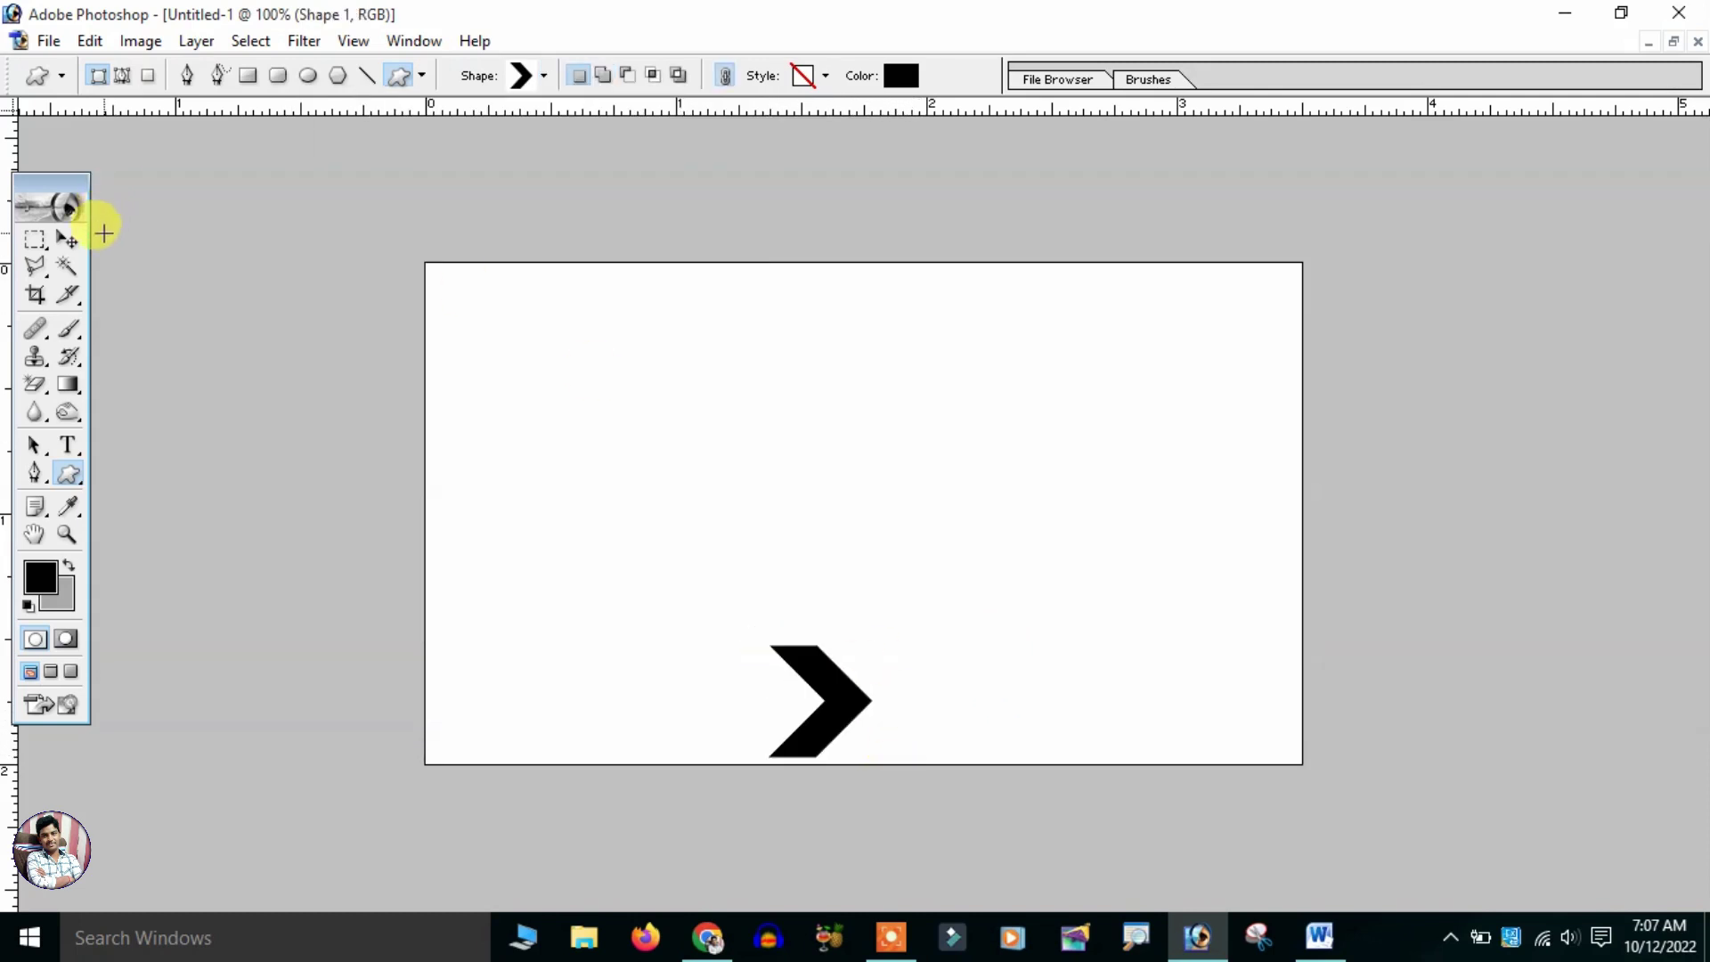
click(68, 473)
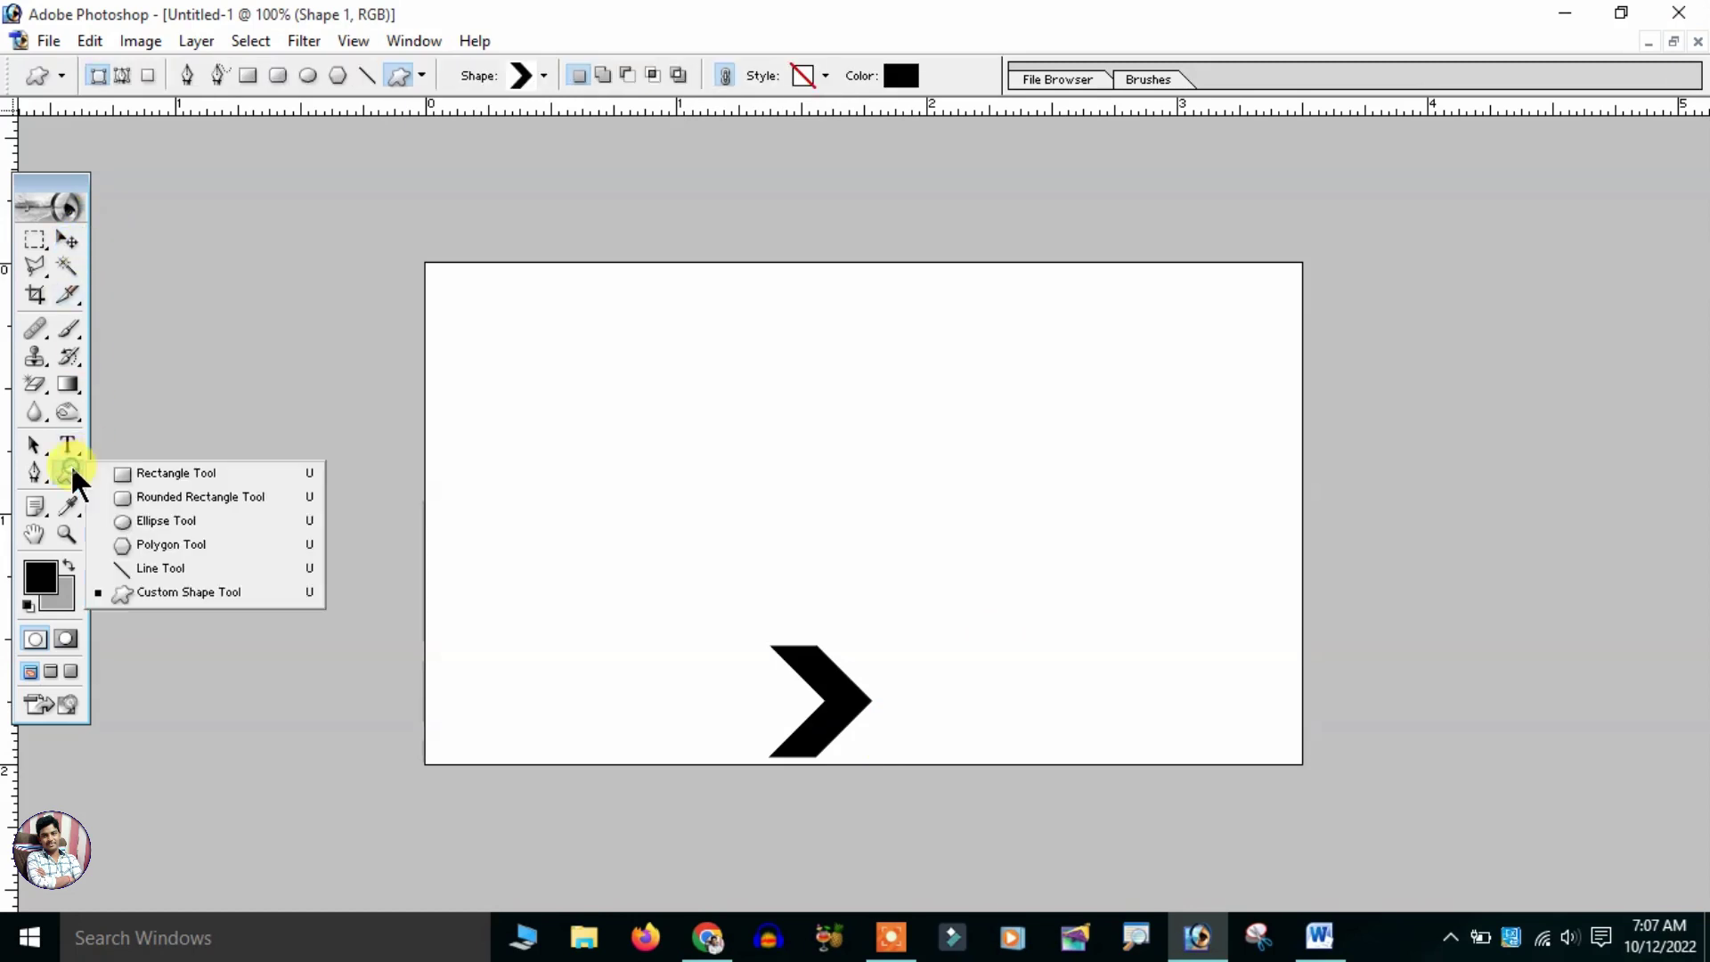
- Draw a black rectangle and stretch it to the card's full width
click(148, 476)
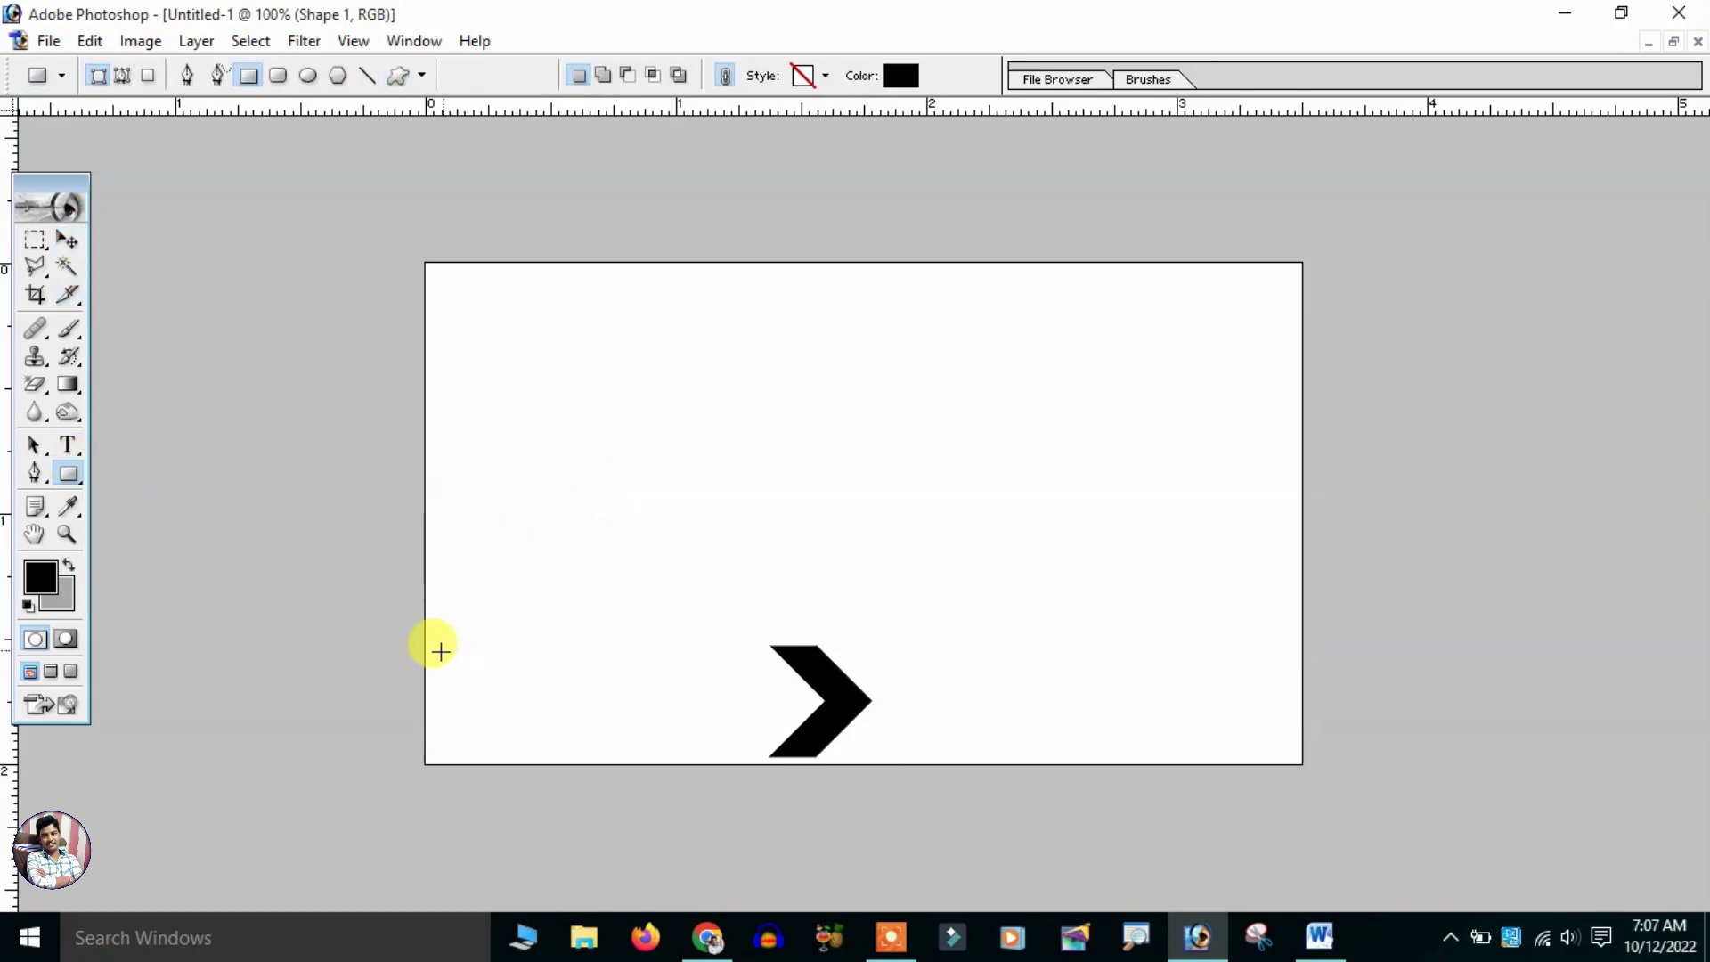
drag(446, 646, 879, 757)
key(v)
drag(585, 683, 564, 512)
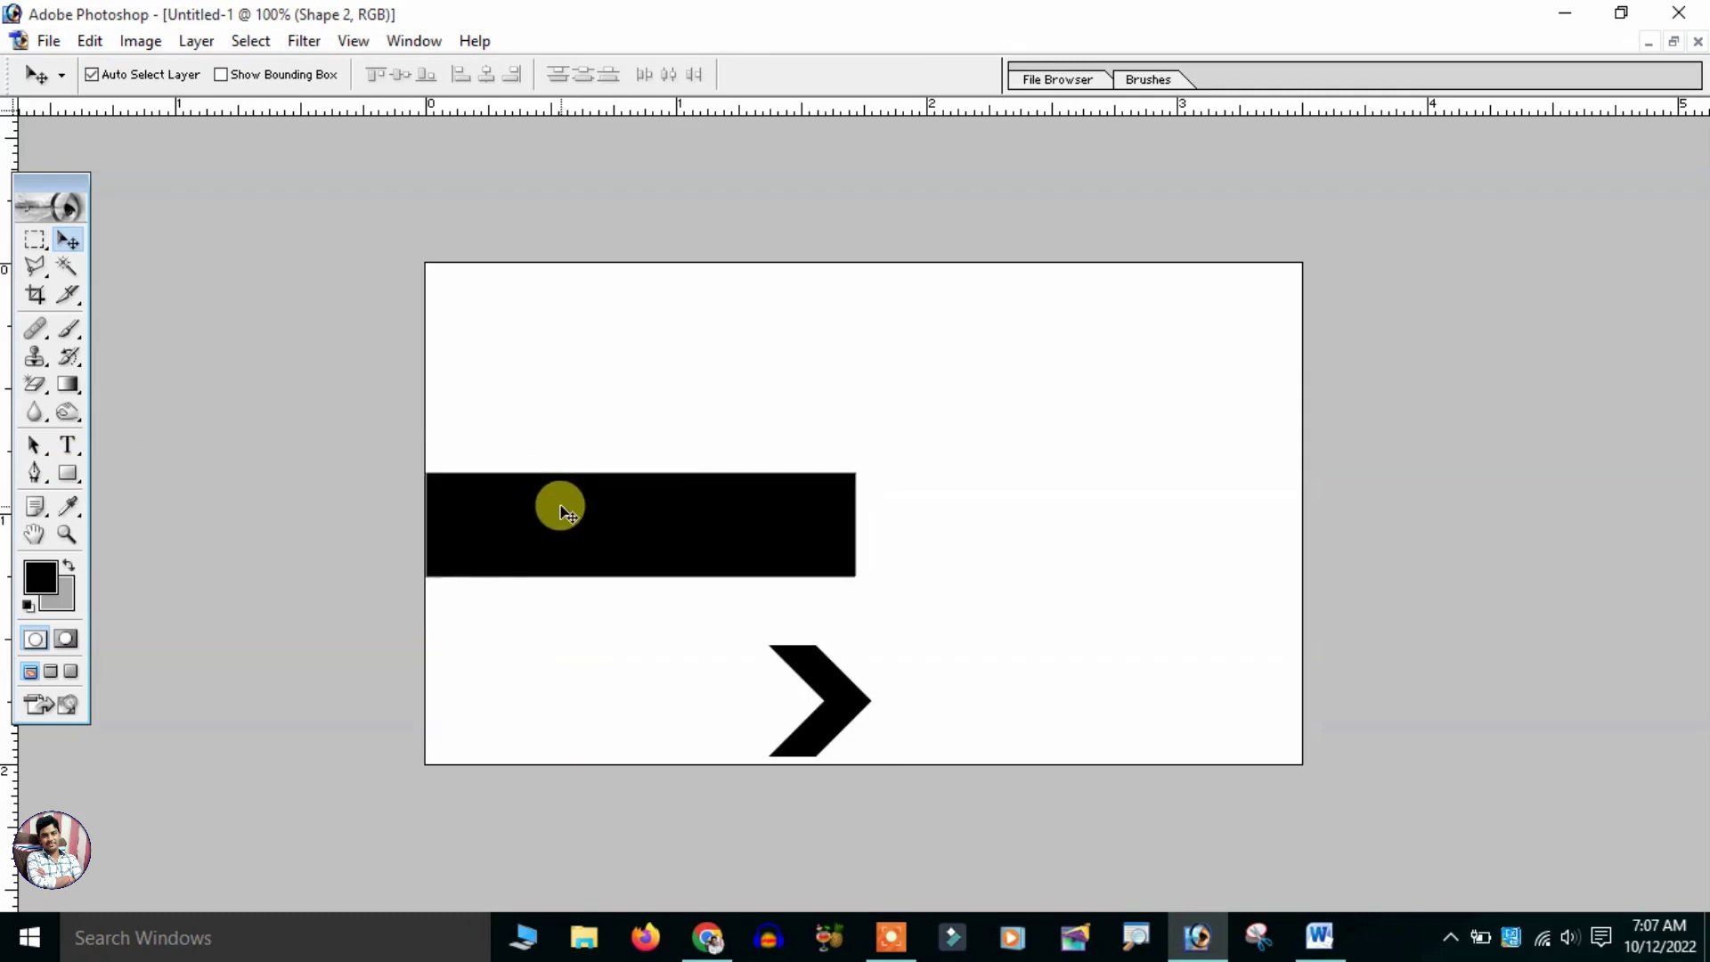
key(ctrl+t)
drag(854, 524, 1300, 523)
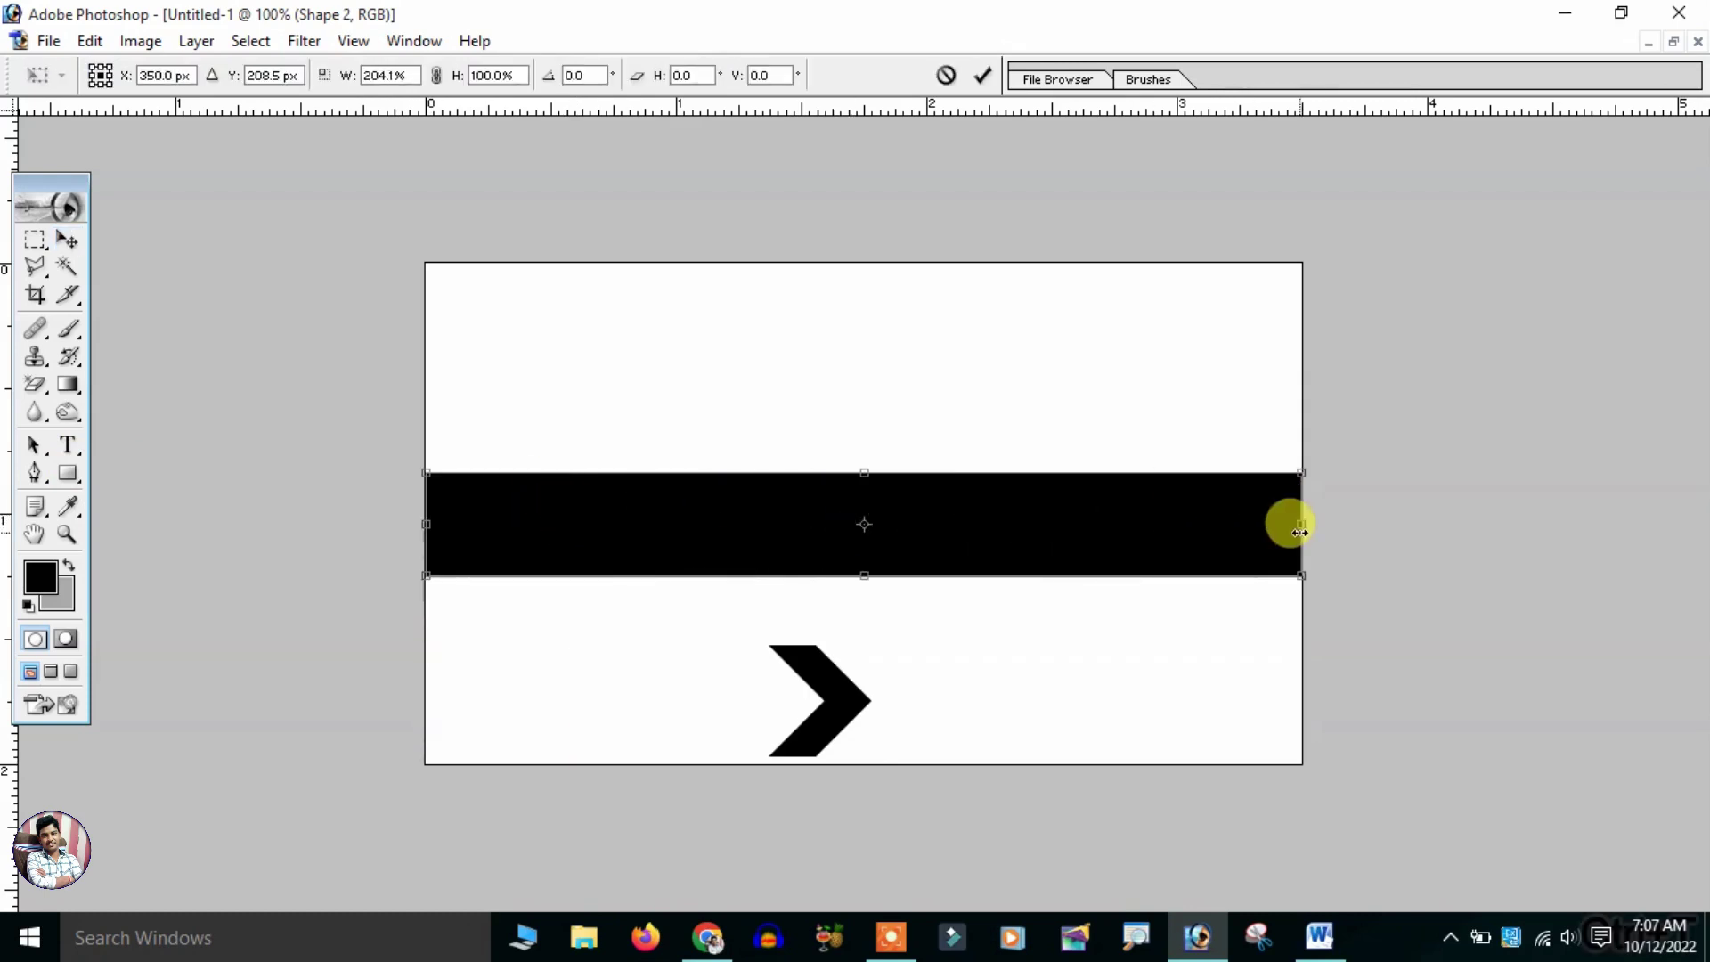
key(Return)
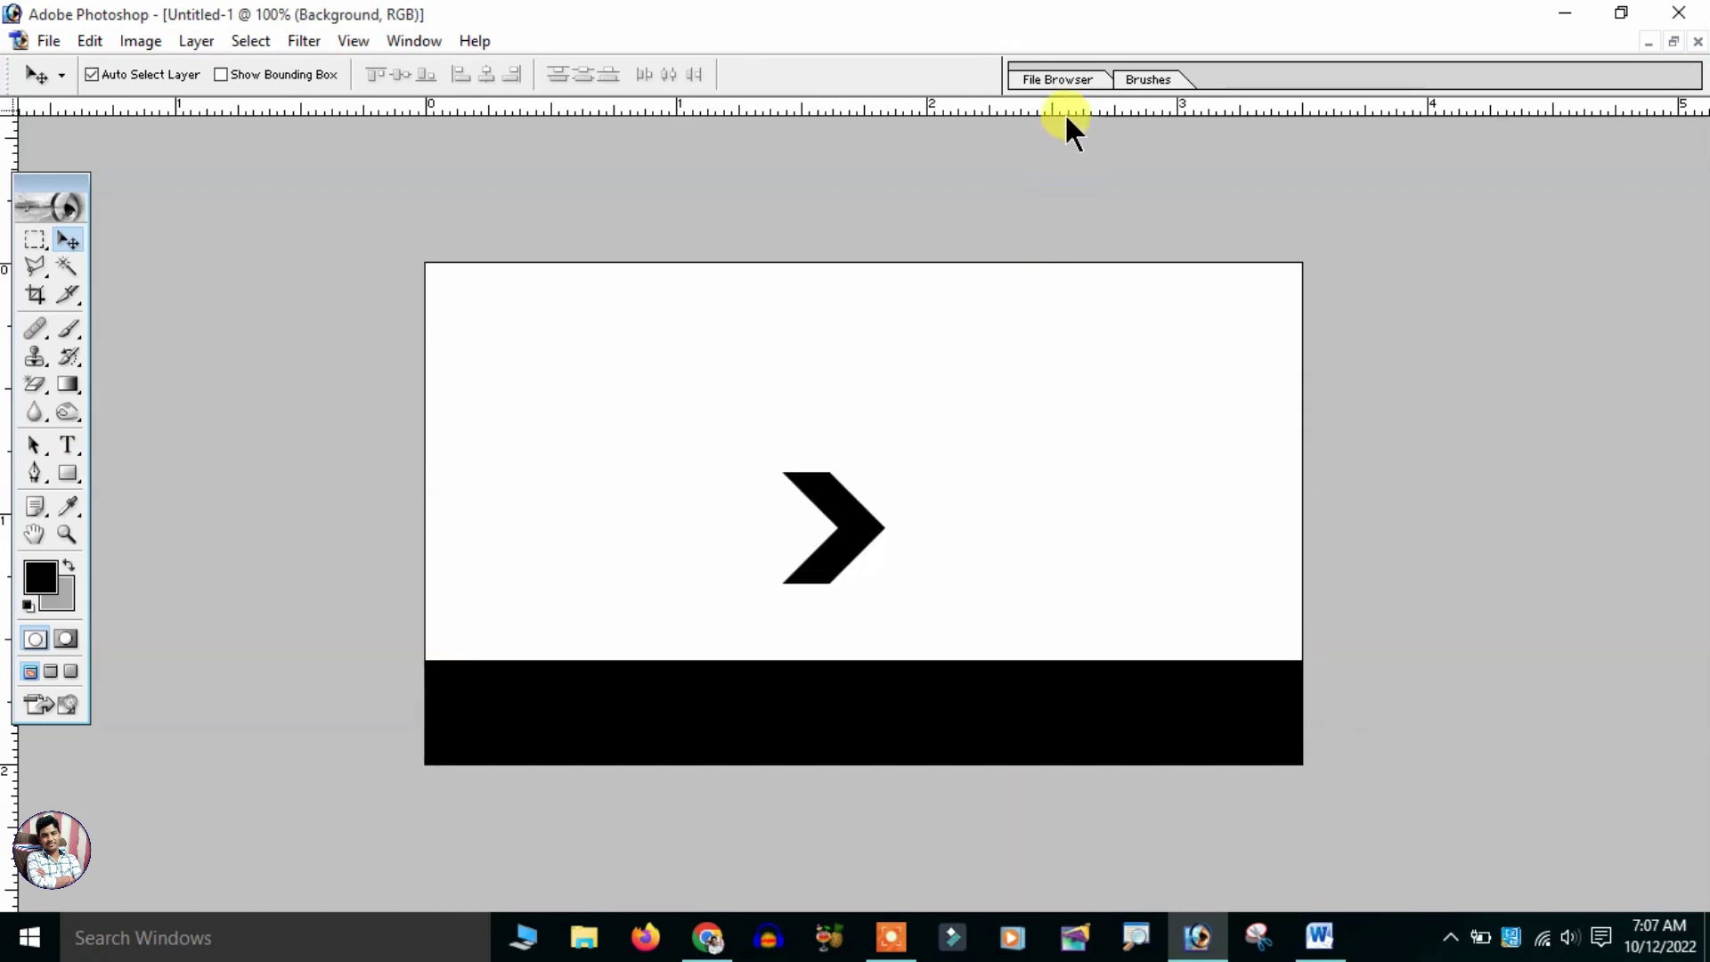
- Place and remove a guide, then move the chevron down onto the black bar
drag(1065, 110, 1084, 650)
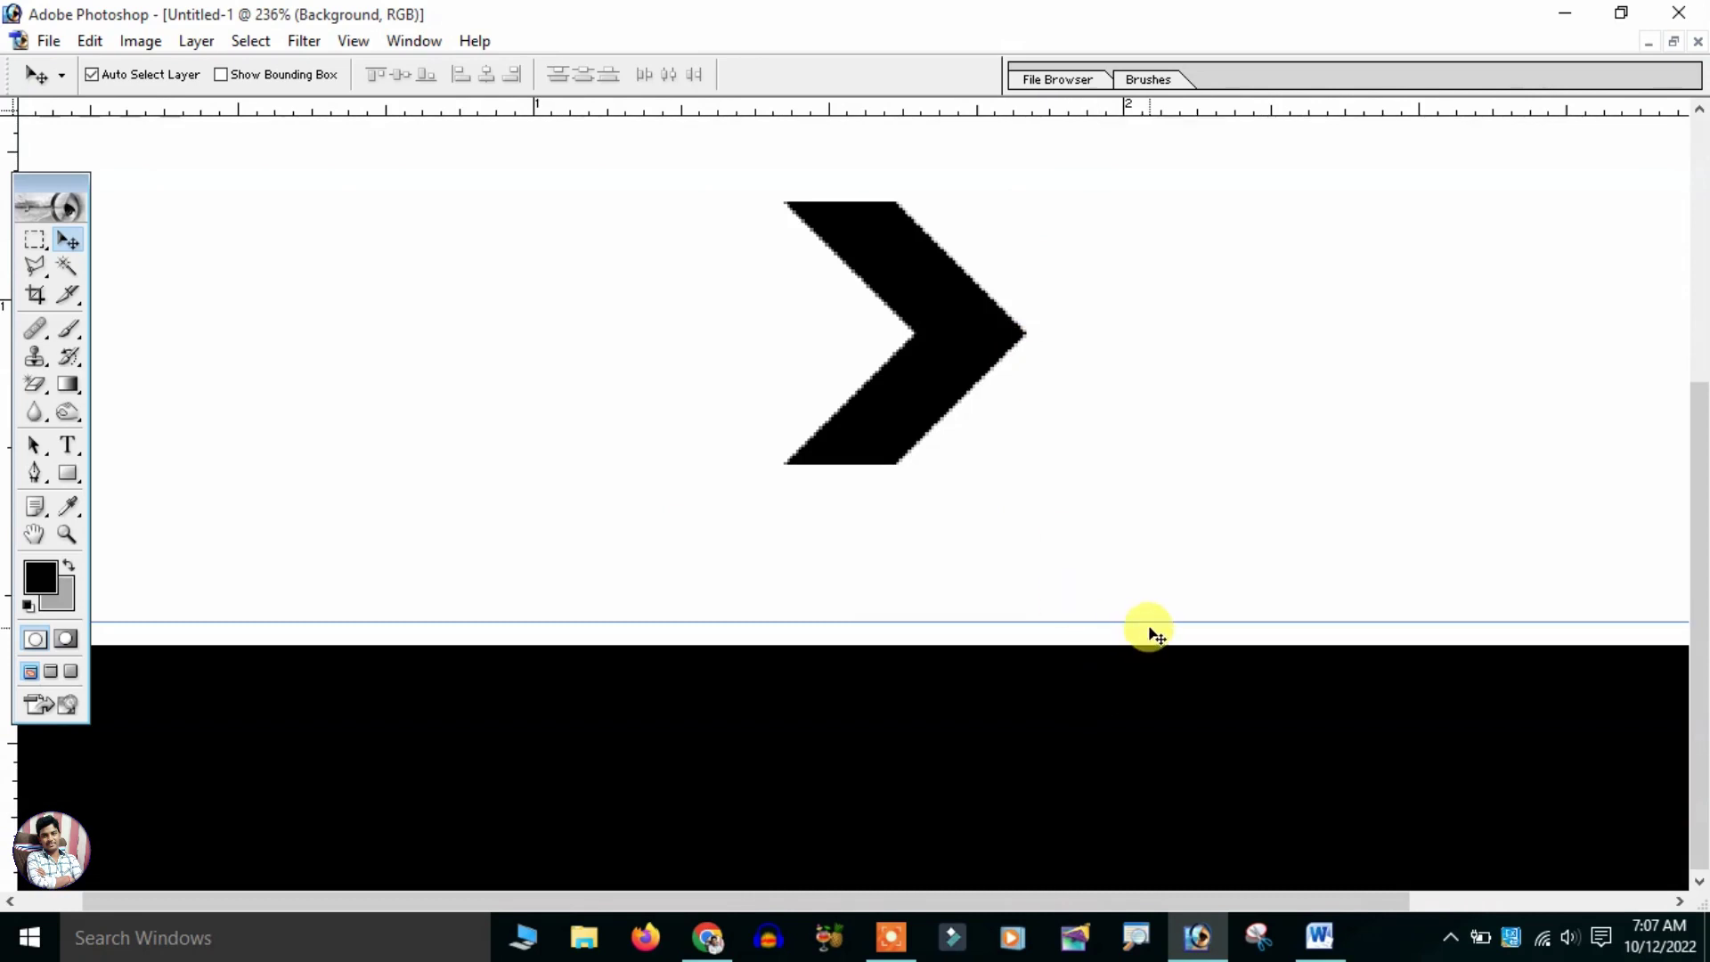
mouse_move(1149, 621)
mouse_down()
mouse_move(1005, 112)
mouse_move(1053, 646)
mouse_up()
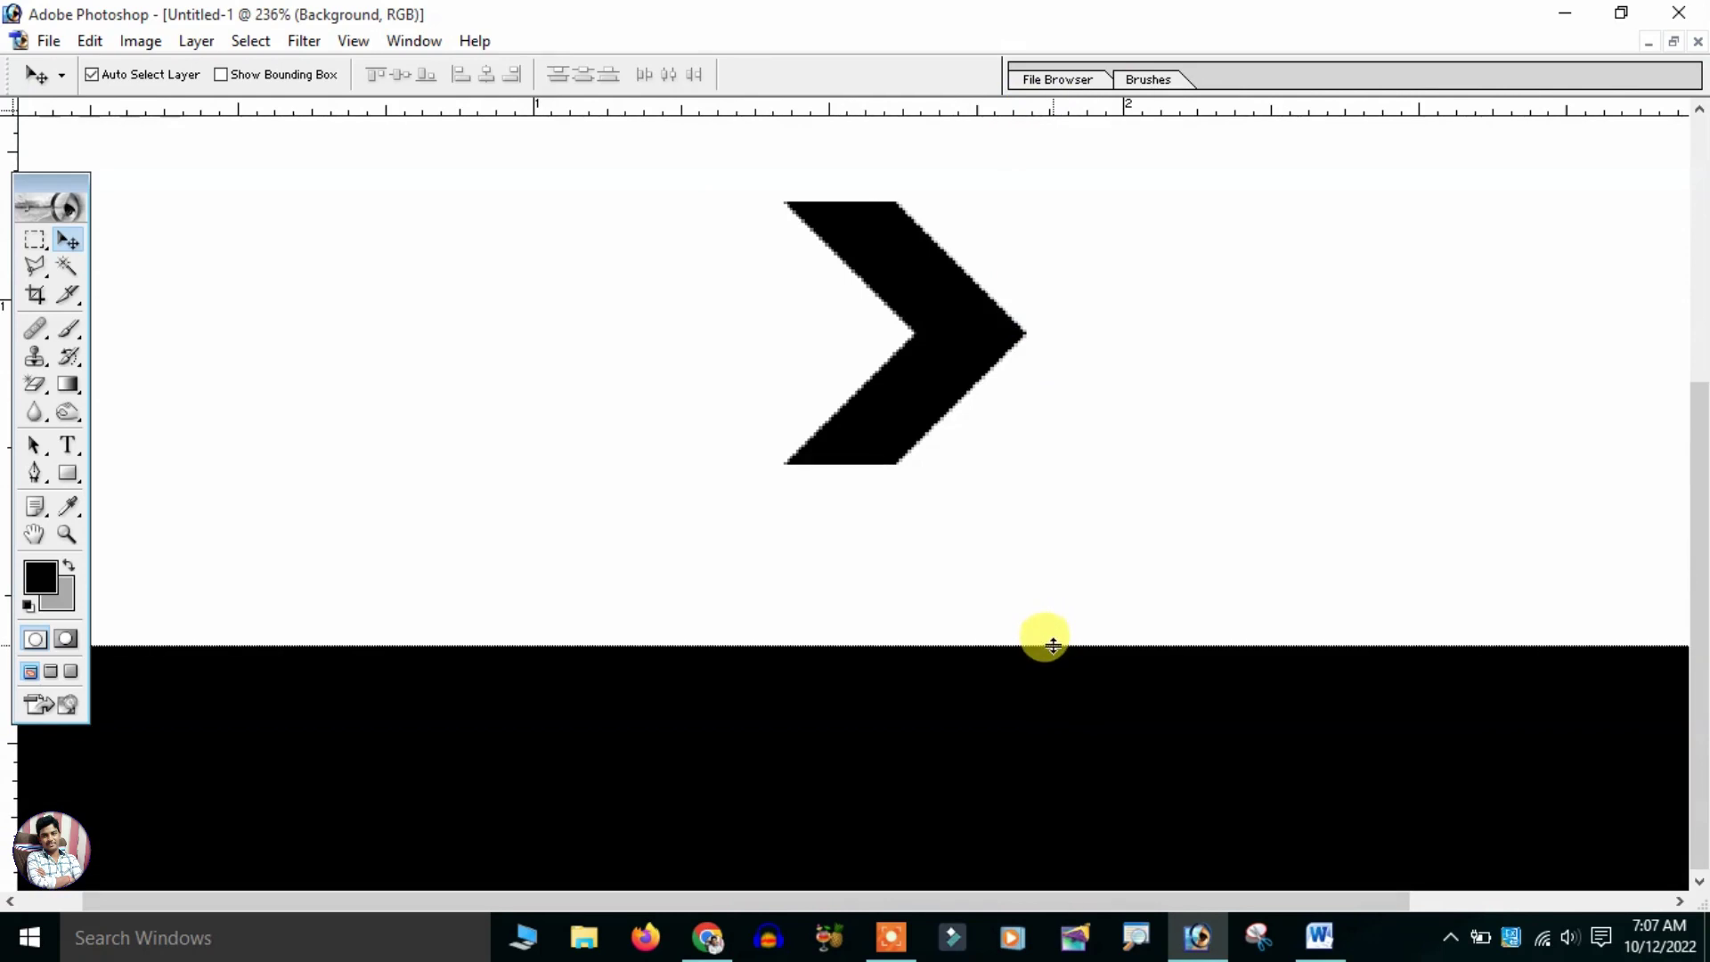
drag(981, 336, 964, 785)
key(ctrl+0)
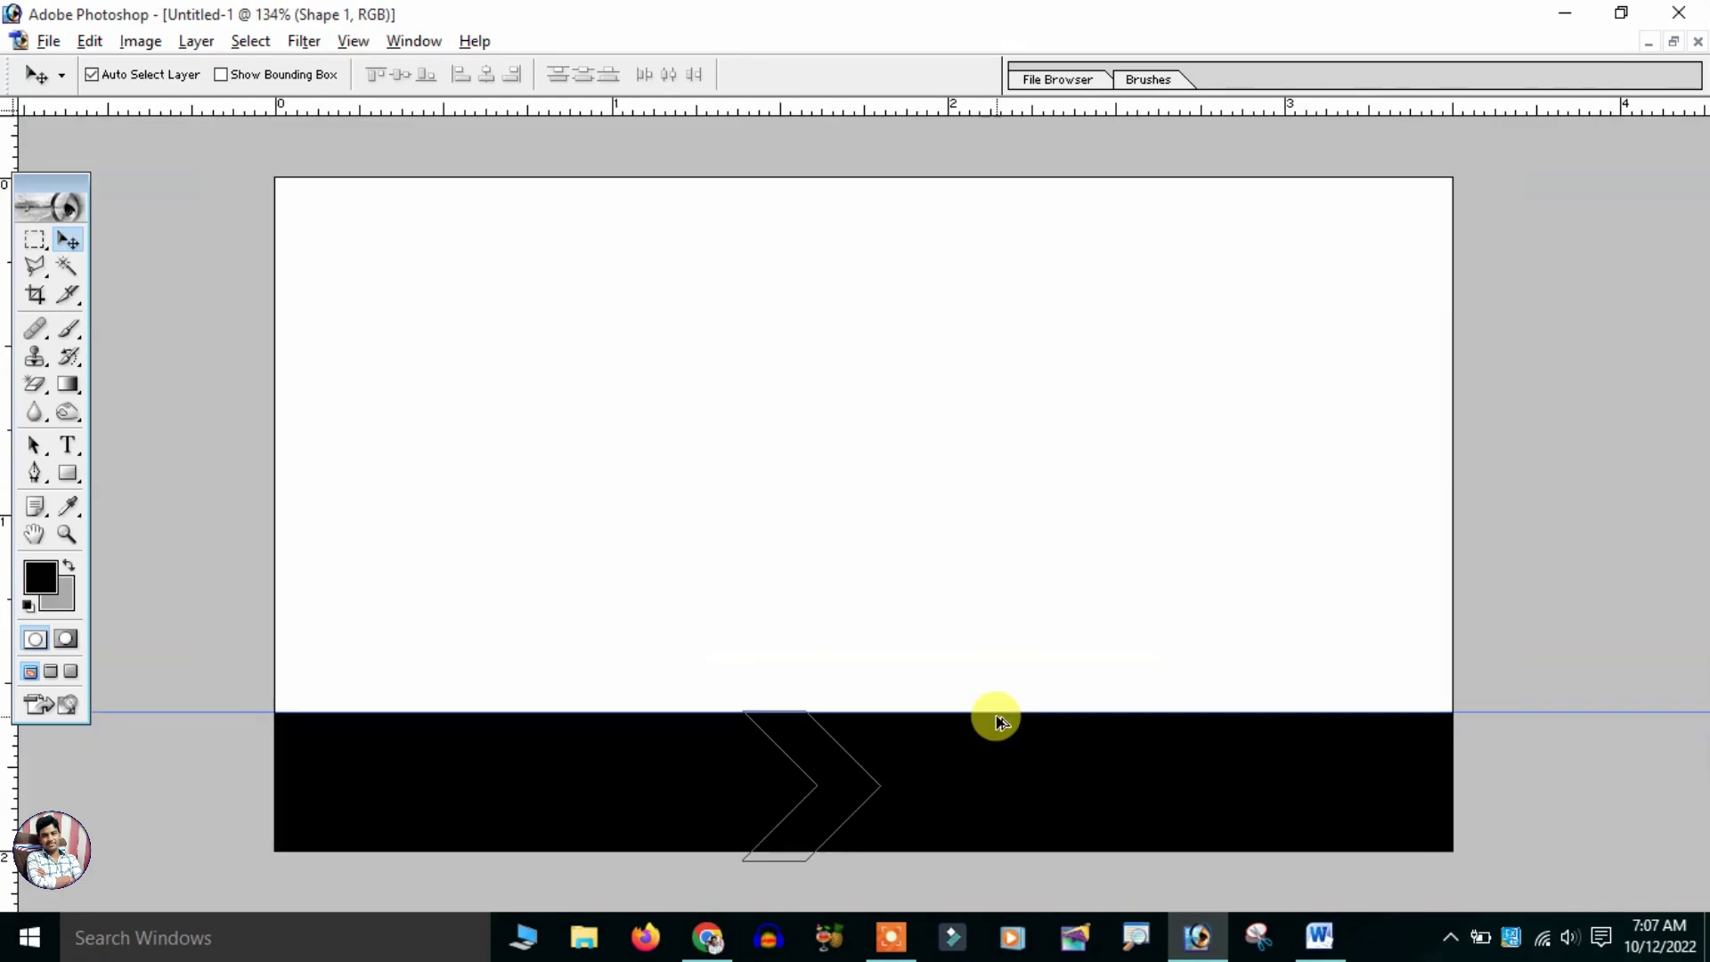
key(ctrl+t)
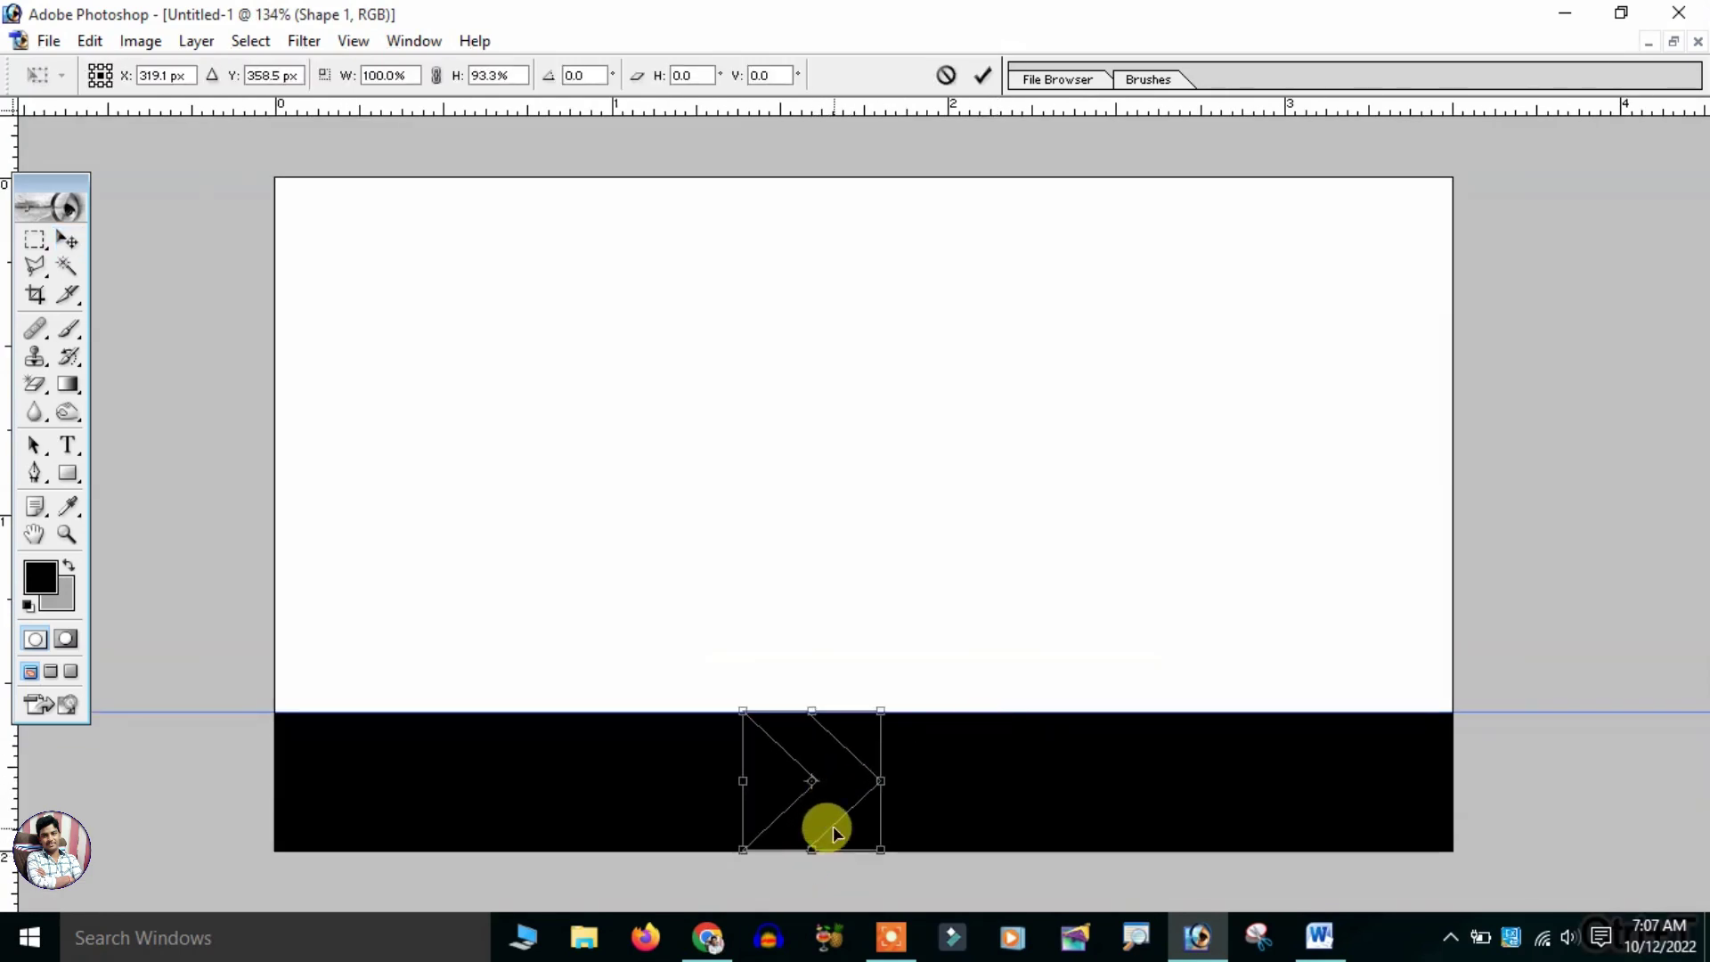
key(Return)
key(v)
key(alt+l)
- Give the bar a yellow FFDA00 Color Overlay
key(y)
key(v)
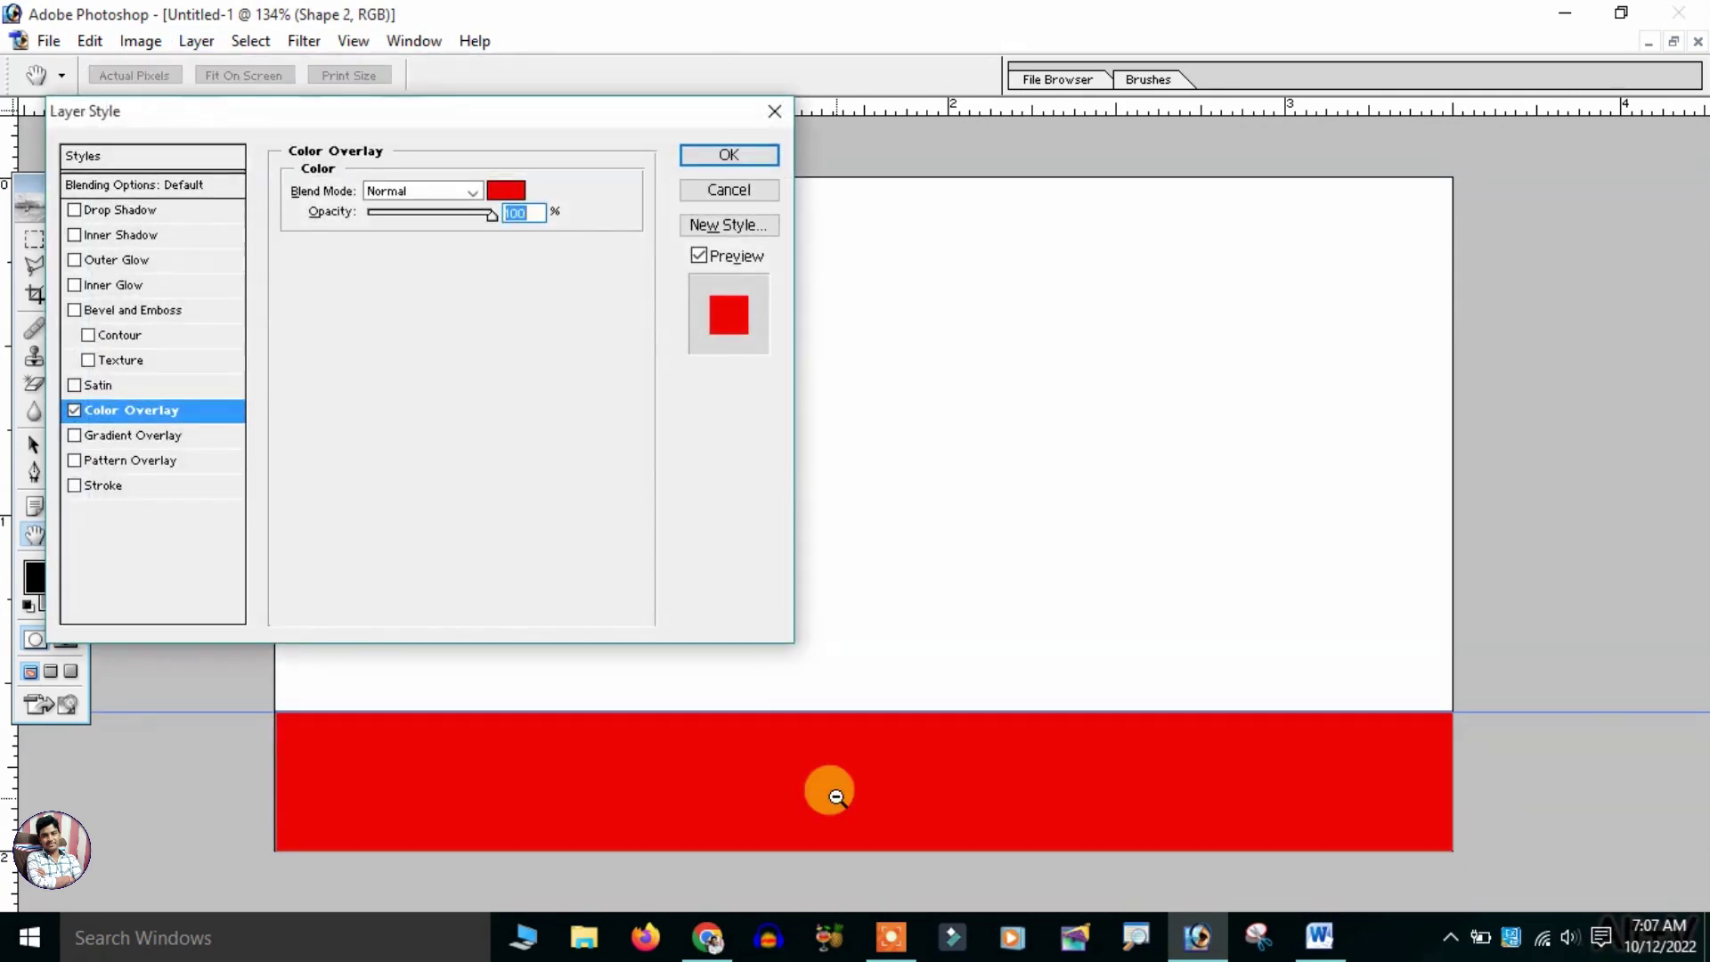
click(505, 190)
click(1333, 443)
click(1236, 427)
click(1524, 151)
click(746, 153)
key(v)
- Move the yellow band up mid-card to reveal the chevron beneath
click(893, 581)
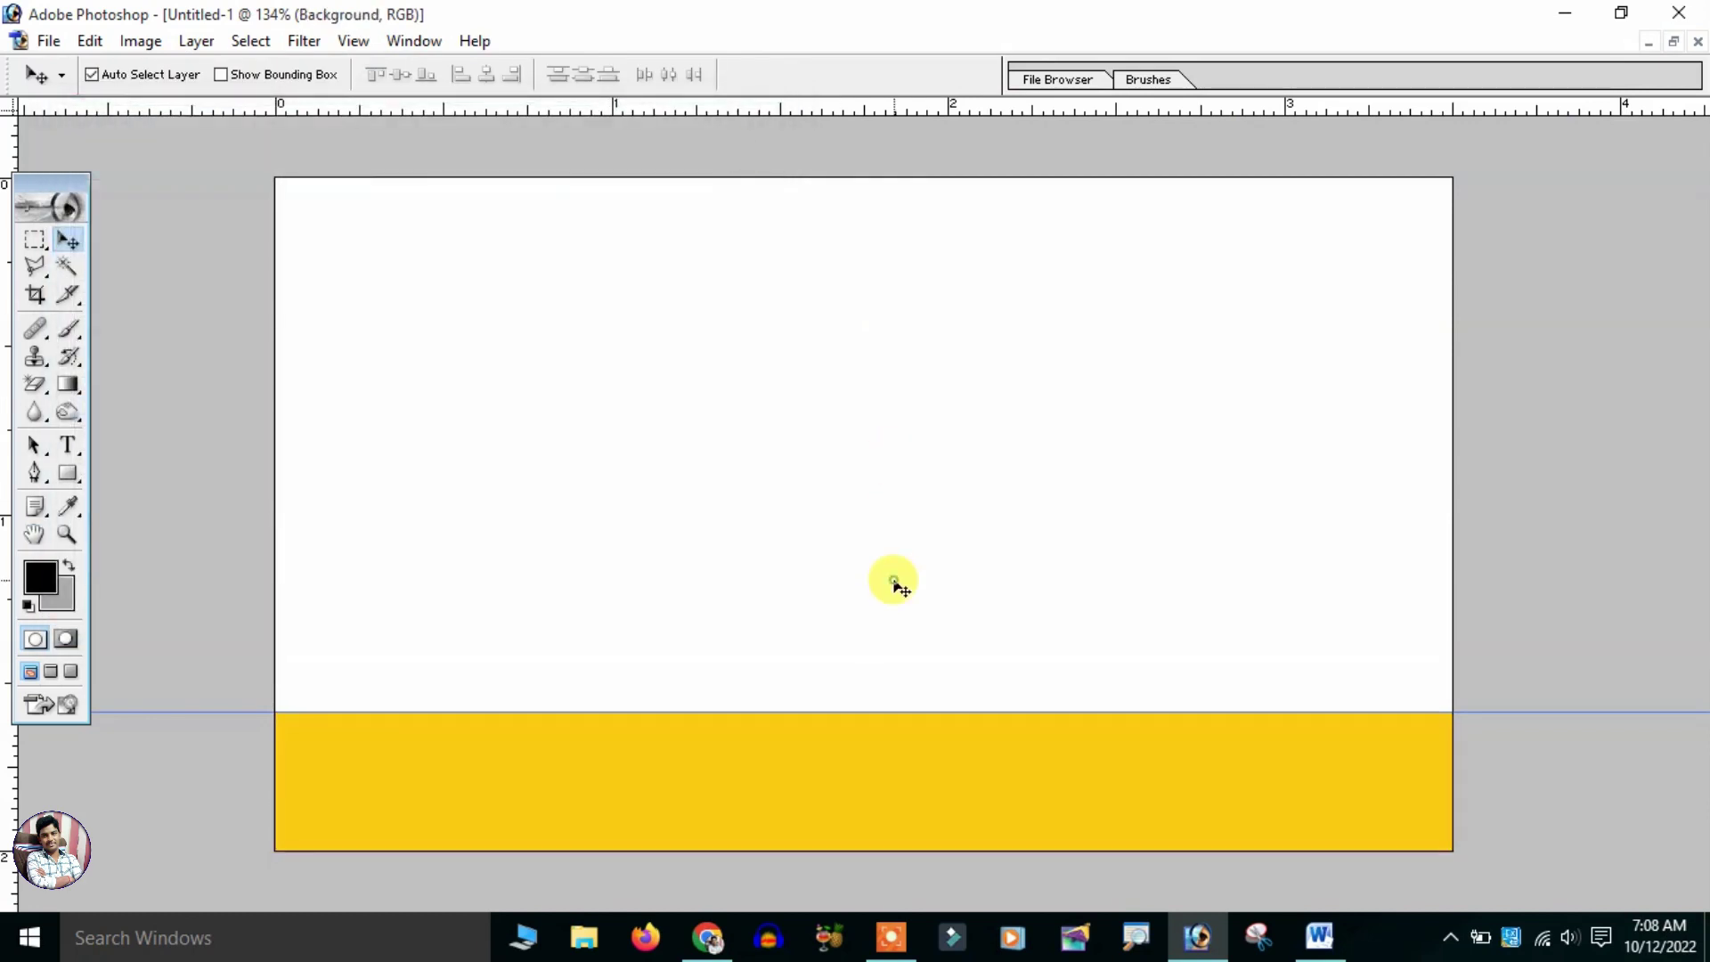
key(ctrl+minus)
drag(978, 702, 997, 562)
- Return the yellow band to the bottom edge and bring the chevron above it
click(855, 669)
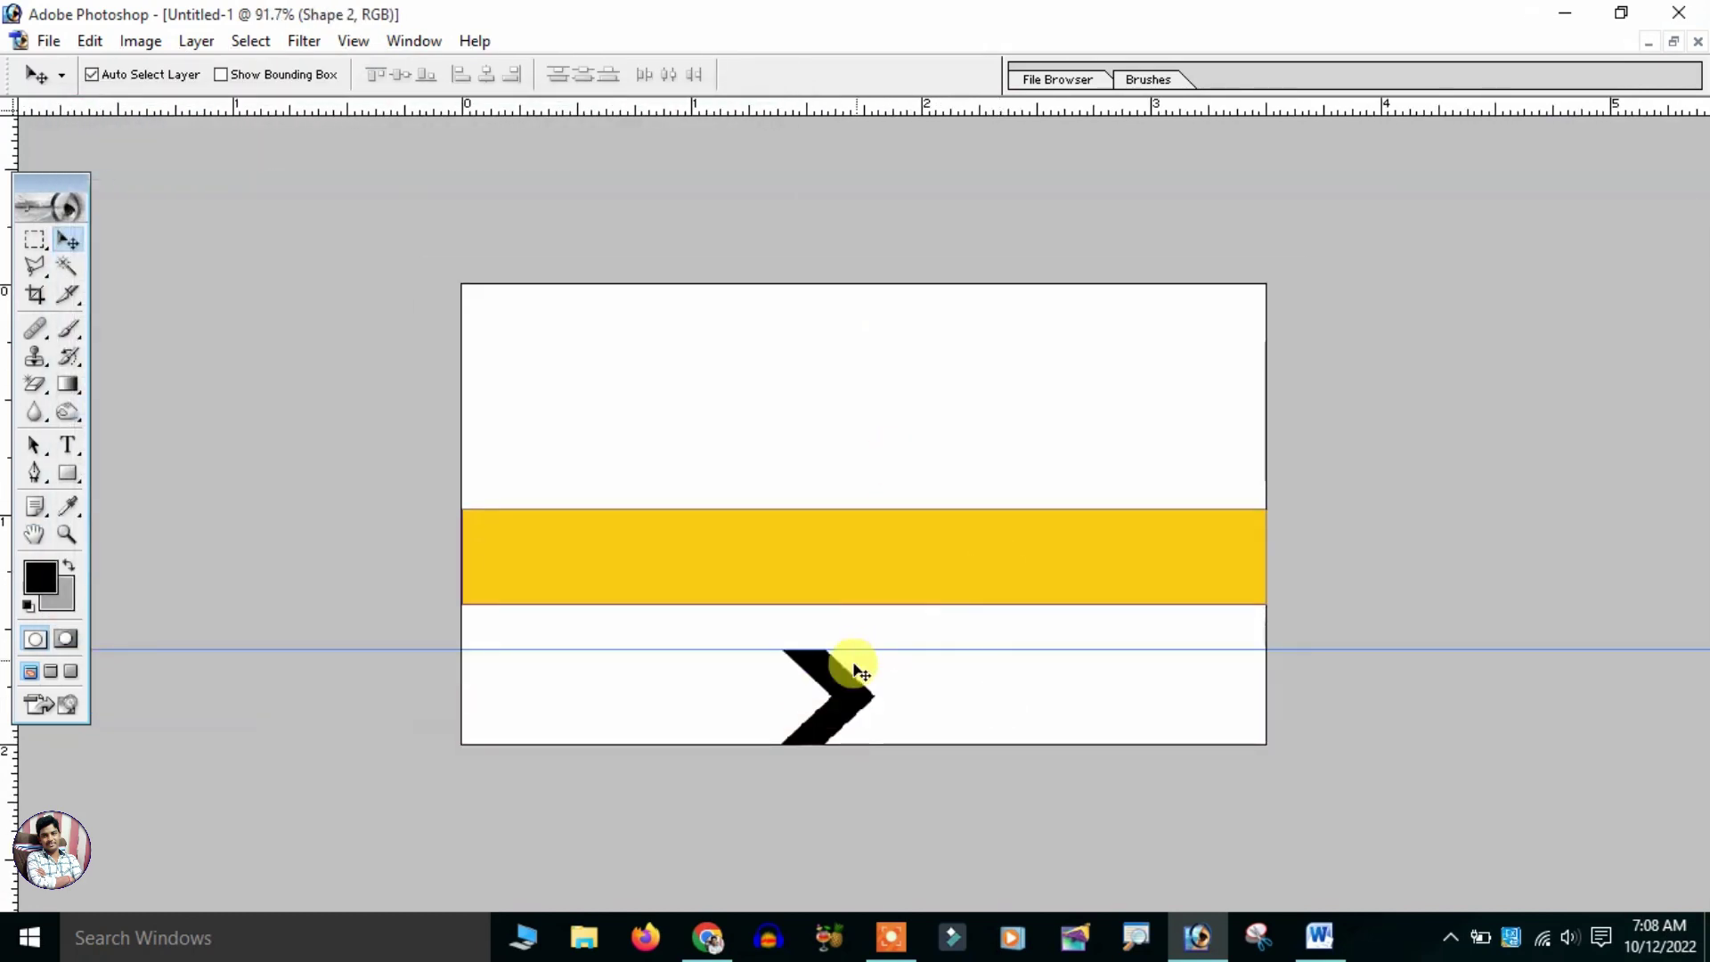
click(862, 578)
drag(861, 579, 862, 717)
key(ctrl+bracketleft)
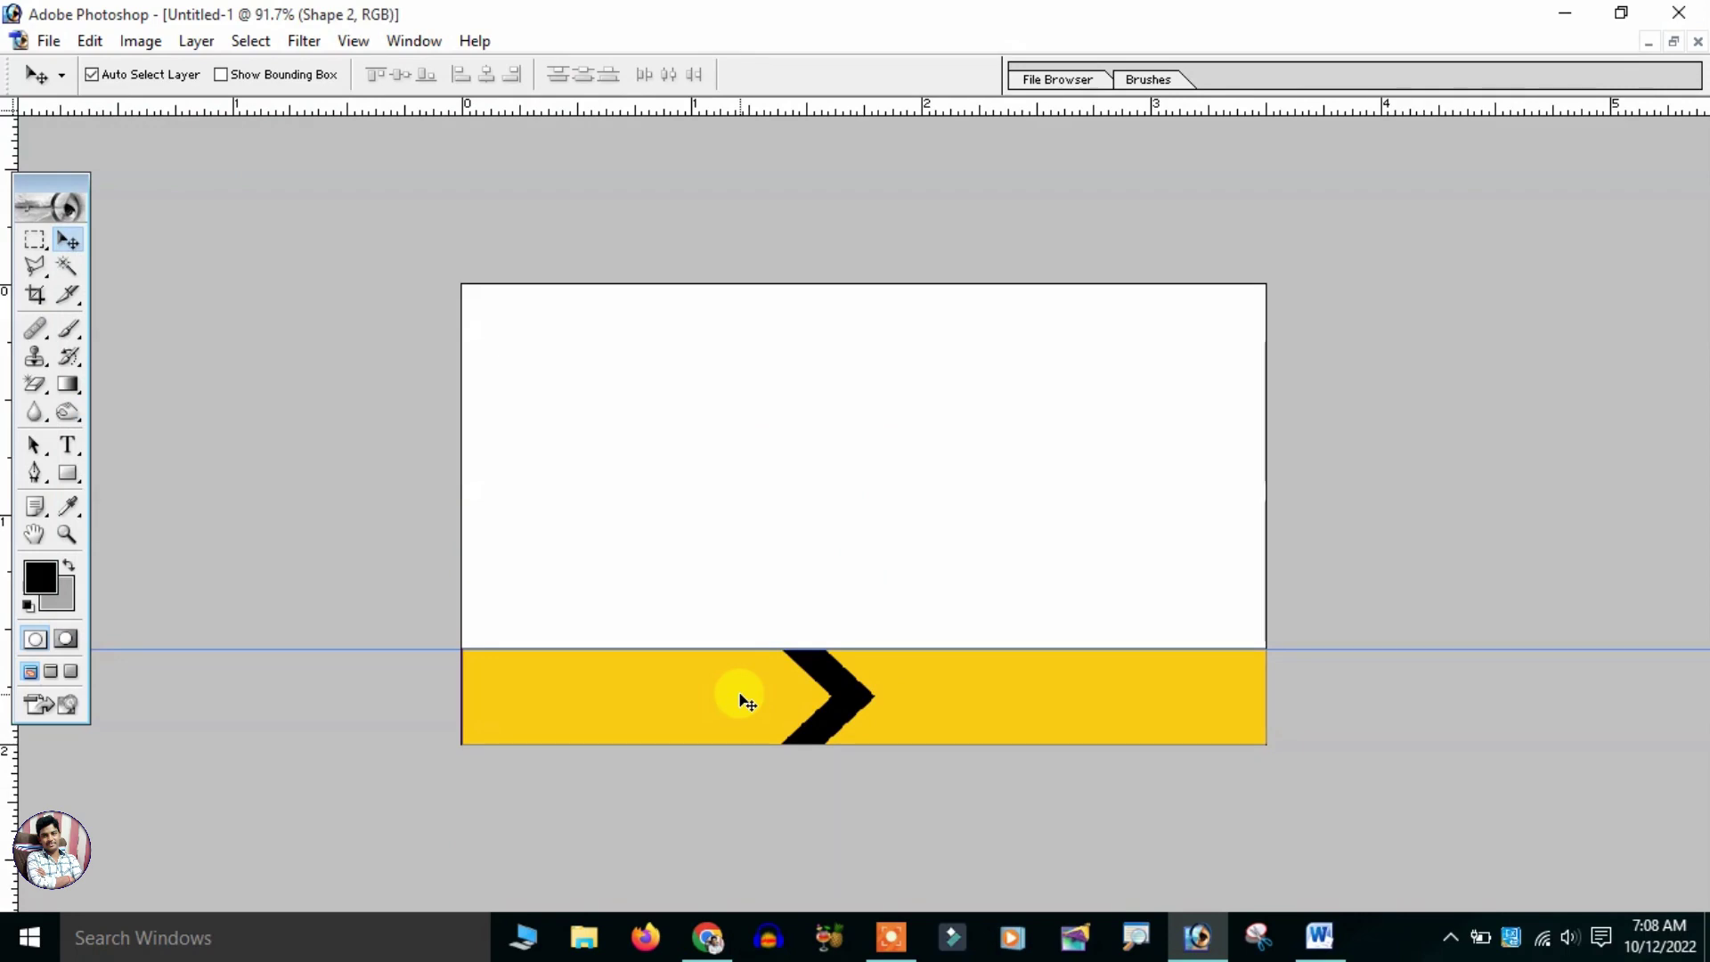
- Show the Layers panel, toggle band and chevron visibility, and select the yellow band layer
click(819, 721)
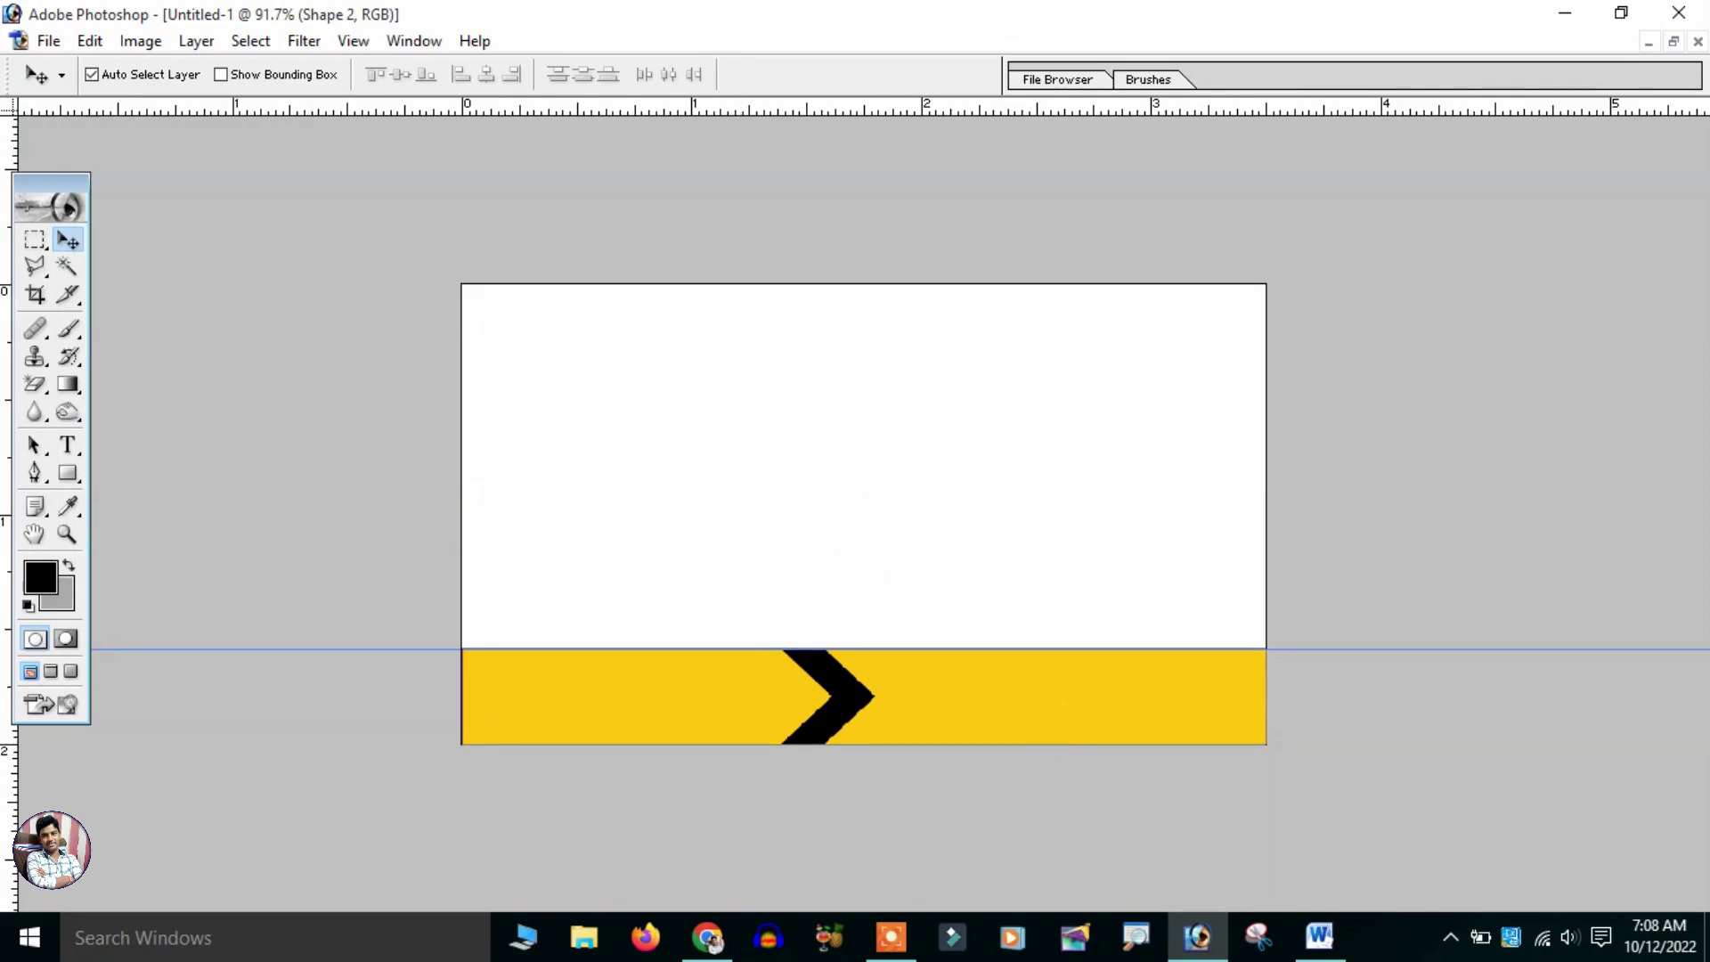
click(412, 42)
click(465, 477)
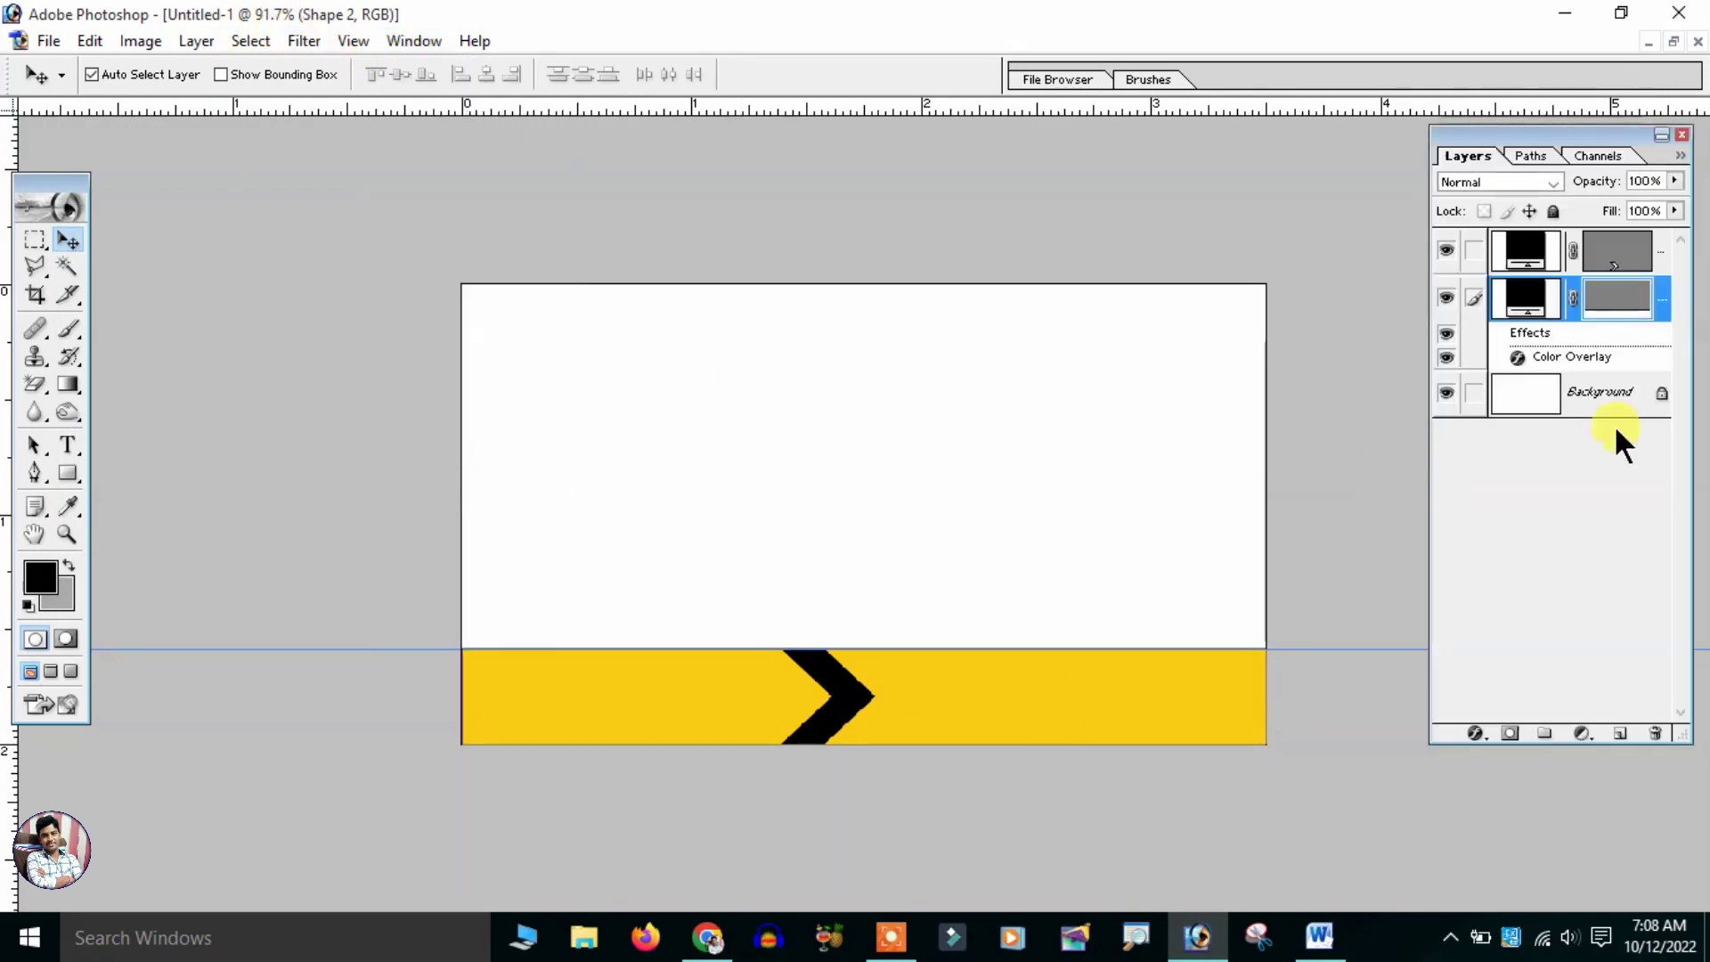
click(1447, 299)
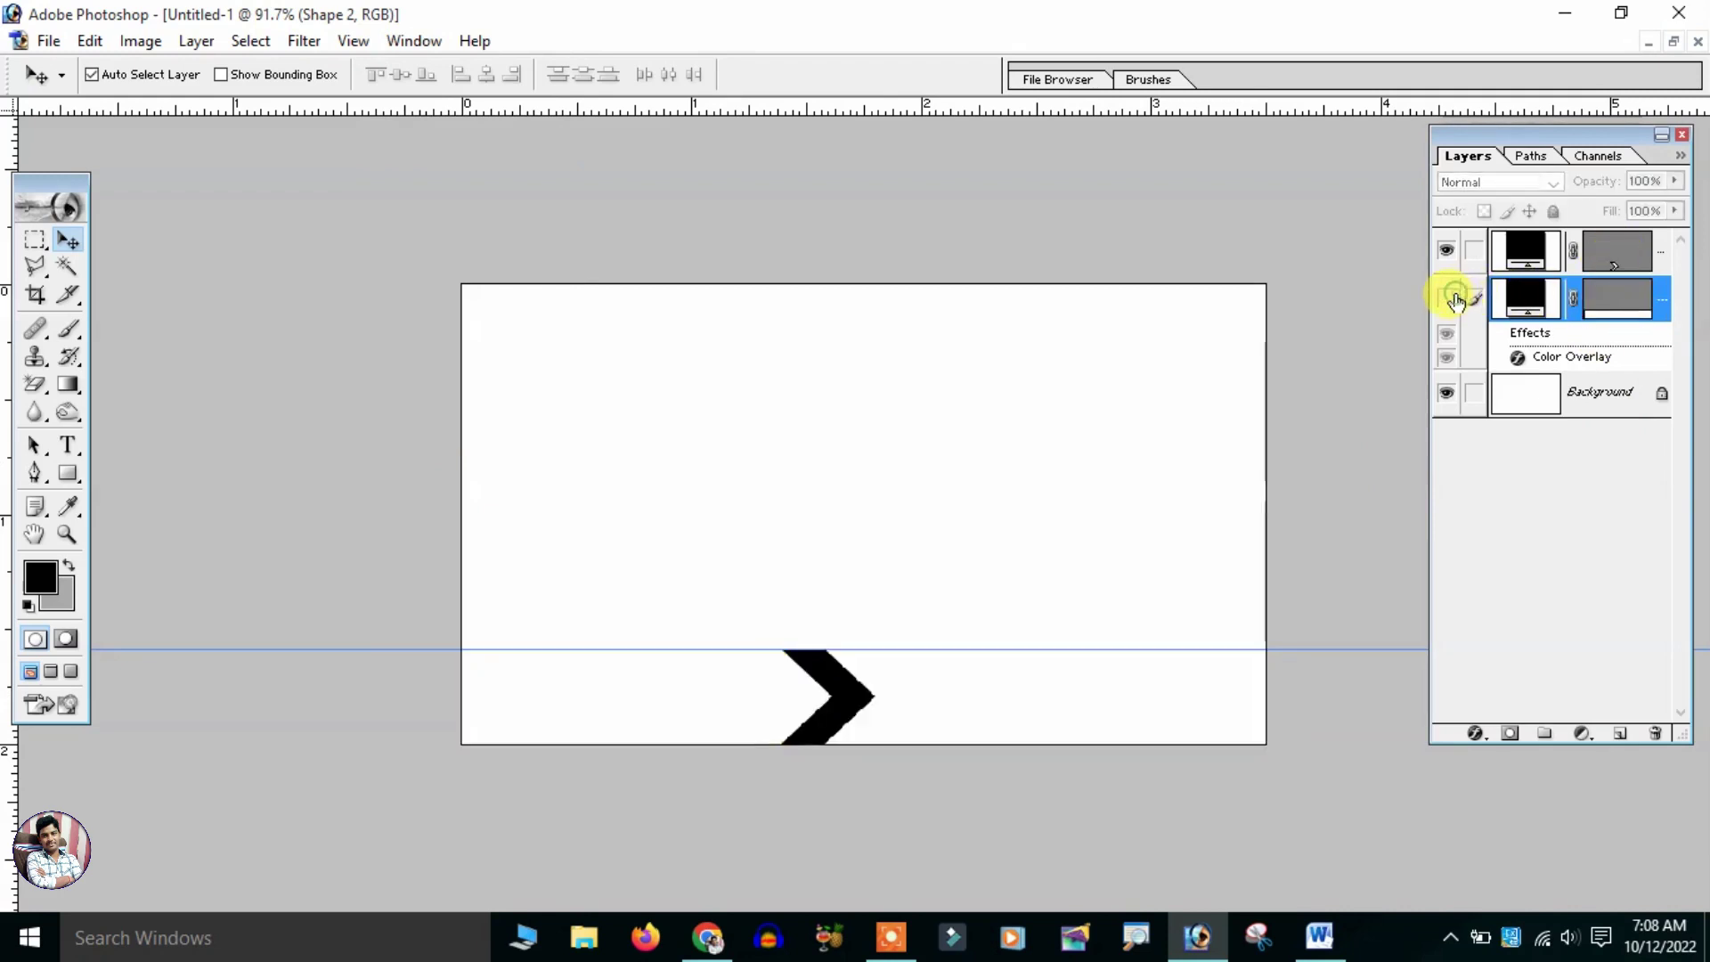
click(1446, 250)
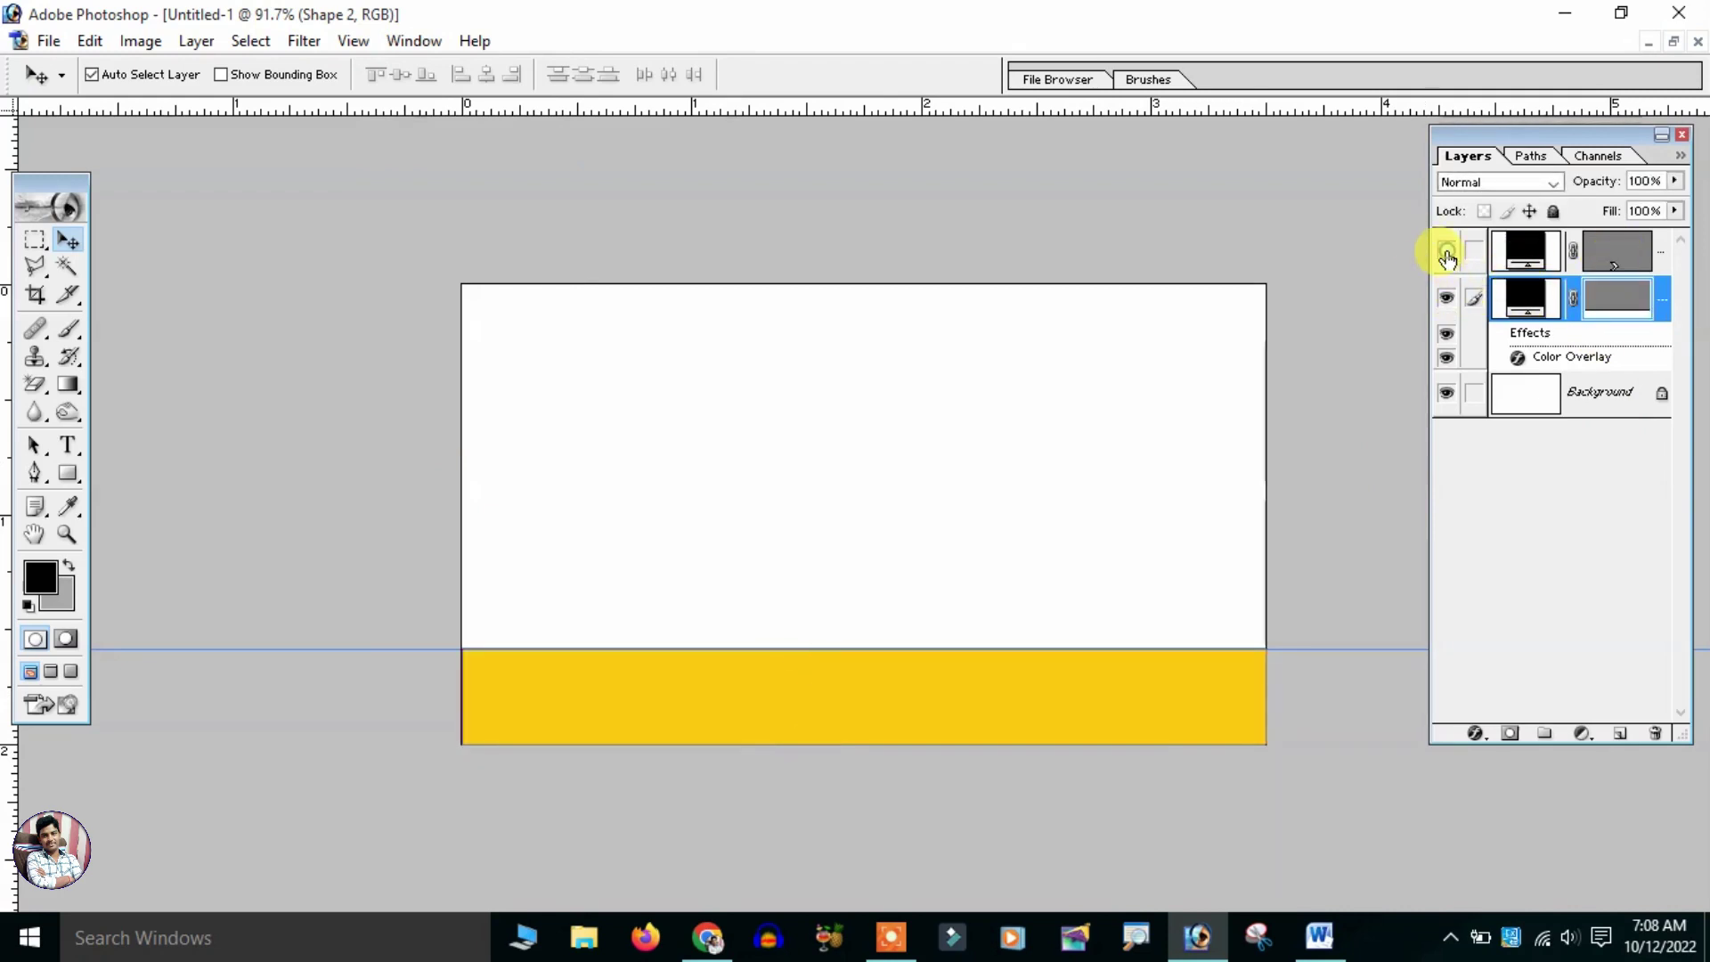
click(1628, 301)
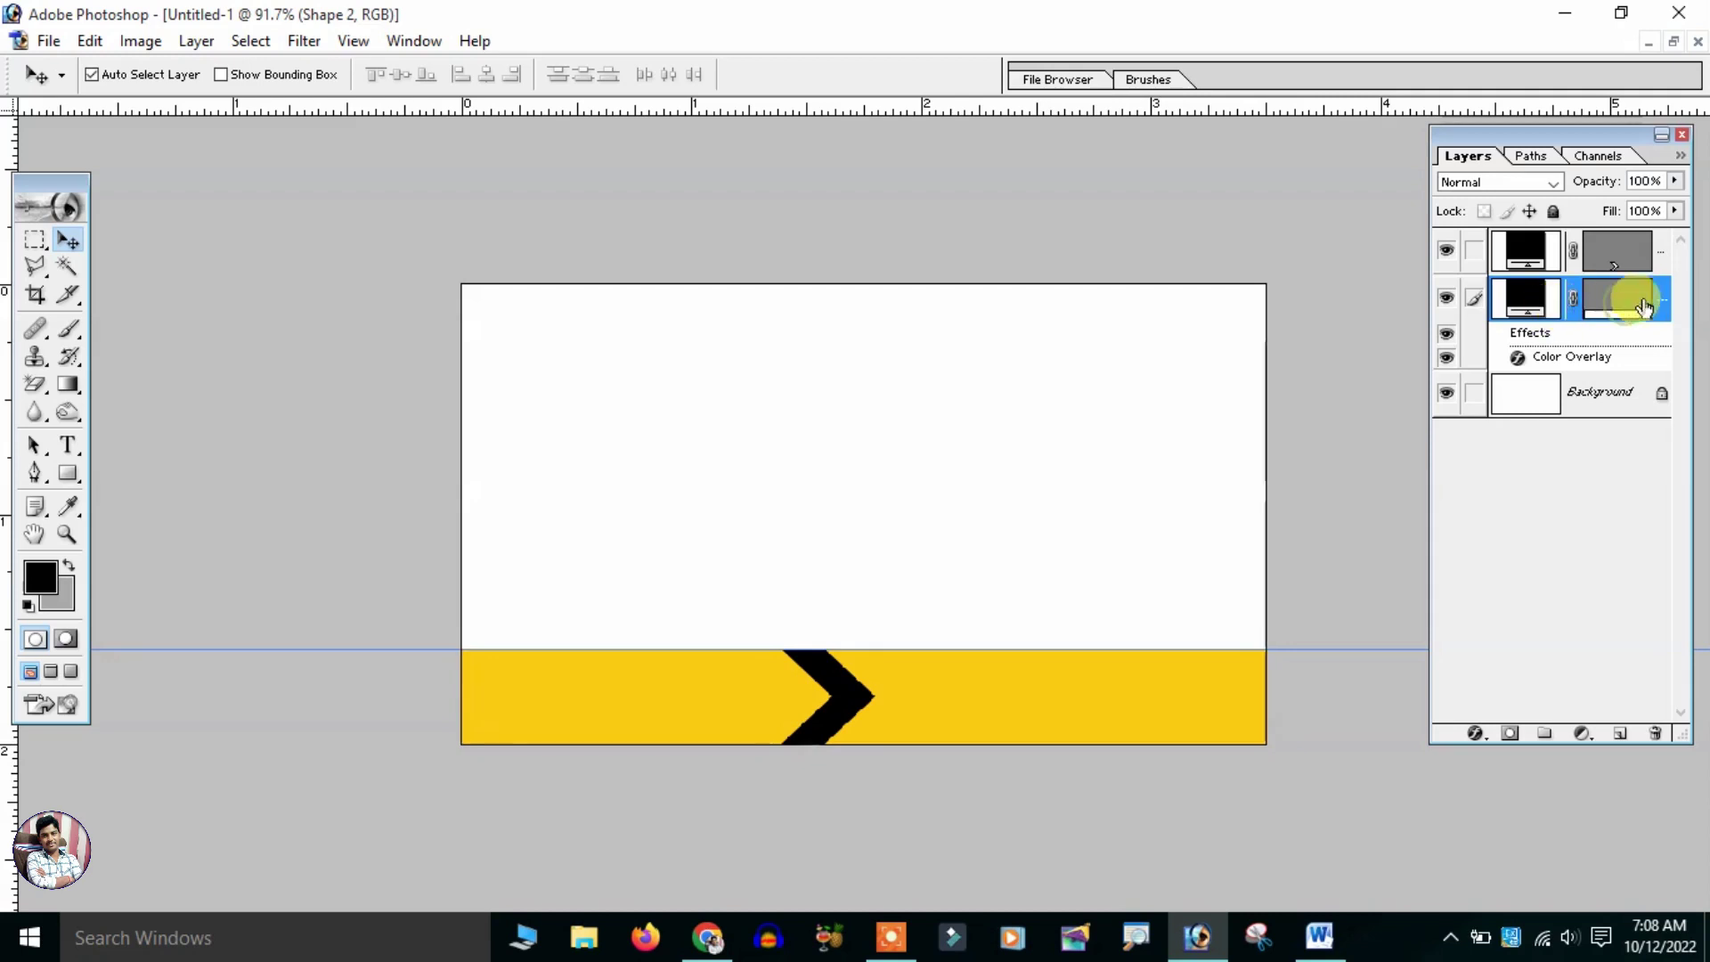
- Duplicate the bottom band with Ctrl+J and rasterize the copy's vector mask
key(ctrl+j)
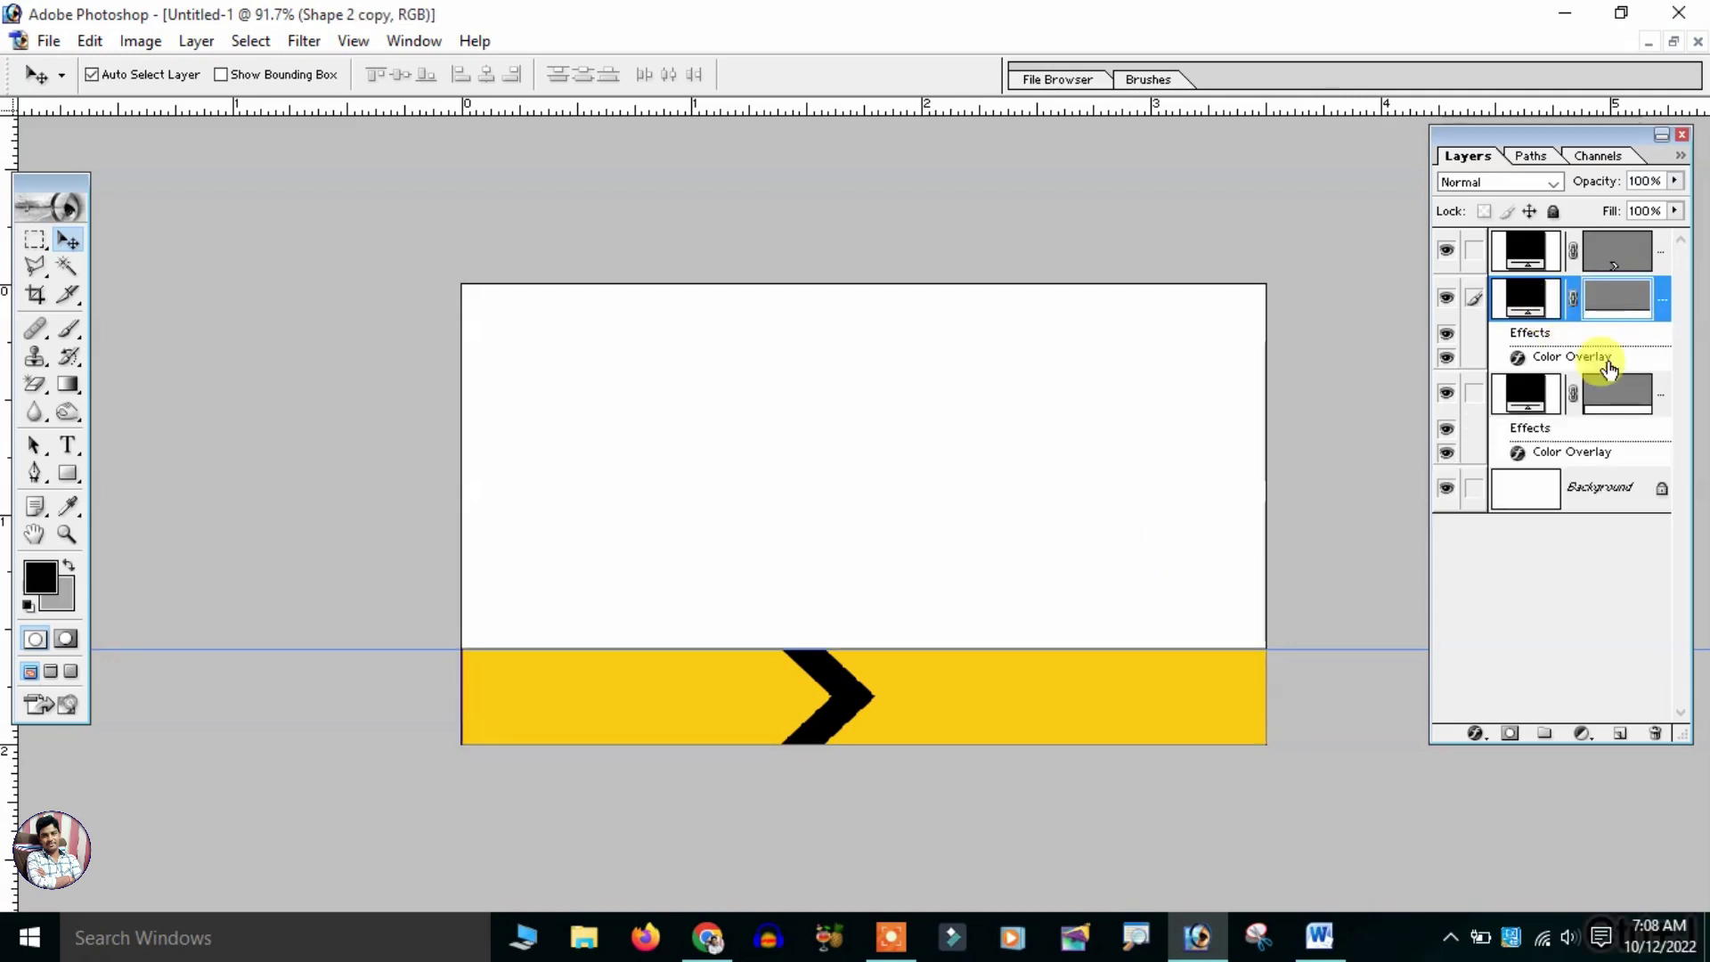
right_click(1638, 295)
click(1594, 370)
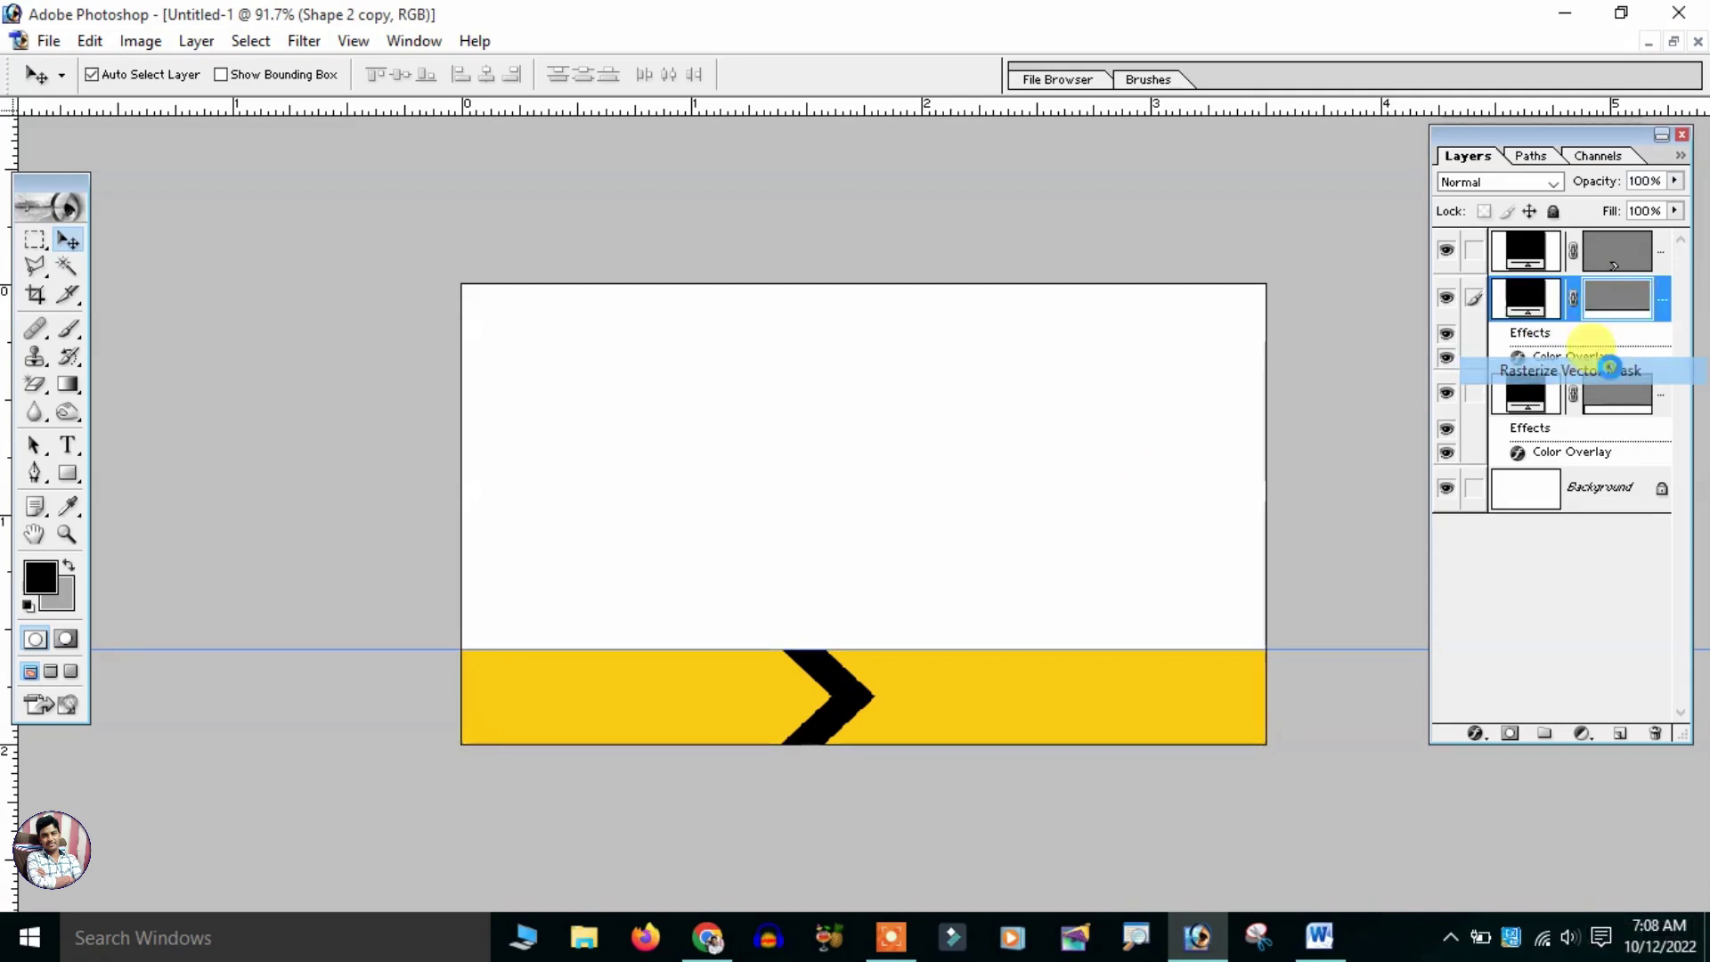
- Change the copy's Color Overlay colour to dark blue
click(196, 41)
mouse_move(248, 189)
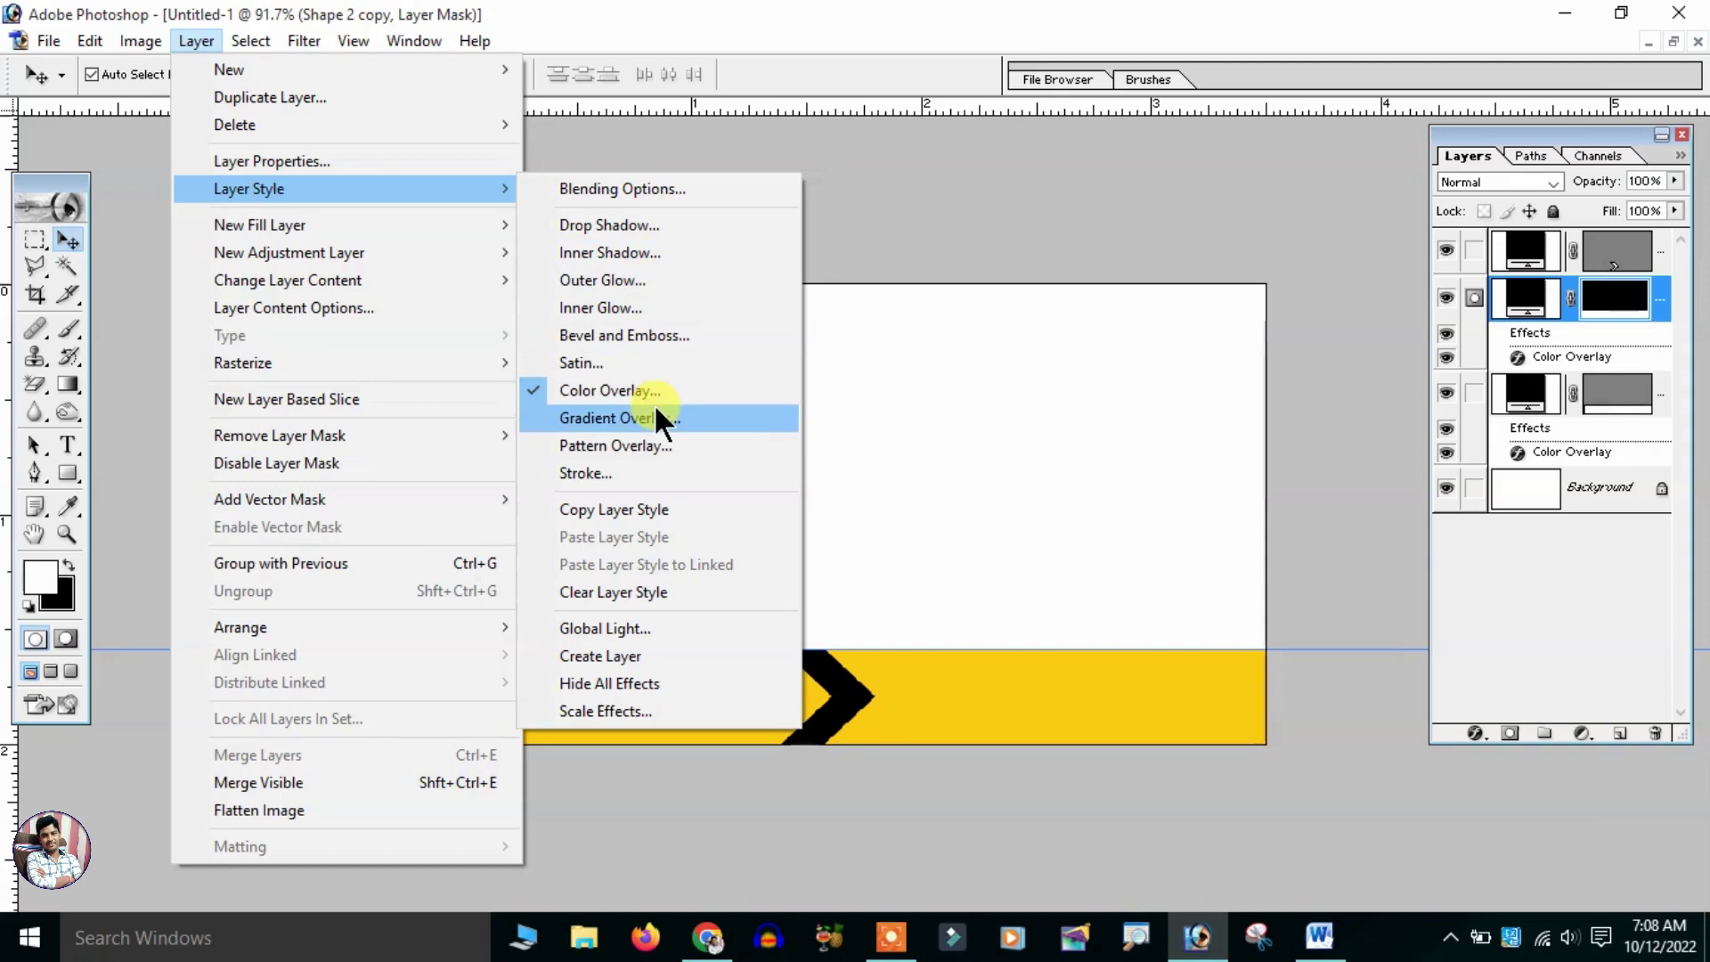
click(658, 390)
click(510, 185)
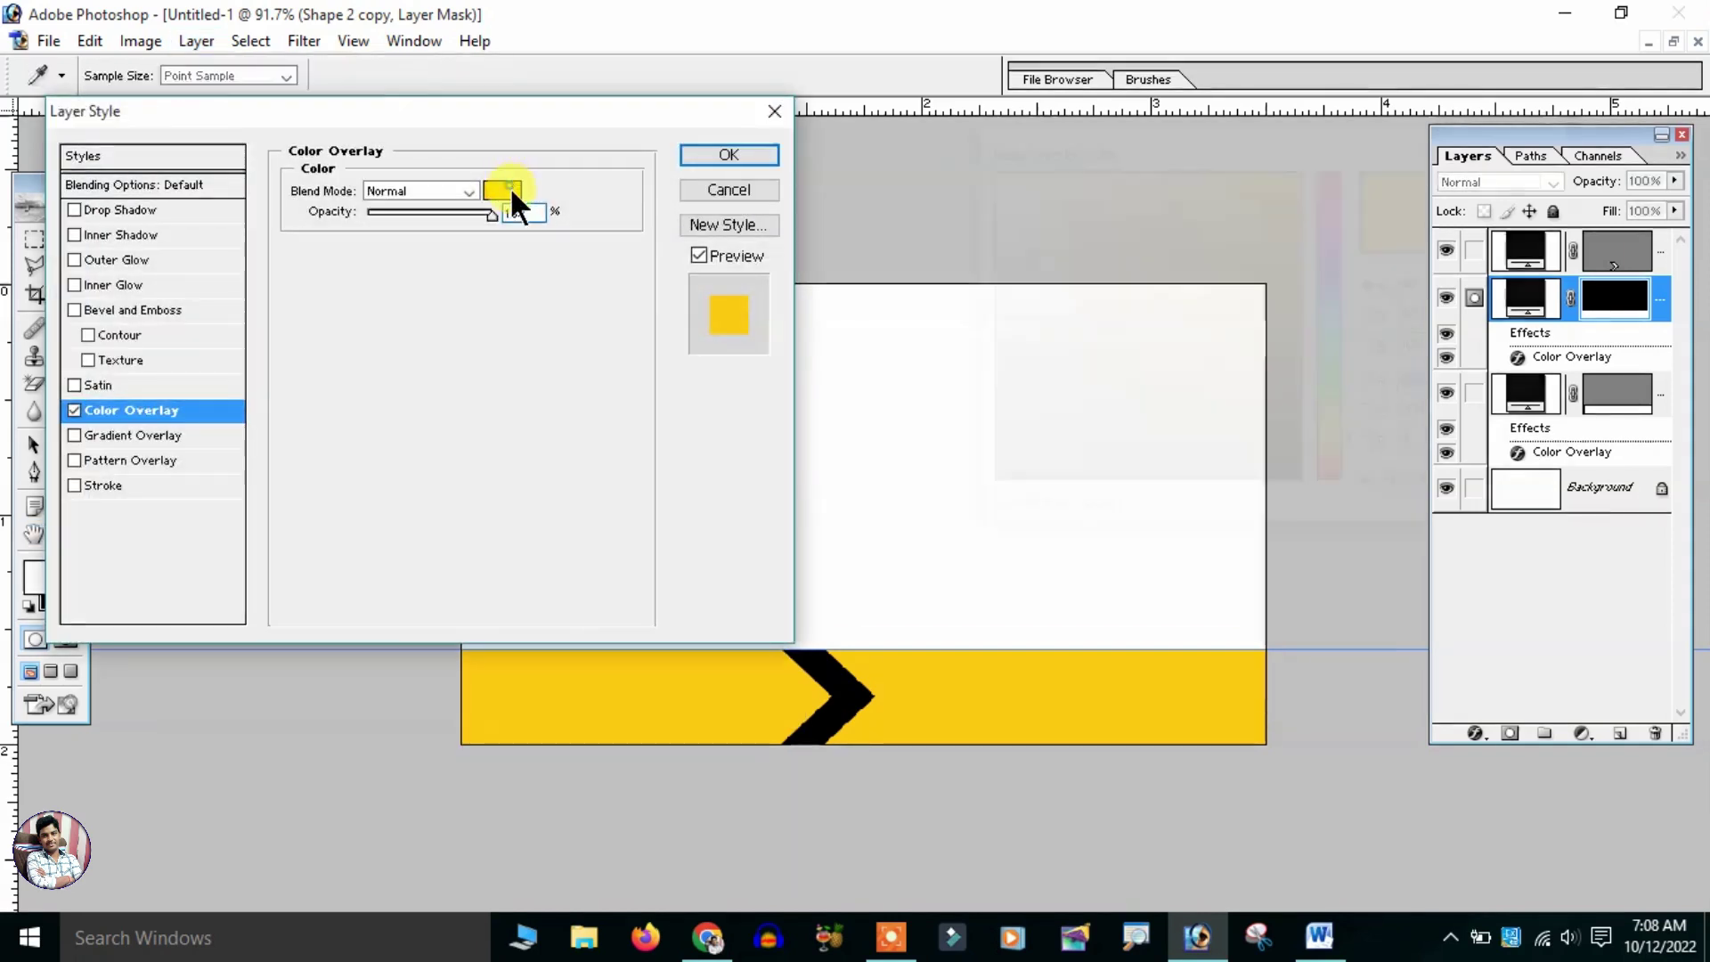
drag(1084, 259, 1379, 41)
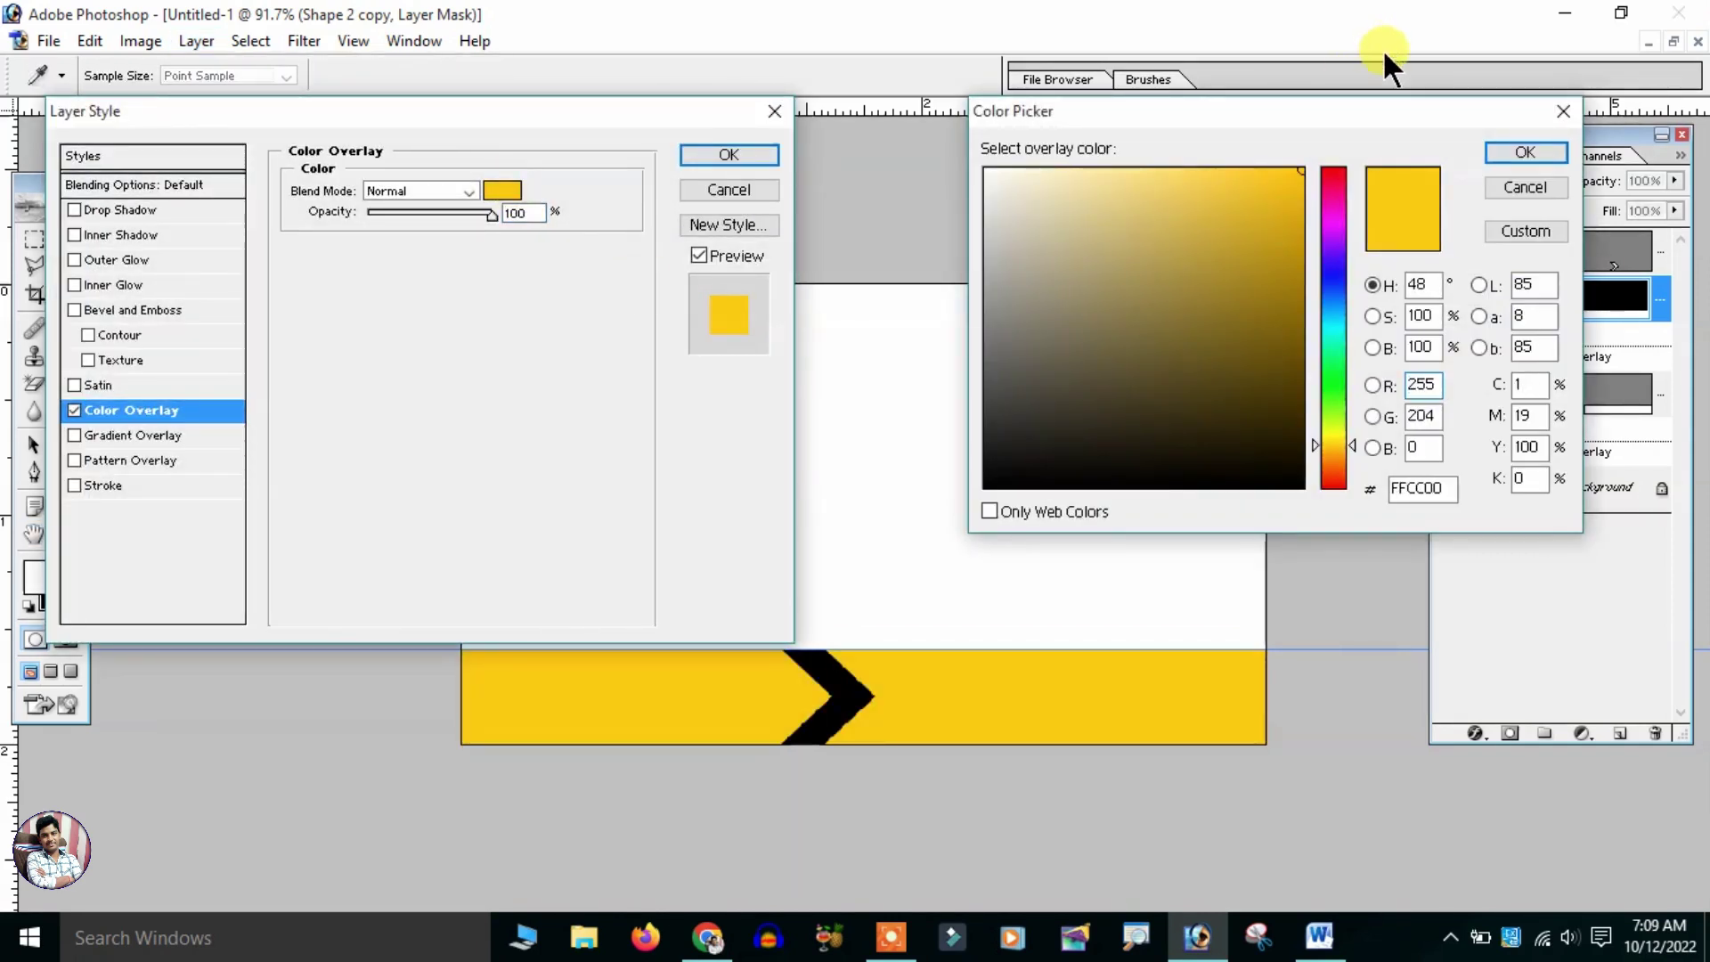
click(1333, 263)
click(1260, 232)
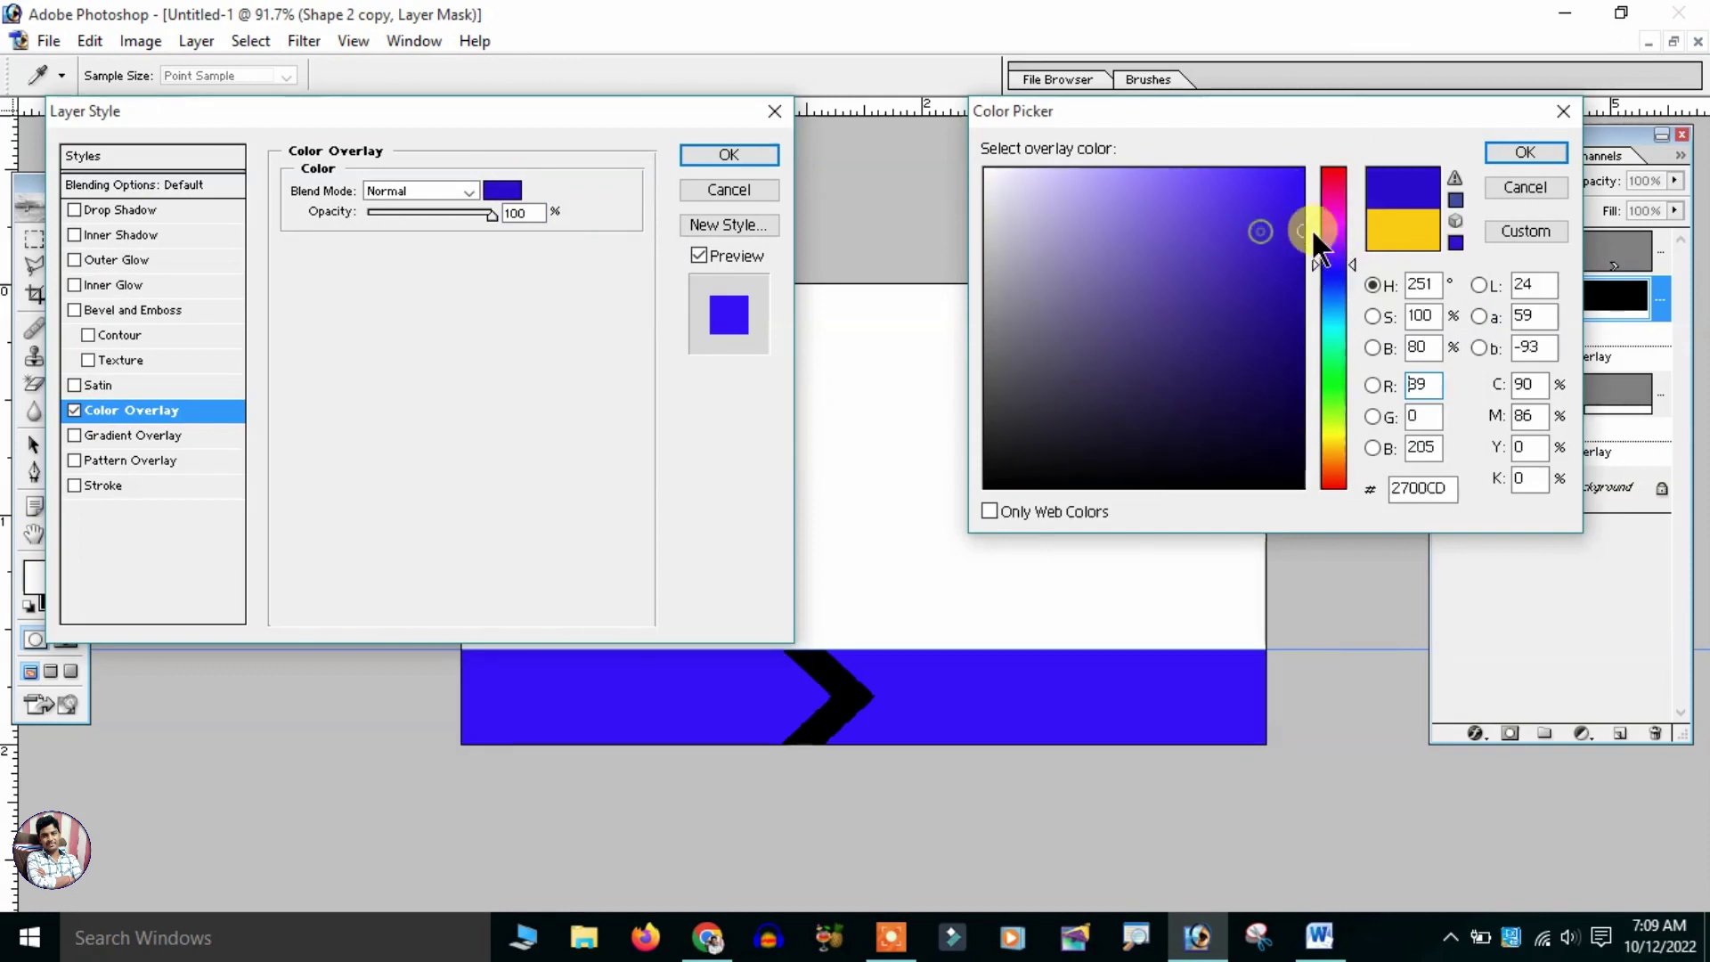
click(1519, 153)
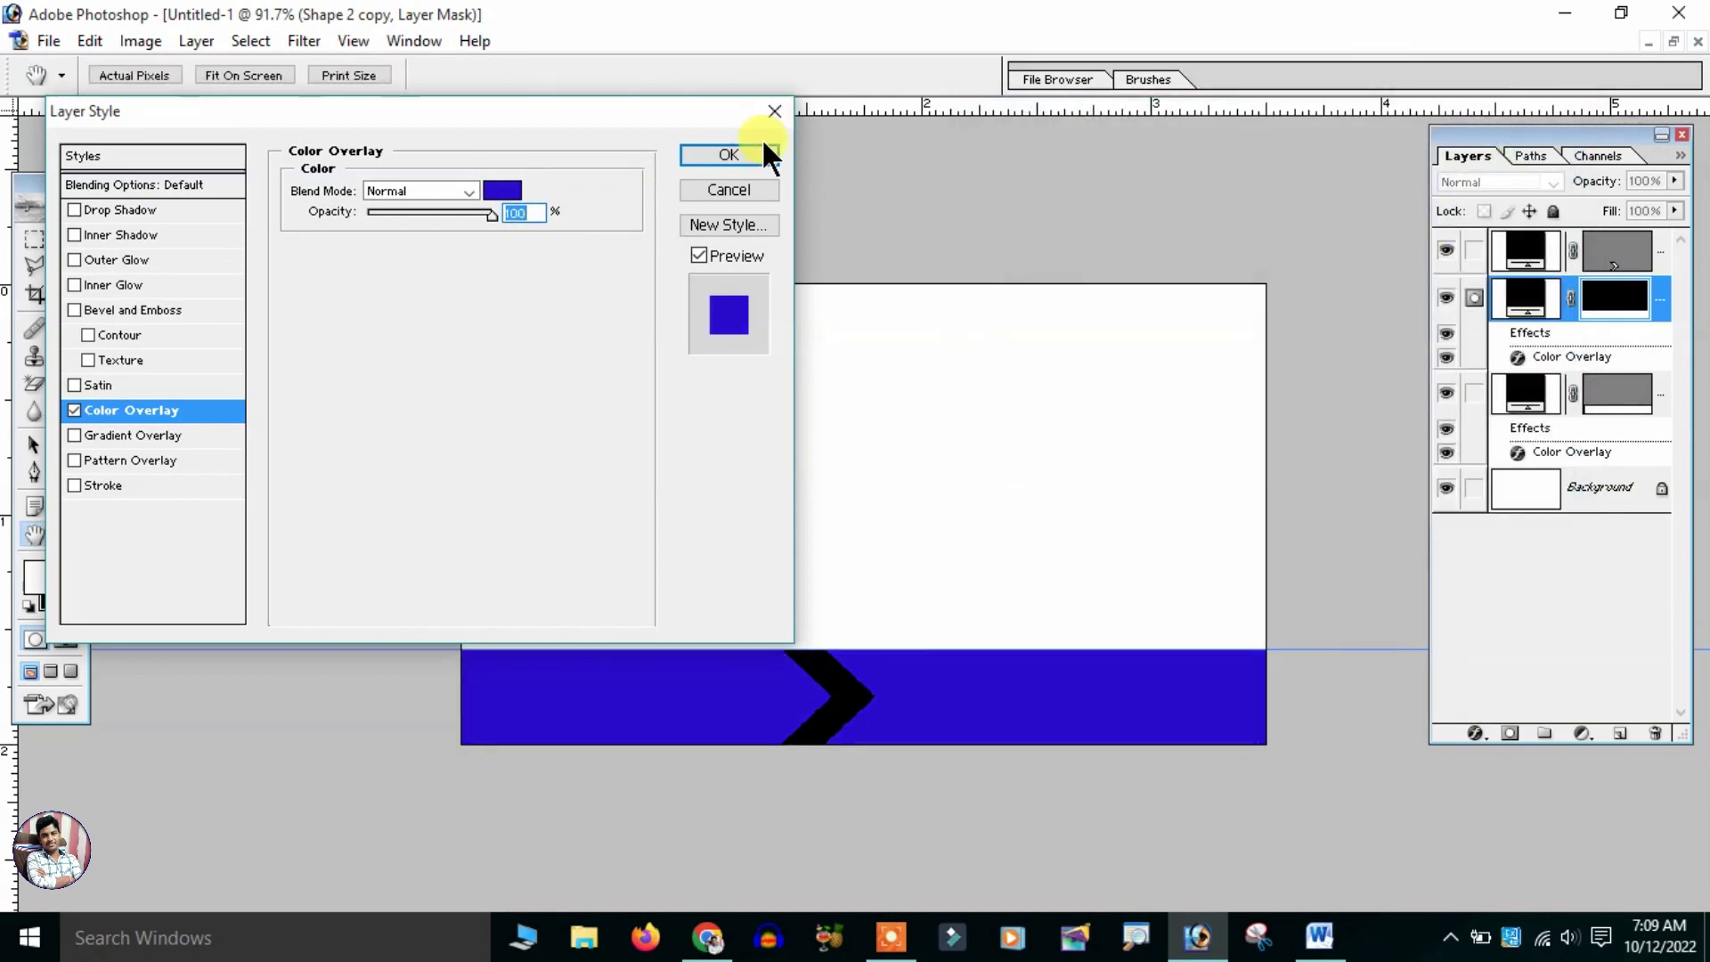
click(763, 153)
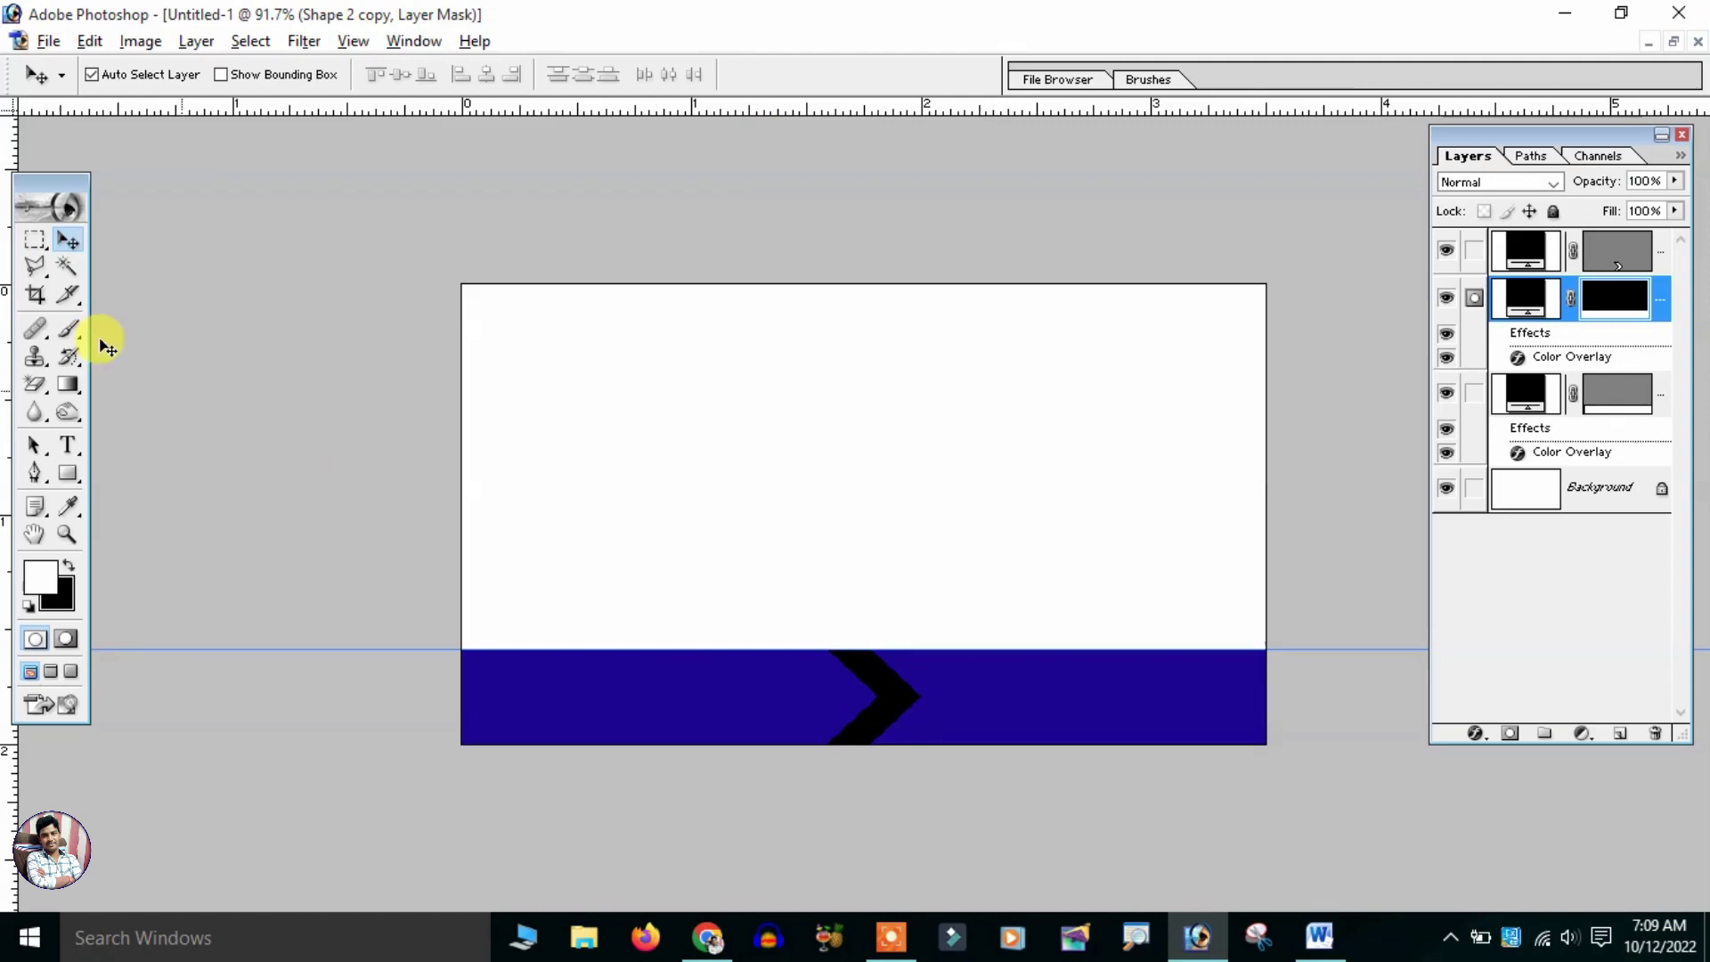
- Mask the blue copy so blue shows only left of the chevron, leaving yellow on the right
click(62, 266)
click(677, 709)
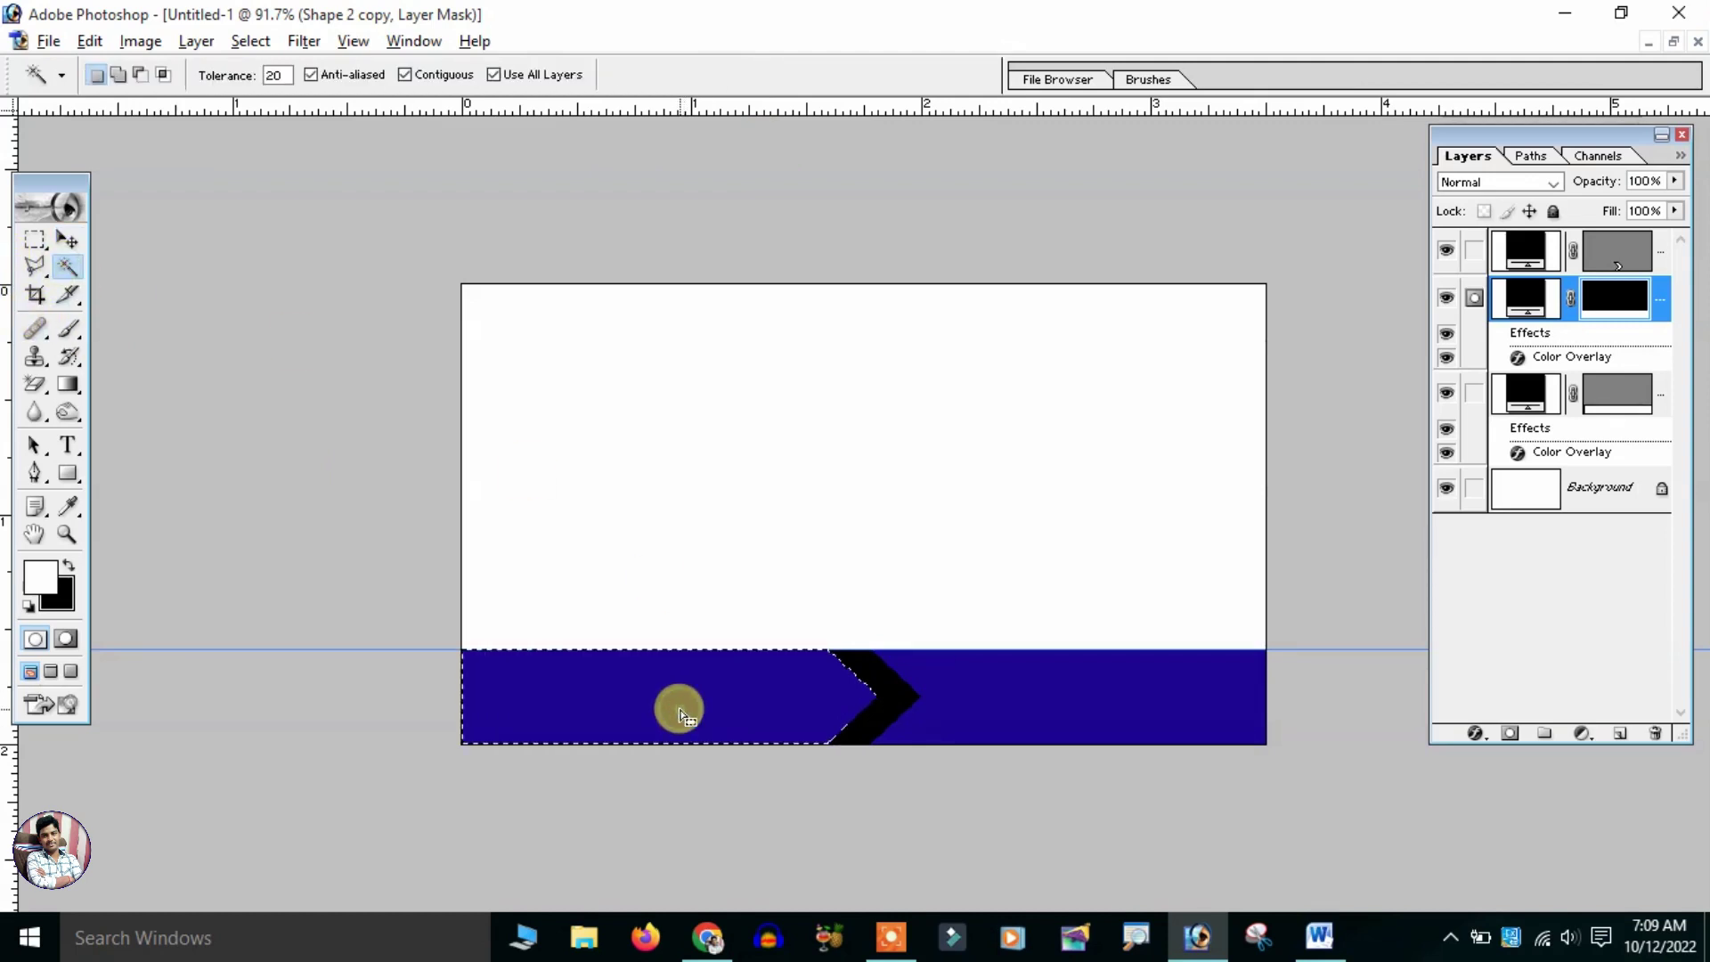
key(ctrl+shift+i)
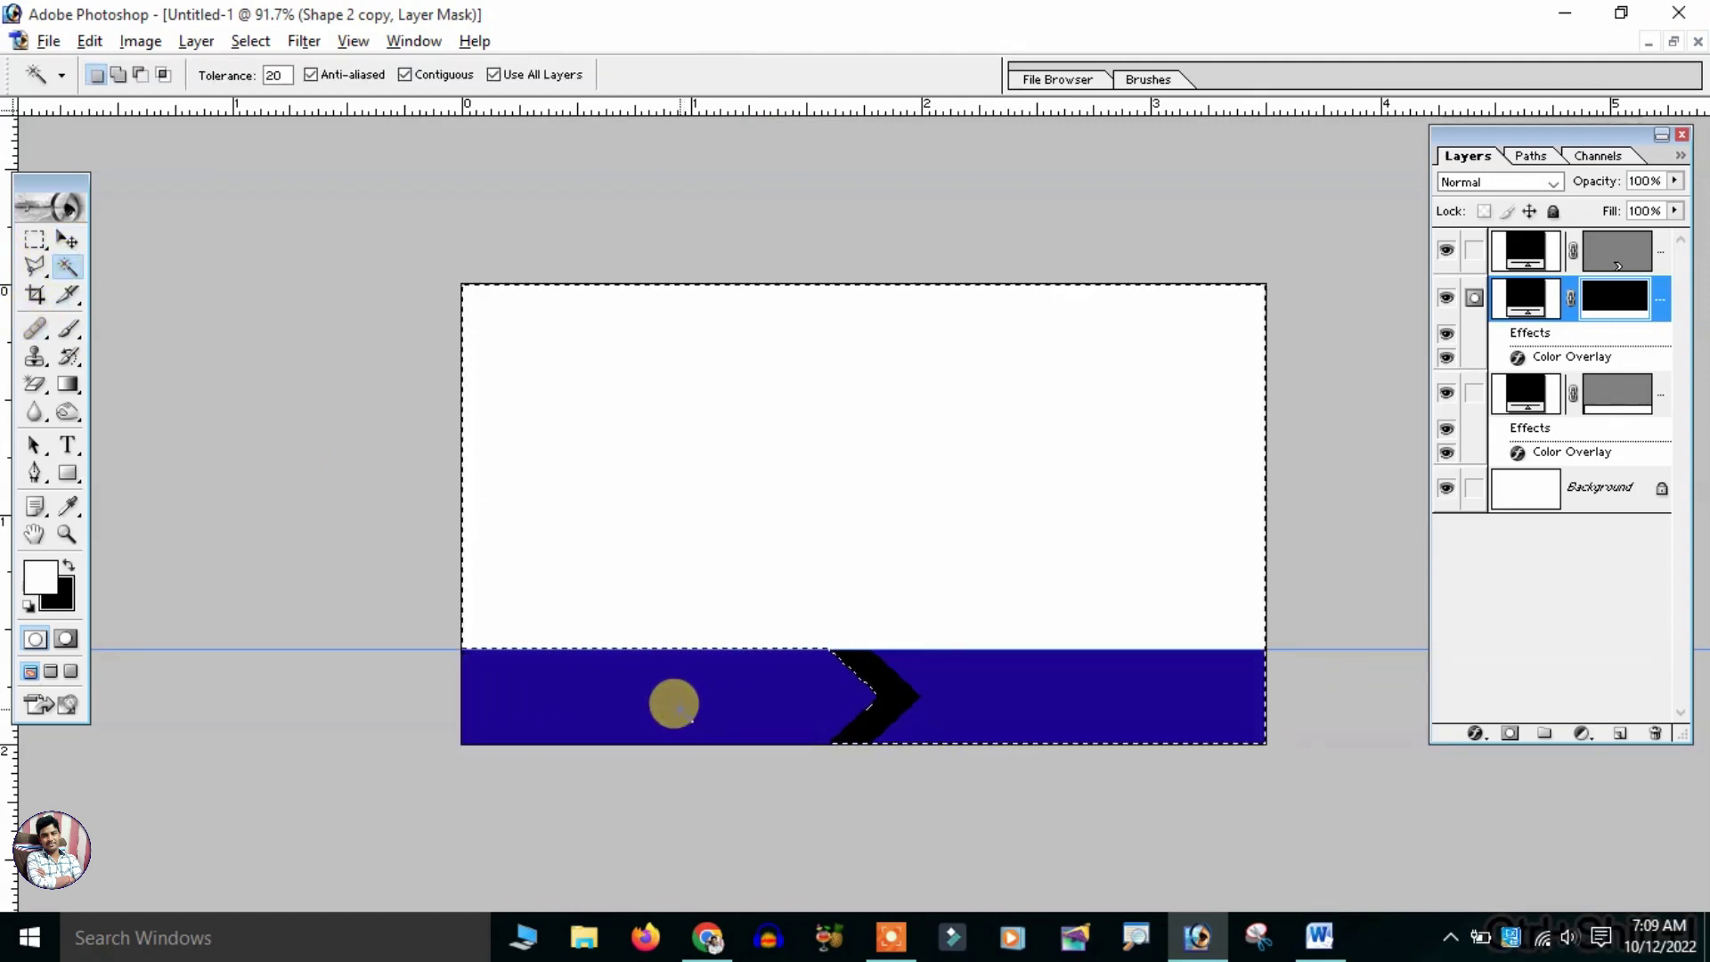
key(alt+BackSpace)
key(ctrl+d)
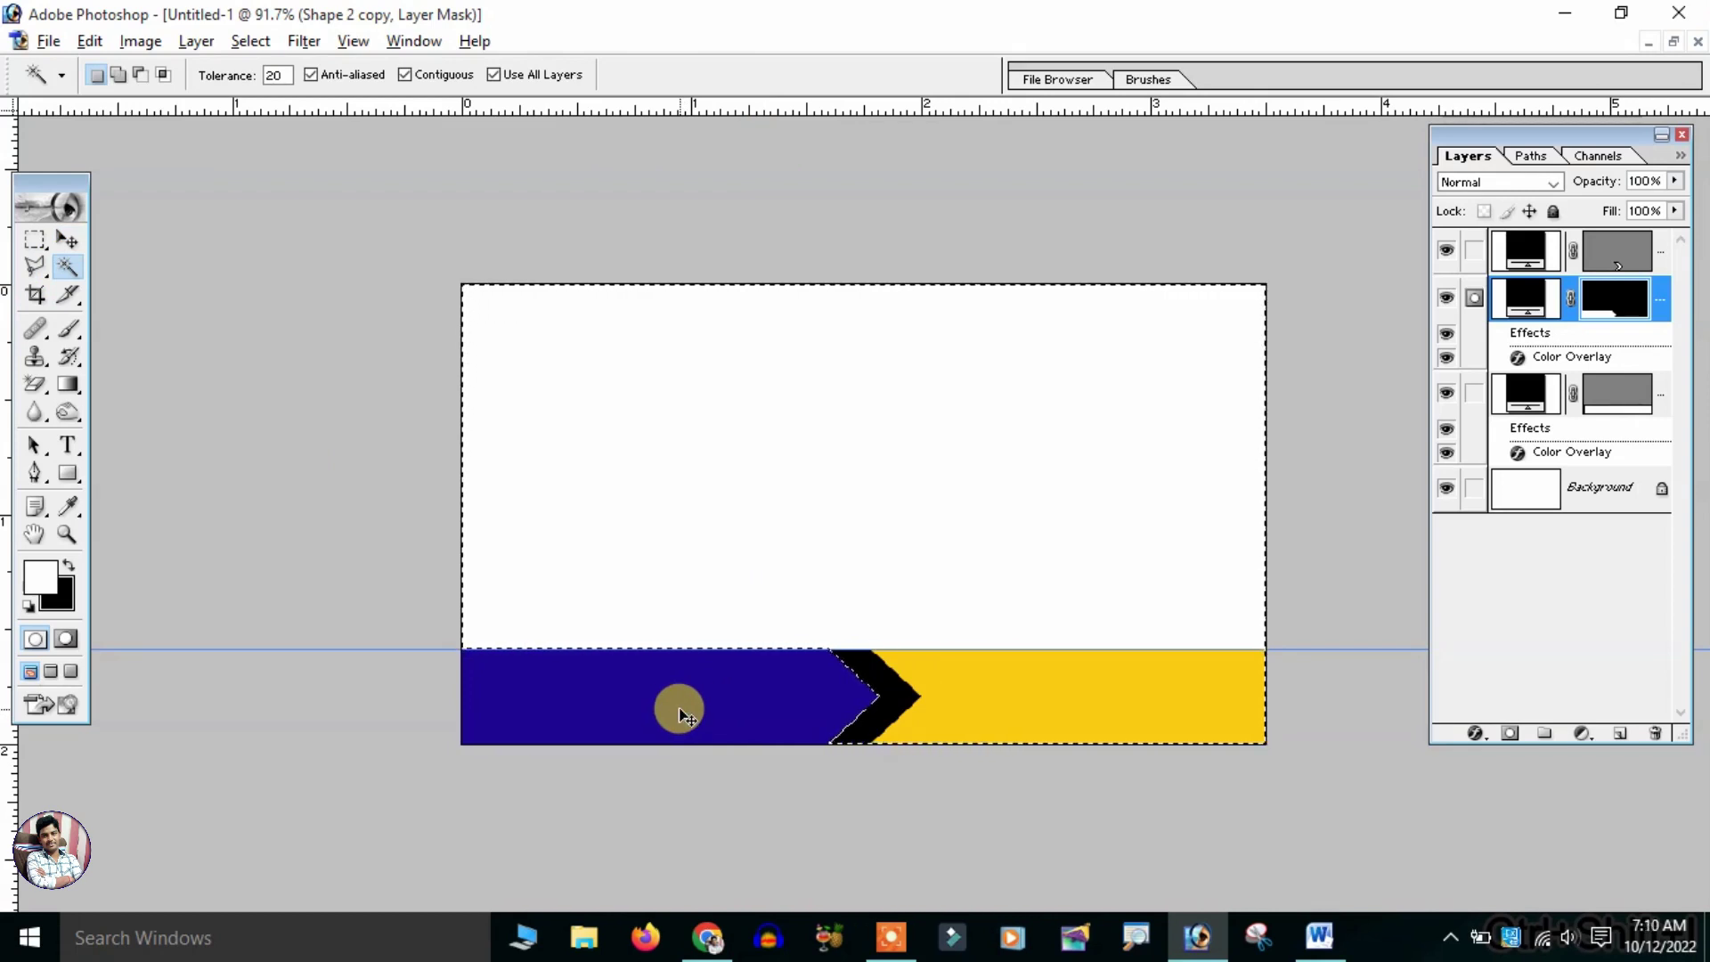
click(79, 237)
click(903, 706)
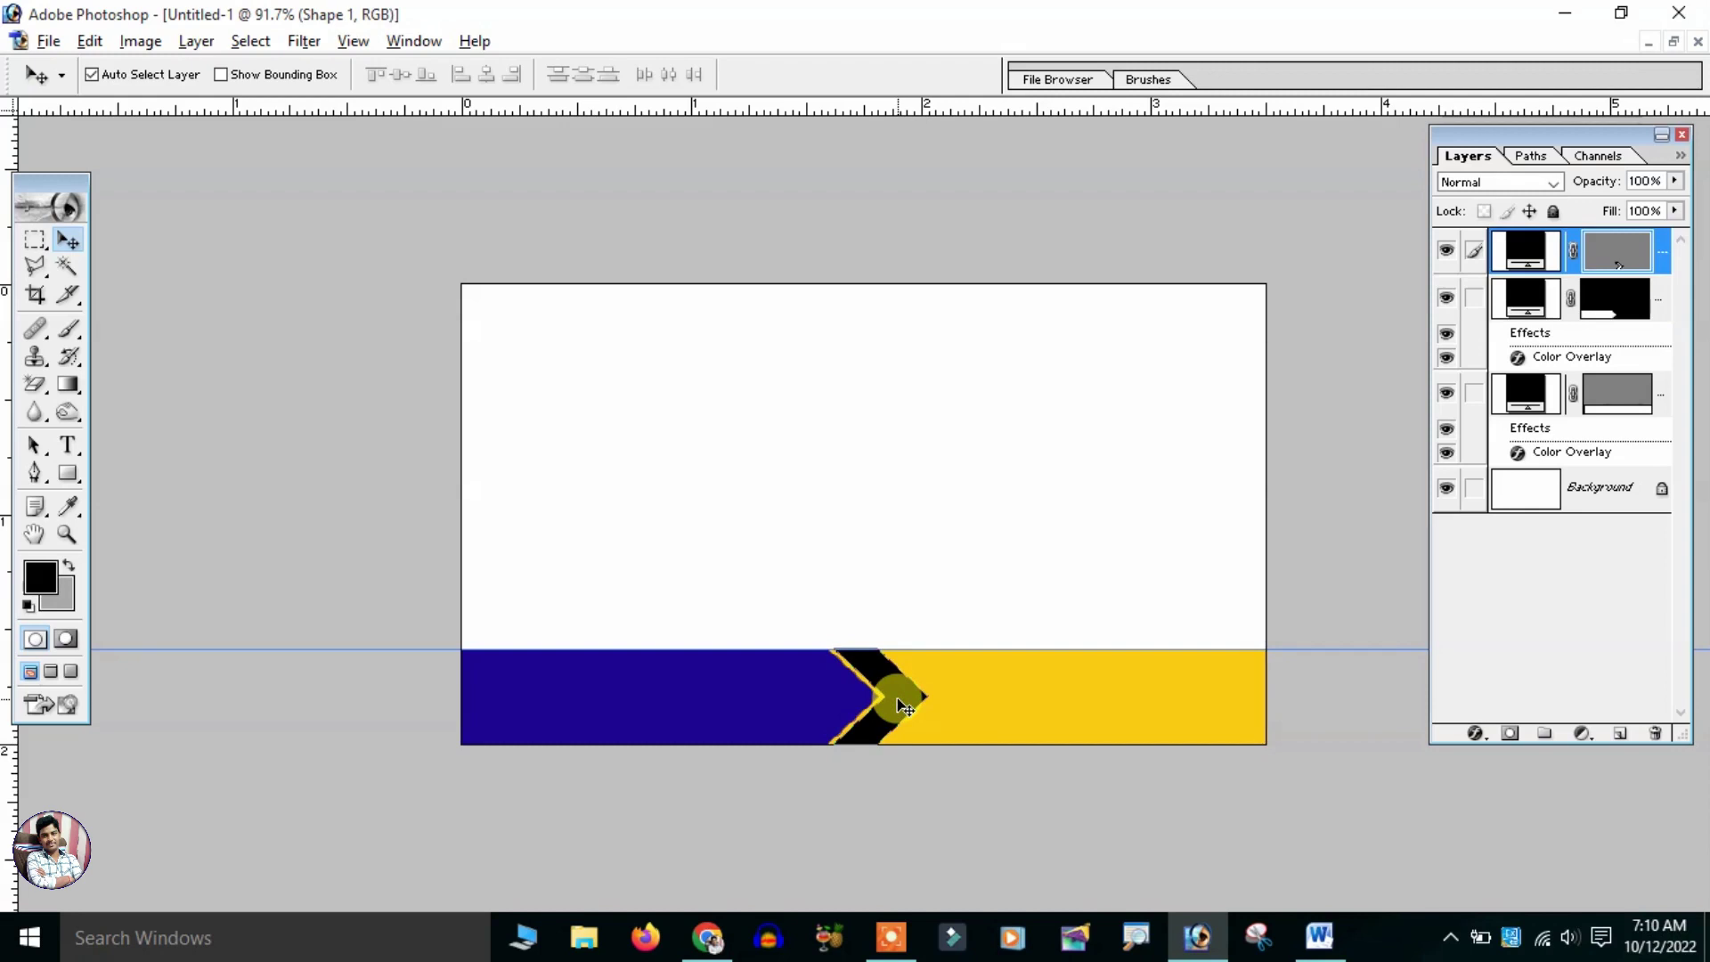
- Move the blue band layer above the chevron and nudge the chevron left twice
click(828, 710)
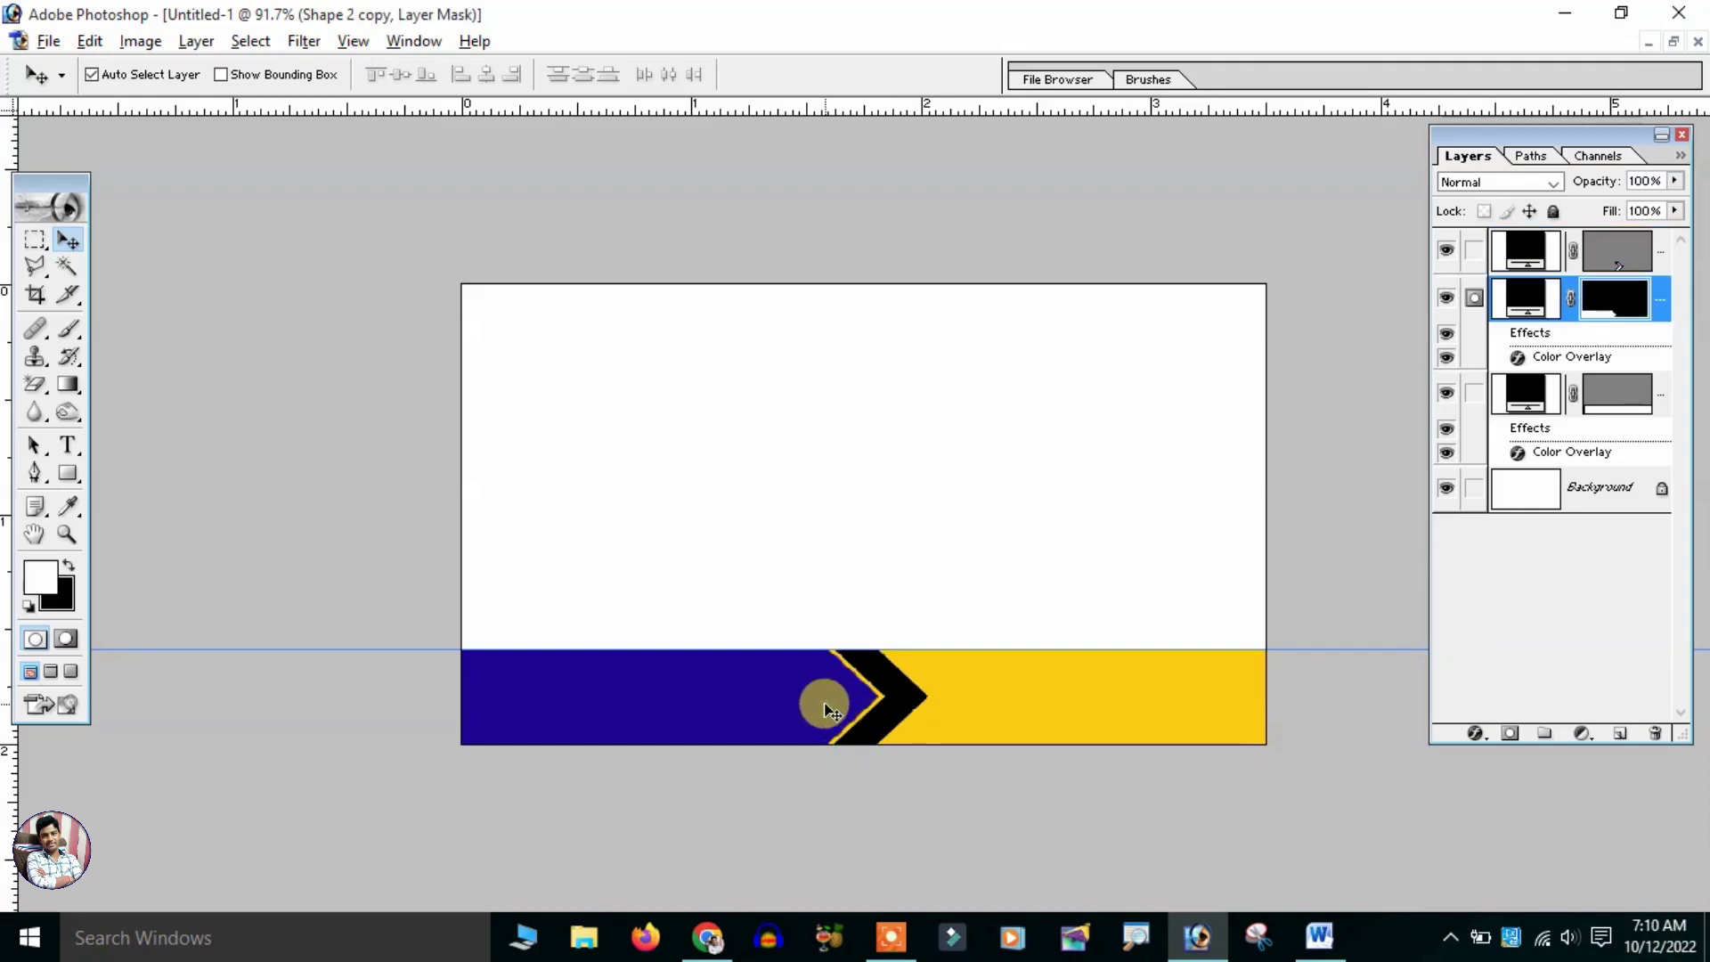
click(1636, 320)
mouse_move(1648, 299)
mouse_down()
mouse_move(1632, 243)
mouse_move(1615, 260)
mouse_up()
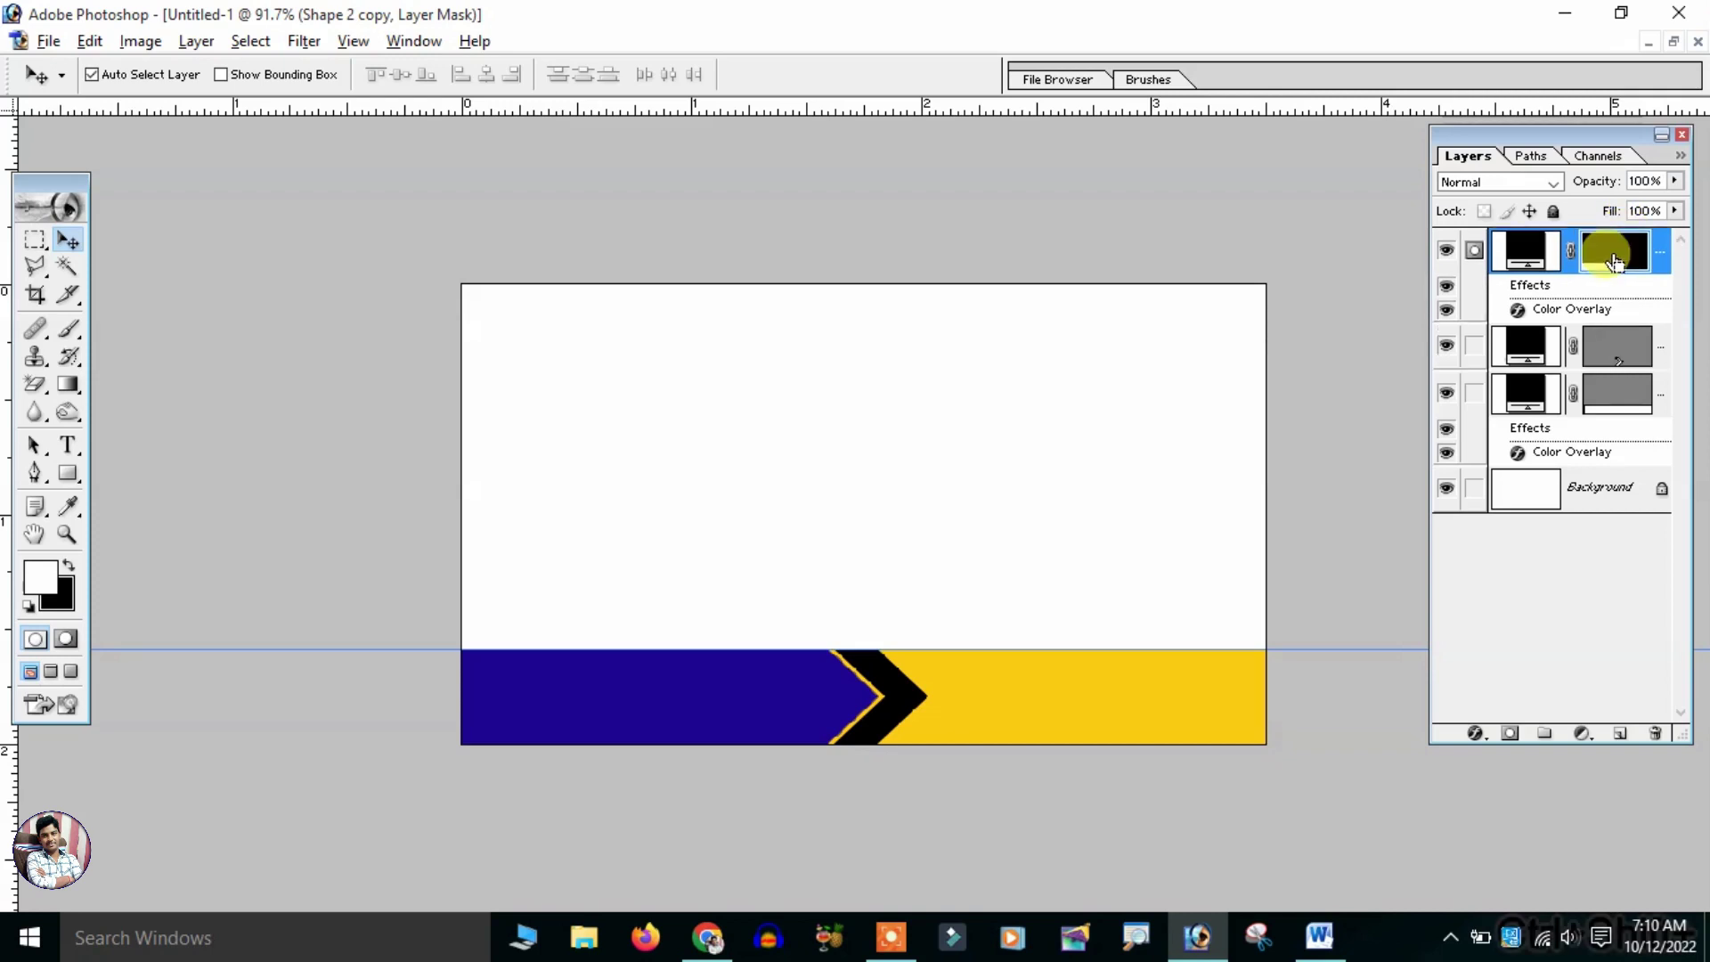
click(902, 693)
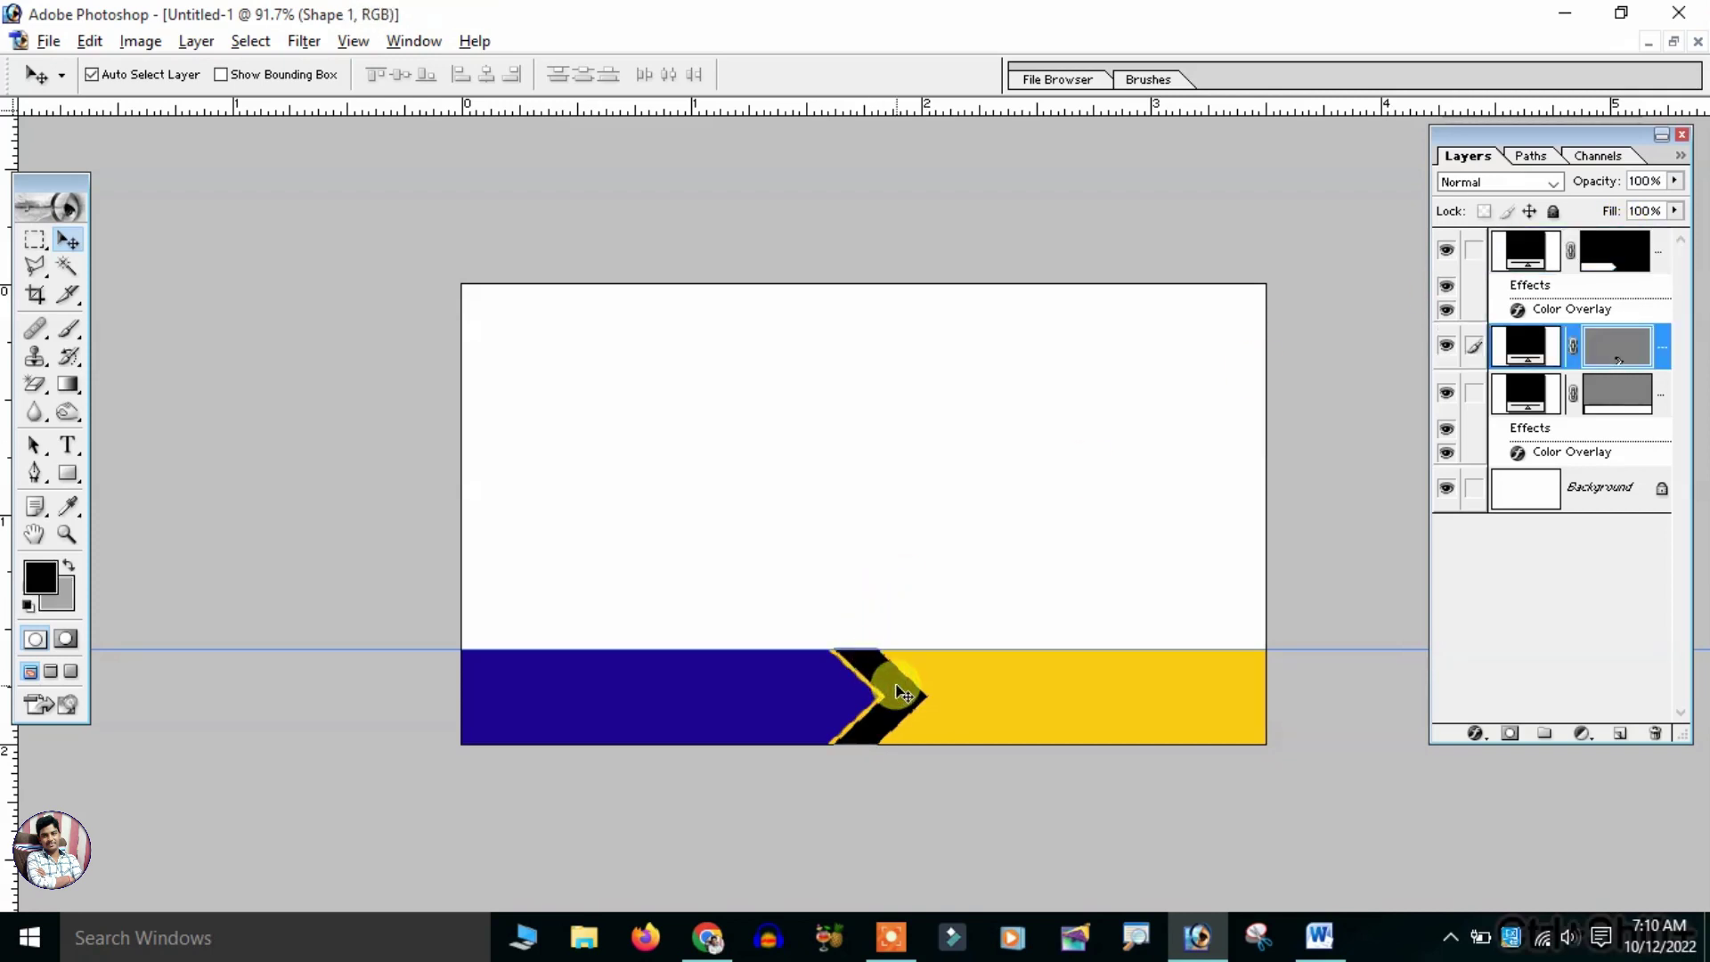
key(shift+Left)
key(shift+Left)
key(shift+Left)
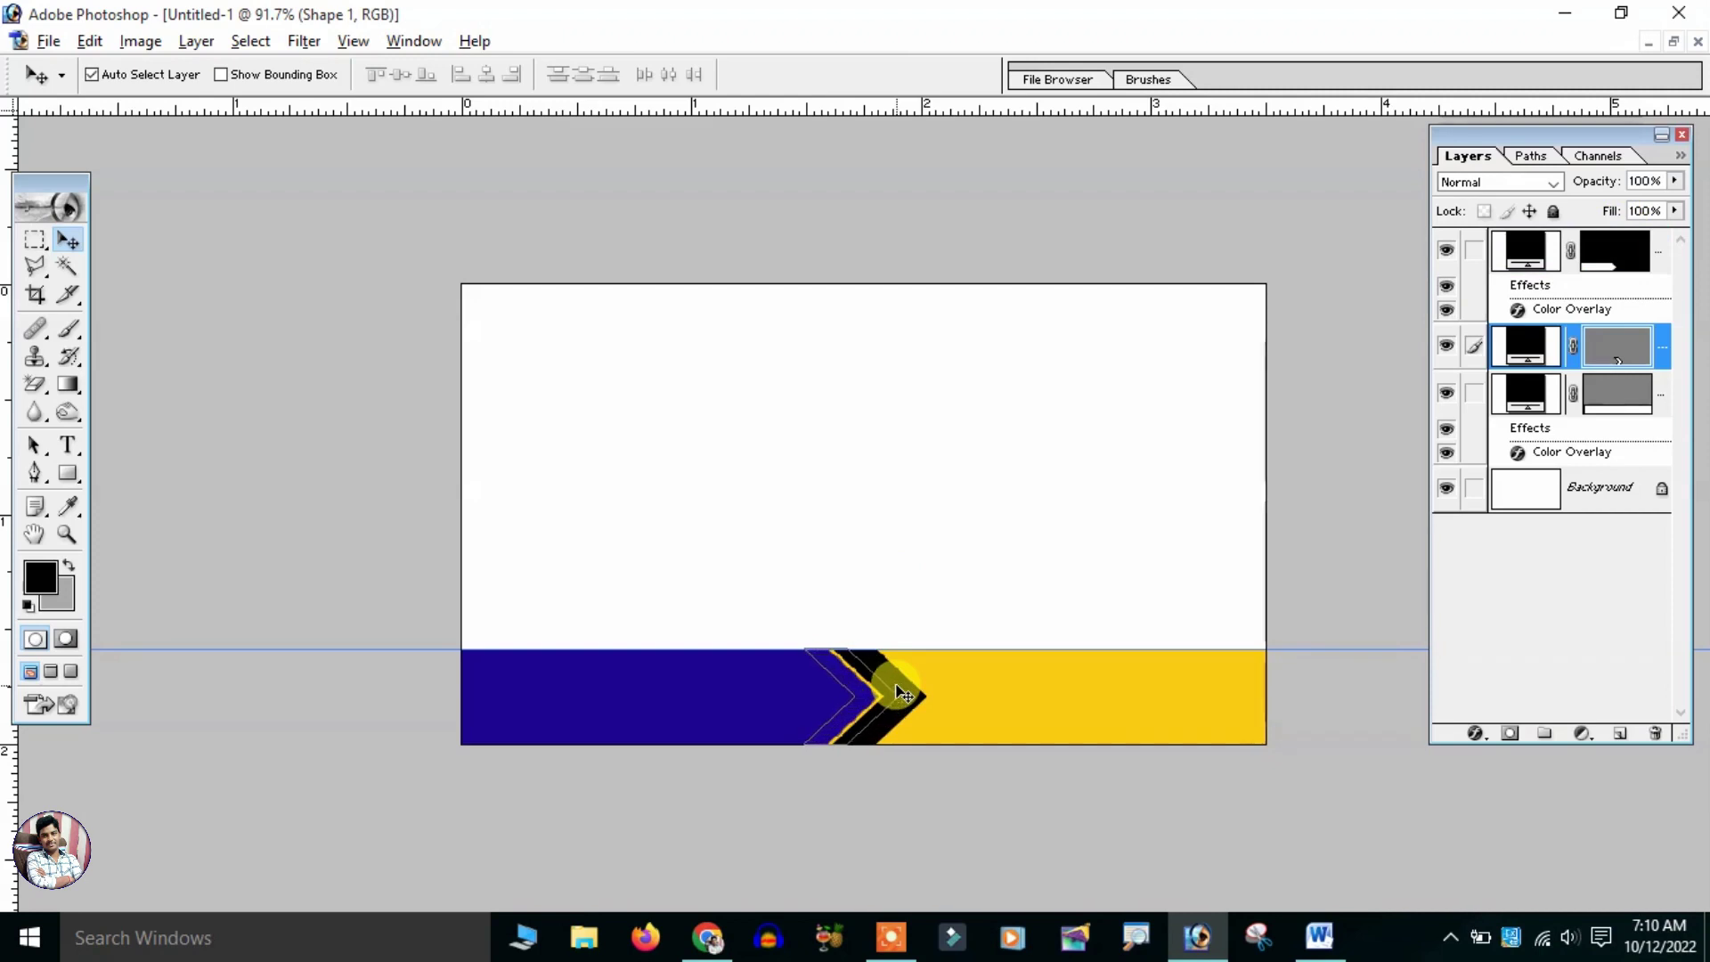
key(shift+Left)
key(shift+Left)
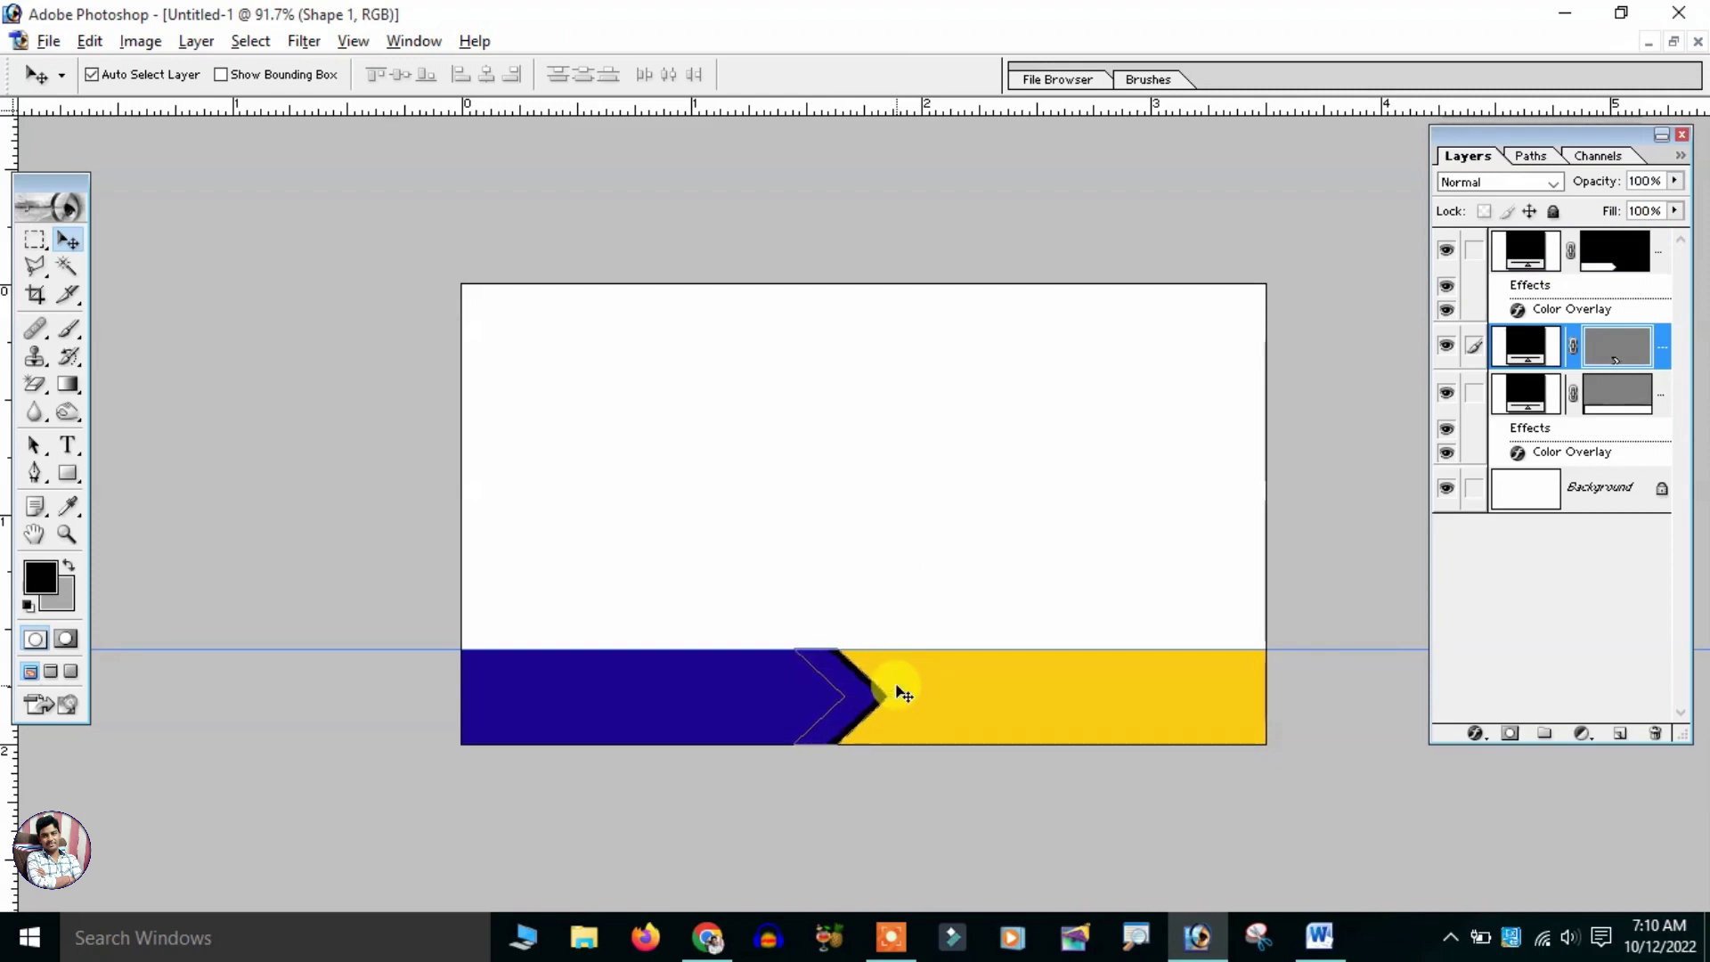
key(alt+Tab)
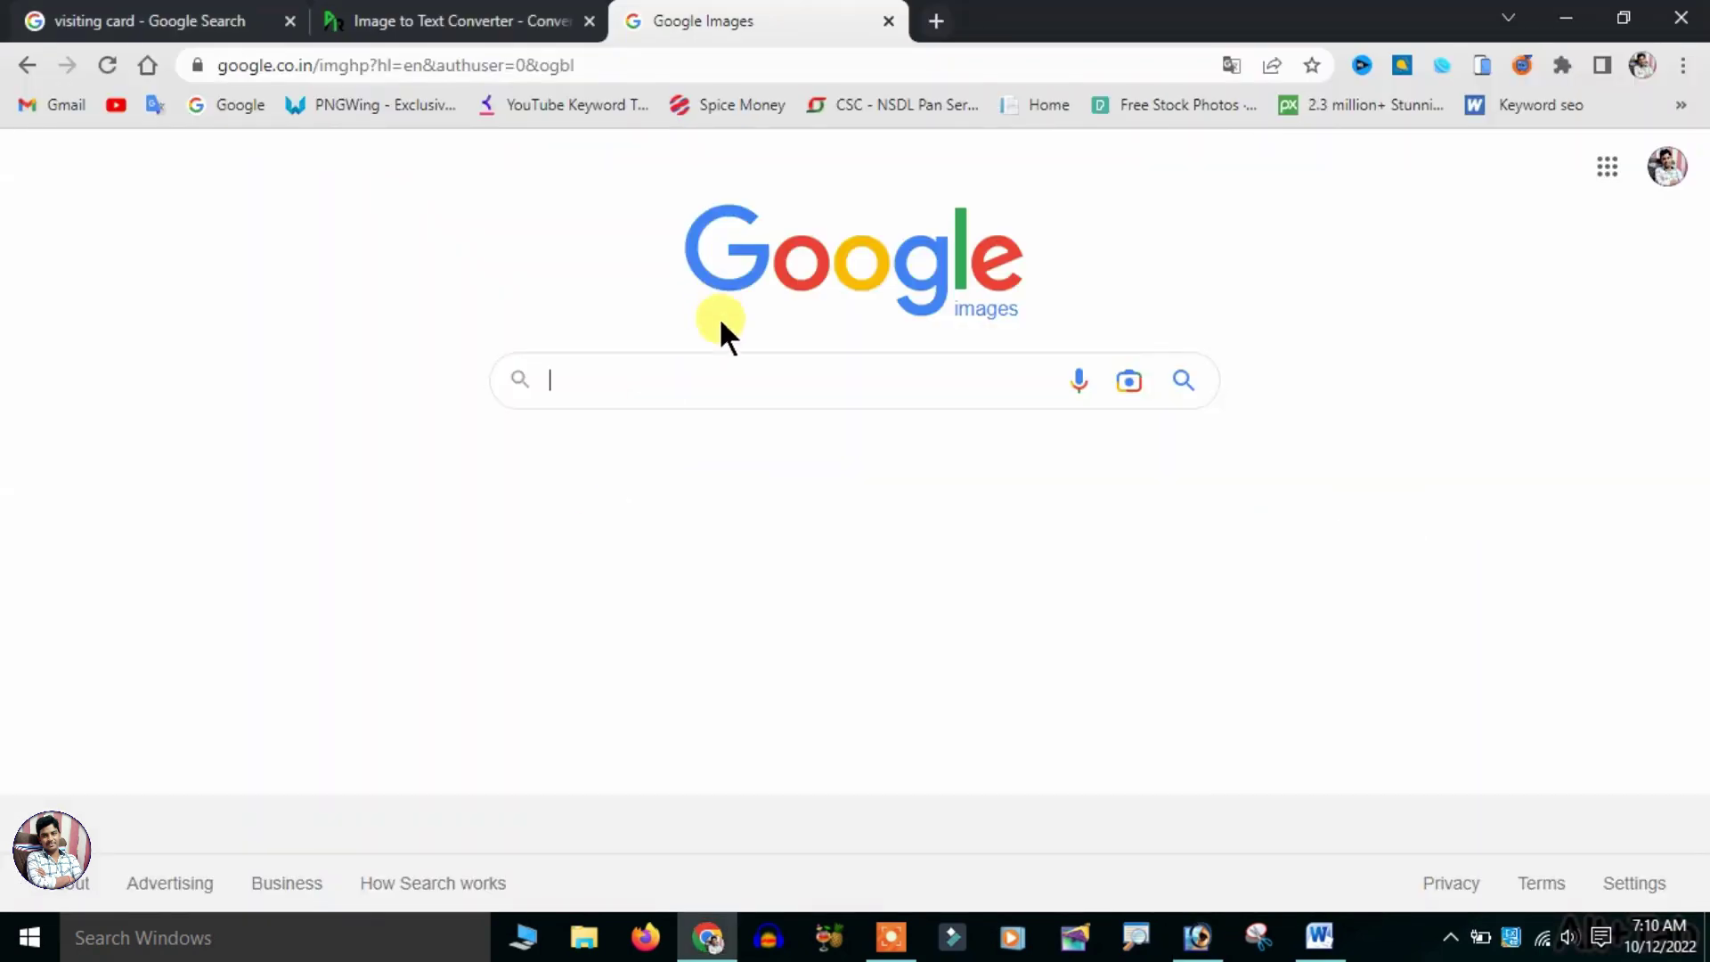
- Search Google Images for 'lic logo' and save it to the Desktop as LIC-Logo
click(712, 367)
text(lic logo)
key(Return)
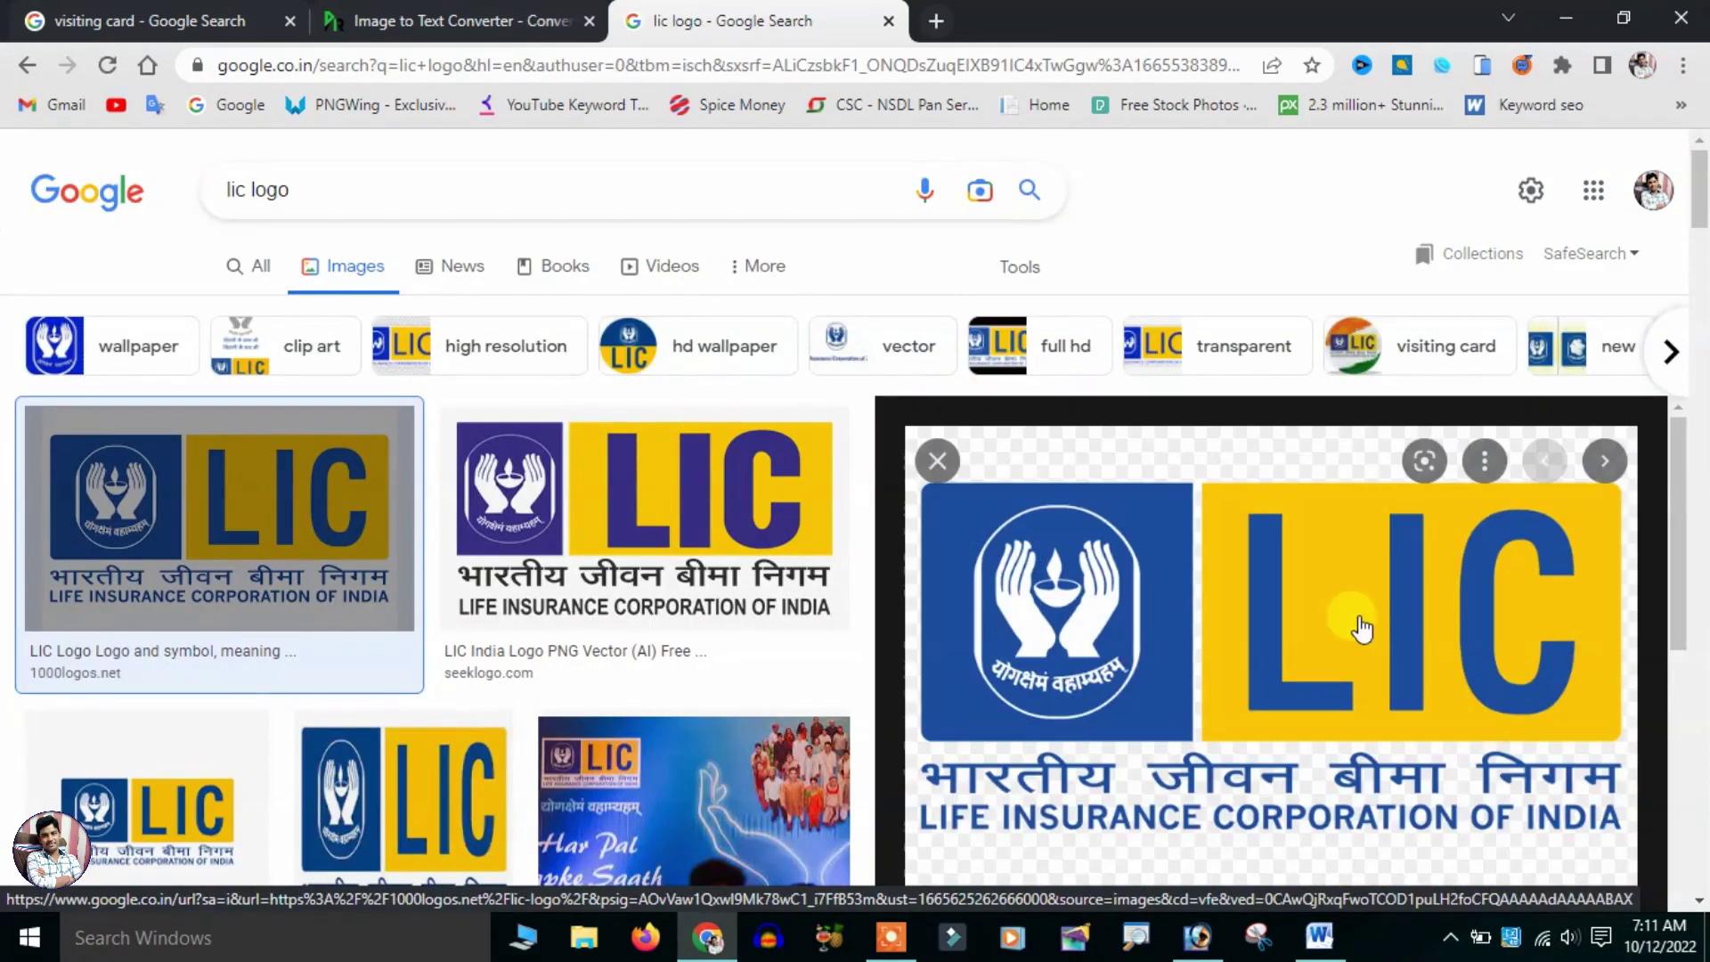
right_click(1158, 565)
click(1304, 346)
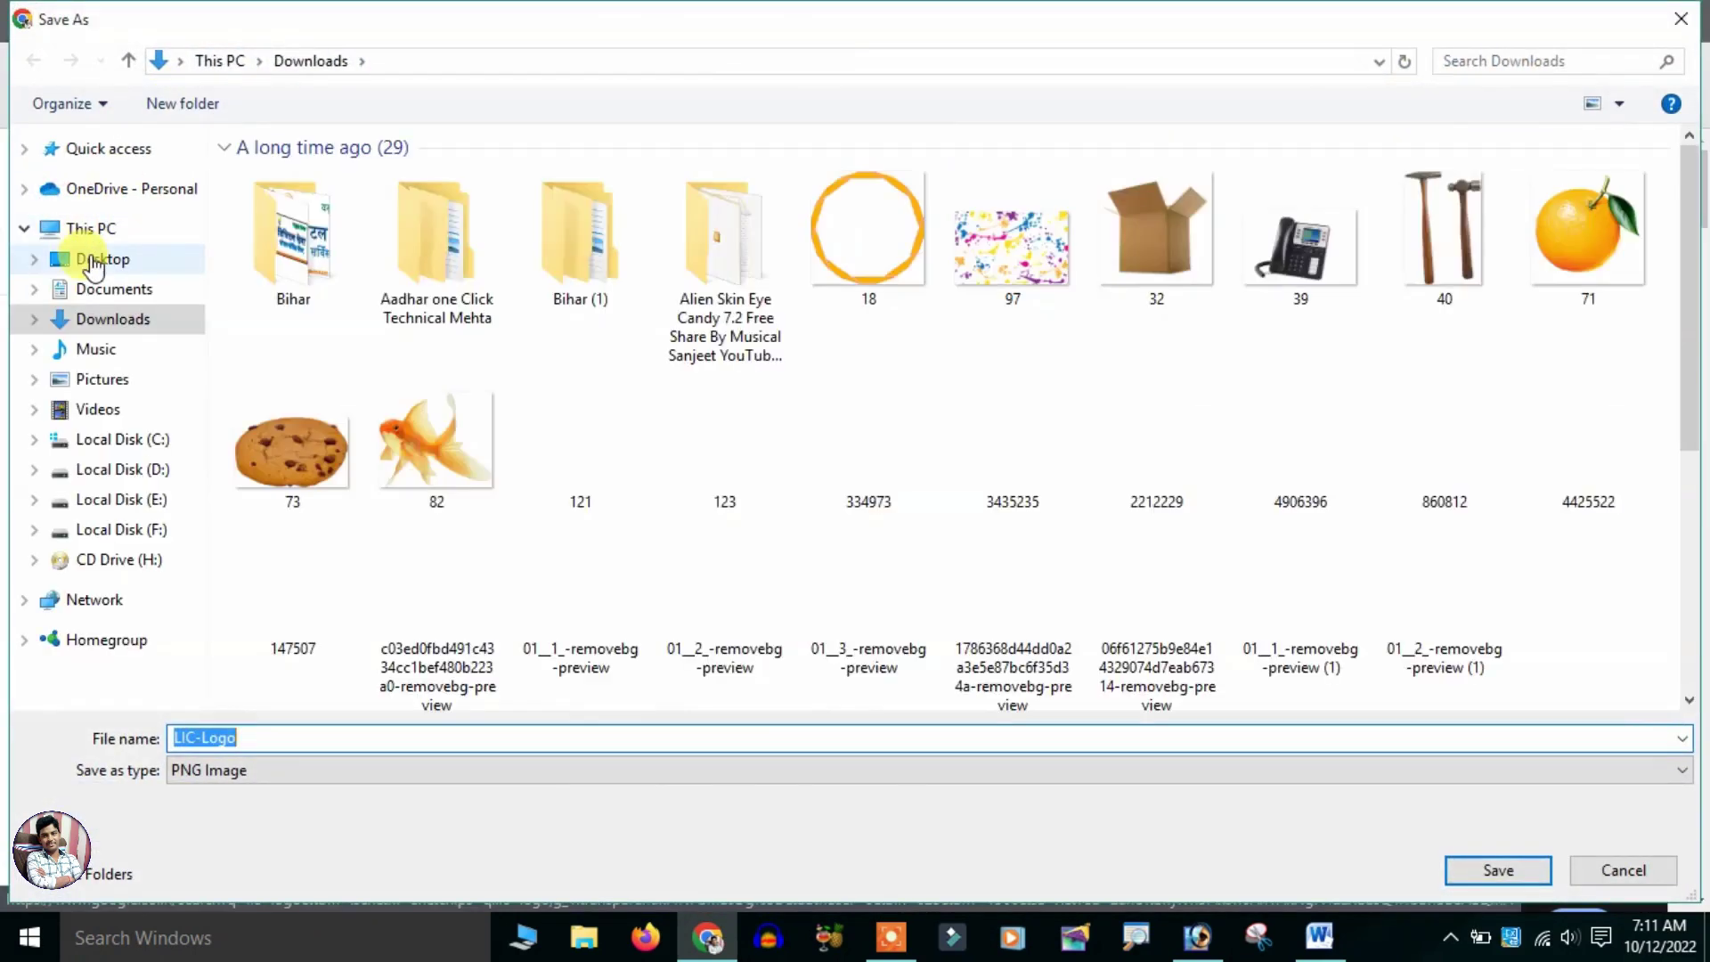
click(89, 258)
click(1473, 865)
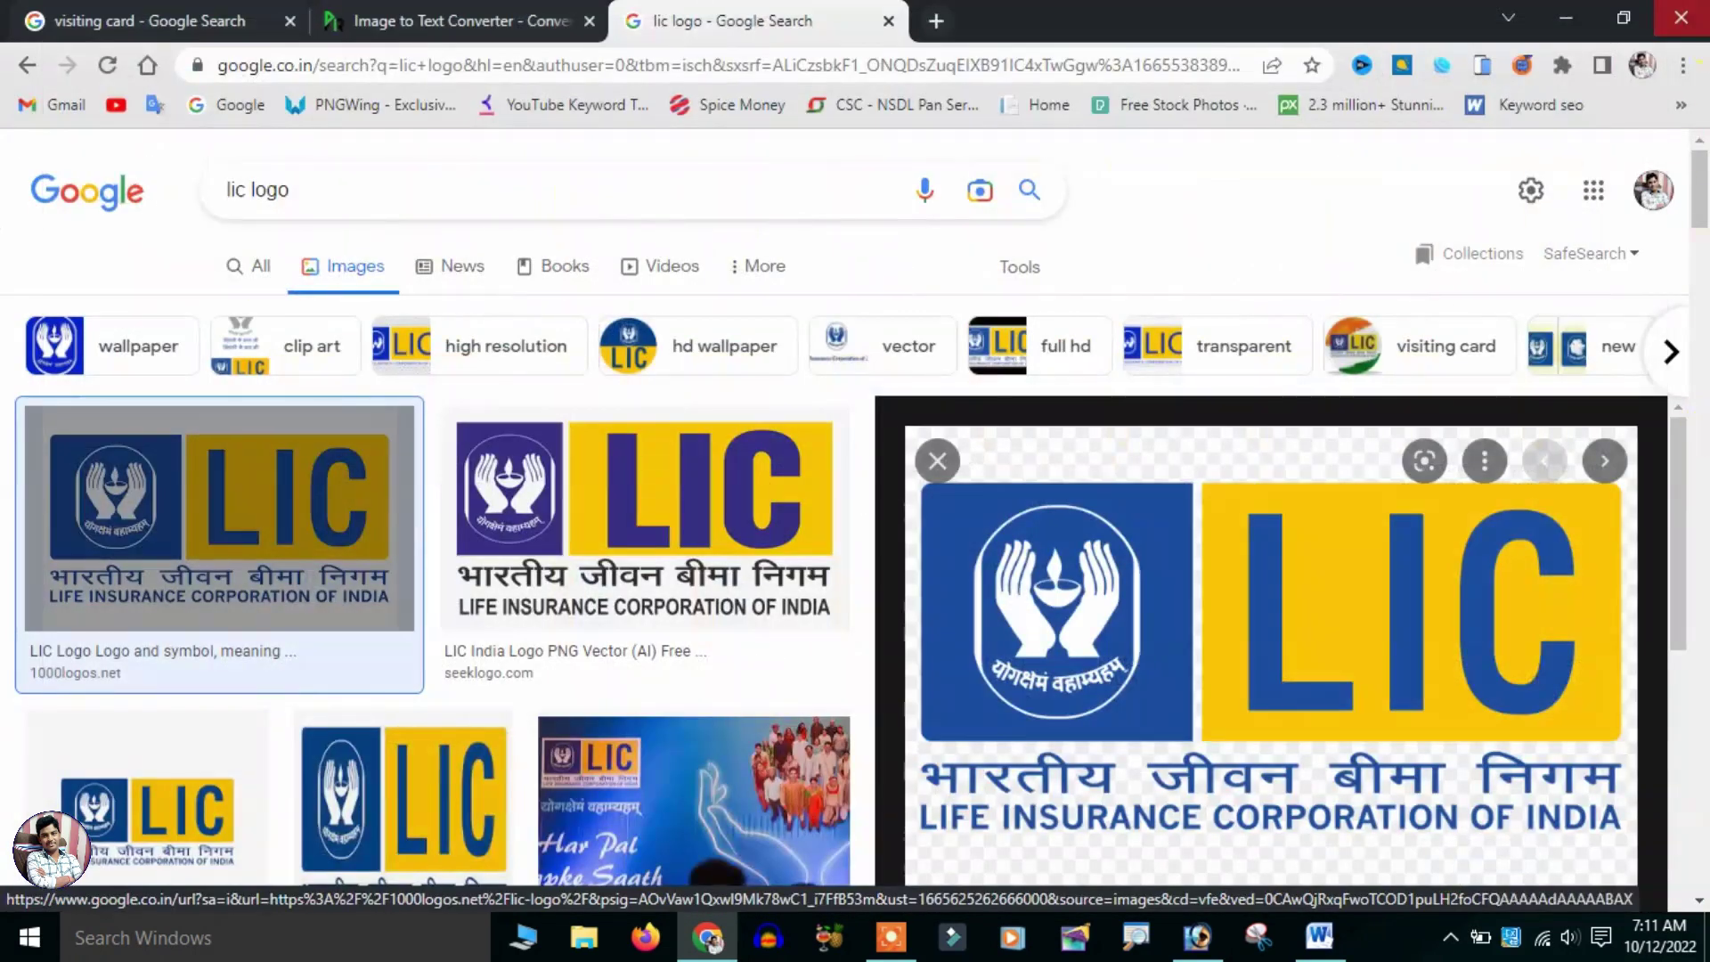
key(alt+Tab)
click(1565, 13)
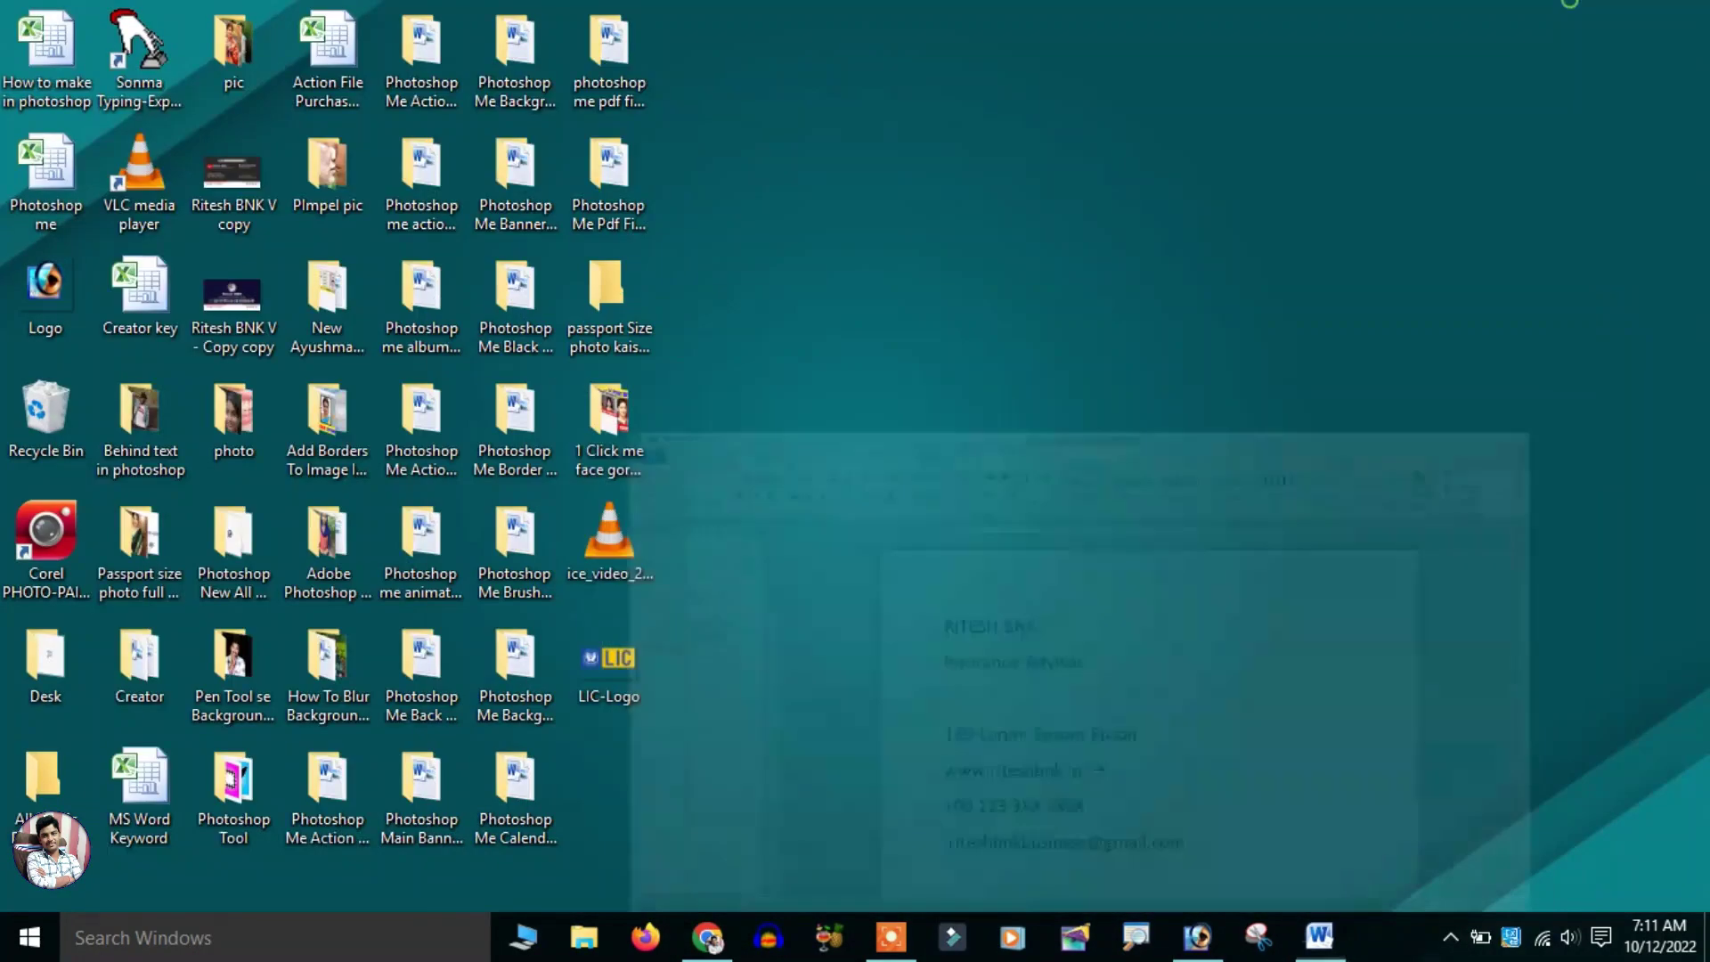
- Bring LIC-Logo.png into the card as Layer 1 and scale it down
drag(616, 679, 987, 699)
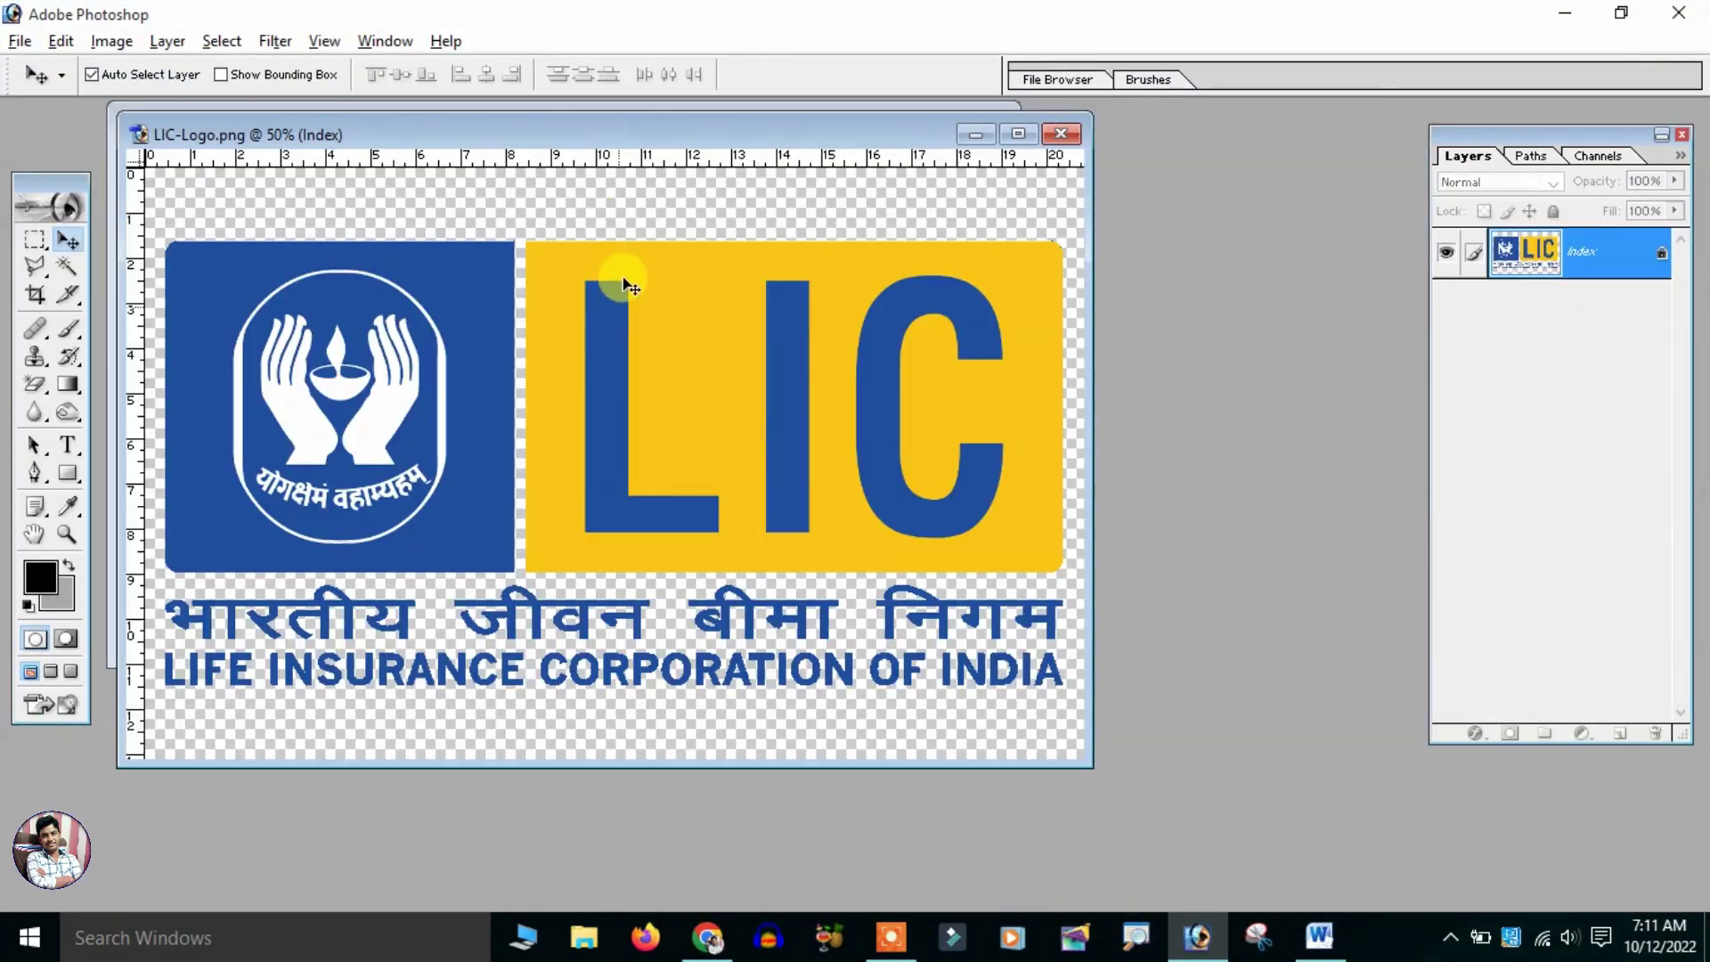
drag(605, 119, 1175, 163)
click(628, 194)
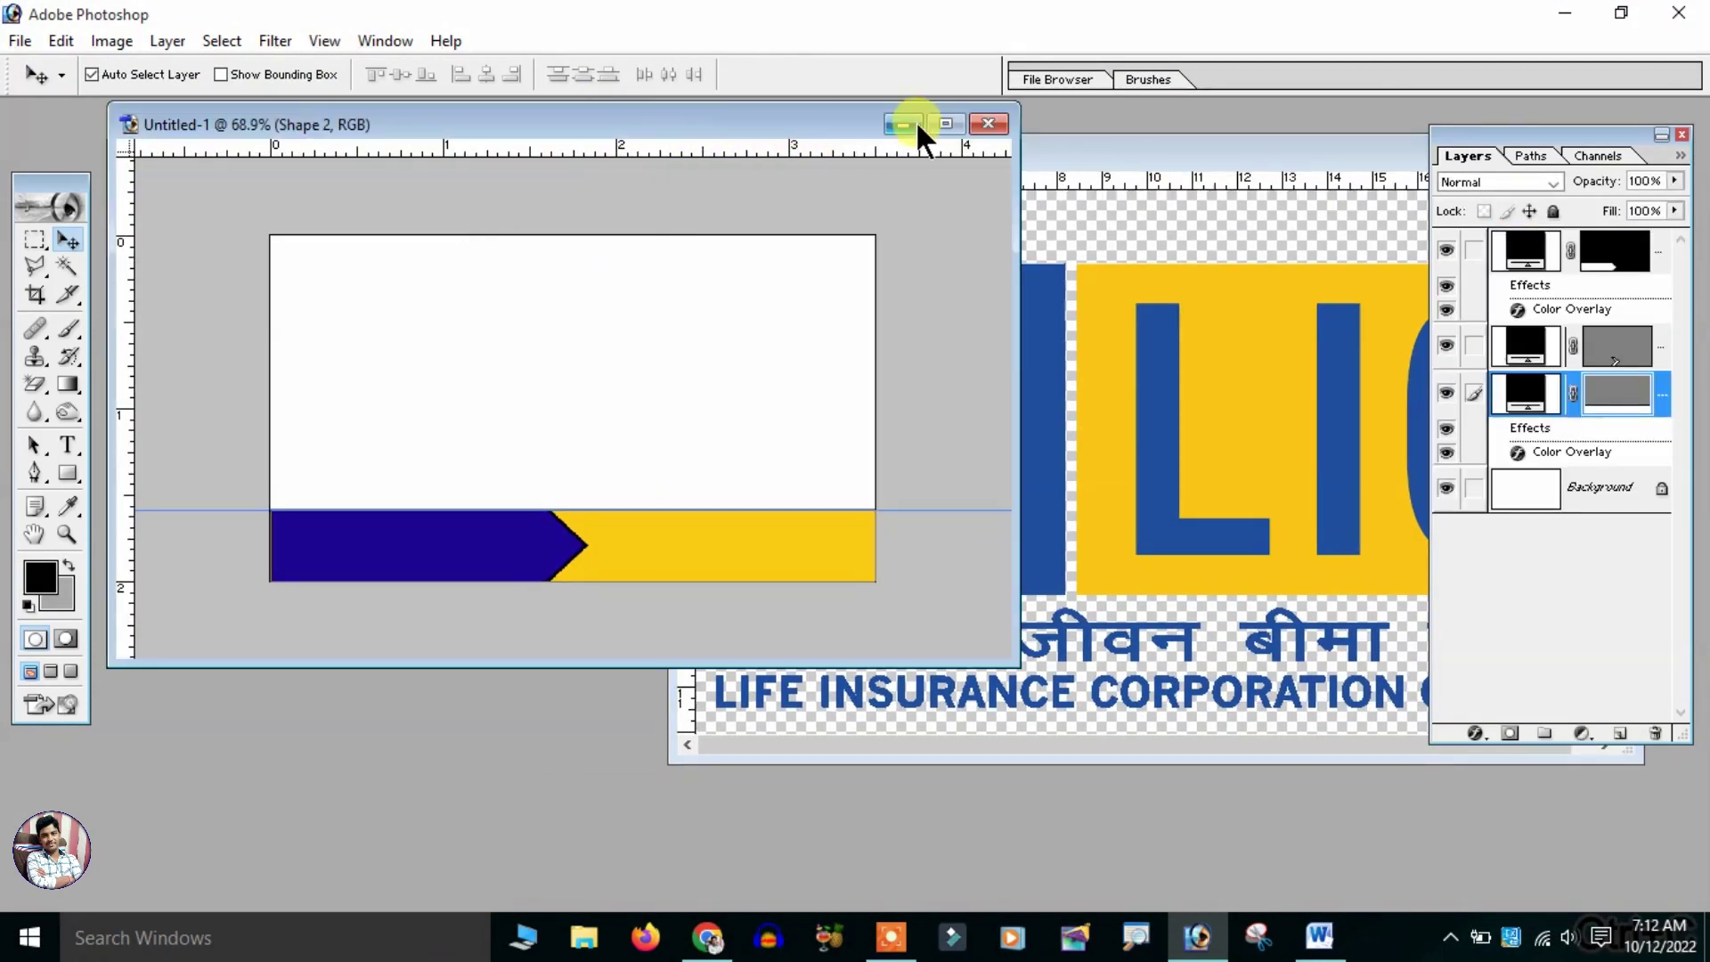
click(943, 125)
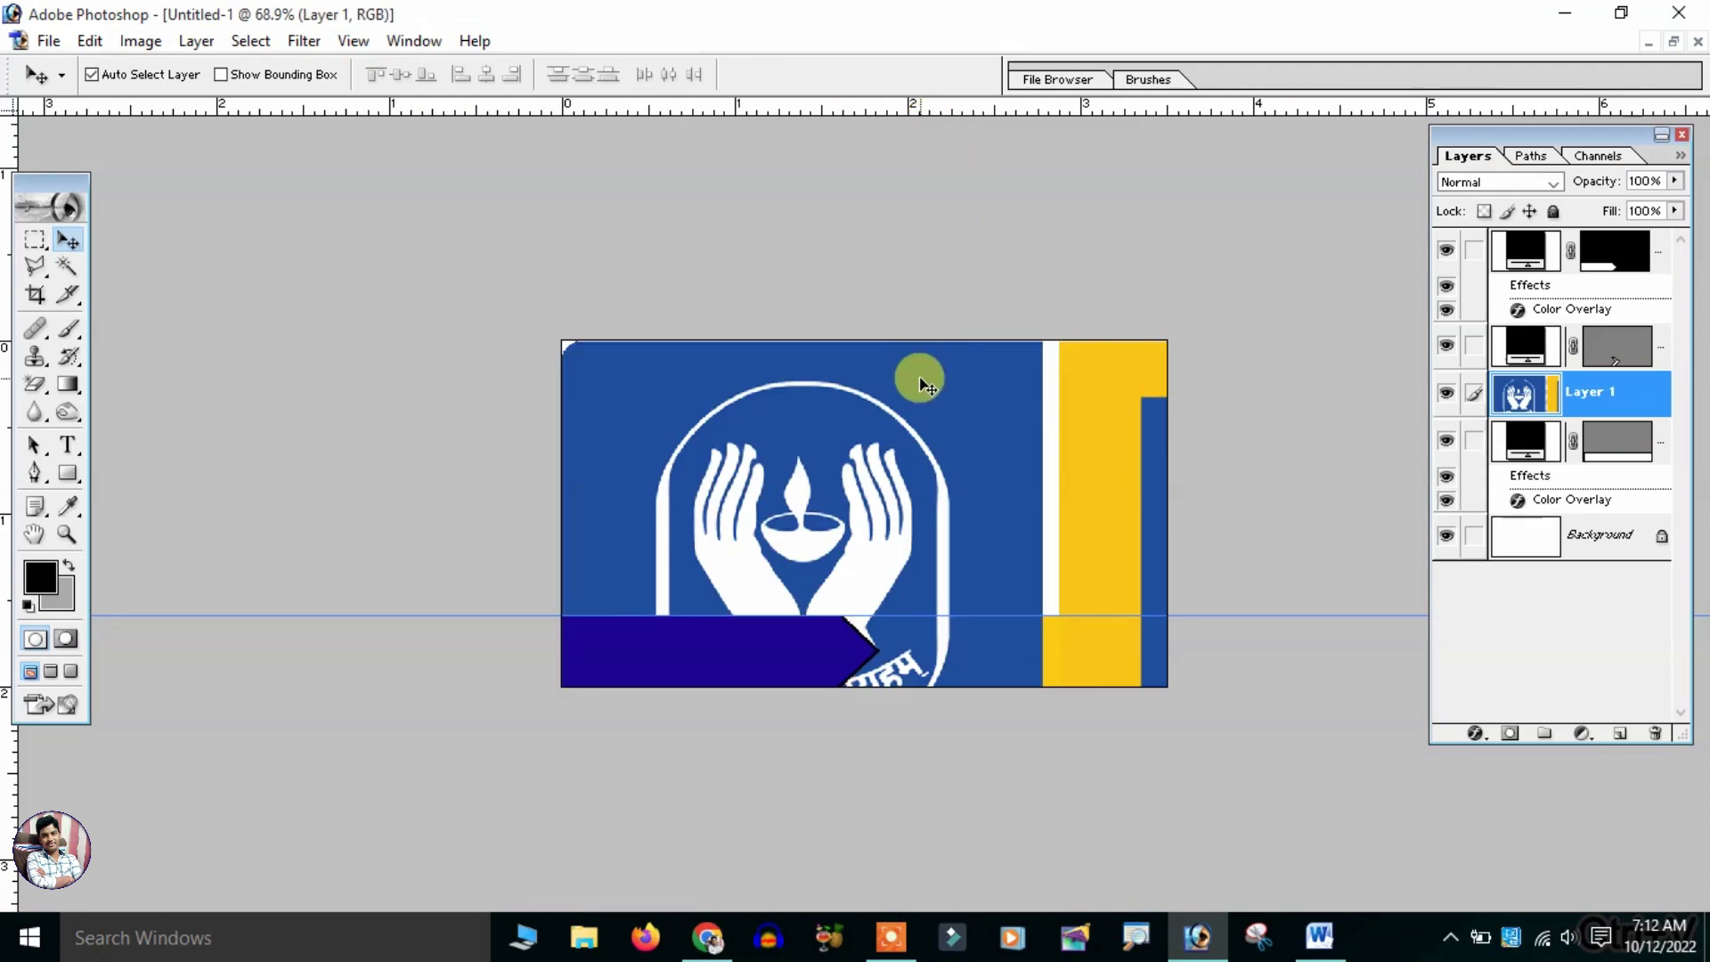
key(ctrl+t)
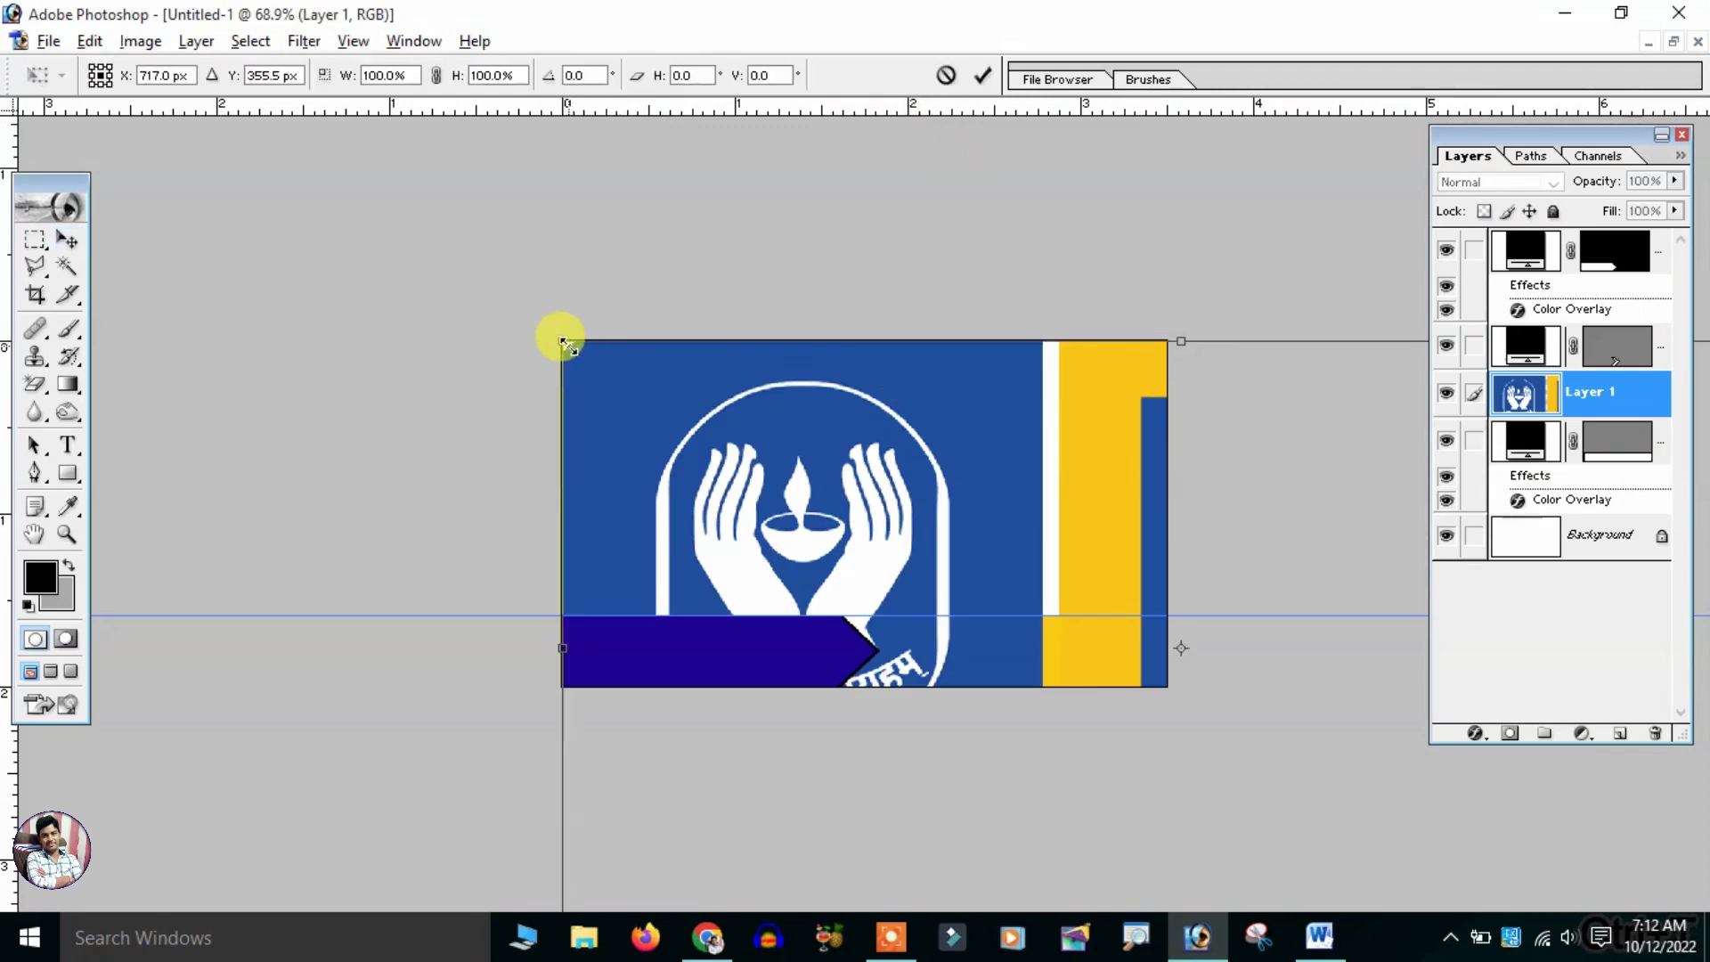
drag(562, 341, 841, 516)
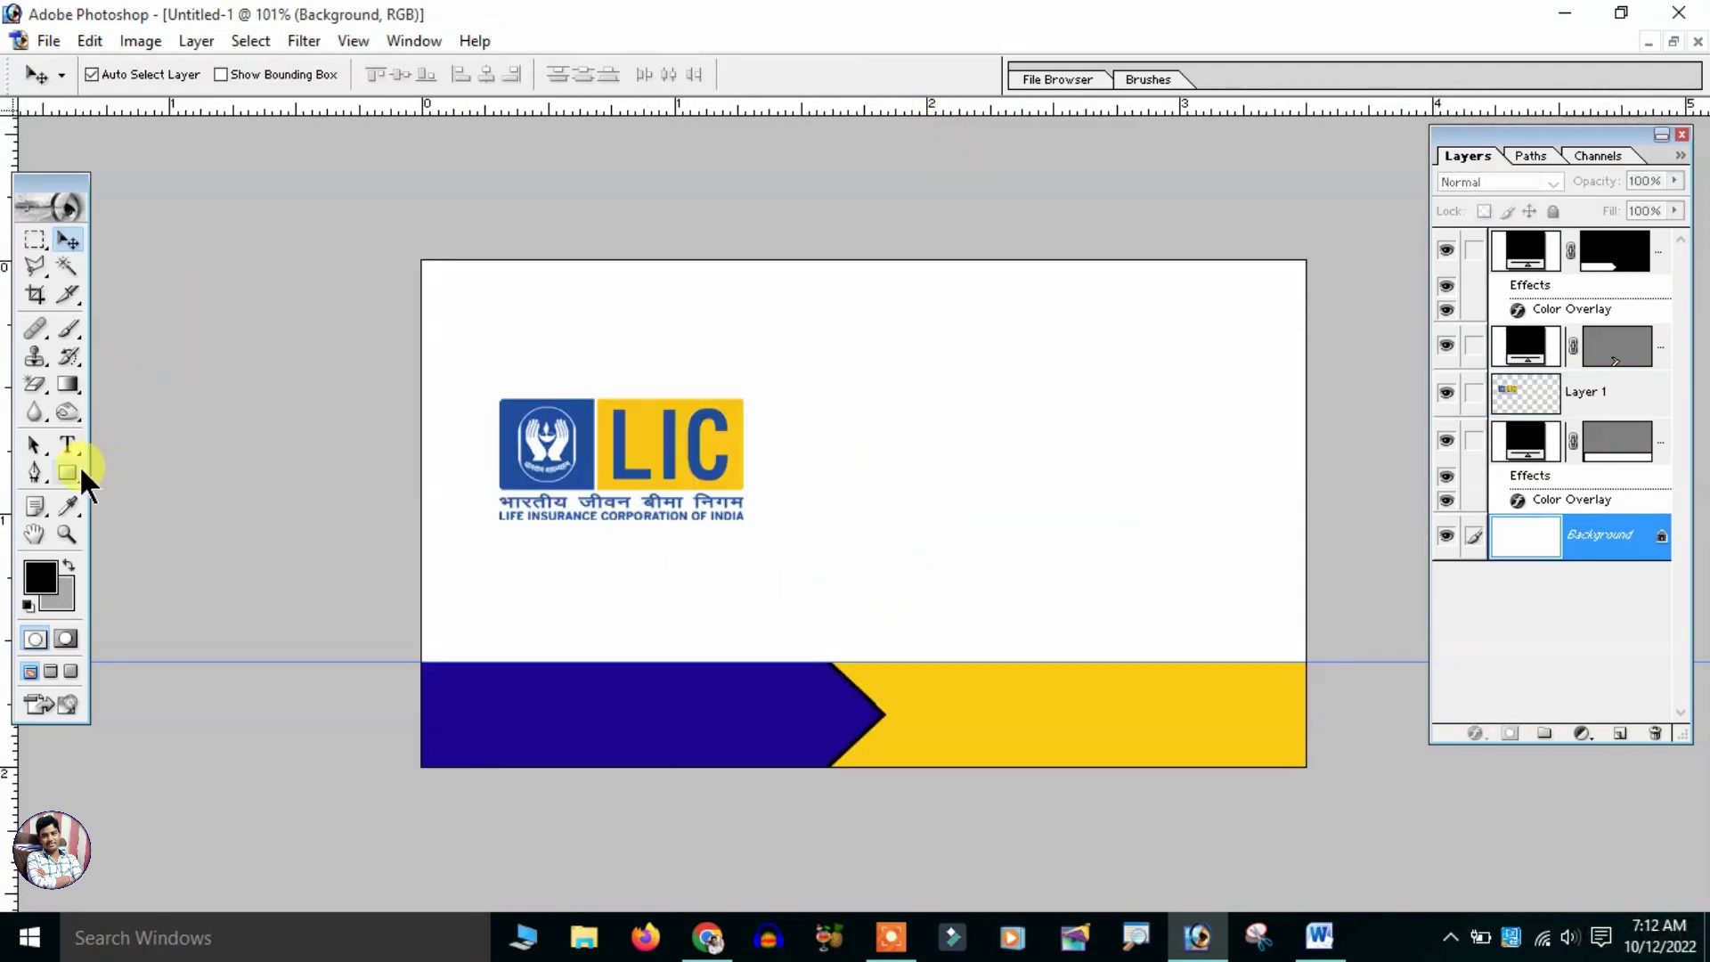
- Draw a thin vertical rectangle divider beside the logo and shift it into place
click(78, 467)
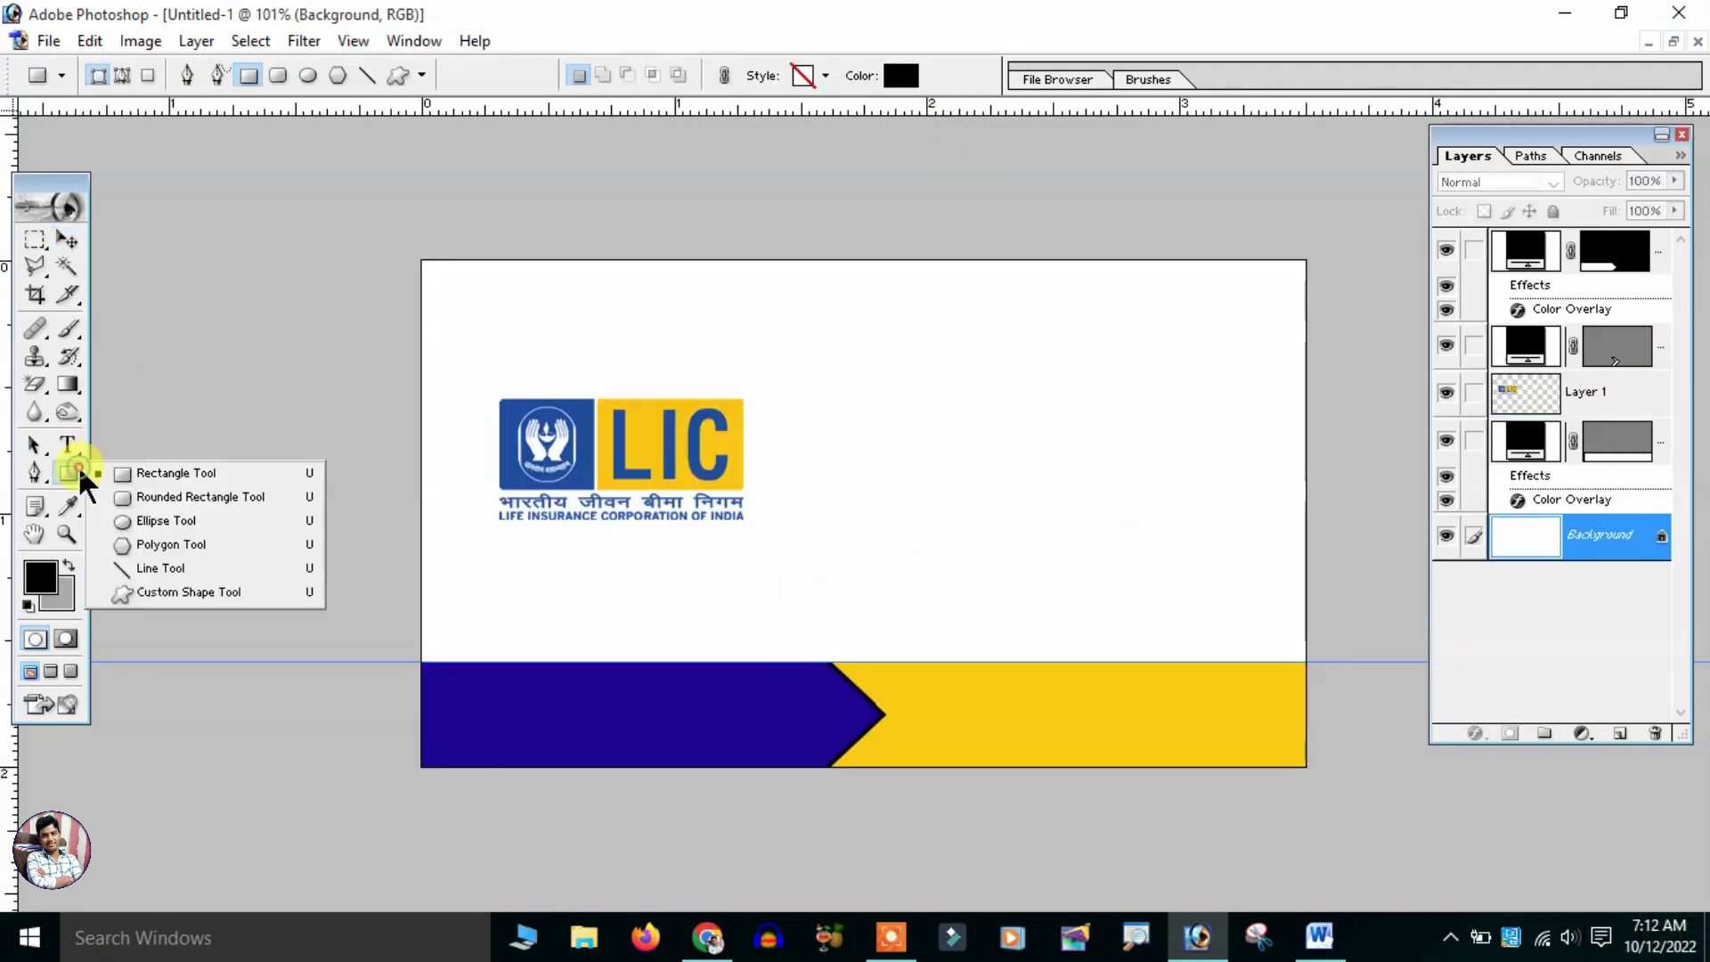
click(176, 473)
drag(798, 377, 802, 523)
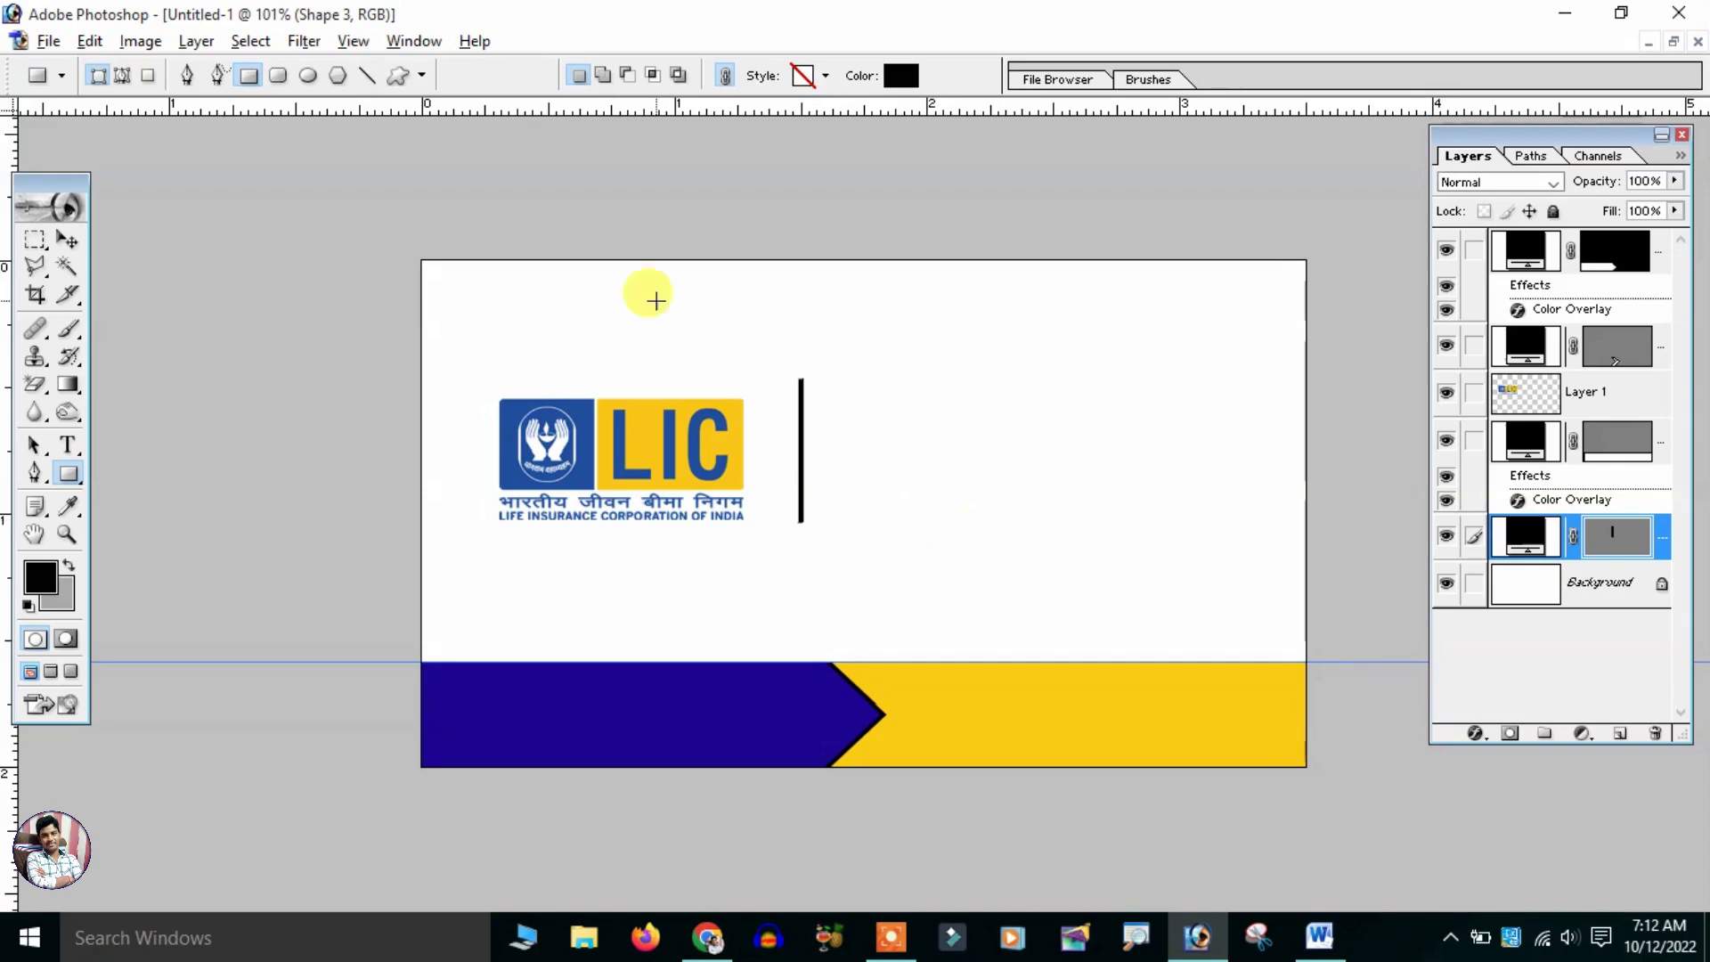
click(66, 239)
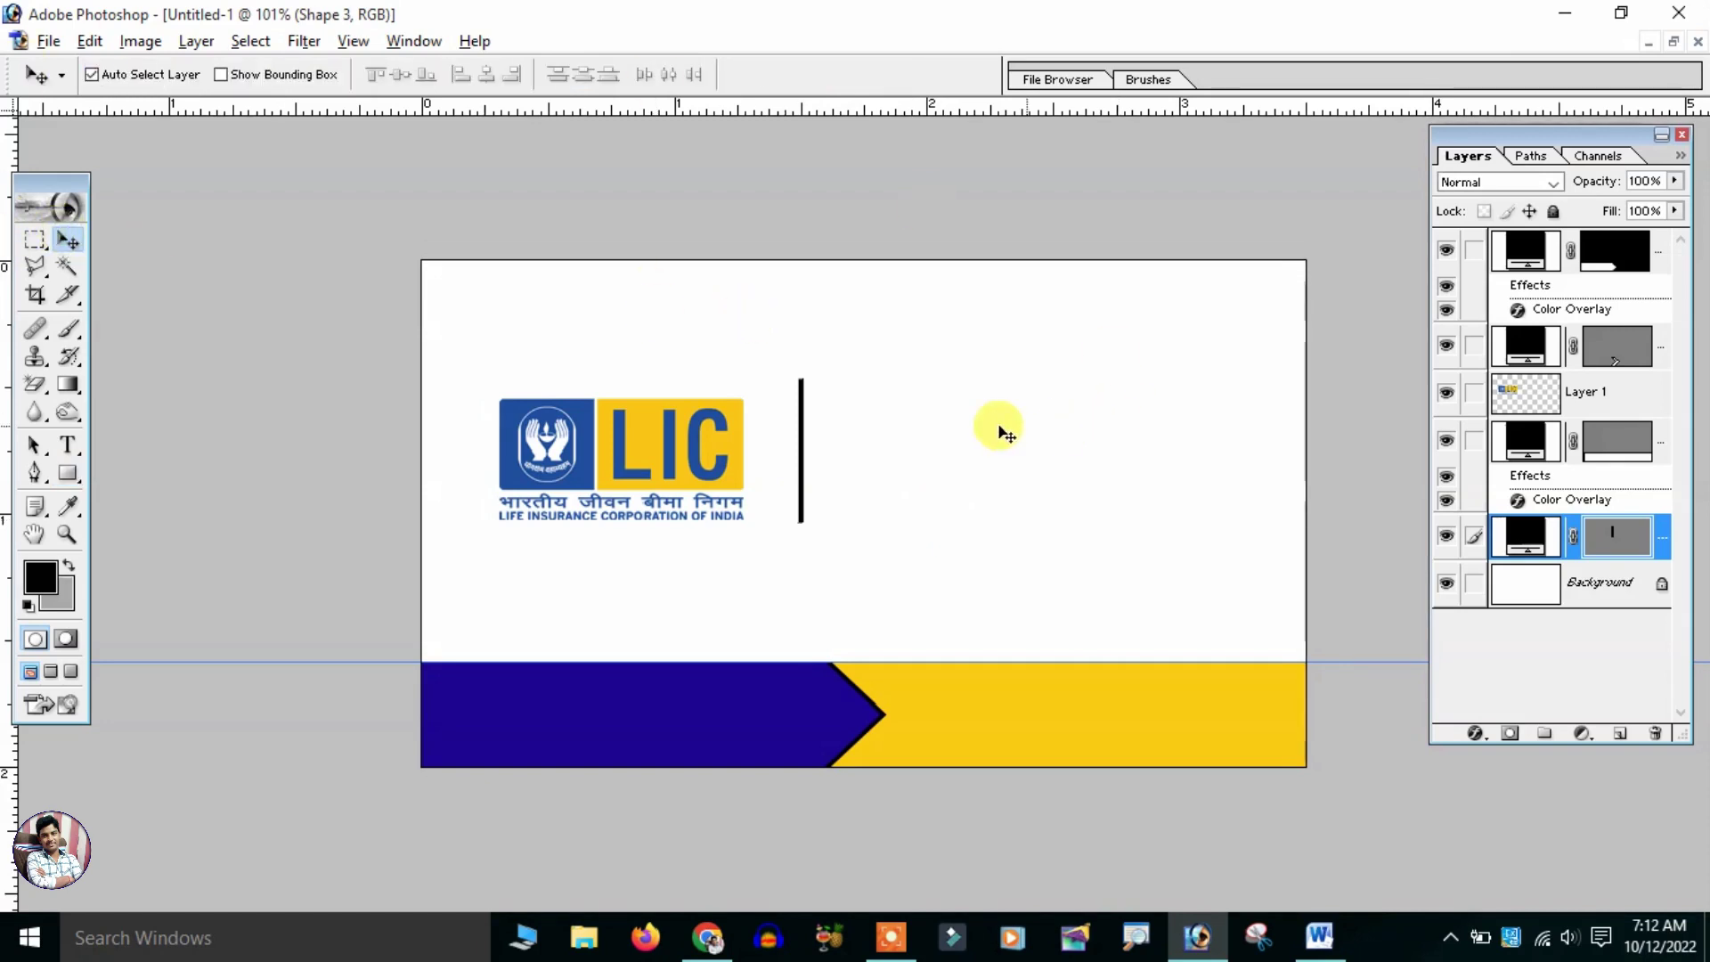
drag(803, 469, 825, 481)
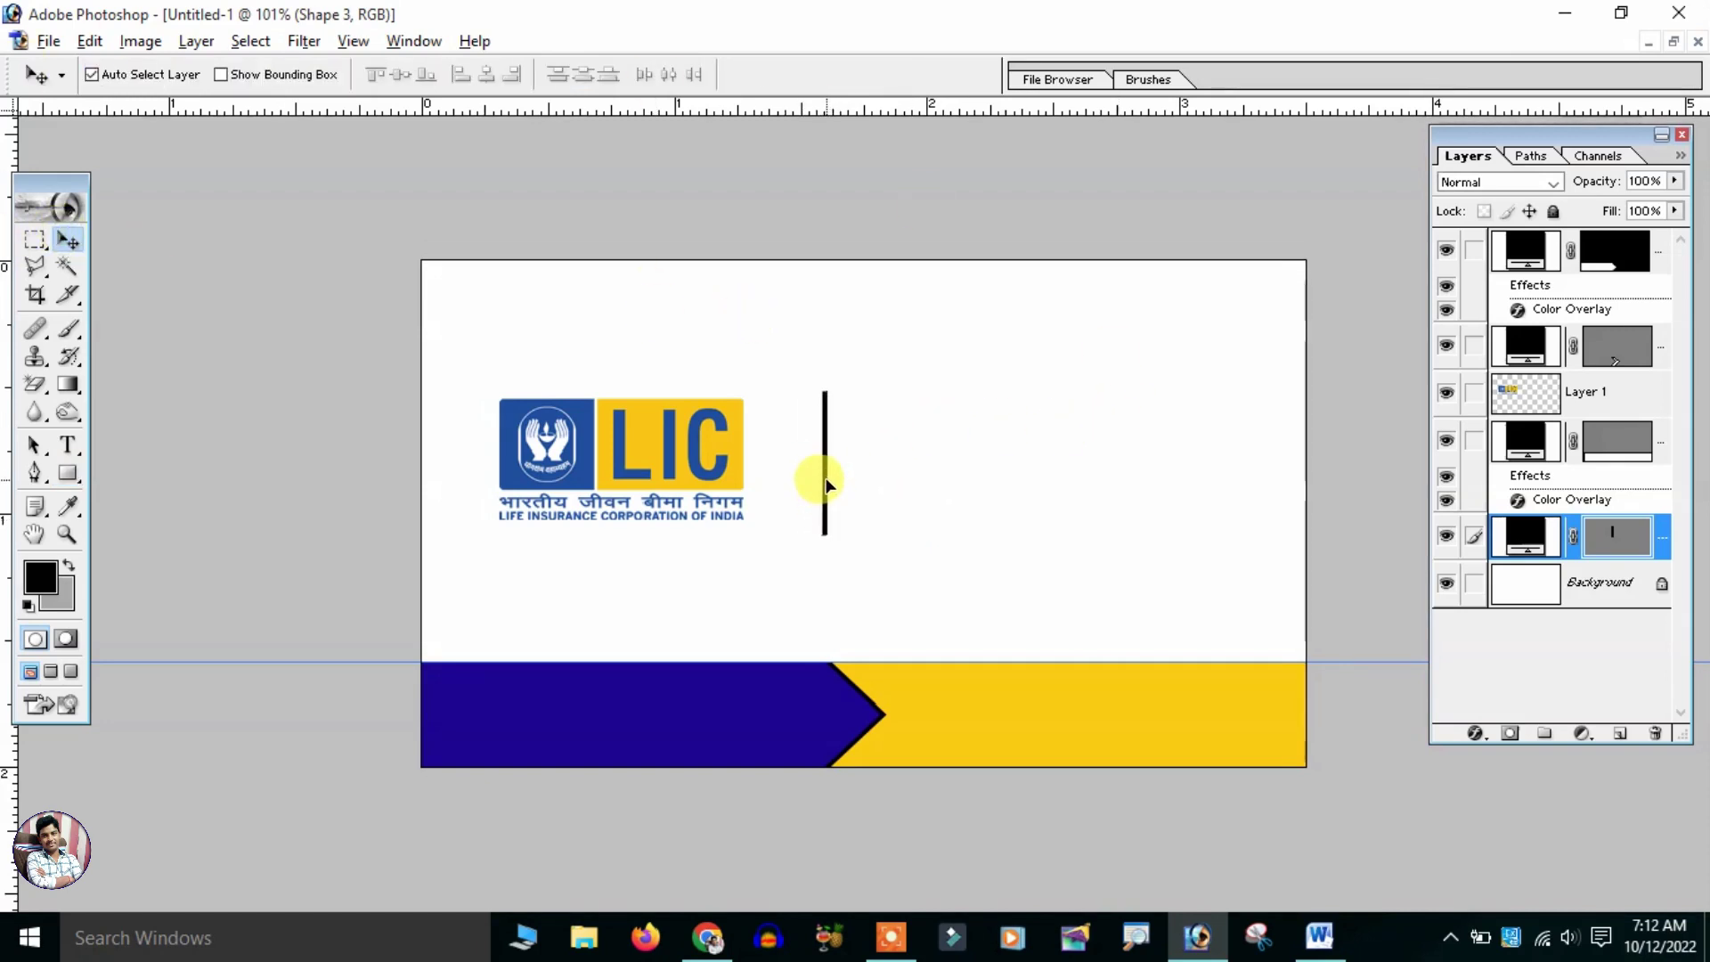
- Fill the divider cyan (00D6FD), nudge the logo right, and resize the divider
double_click(1525, 536)
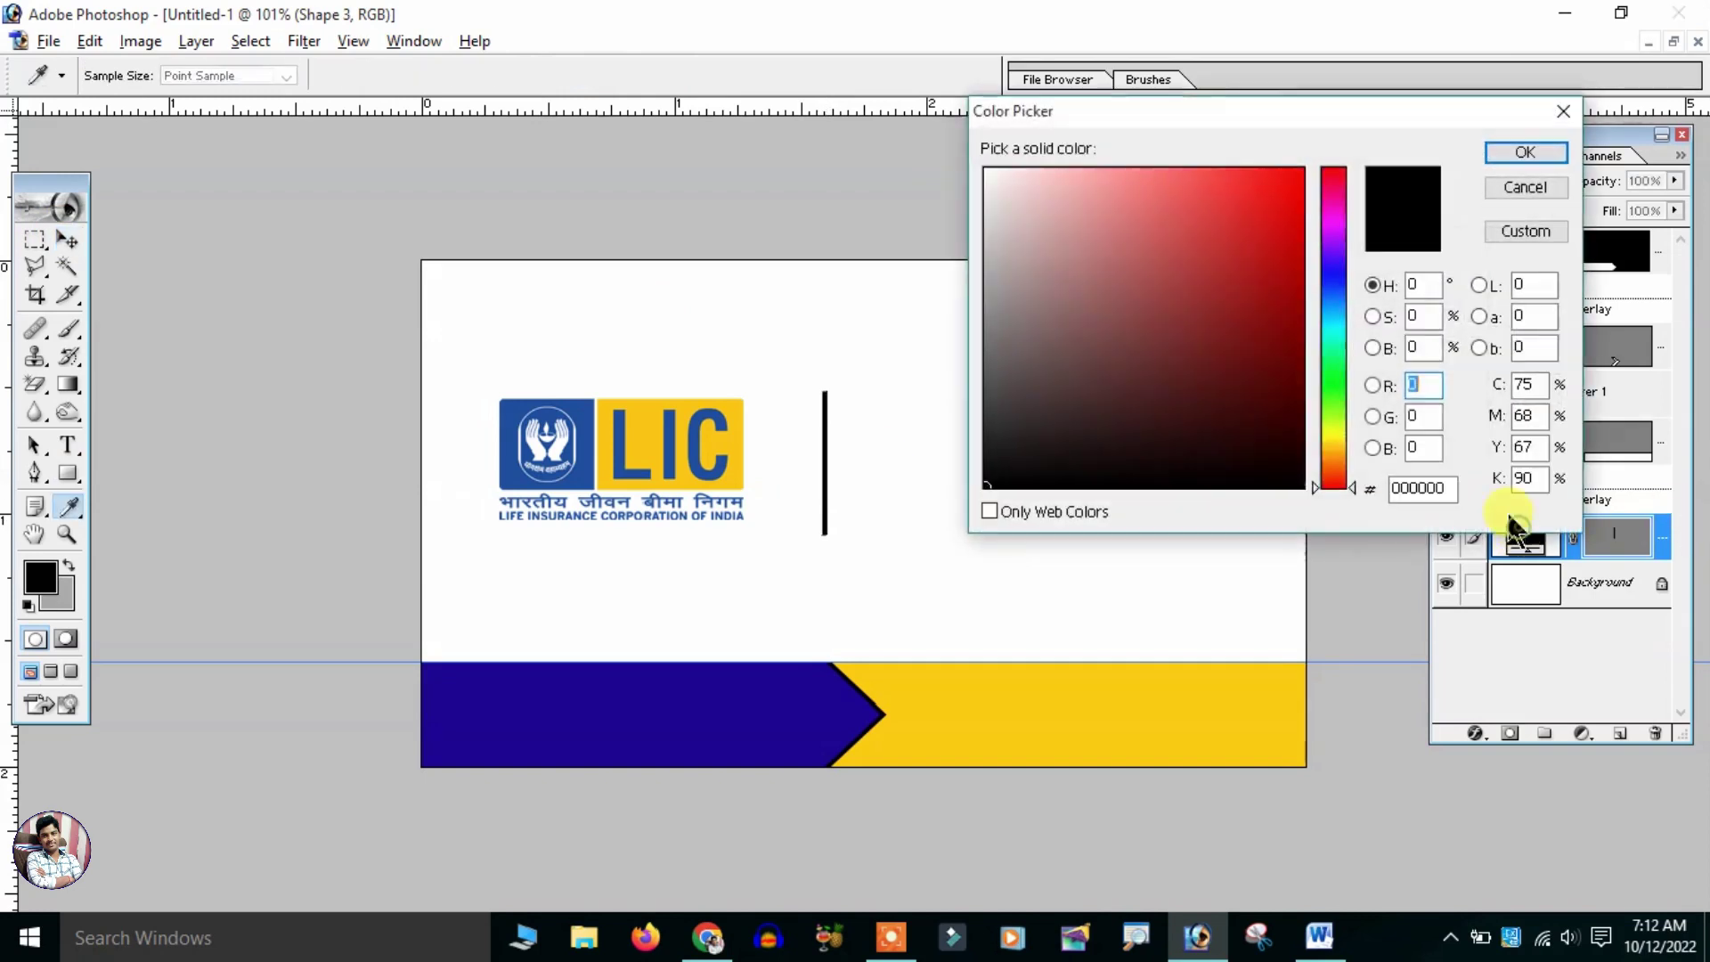
click(1333, 317)
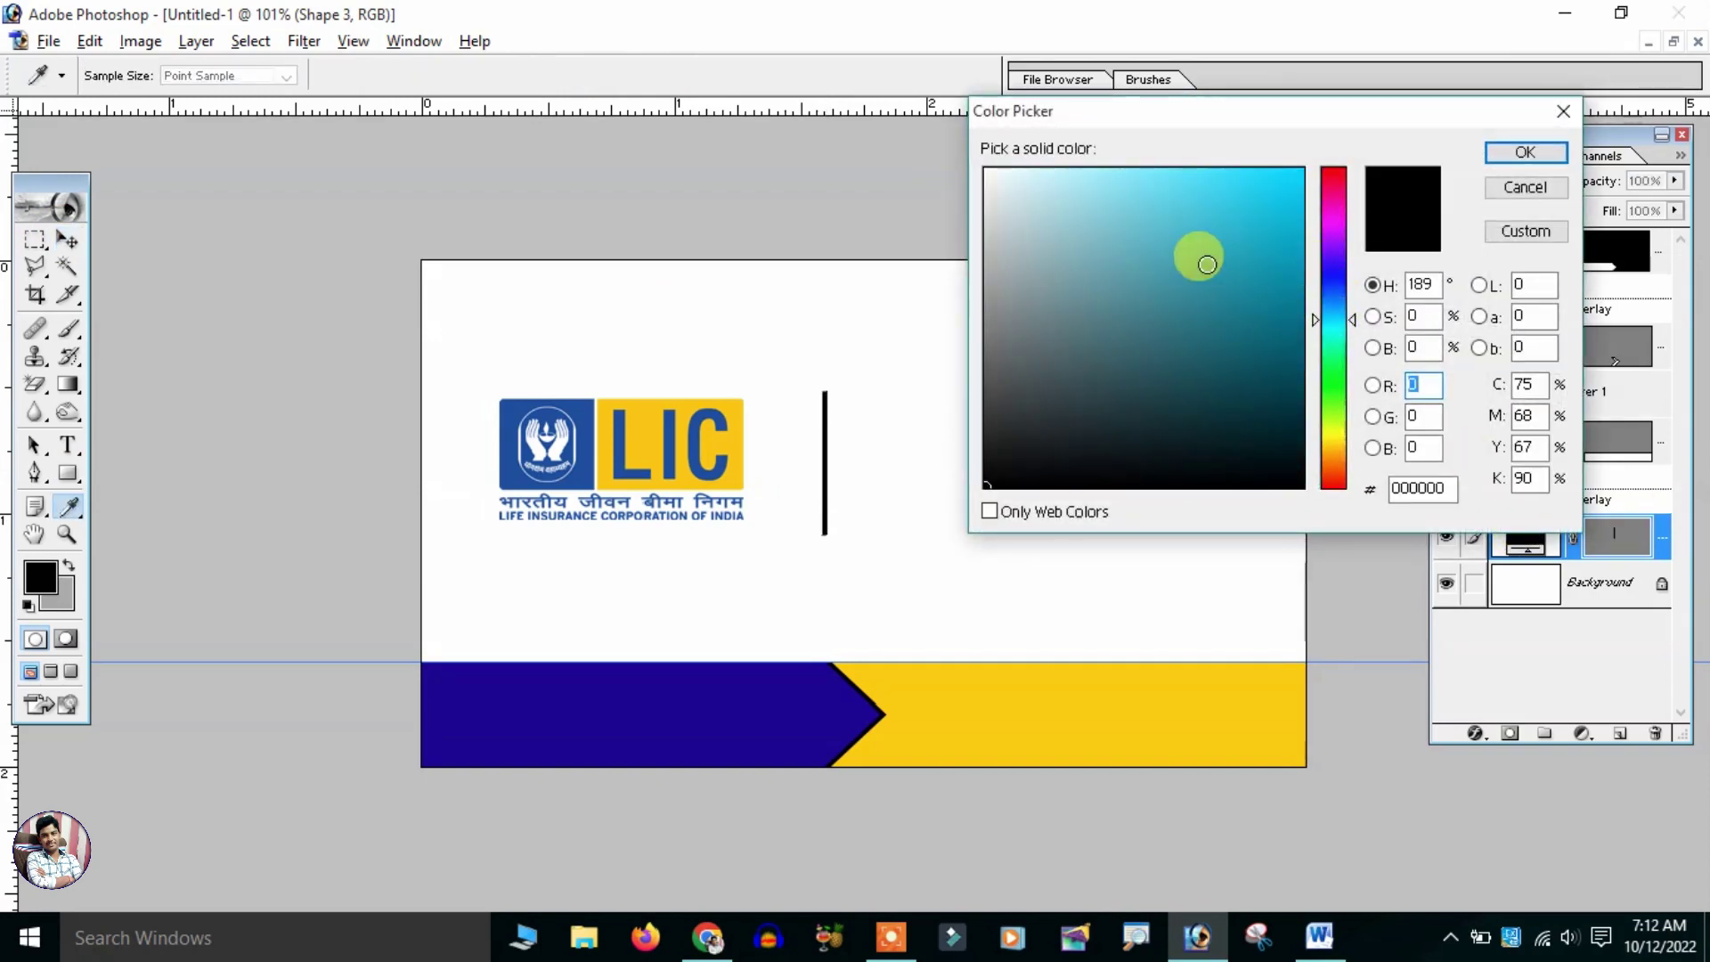
drag(1196, 256, 1365, 174)
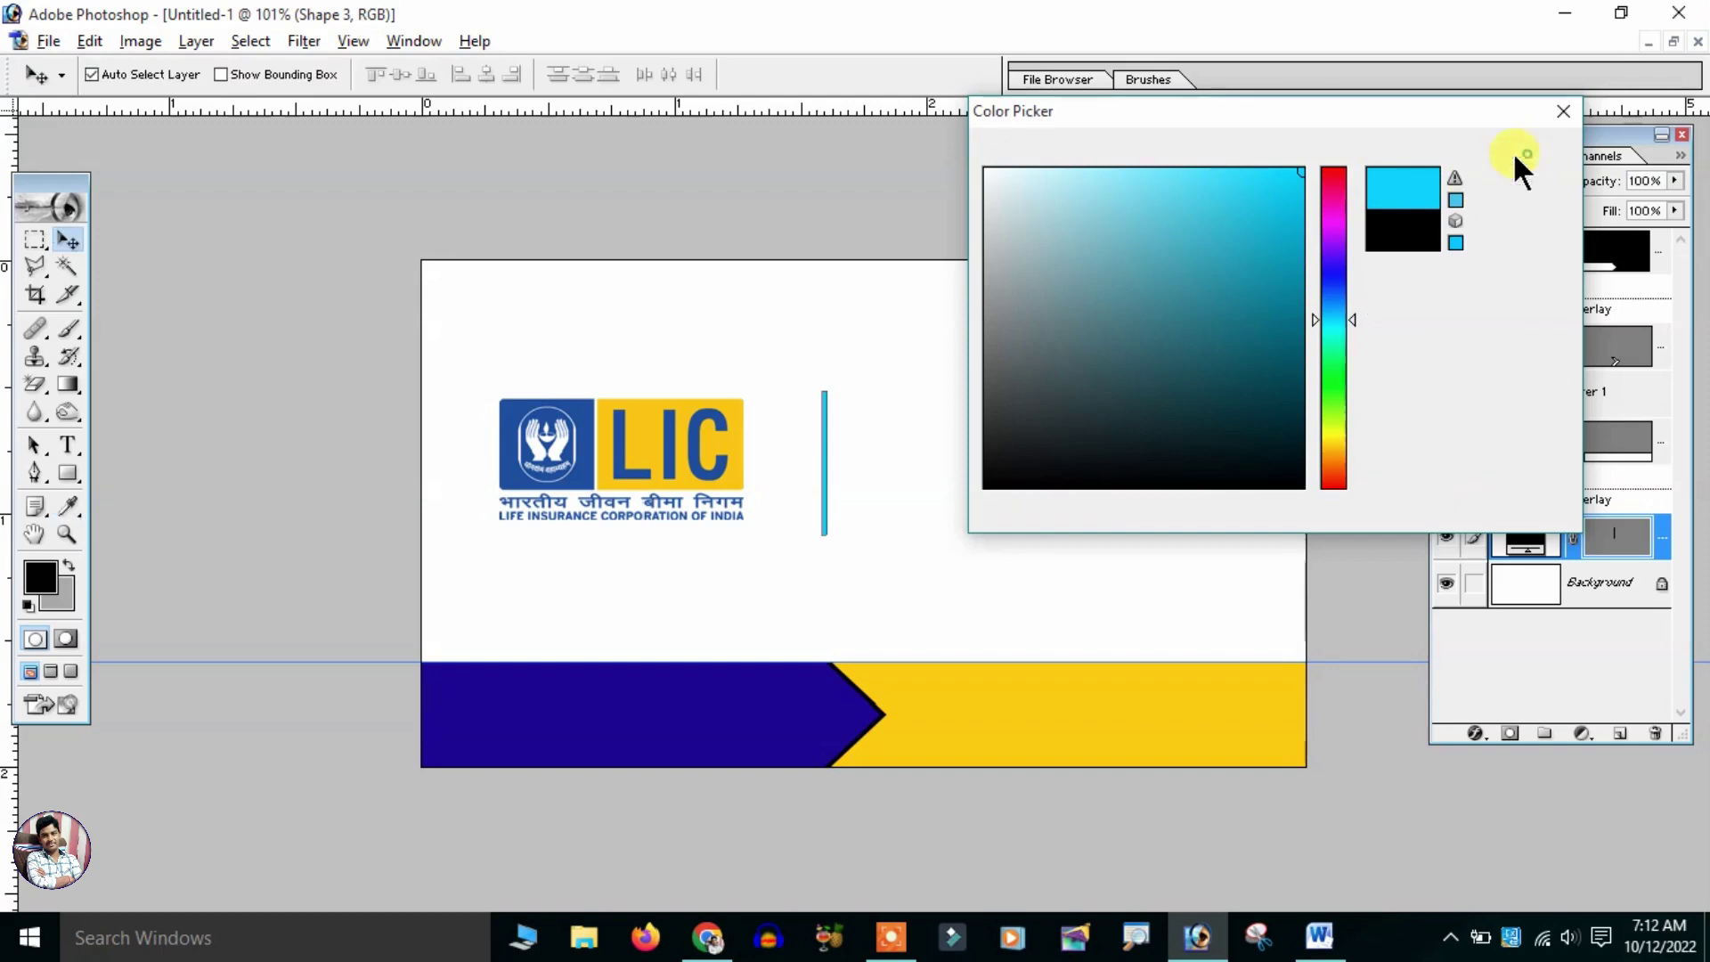
click(1519, 153)
drag(720, 431, 832, 440)
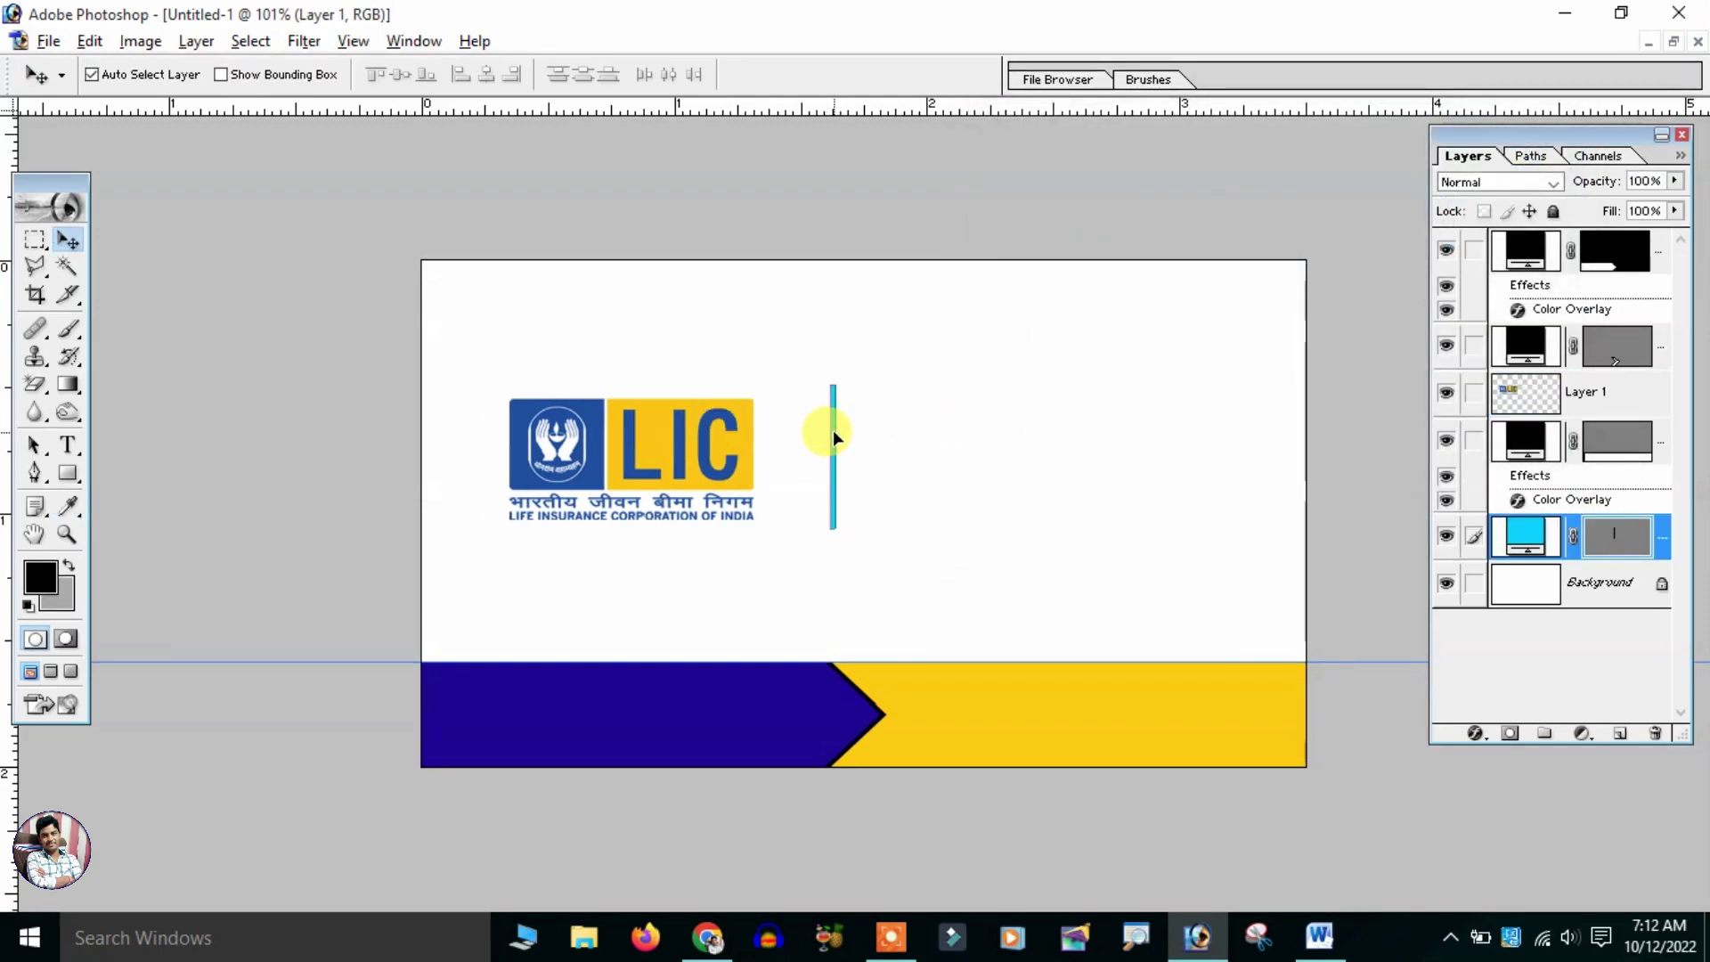
key(ctrl+t)
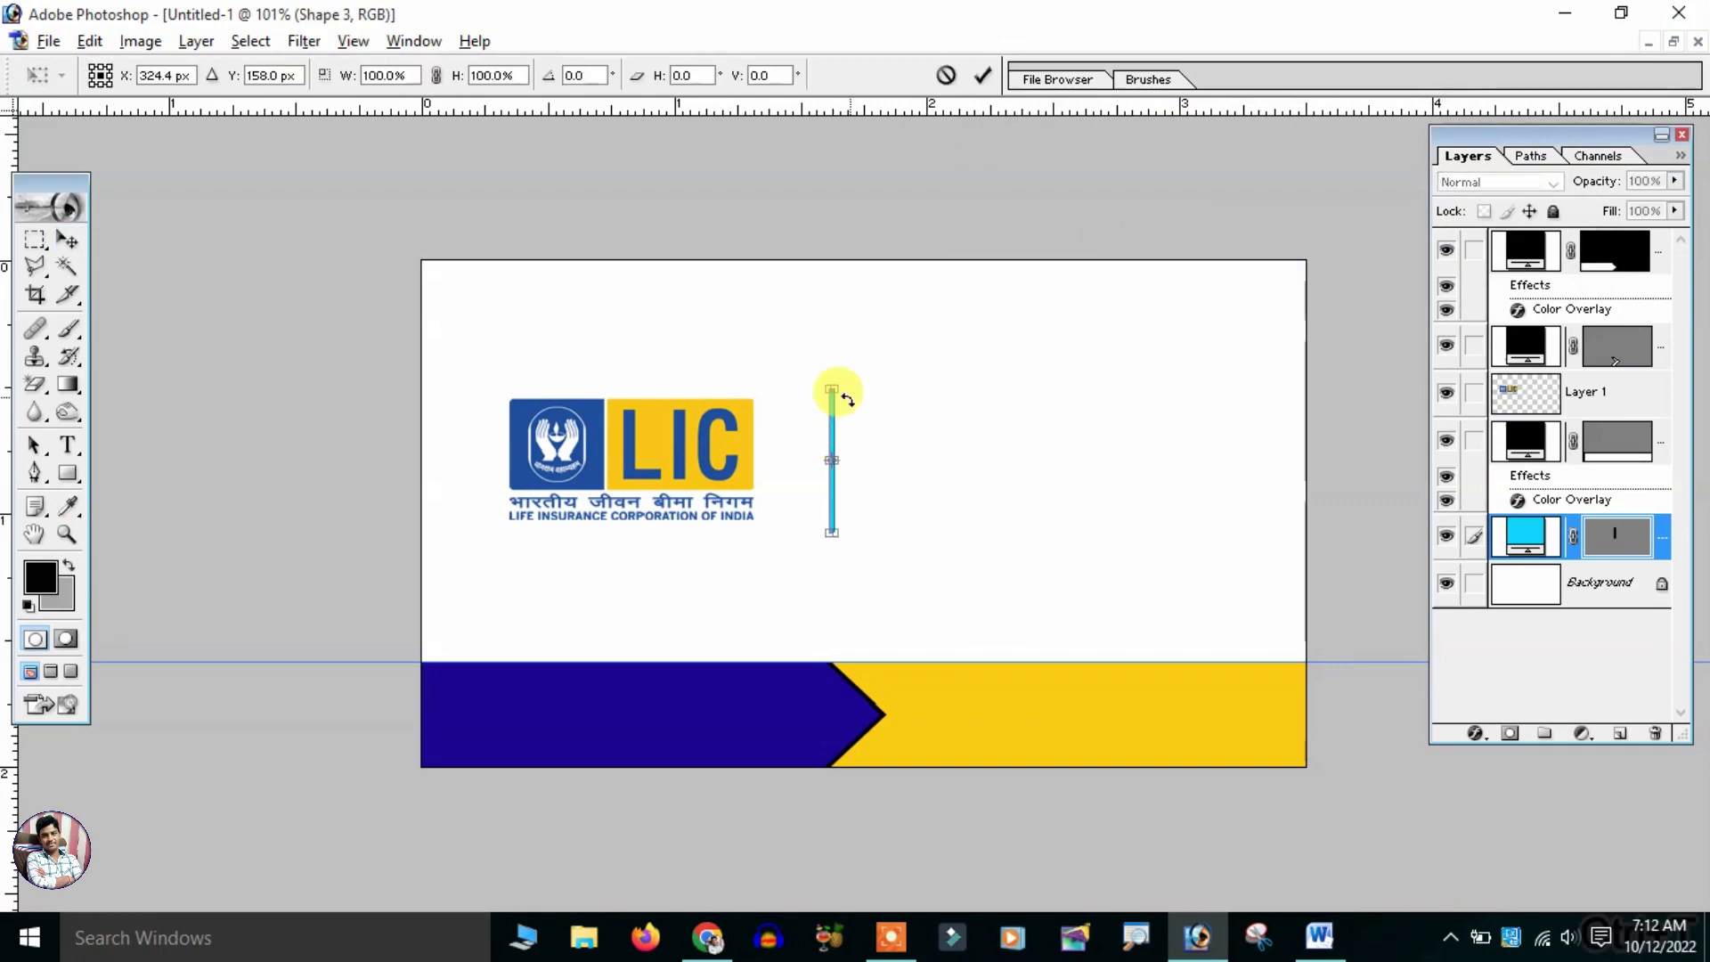
key(Return)
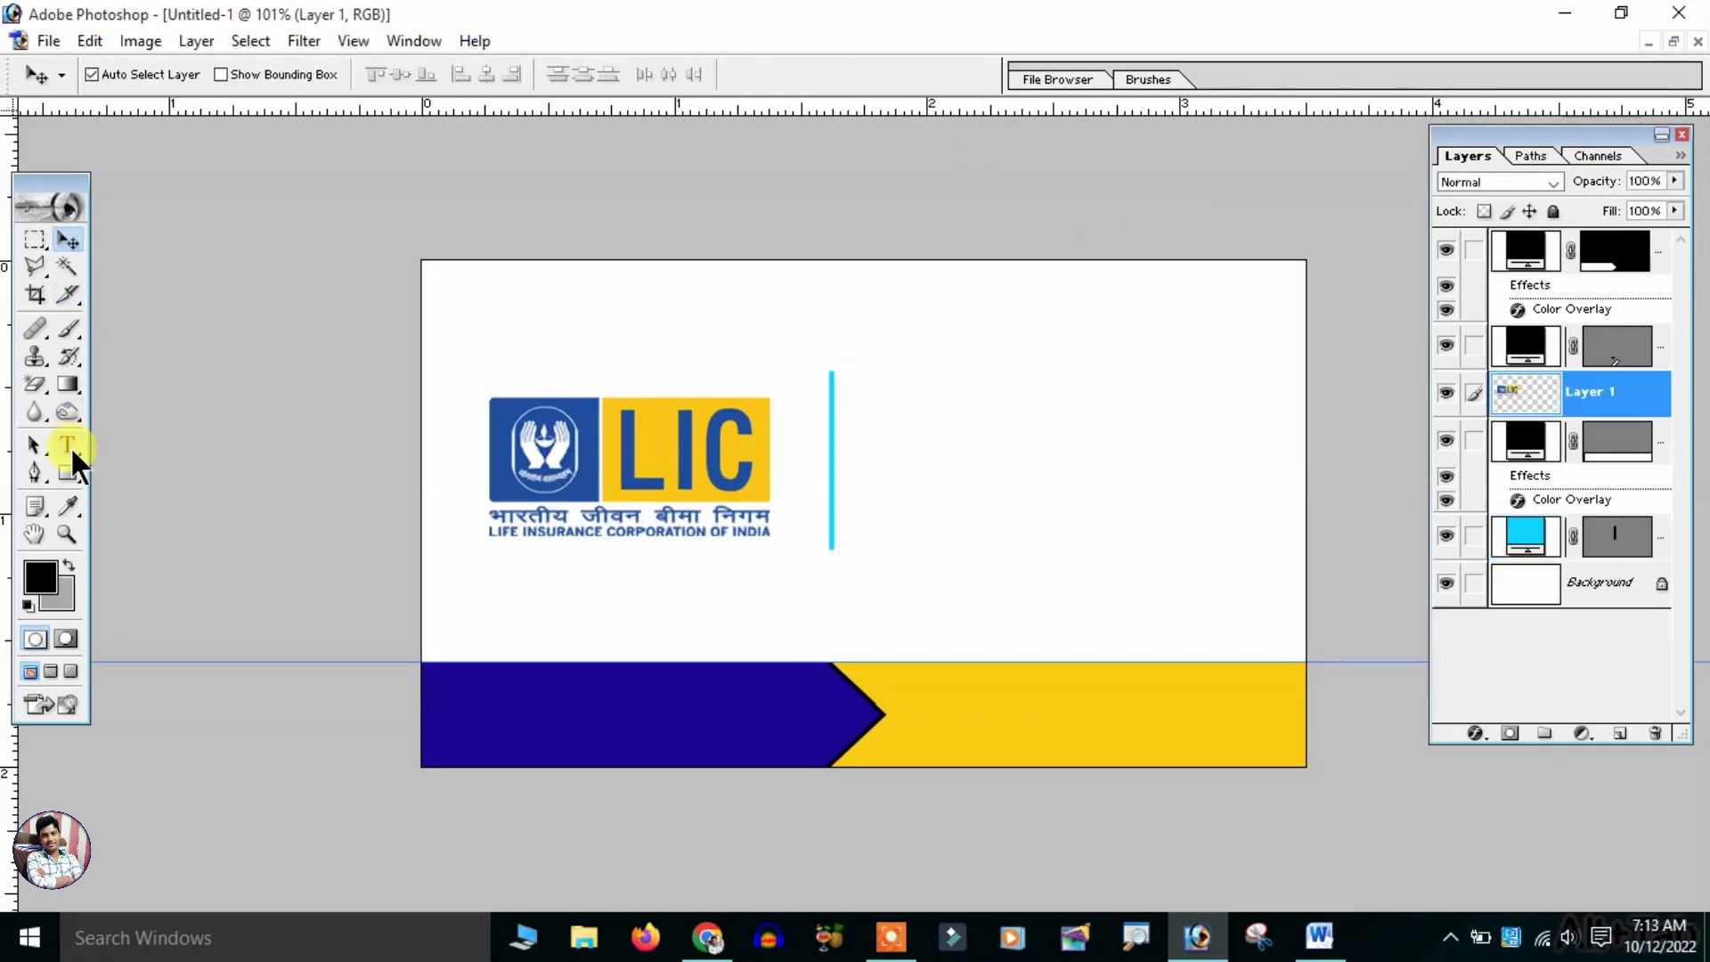
- Add a 24 pt text layer right of the divider containing the advisor's name and title
click(68, 446)
click(908, 399)
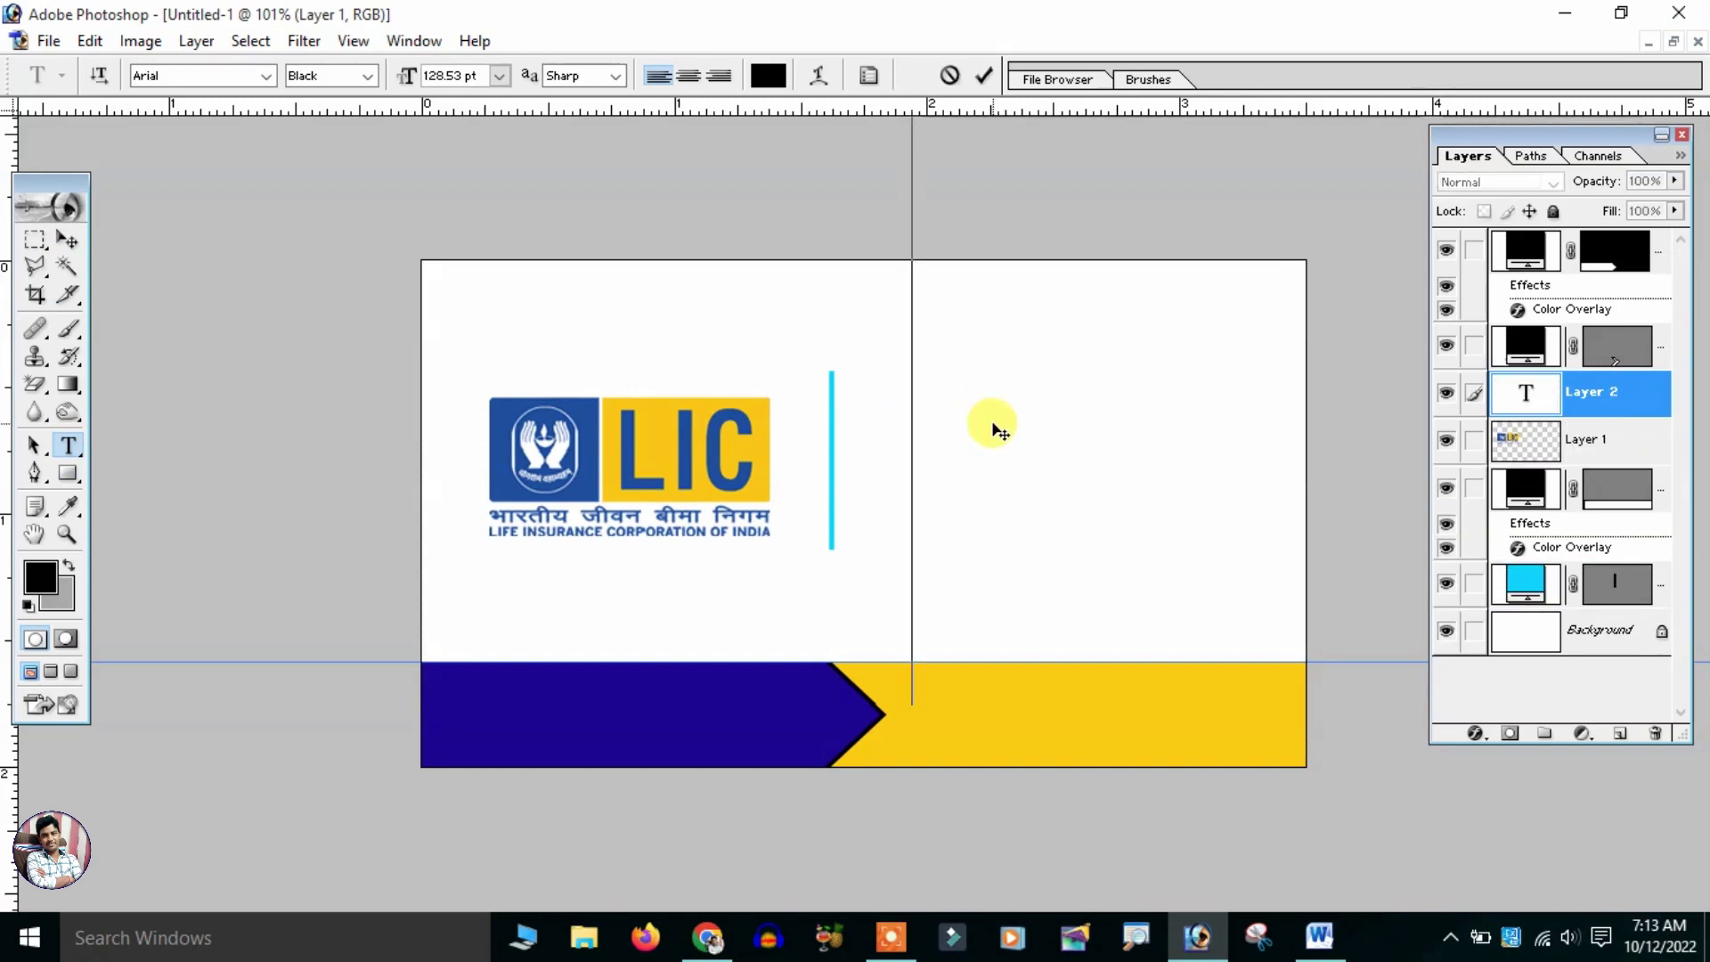
click(501, 75)
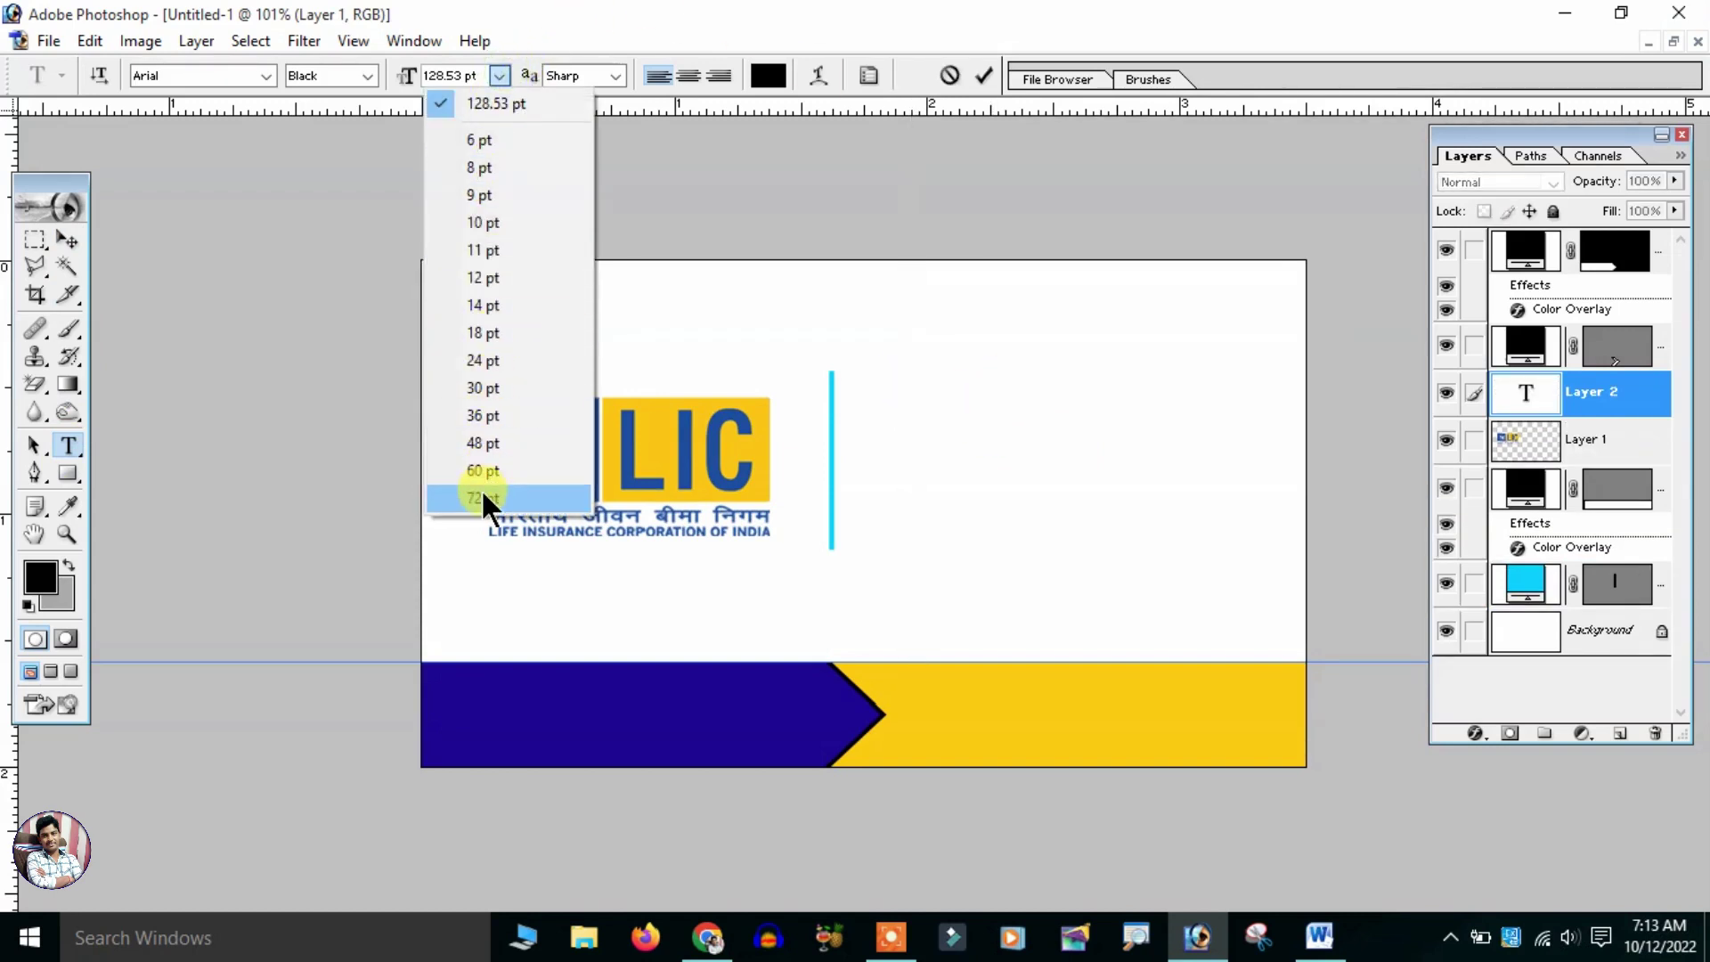
click(481, 489)
click(497, 77)
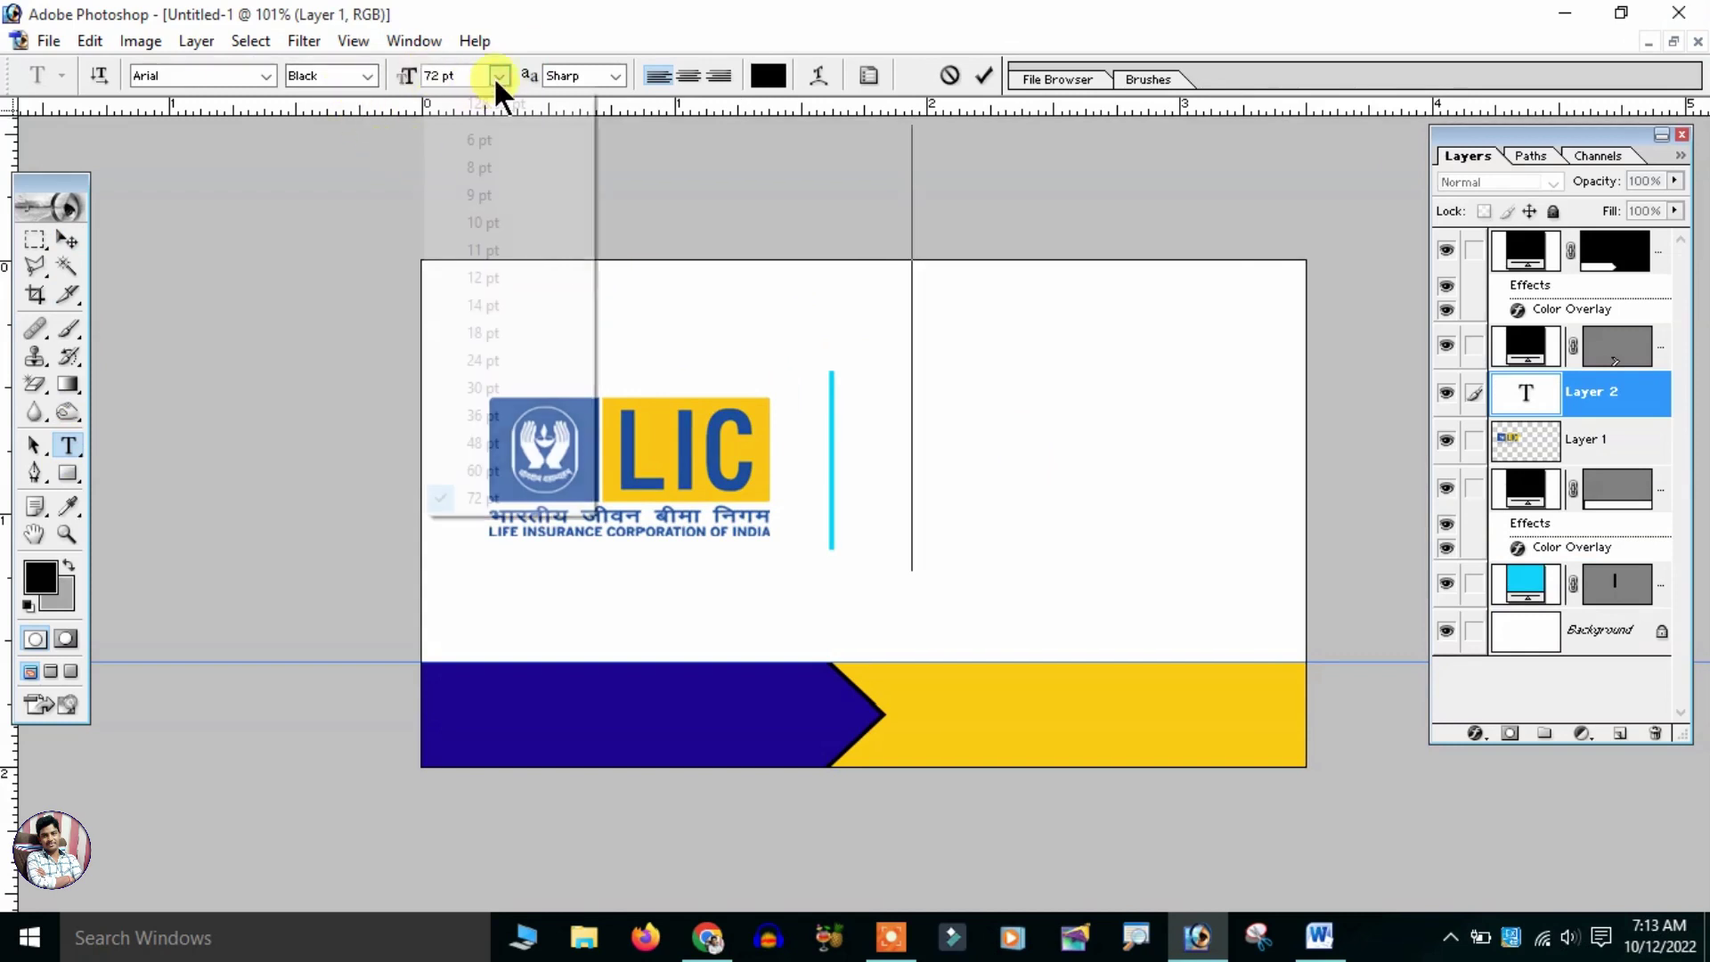
click(561, 360)
click(912, 418)
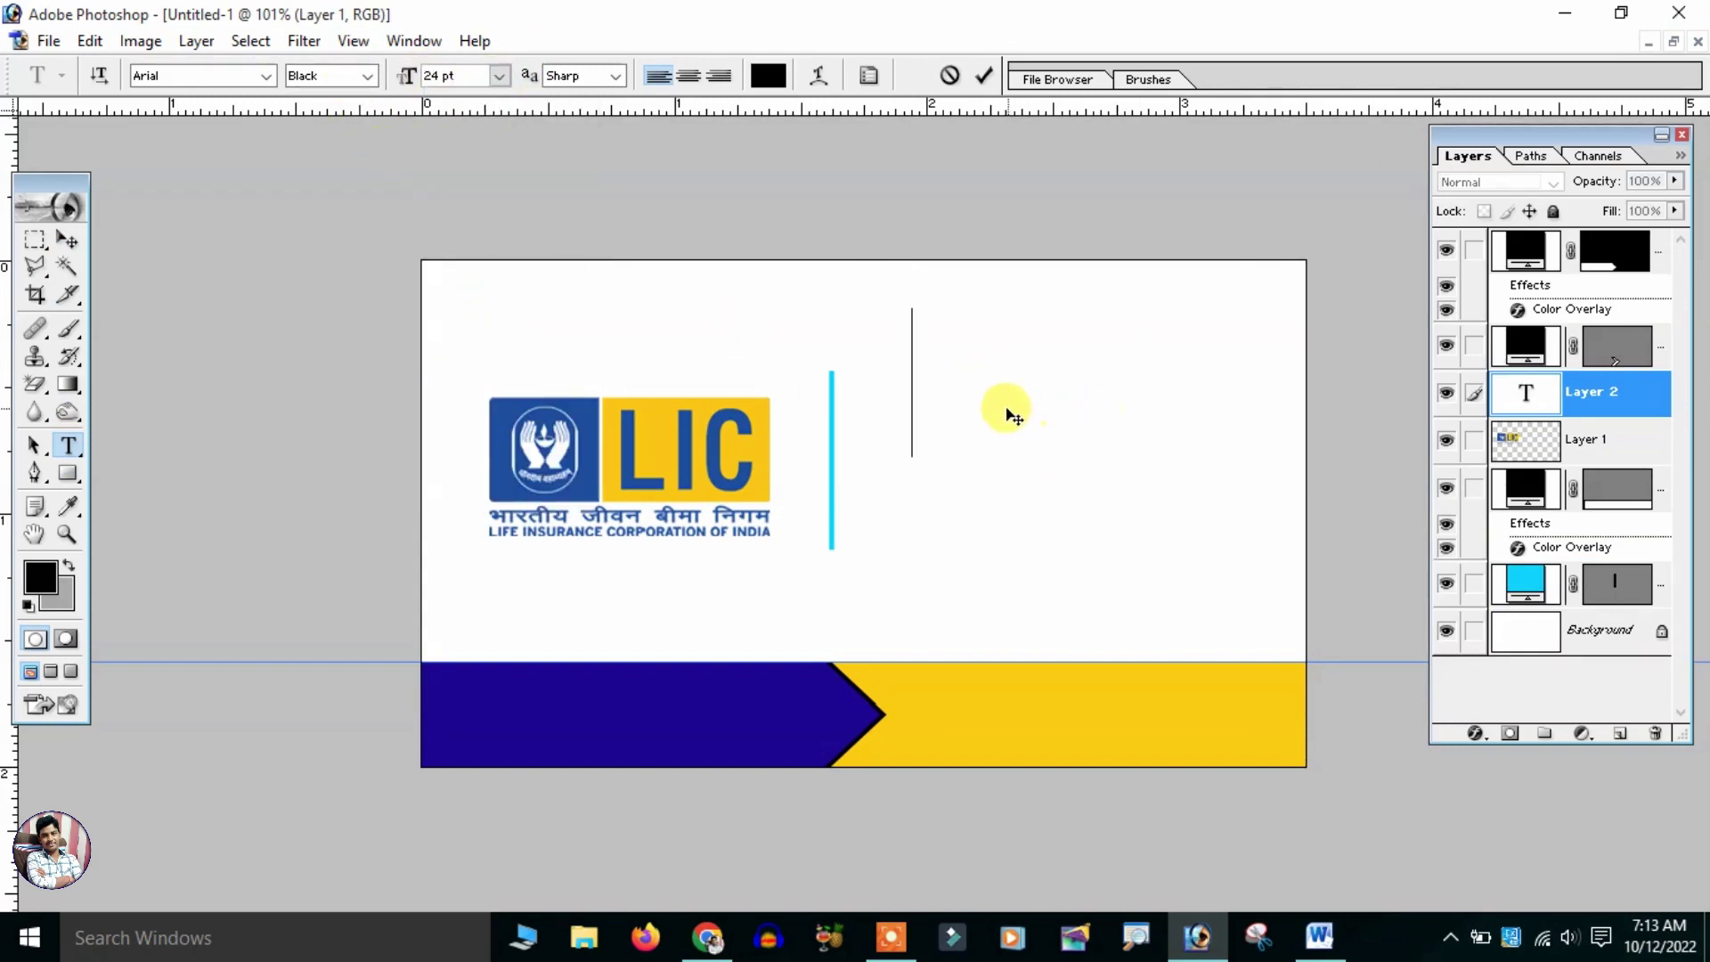
key(ctrl+v)
- Reduce the text to 12 pt, centre-align it, and move it right of the divider
key(ctrl+a)
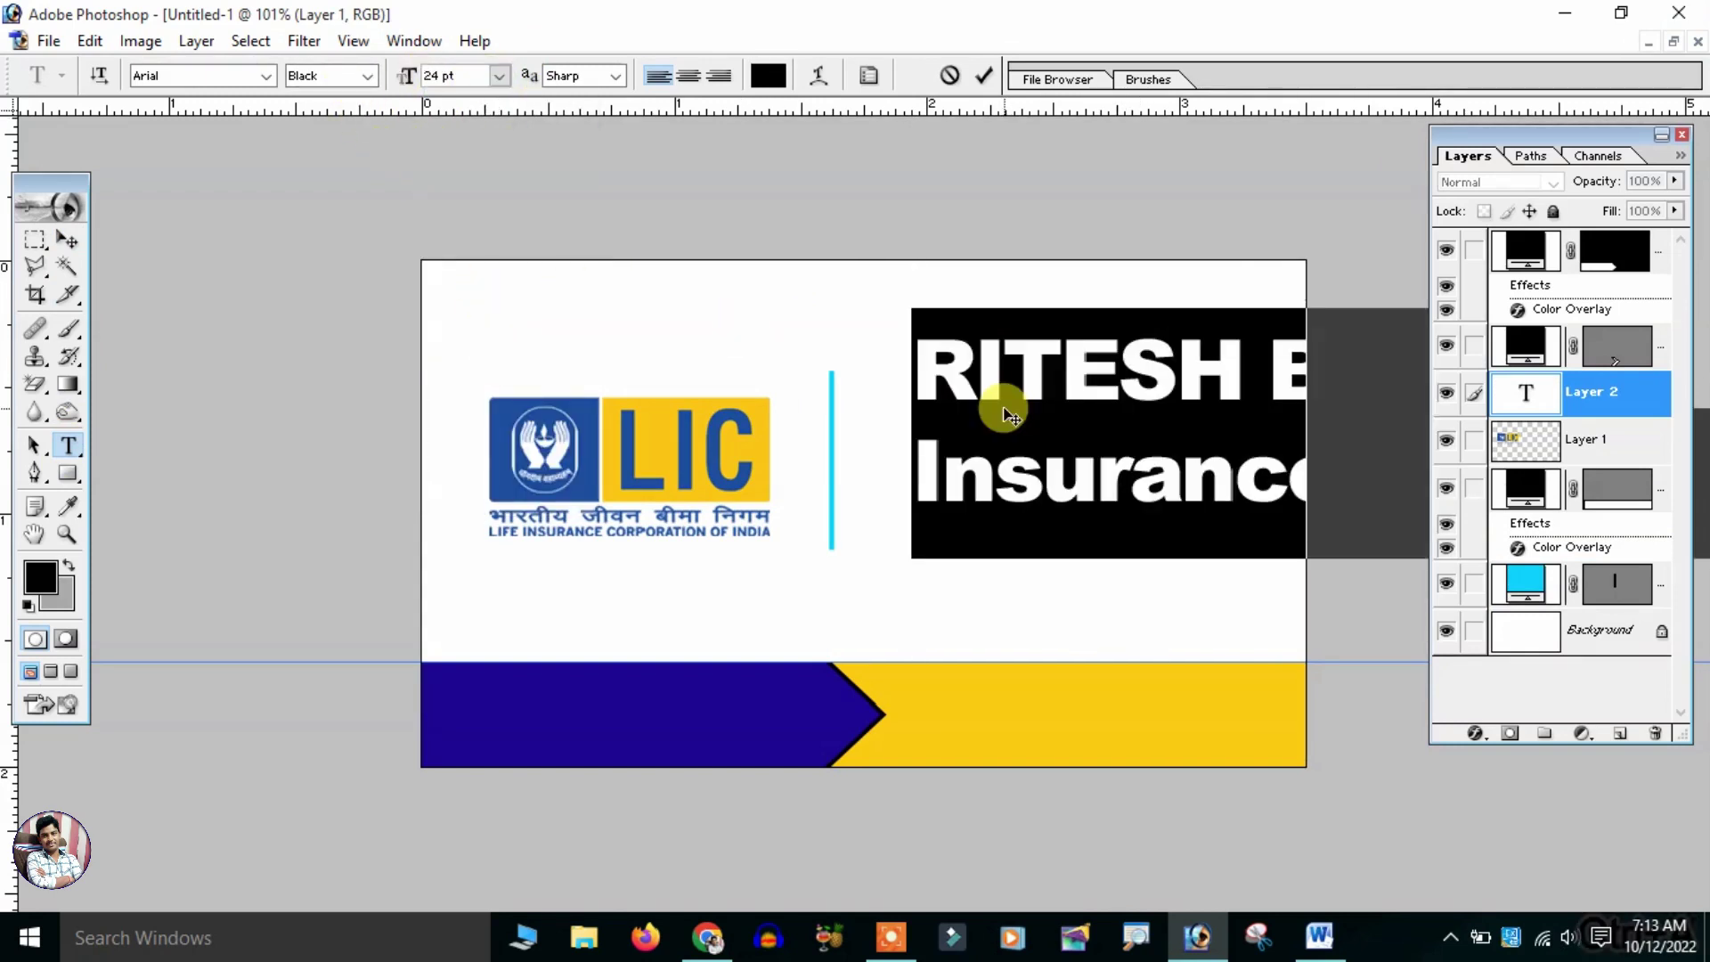
key(ctrl+shift+comma)
key(ctrl+shift+comma)
key(ctrl+shift+comma)
key(ctrl+shift+comma)
key(ctrl+shift+comma)
key(ctrl+shift+comma)
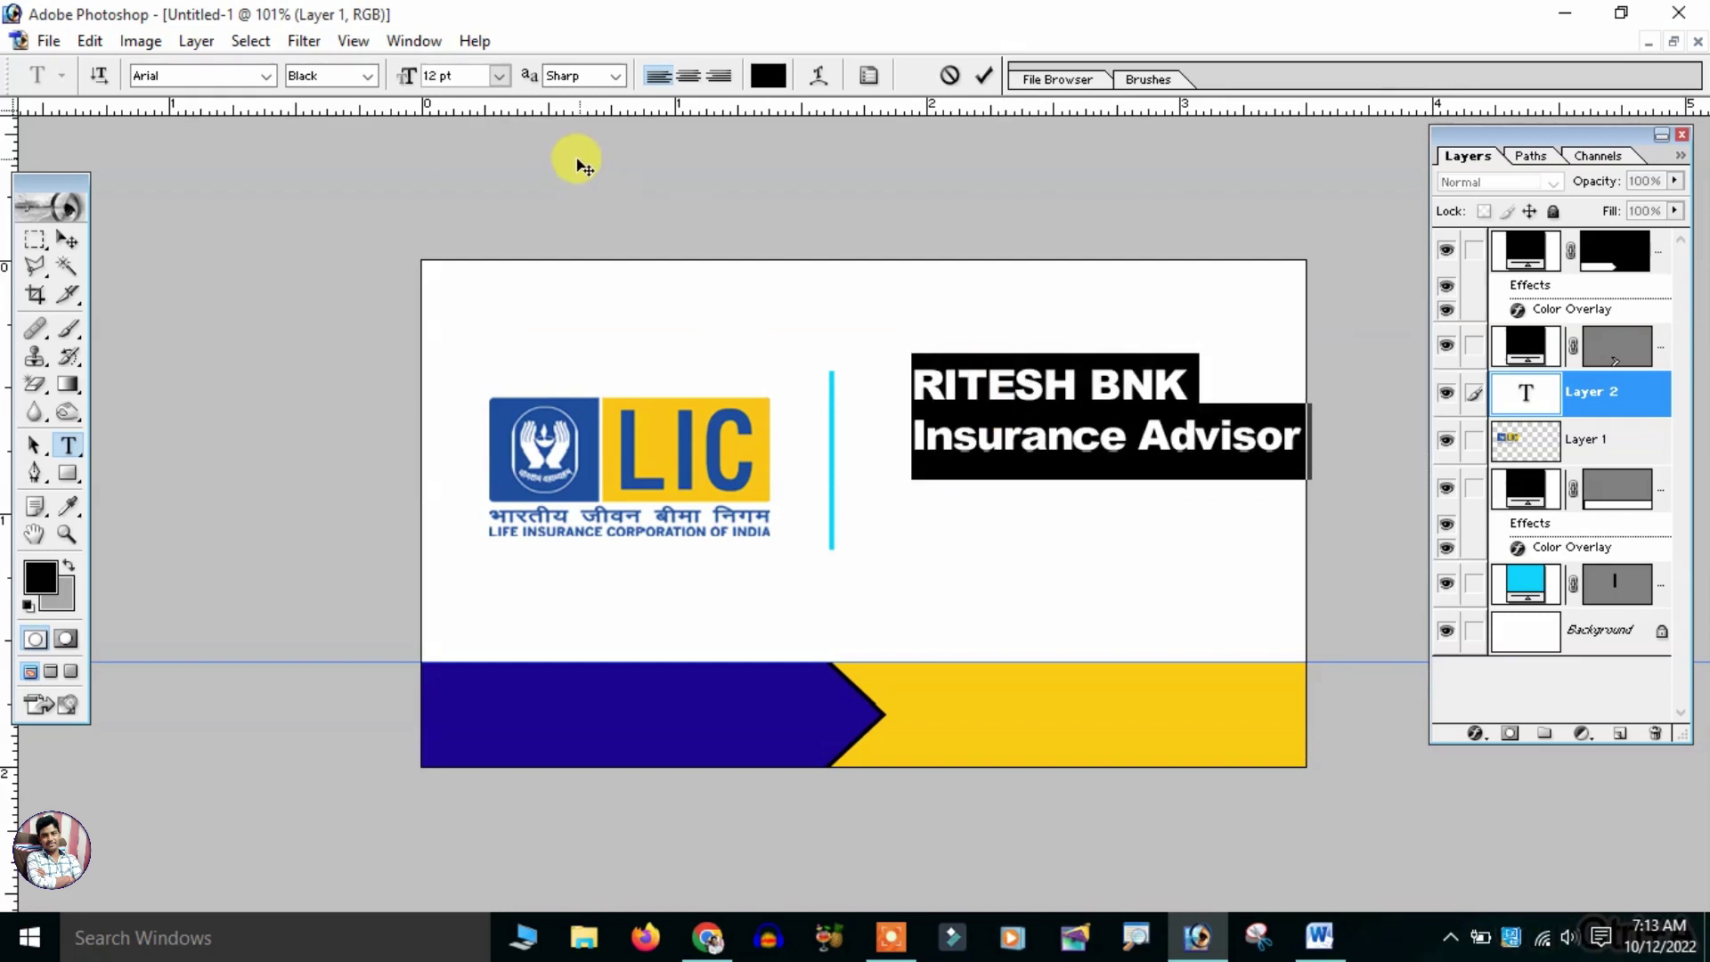
click(690, 75)
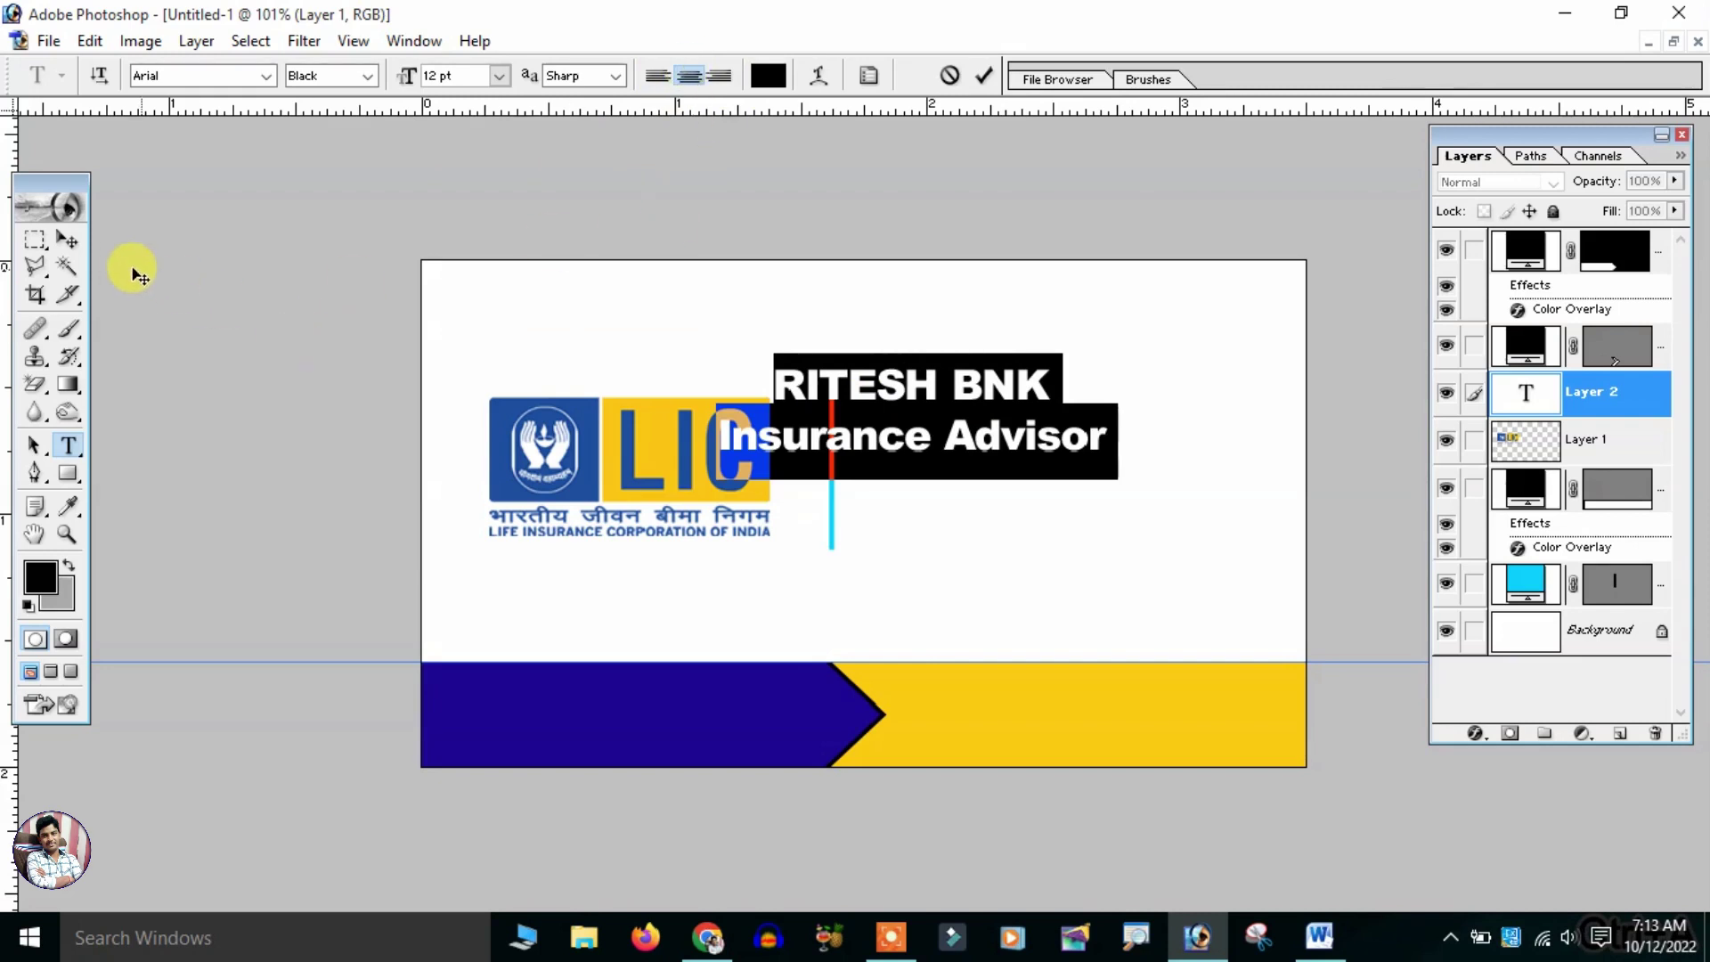
click(68, 240)
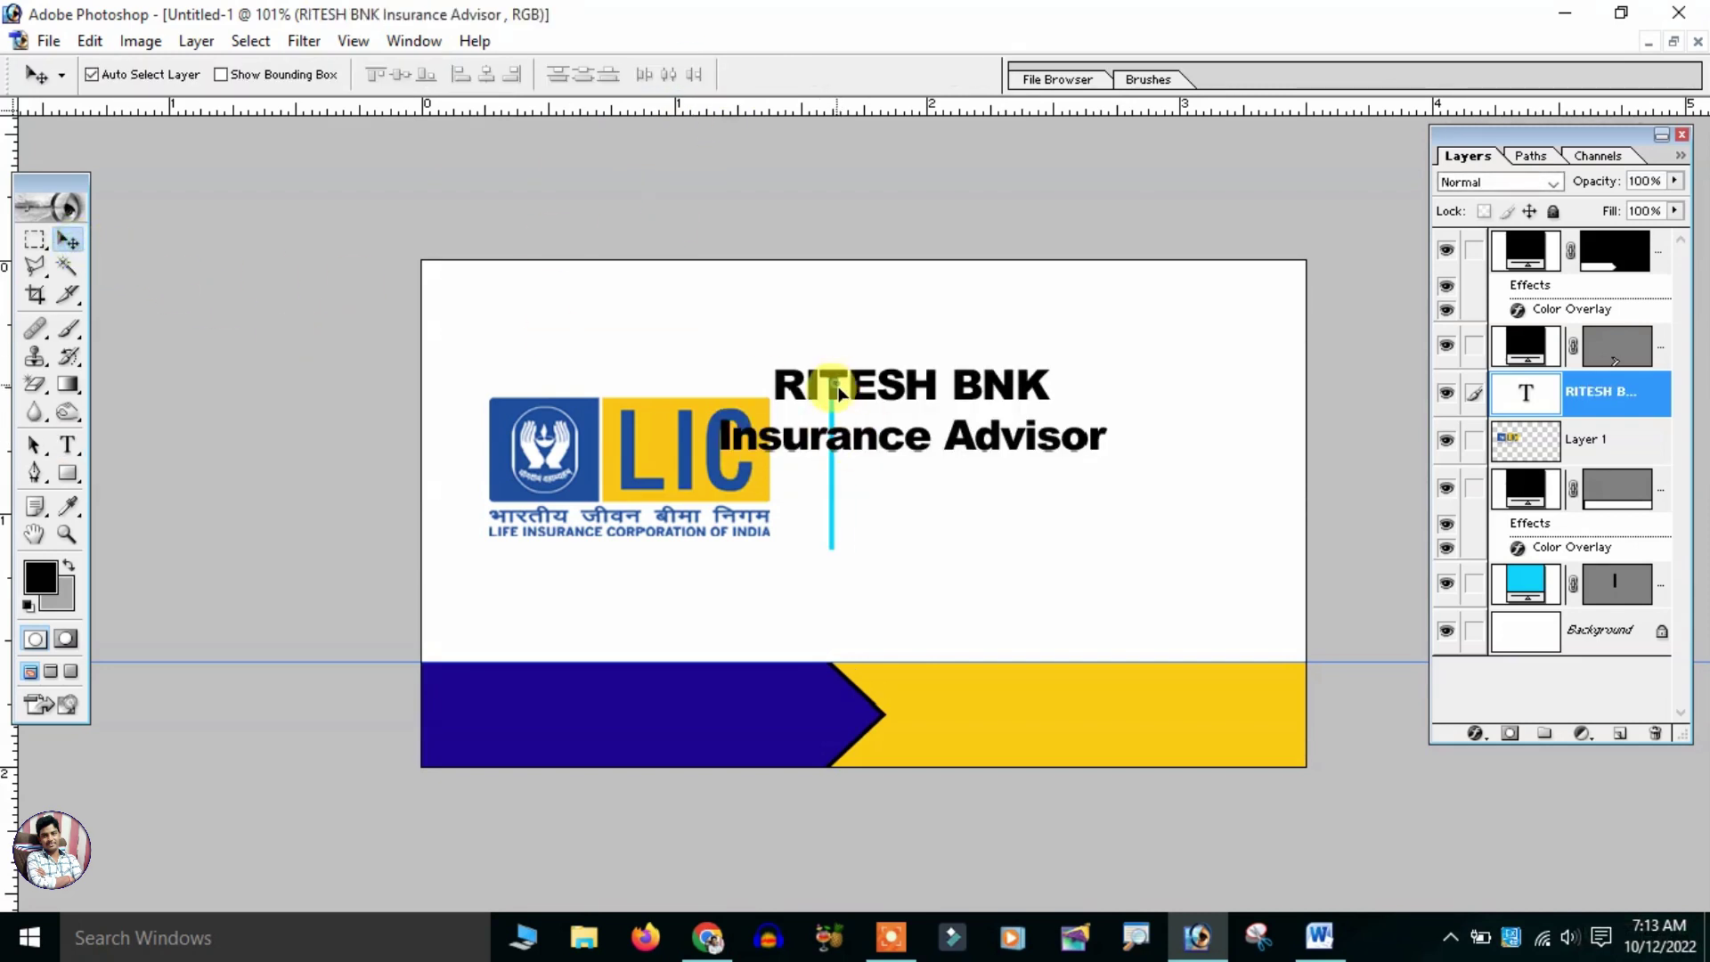
drag(838, 392, 997, 377)
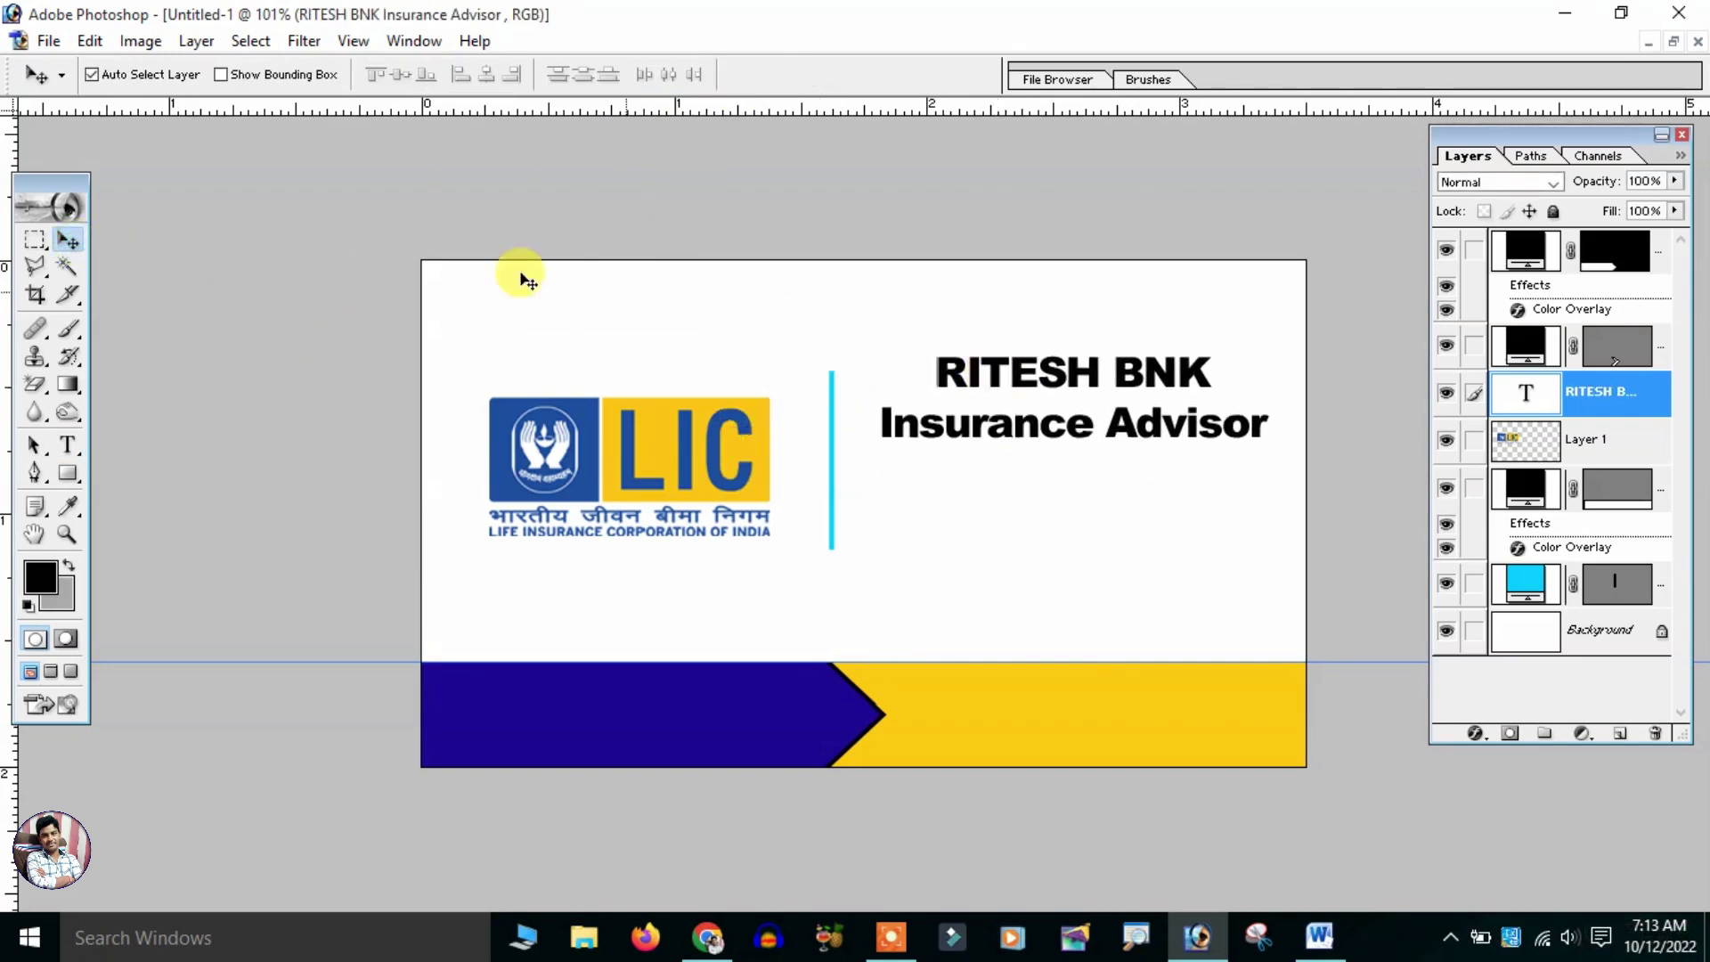
- Make Insurance Advisor 6 pt Regular and adjust the line spacing between the lines
click(69, 446)
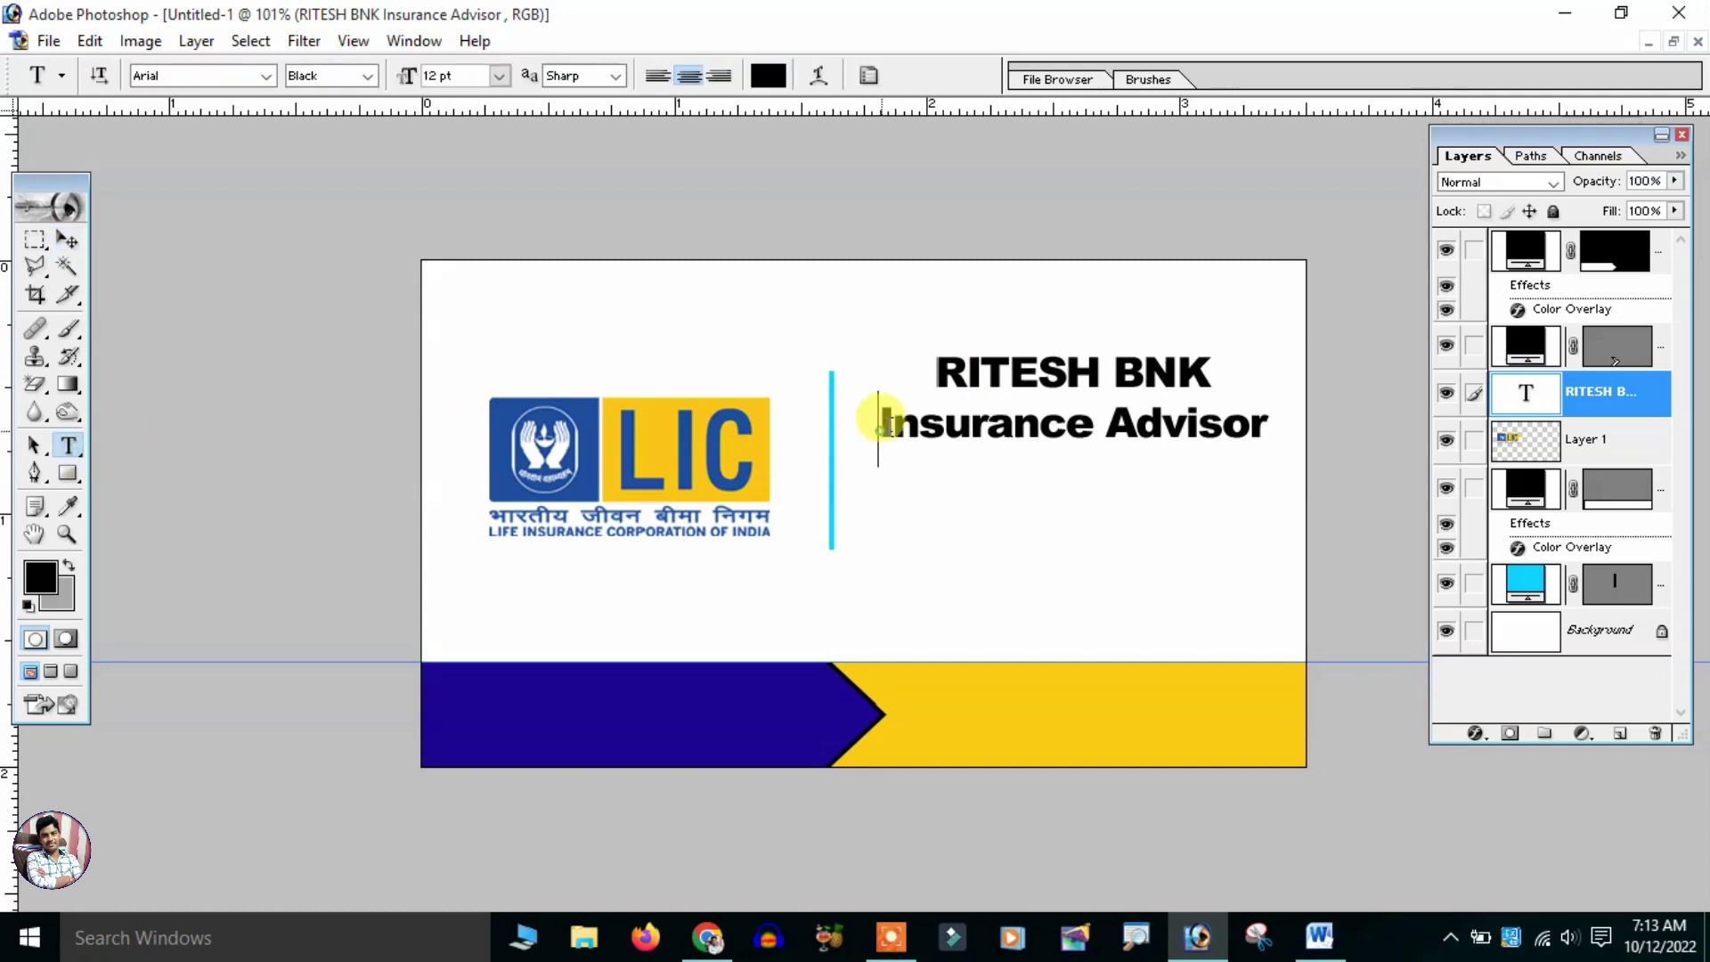
drag(880, 427, 1378, 434)
key(ctrl+shift+comma)
key(ctrl+shift+comma)
key(ctrl+shift+comma)
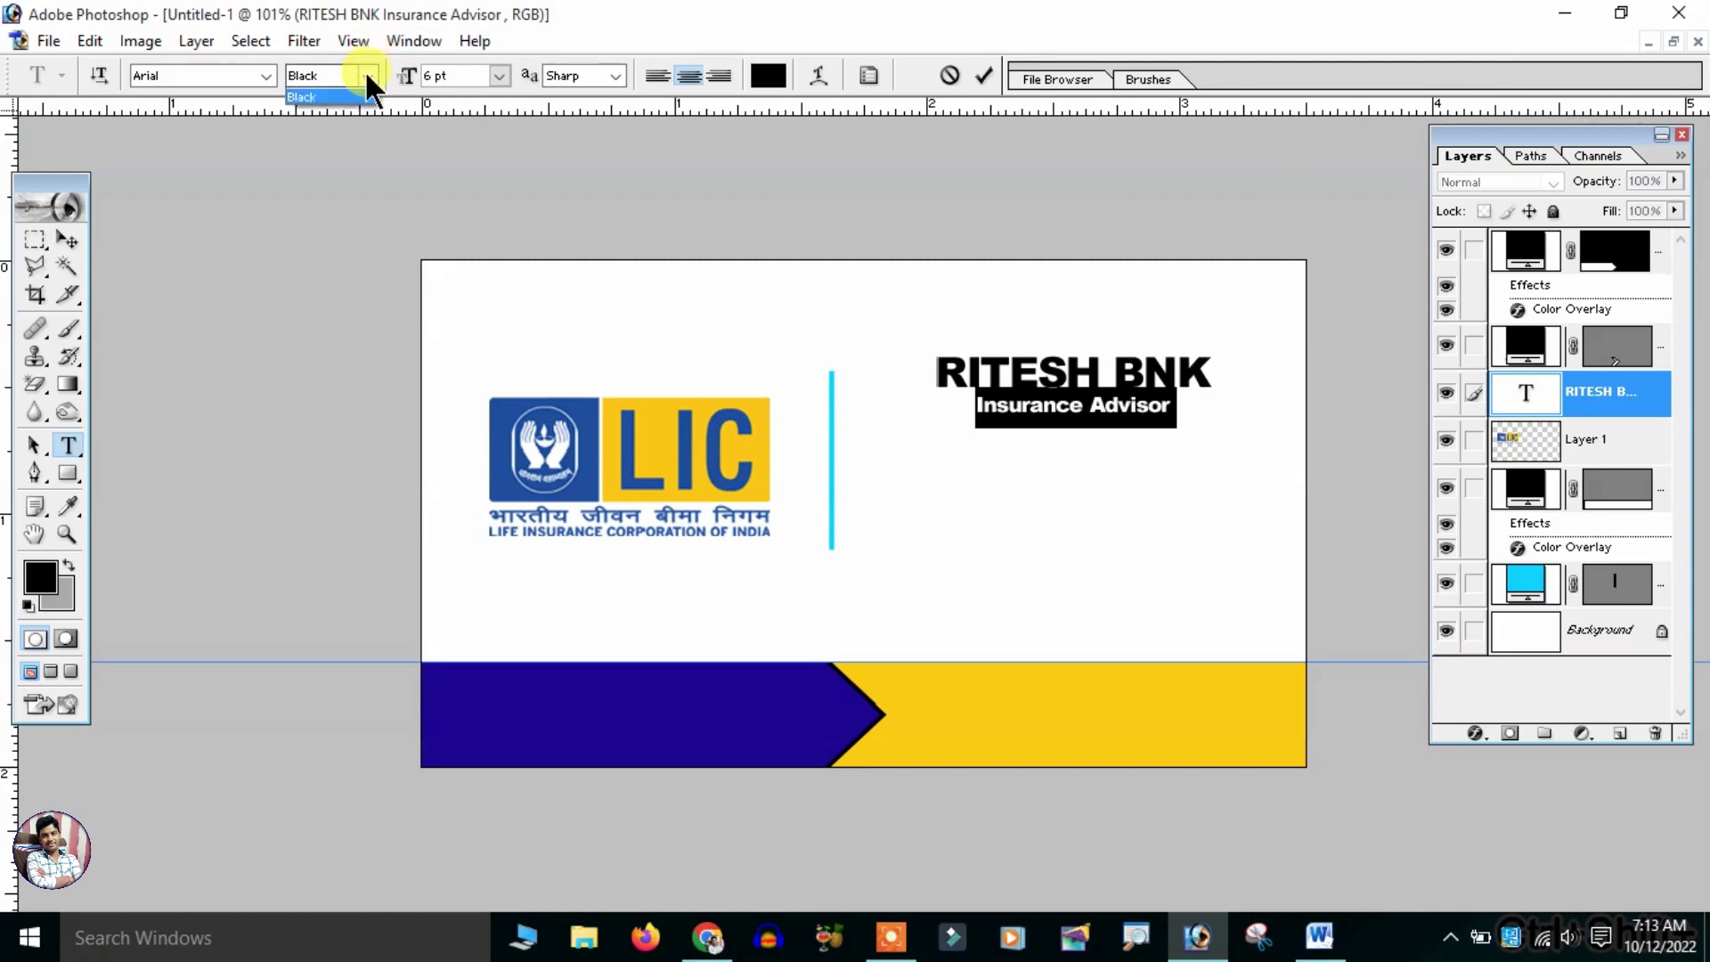
click(356, 107)
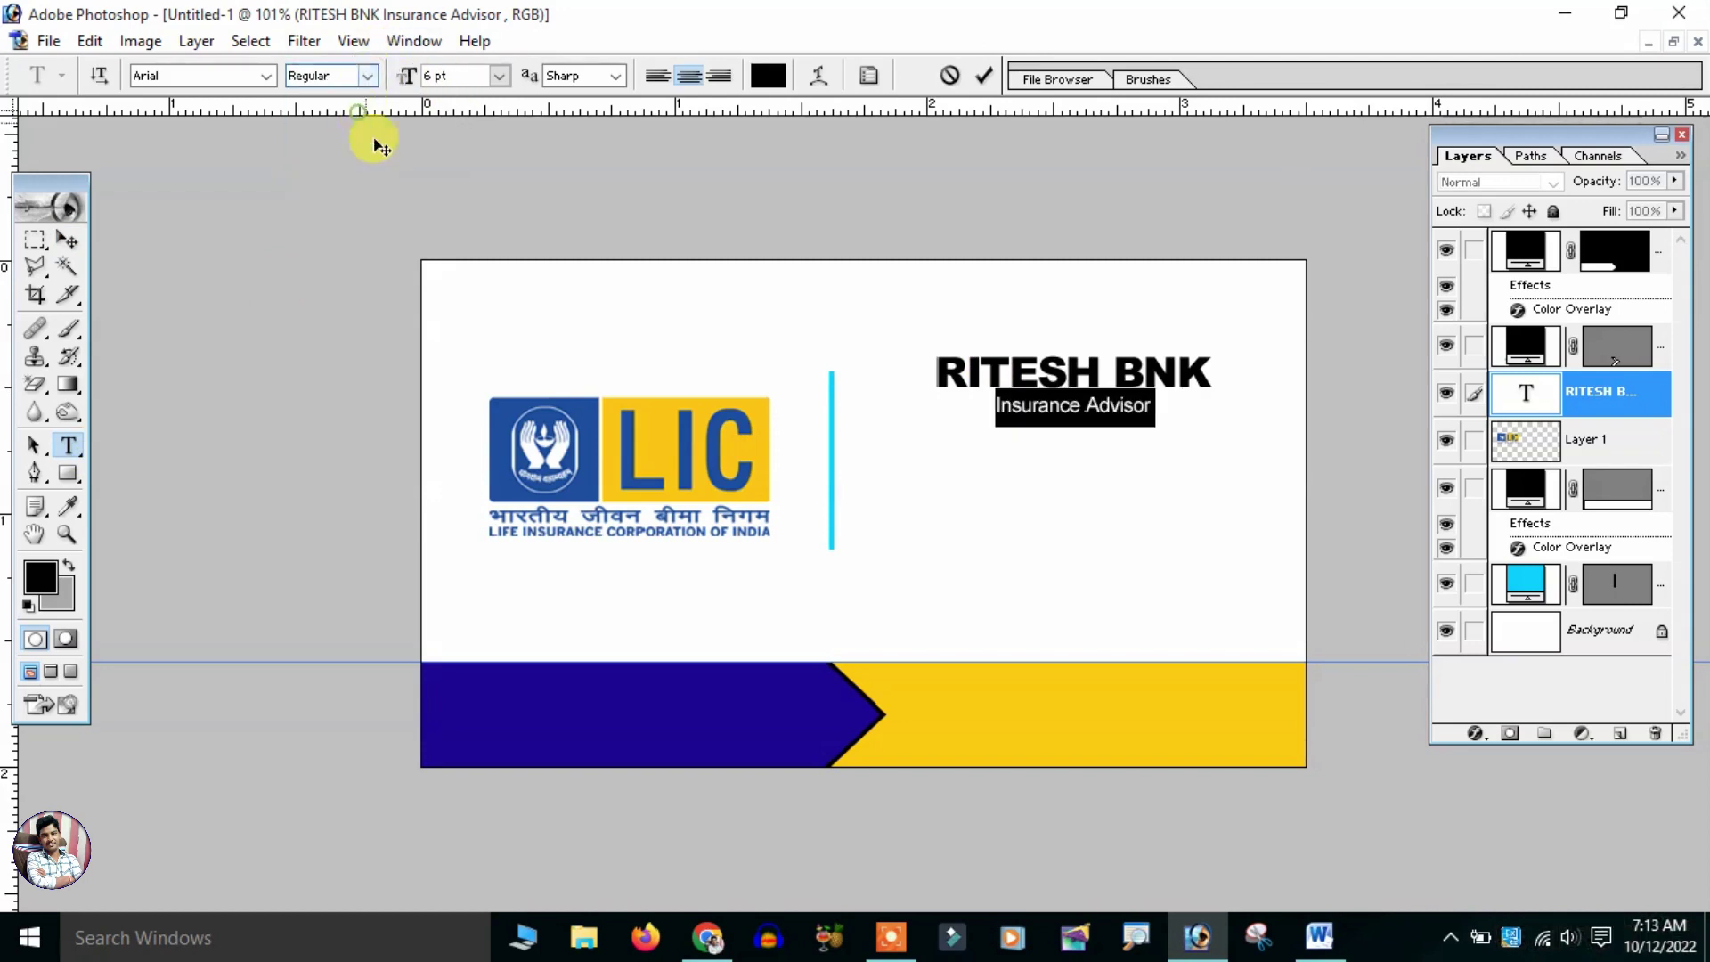
click(1007, 371)
key(ctrl+a)
key(alt+Down)
key(alt+Down)
key(alt+Down)
click(1007, 383)
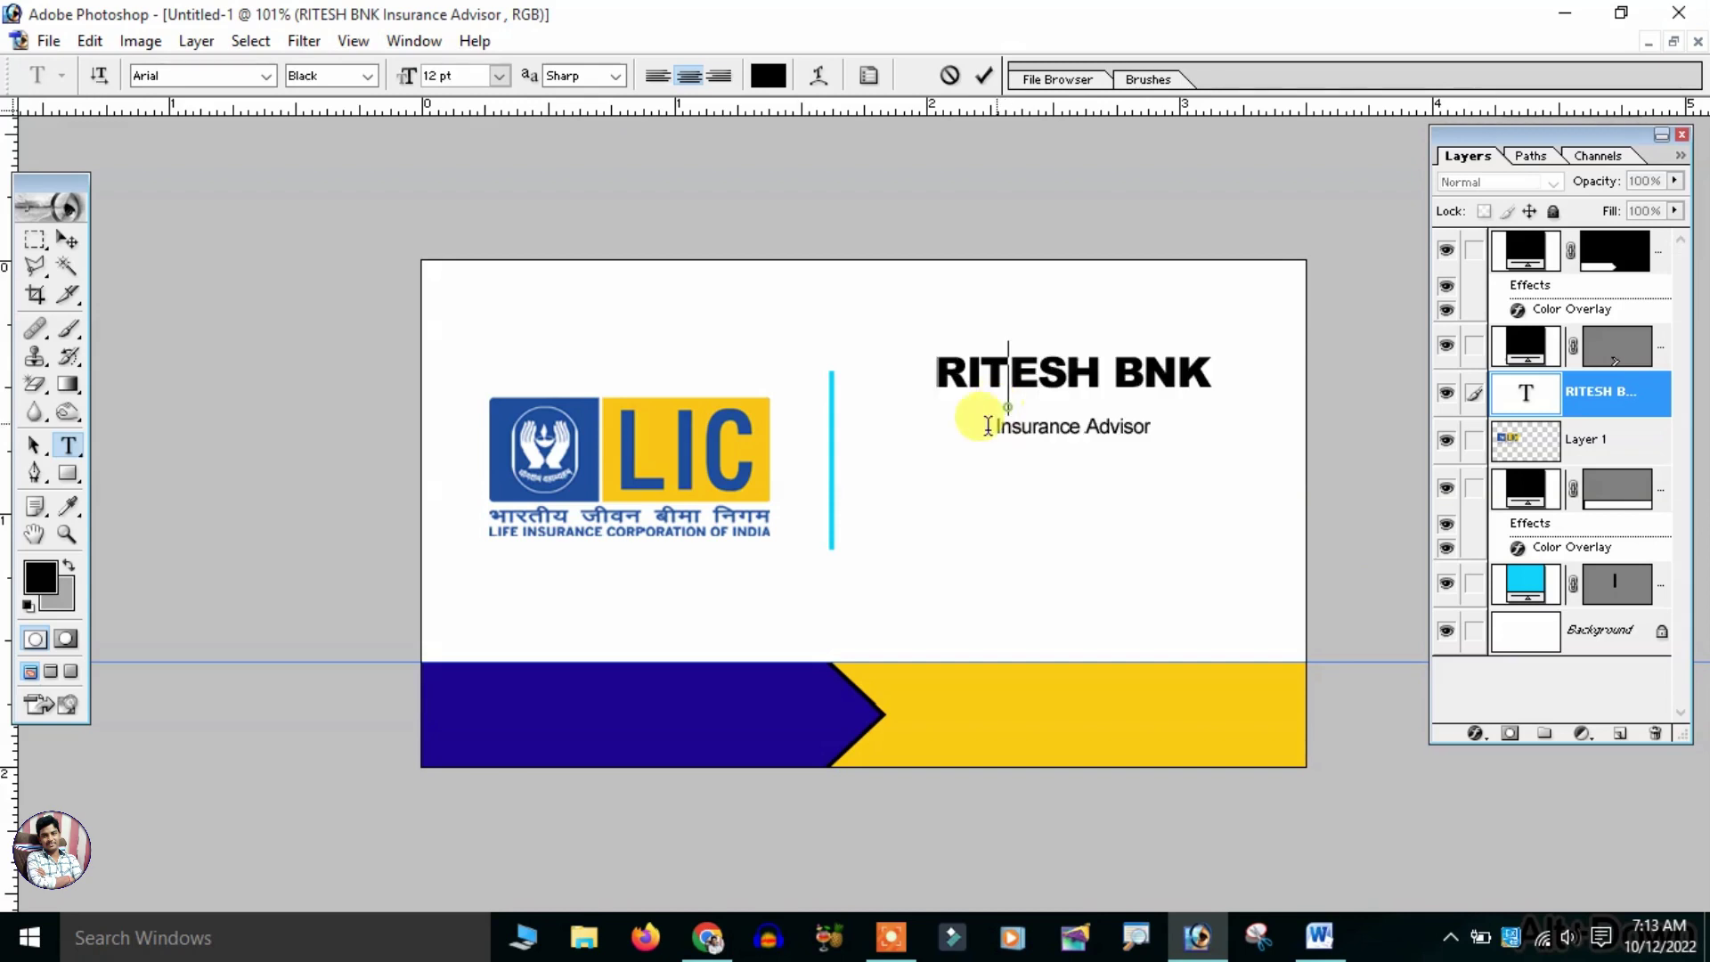
key(ctrl+a)
key(alt+Up)
key(alt+Up)
key(alt+Up)
click(966, 430)
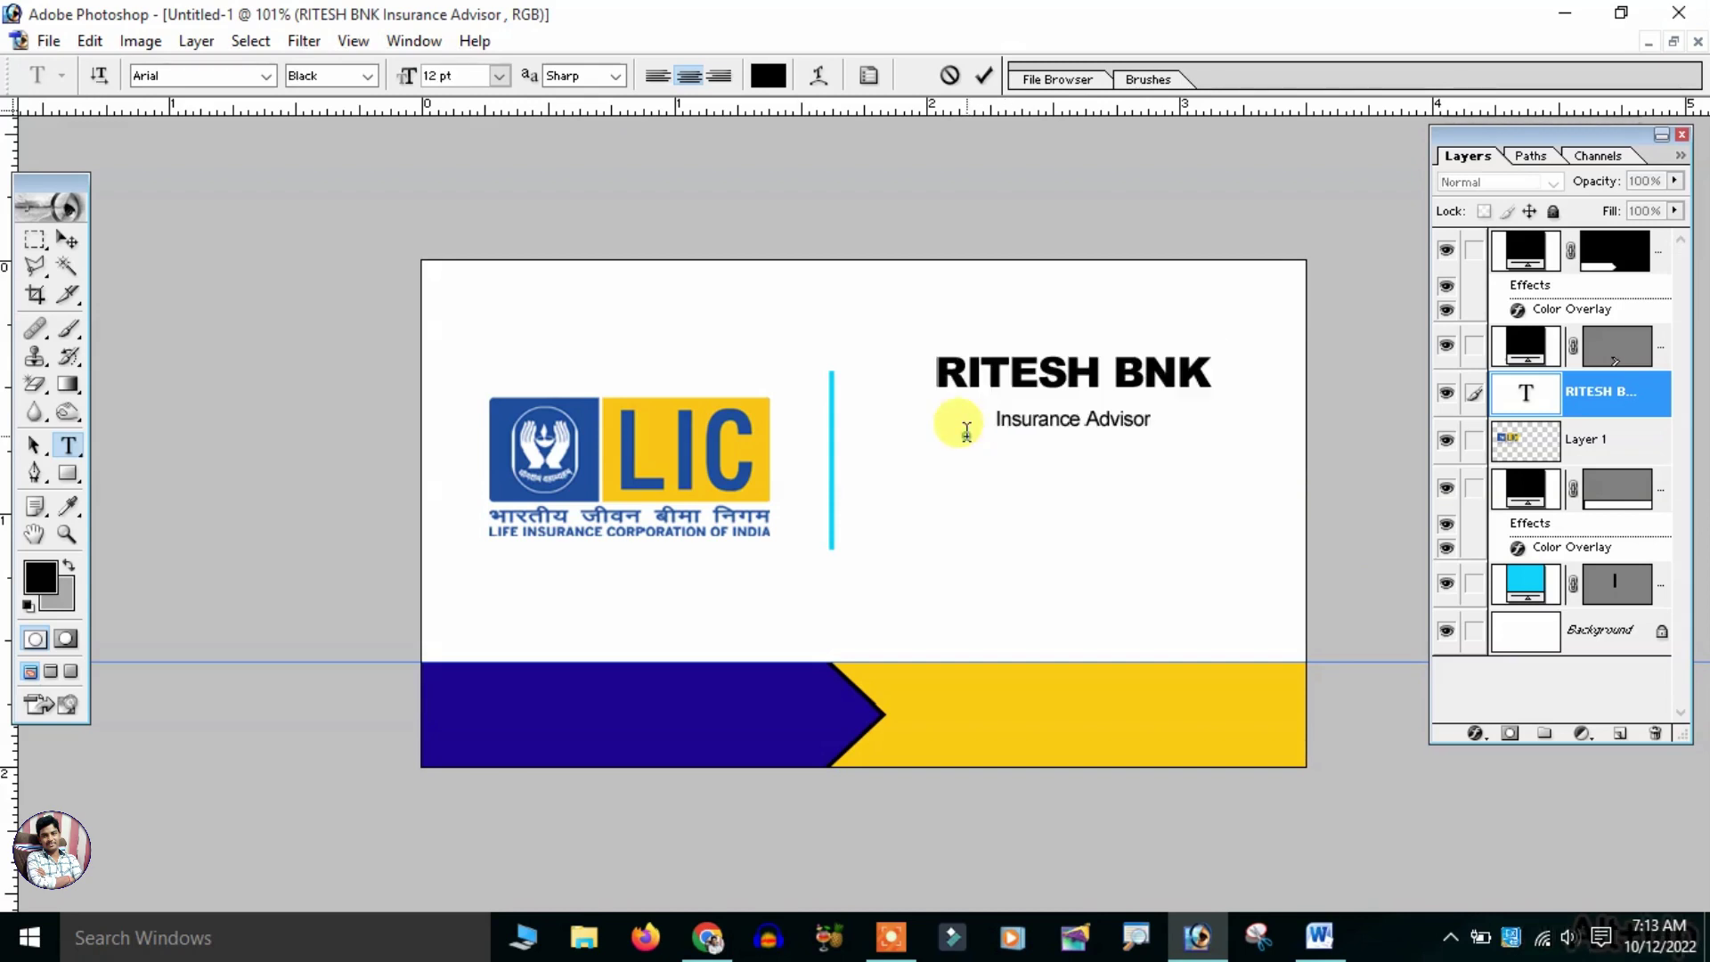
- Enlarge Insurance Advisor to 8 pt and the name line slightly, then commit the text
drag(995, 415, 1242, 429)
key(ctrl+shift+period)
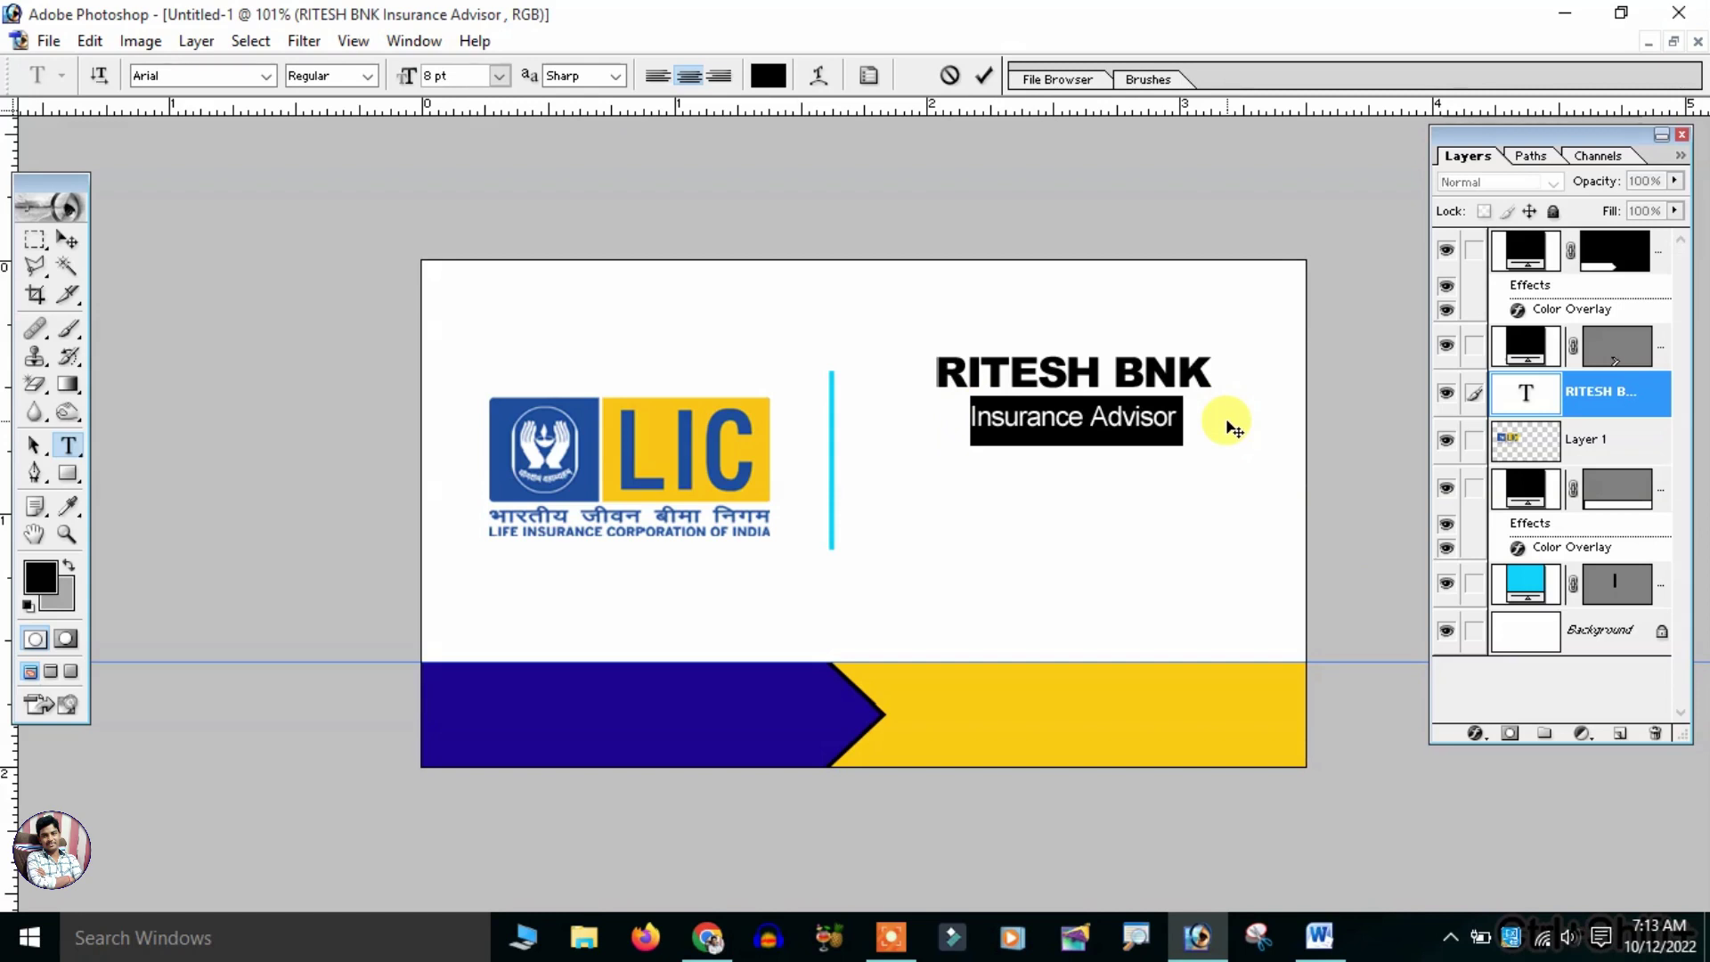
click(1187, 352)
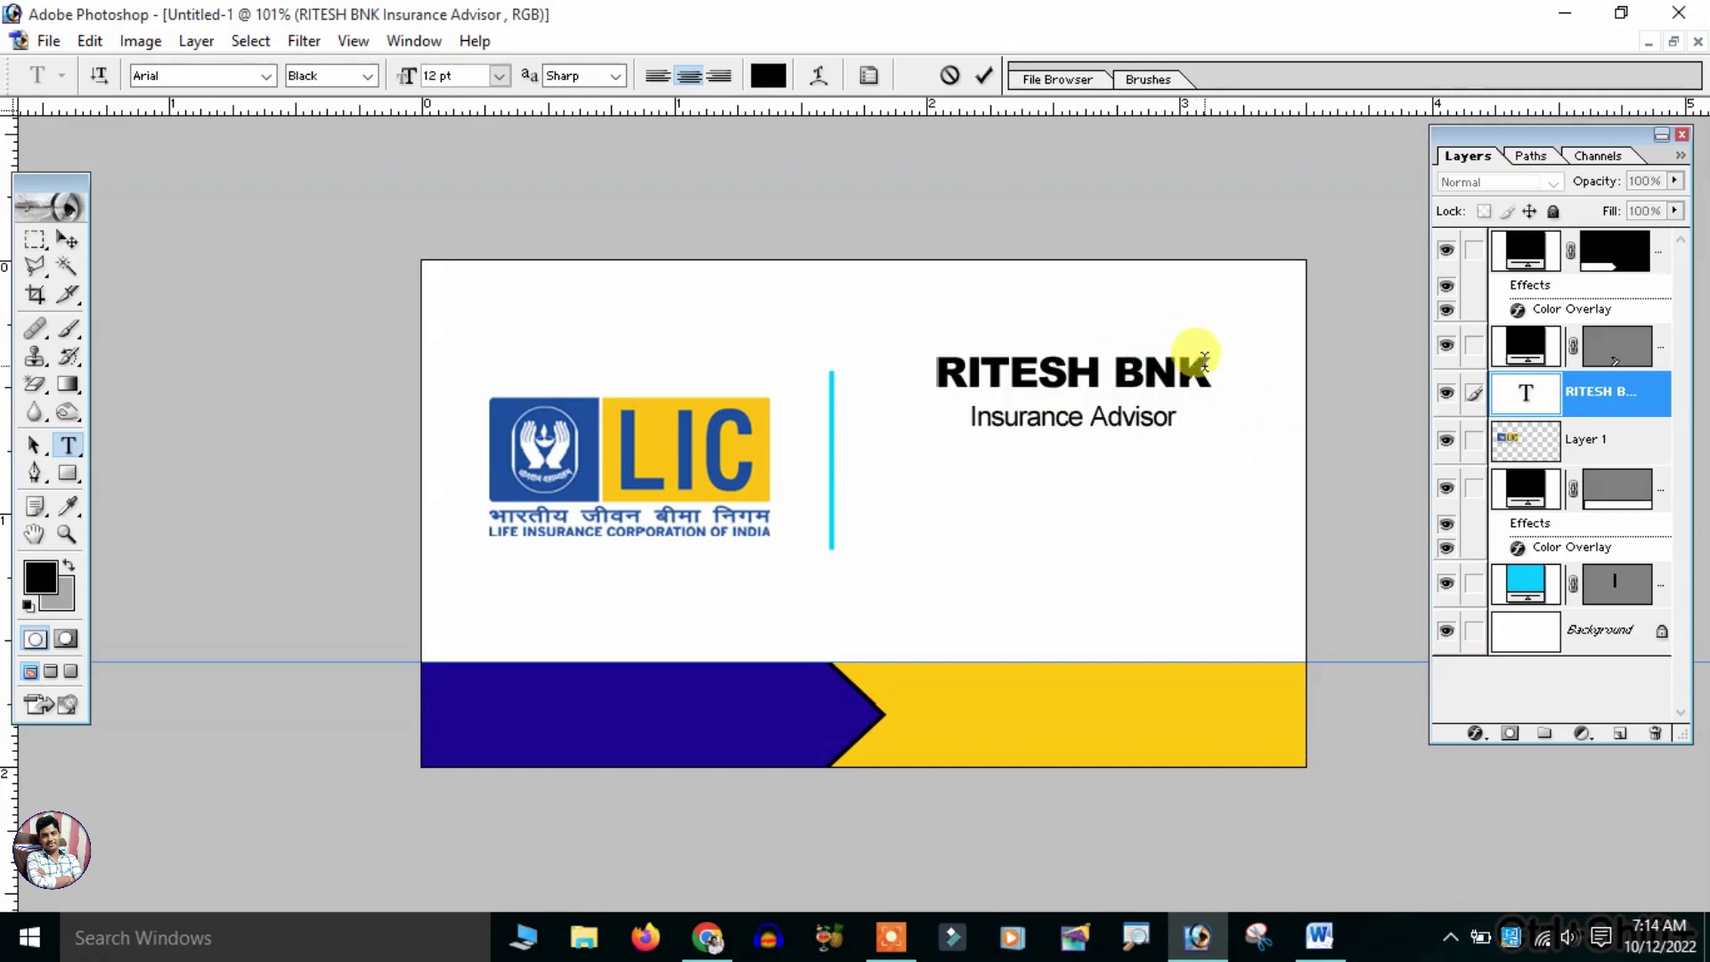
drag(1204, 359, 791, 374)
key(ctrl+shift+period)
key(ctrl+shift+period)
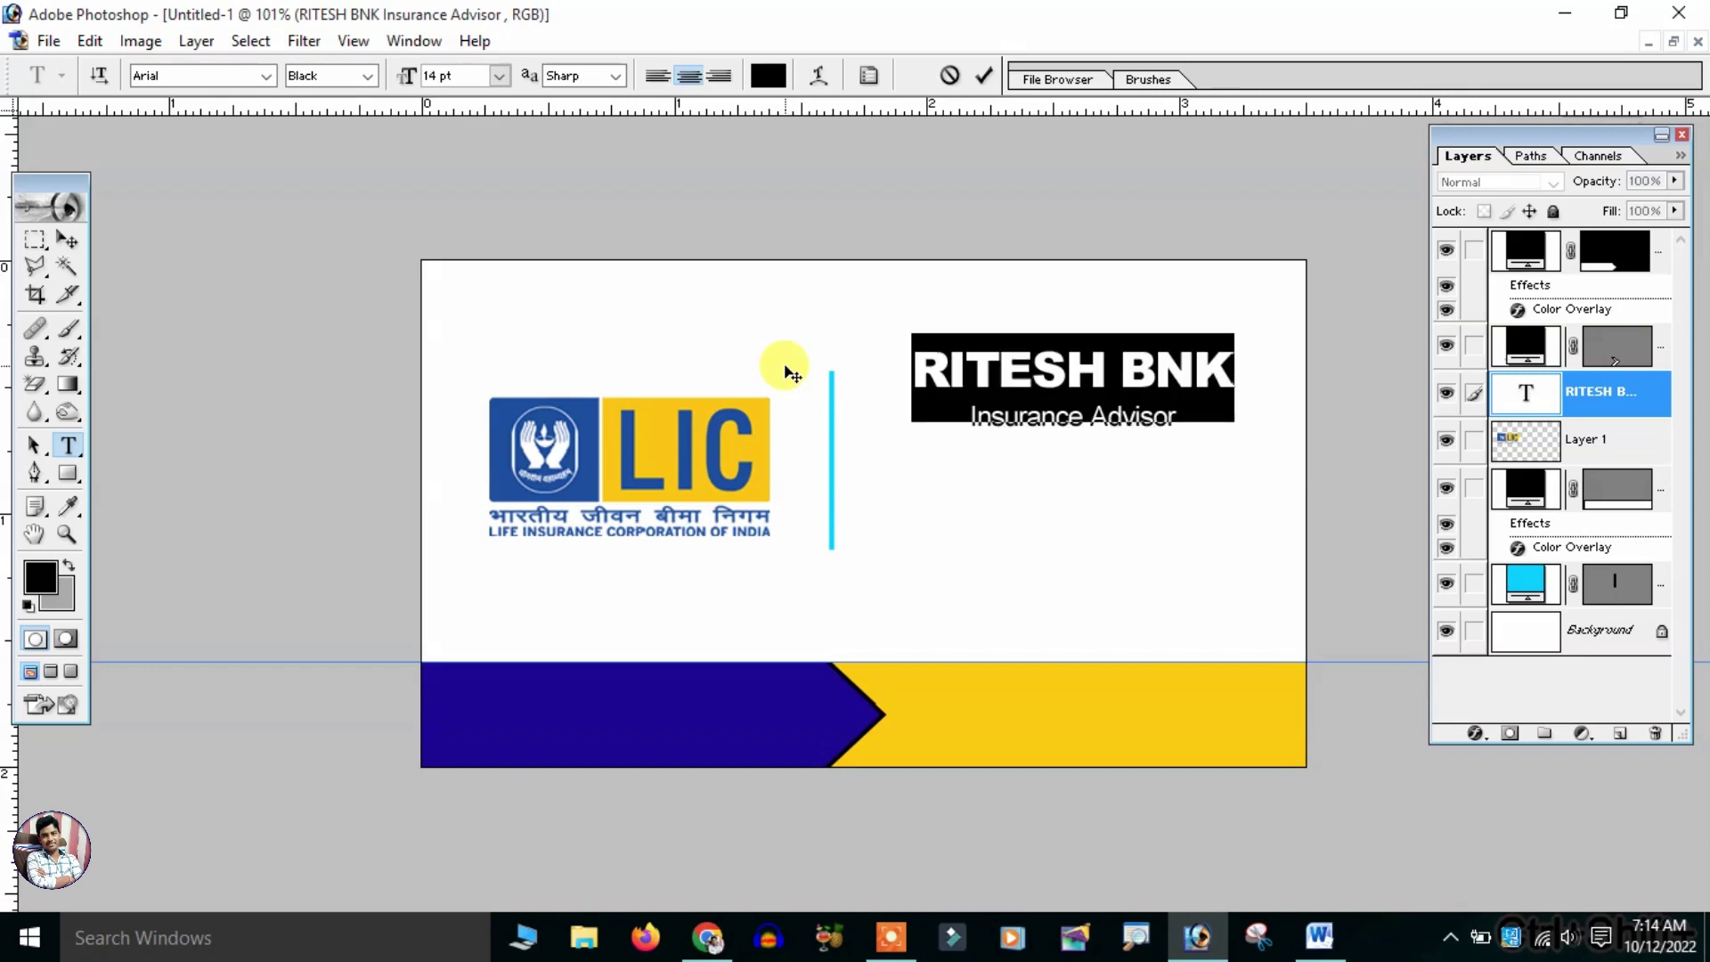
key(ctrl+Return)
- Turn the name's first word yellow and draw a thin cyan line under the name
drag(1567, 546, 1149, 409)
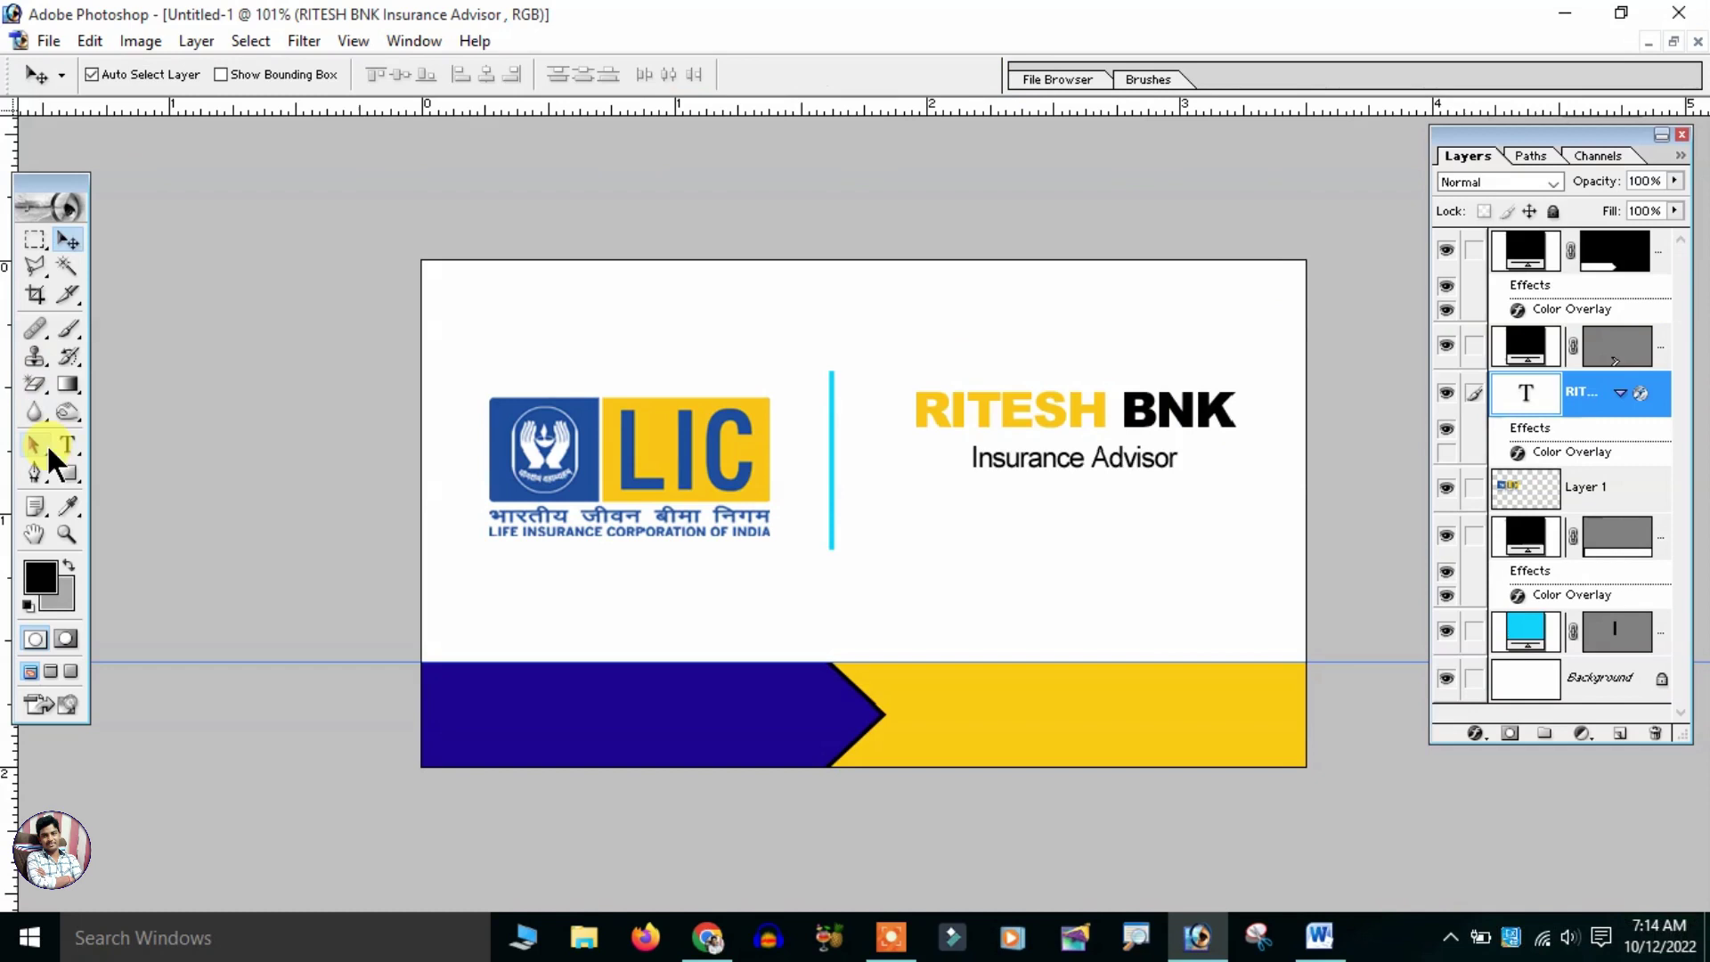
click(67, 445)
drag(908, 432, 1240, 436)
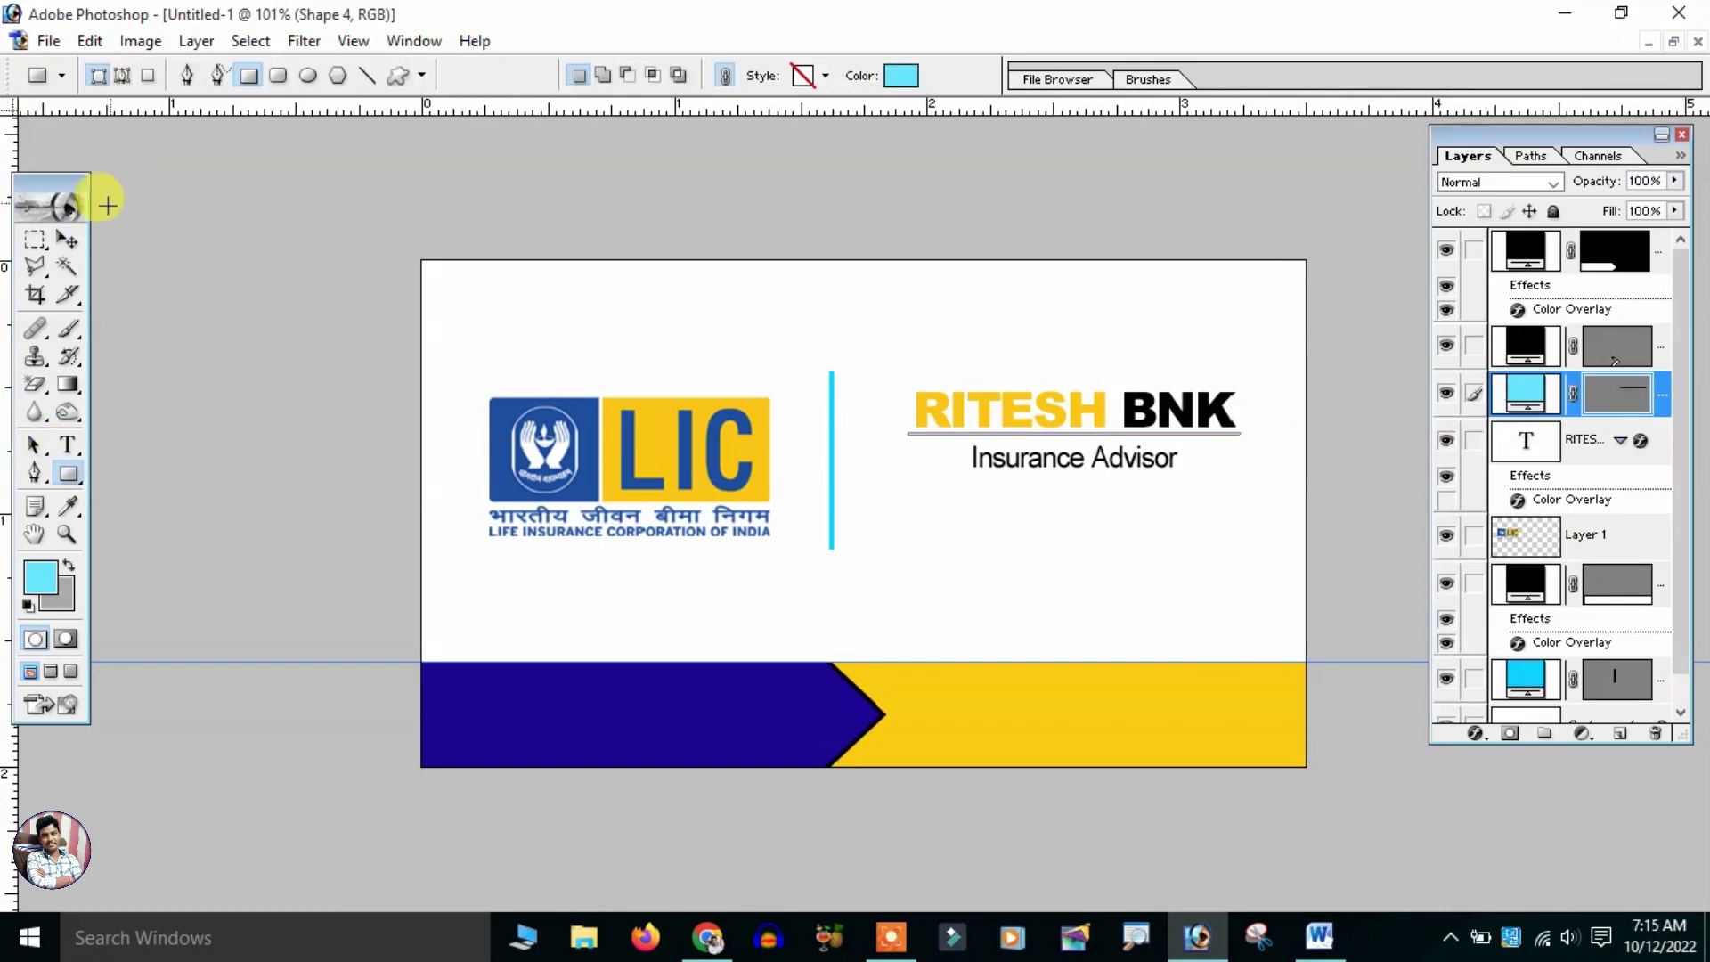
click(67, 240)
click(974, 534)
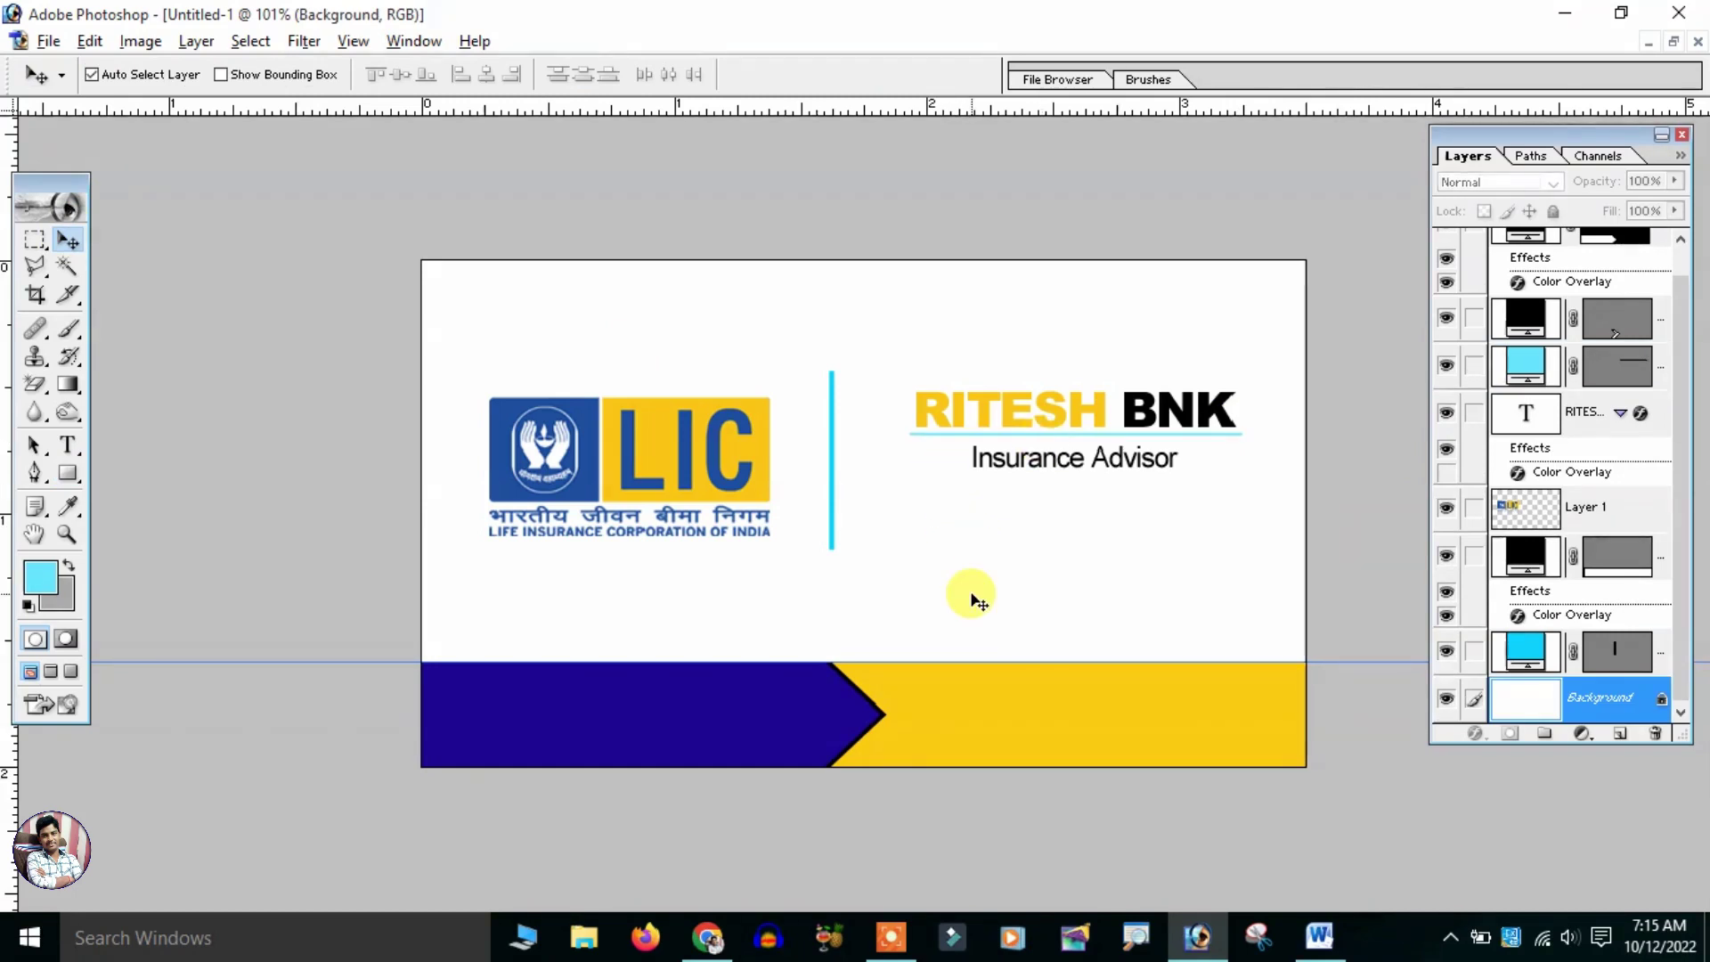
key(alt+Tab)
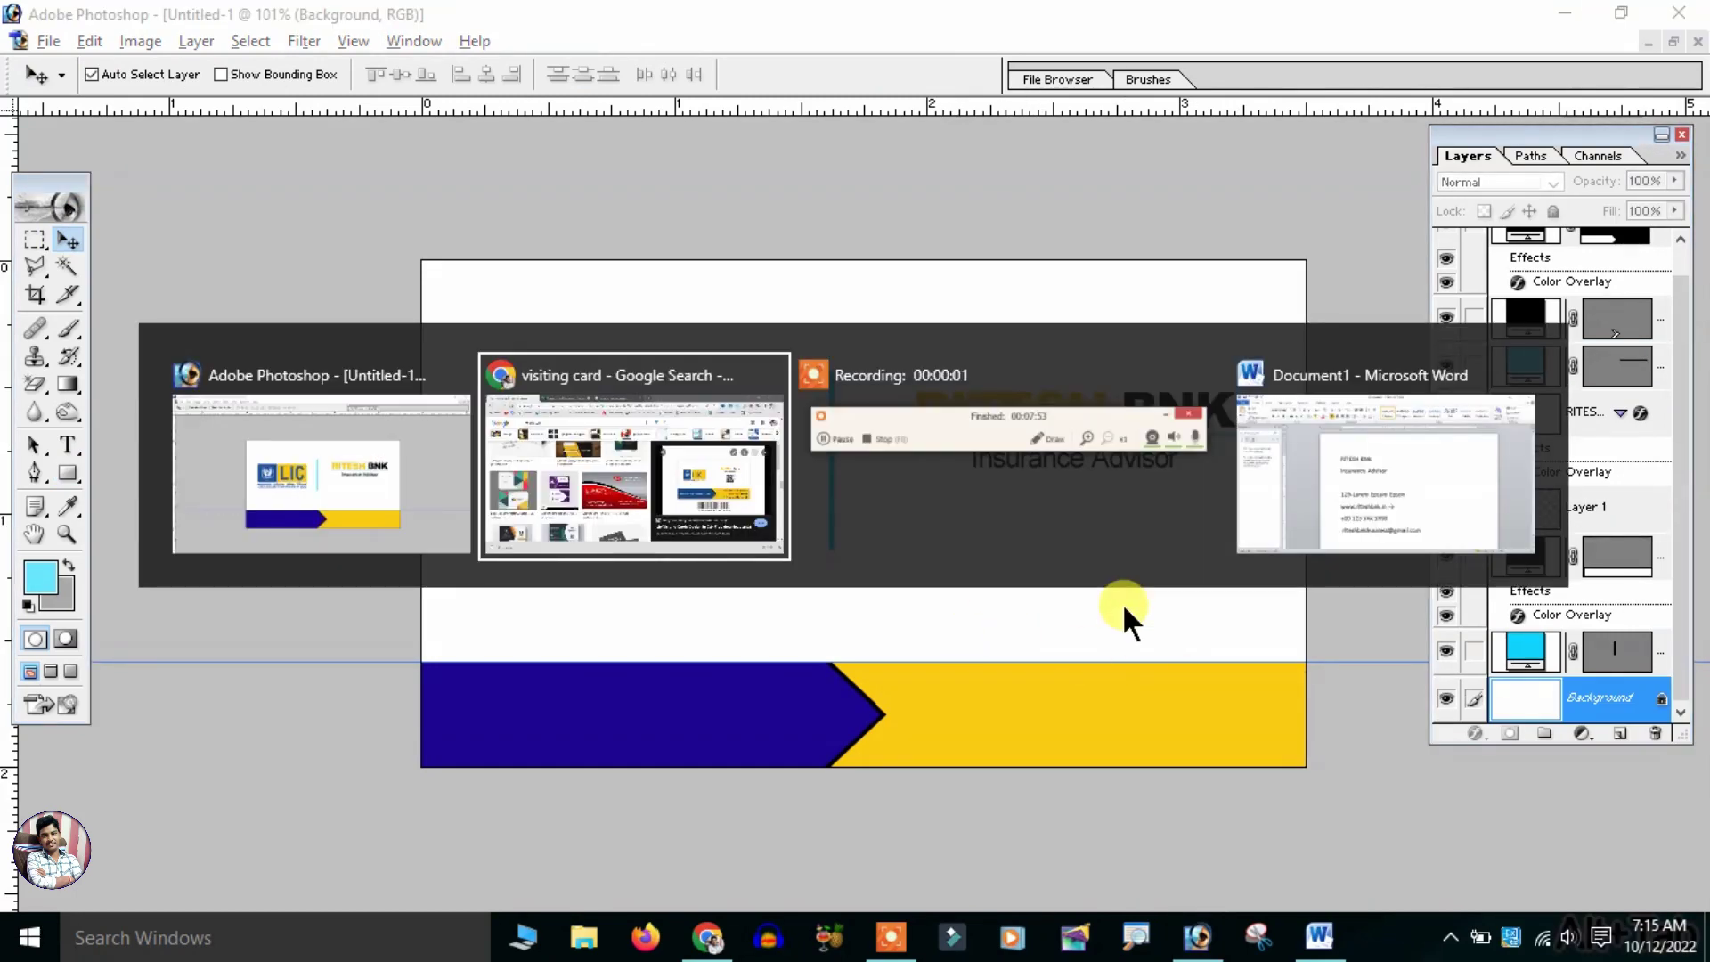
- Search Google Images for 'barcode logo'
key(ctrl+Tab)
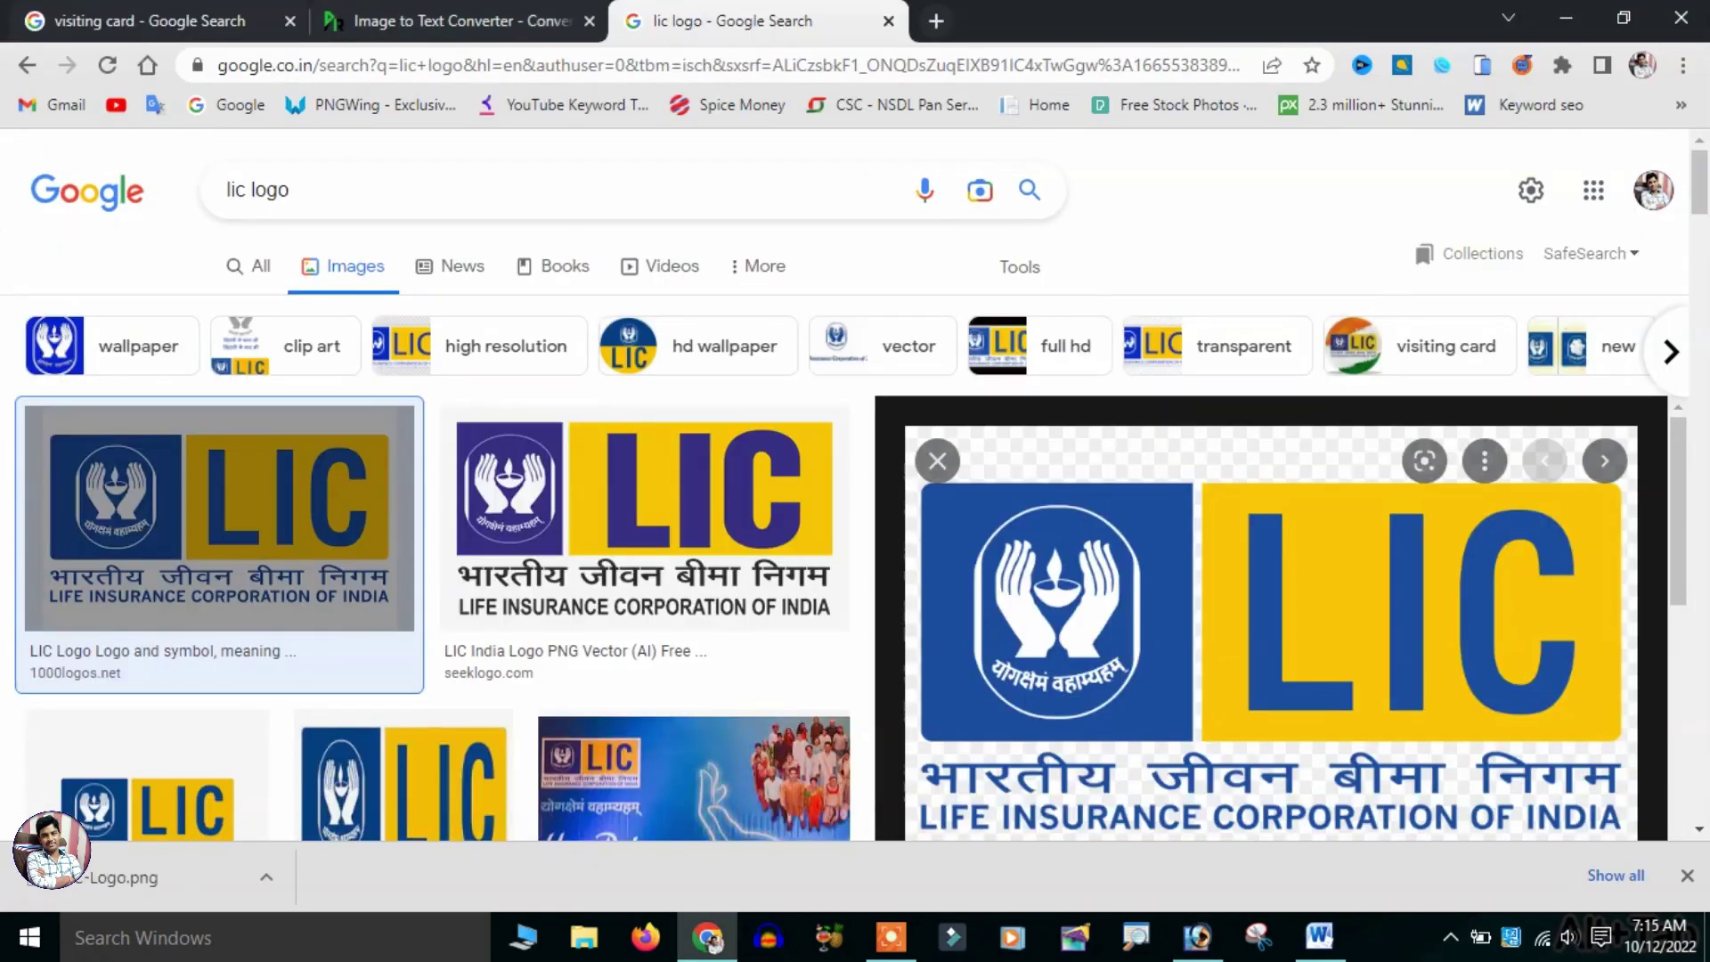
click(492, 198)
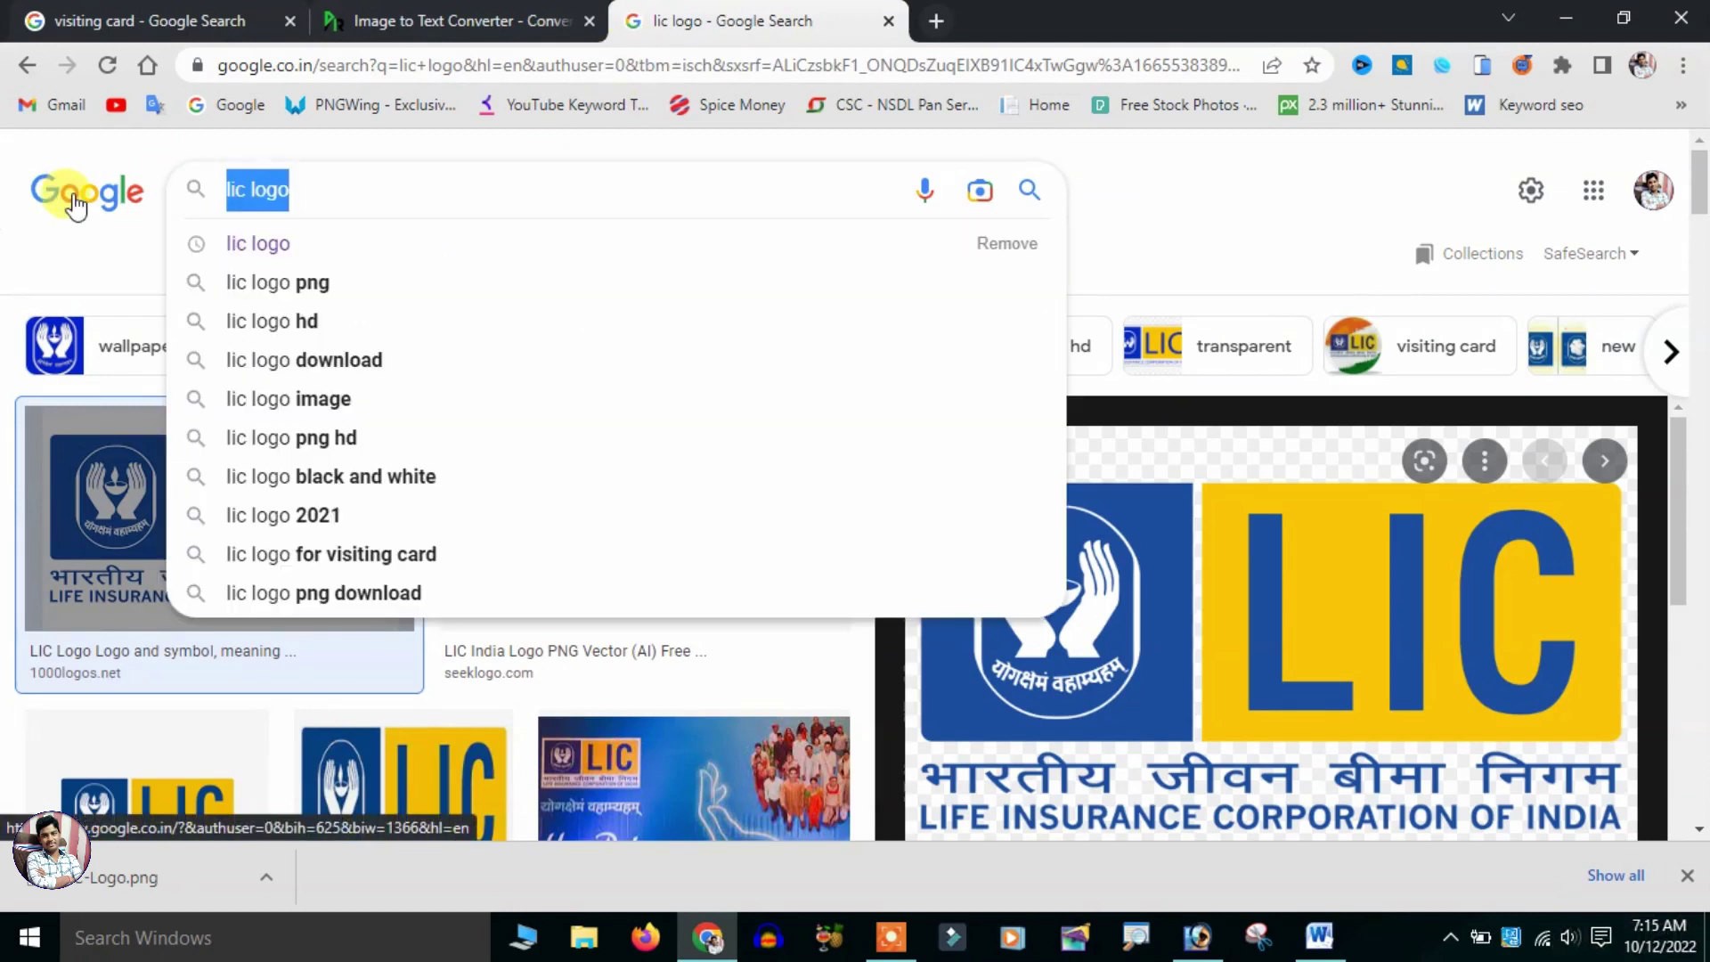
text(barco)
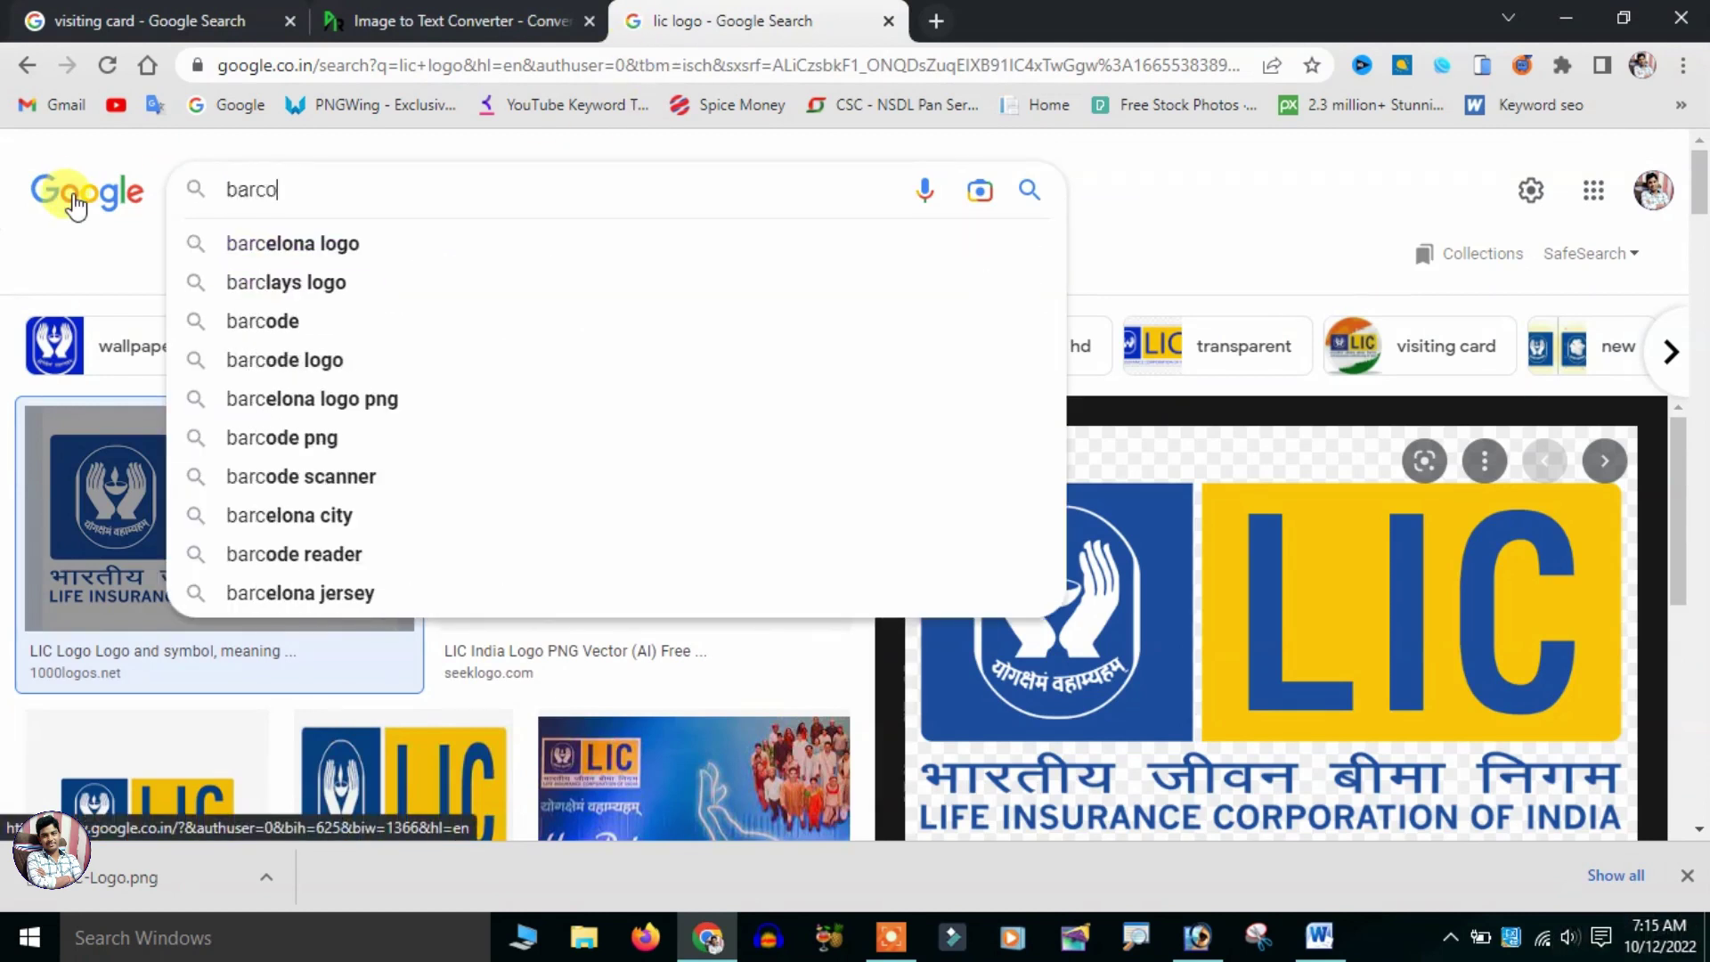
text(de)
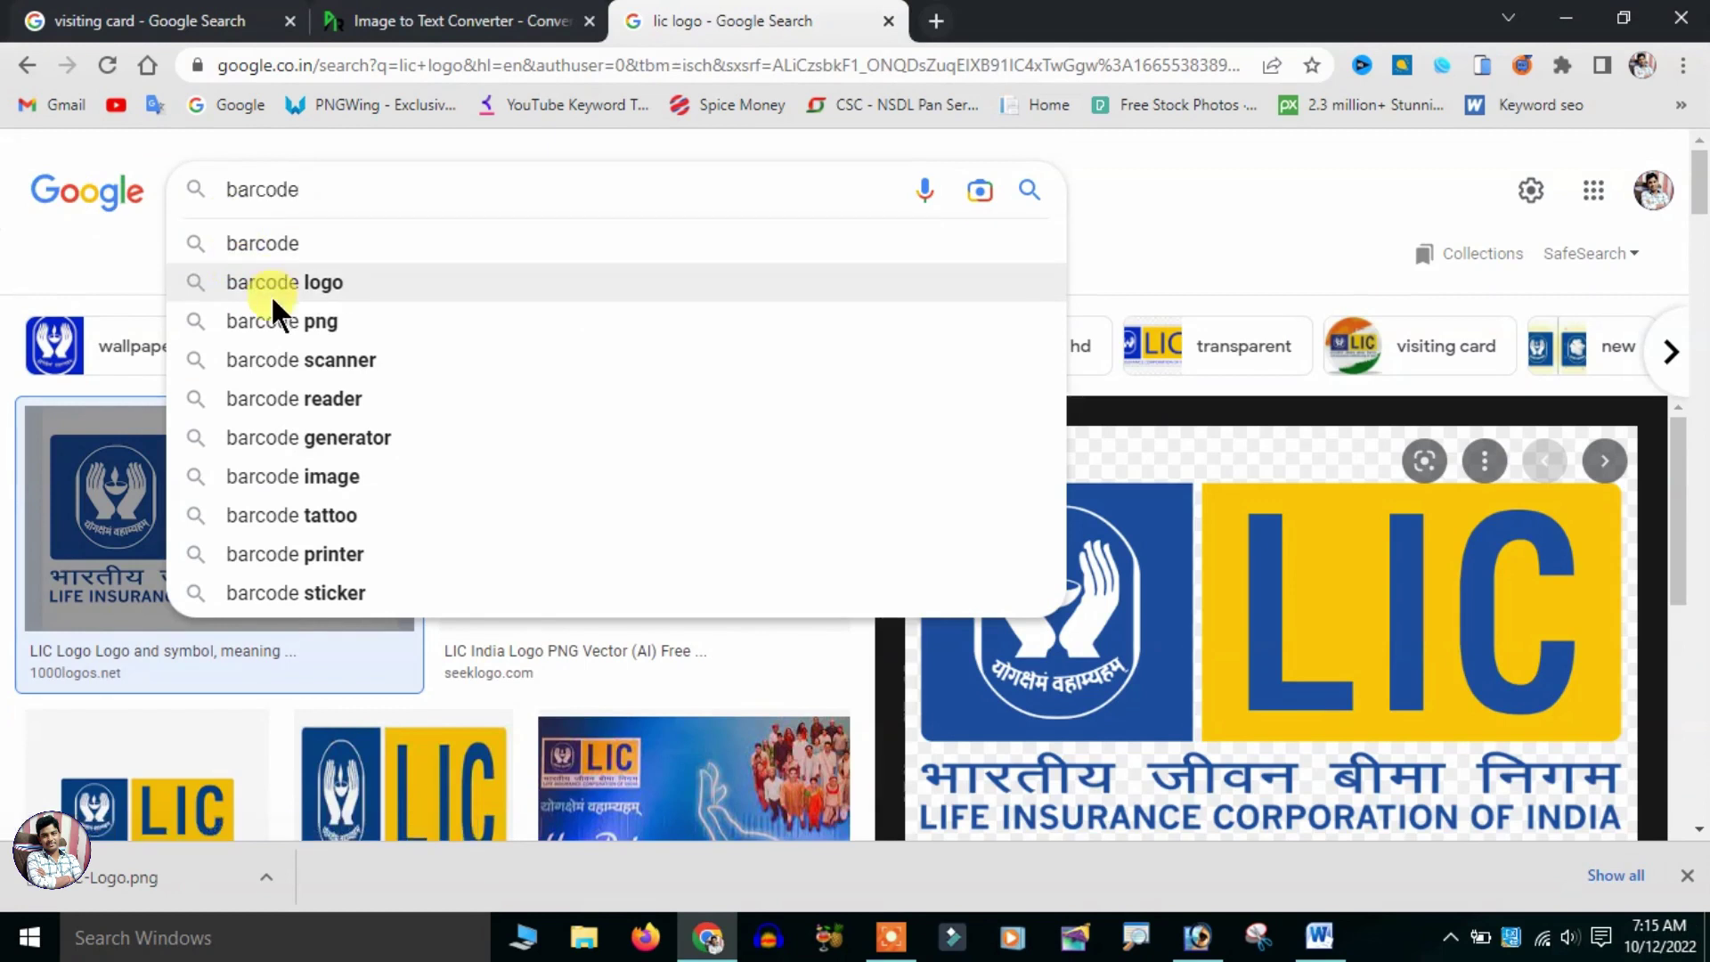
click(293, 297)
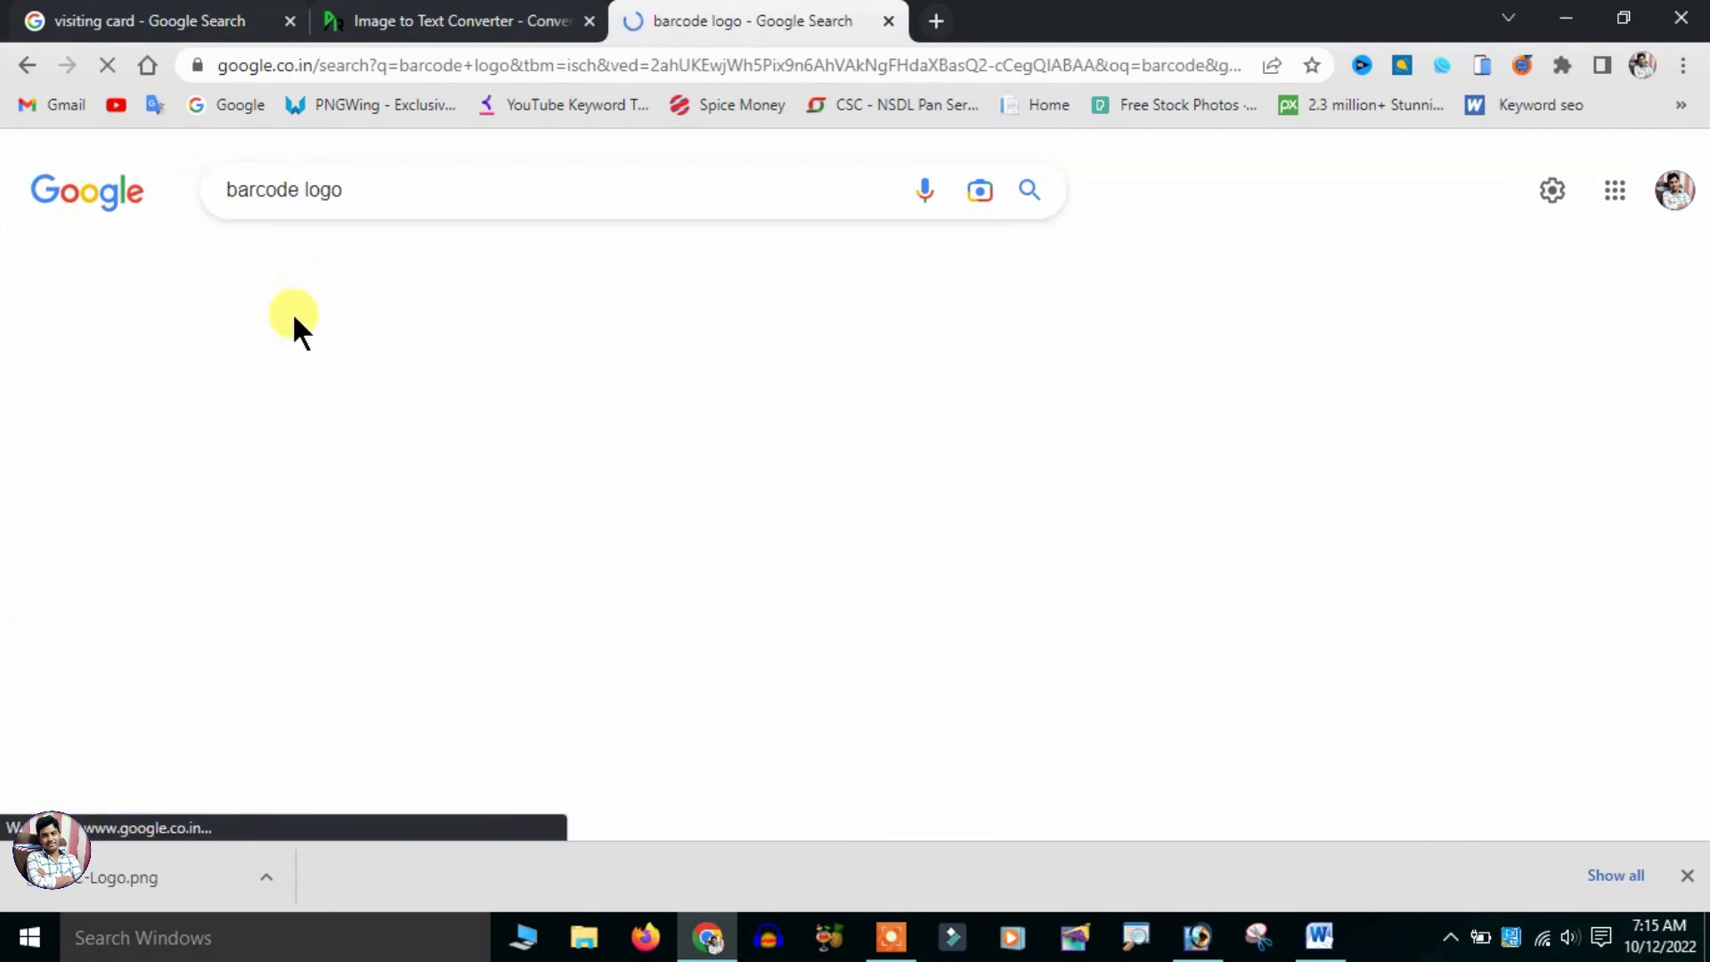
- Copy the large QR code image from its preview
scroll(712, 492, down, 3)
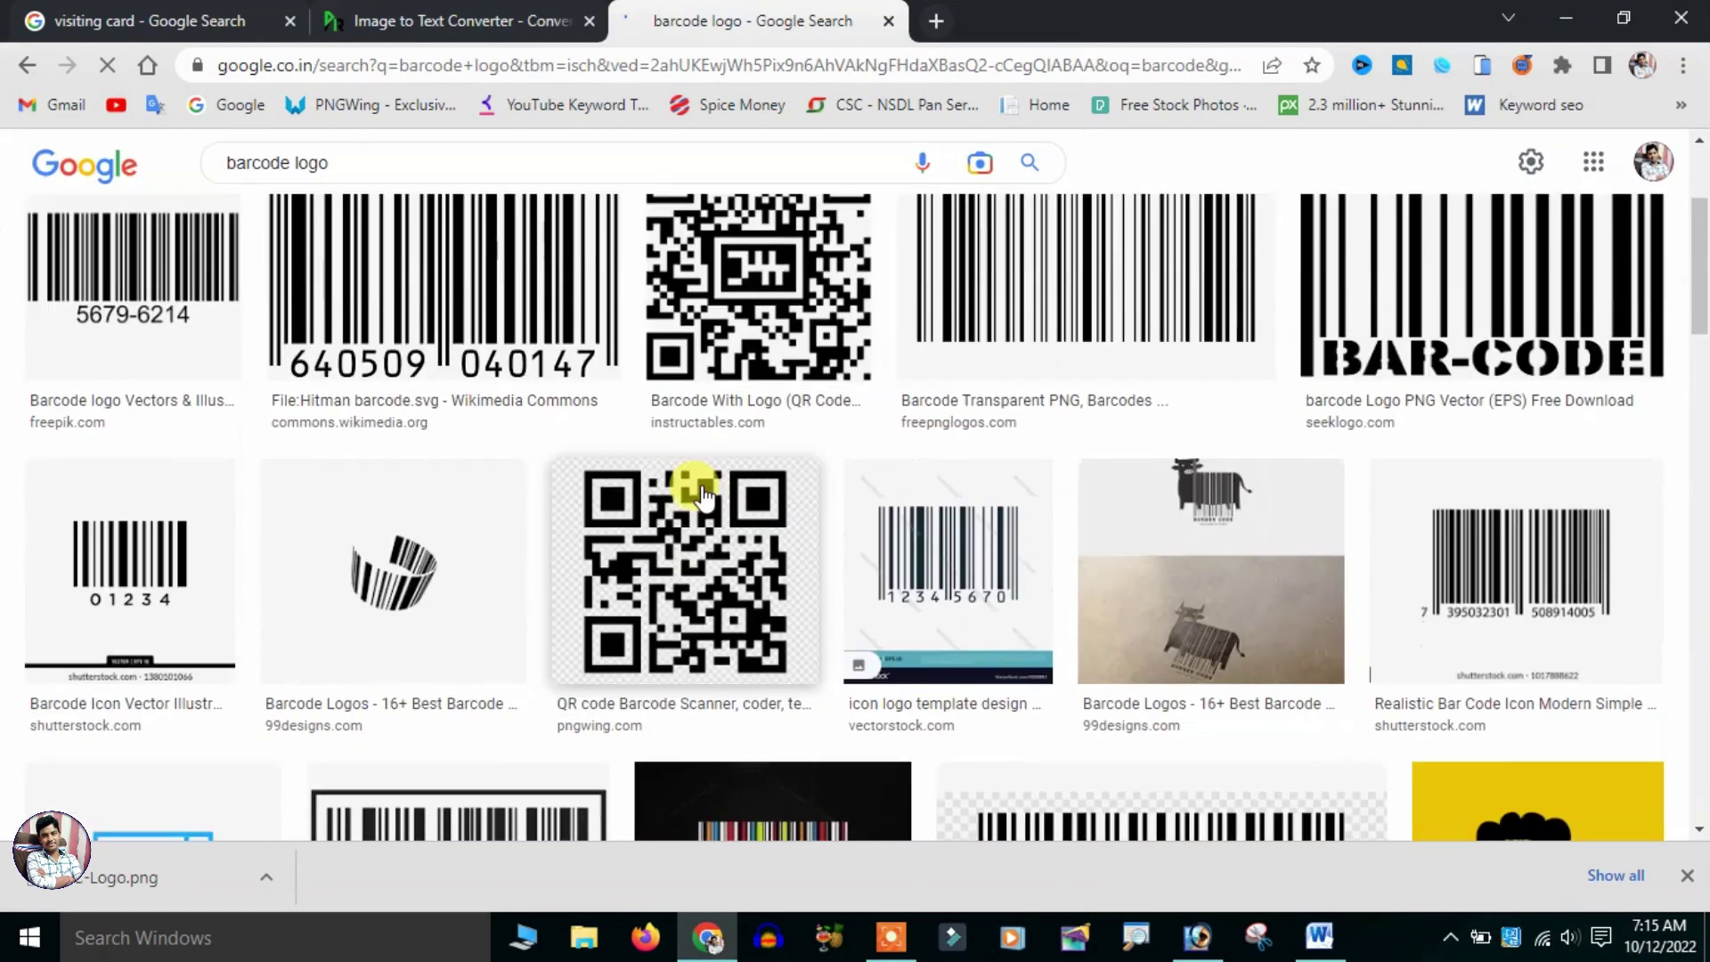
click(698, 489)
right_click(1282, 466)
click(1375, 716)
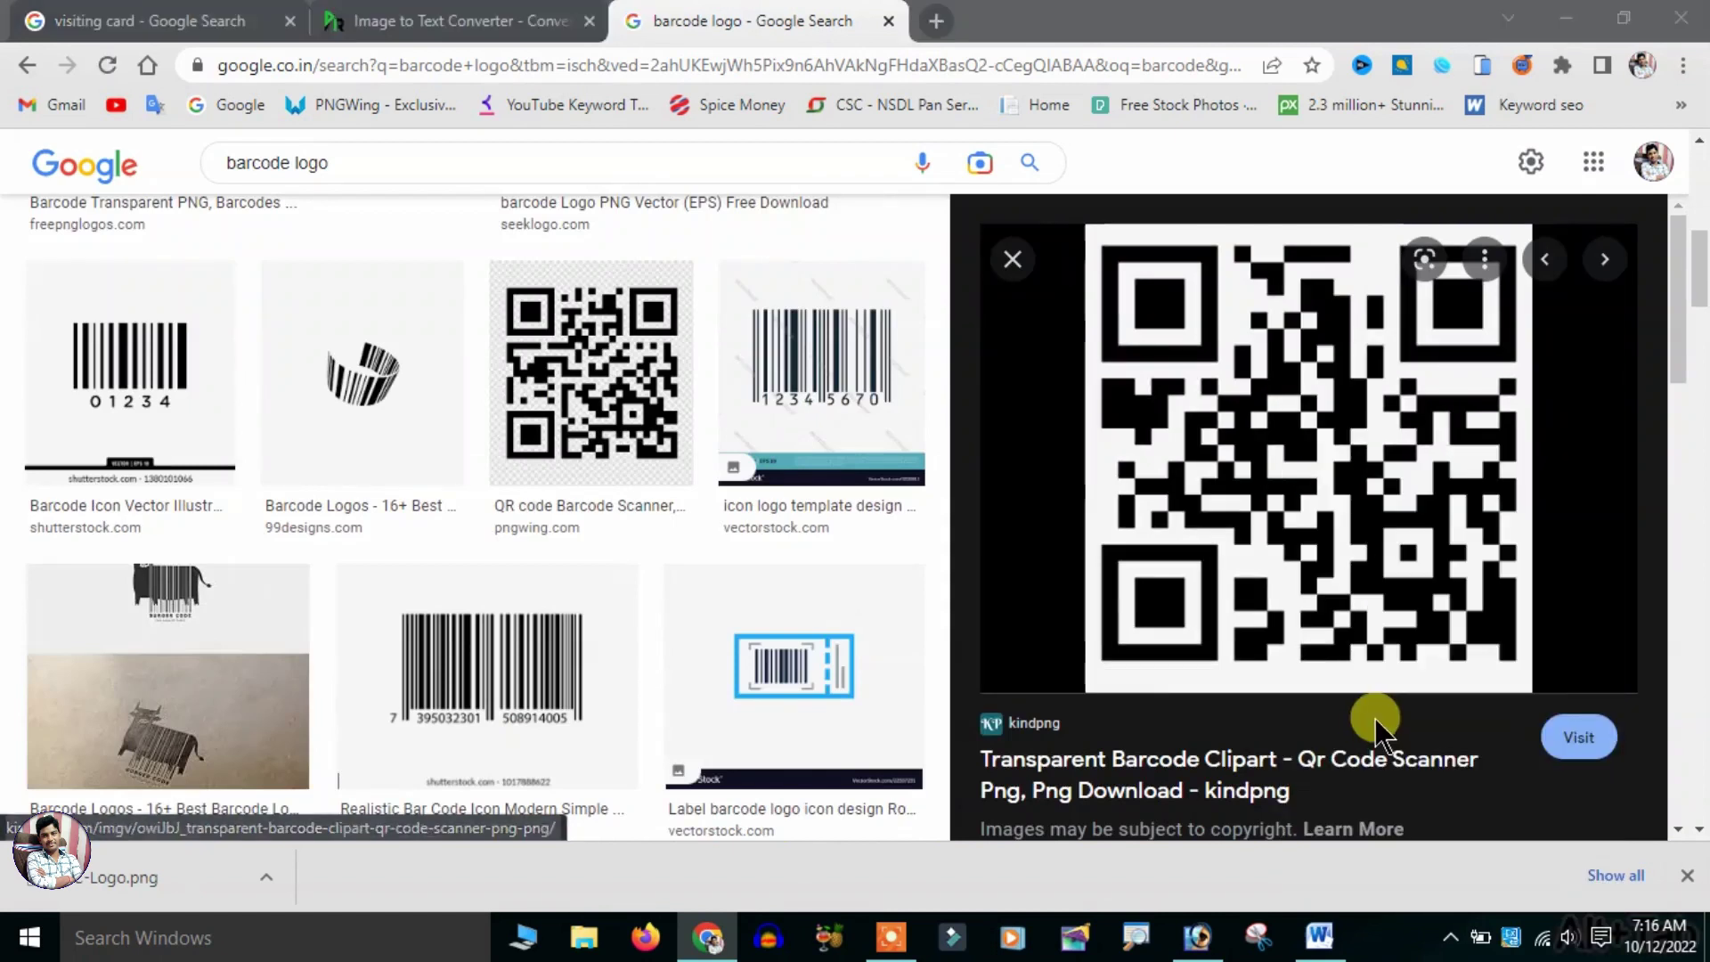
key(alt+Tab)
- Paste the QR code, scale it to about a quarter size, and place it beneath the name
key(ctrl+v)
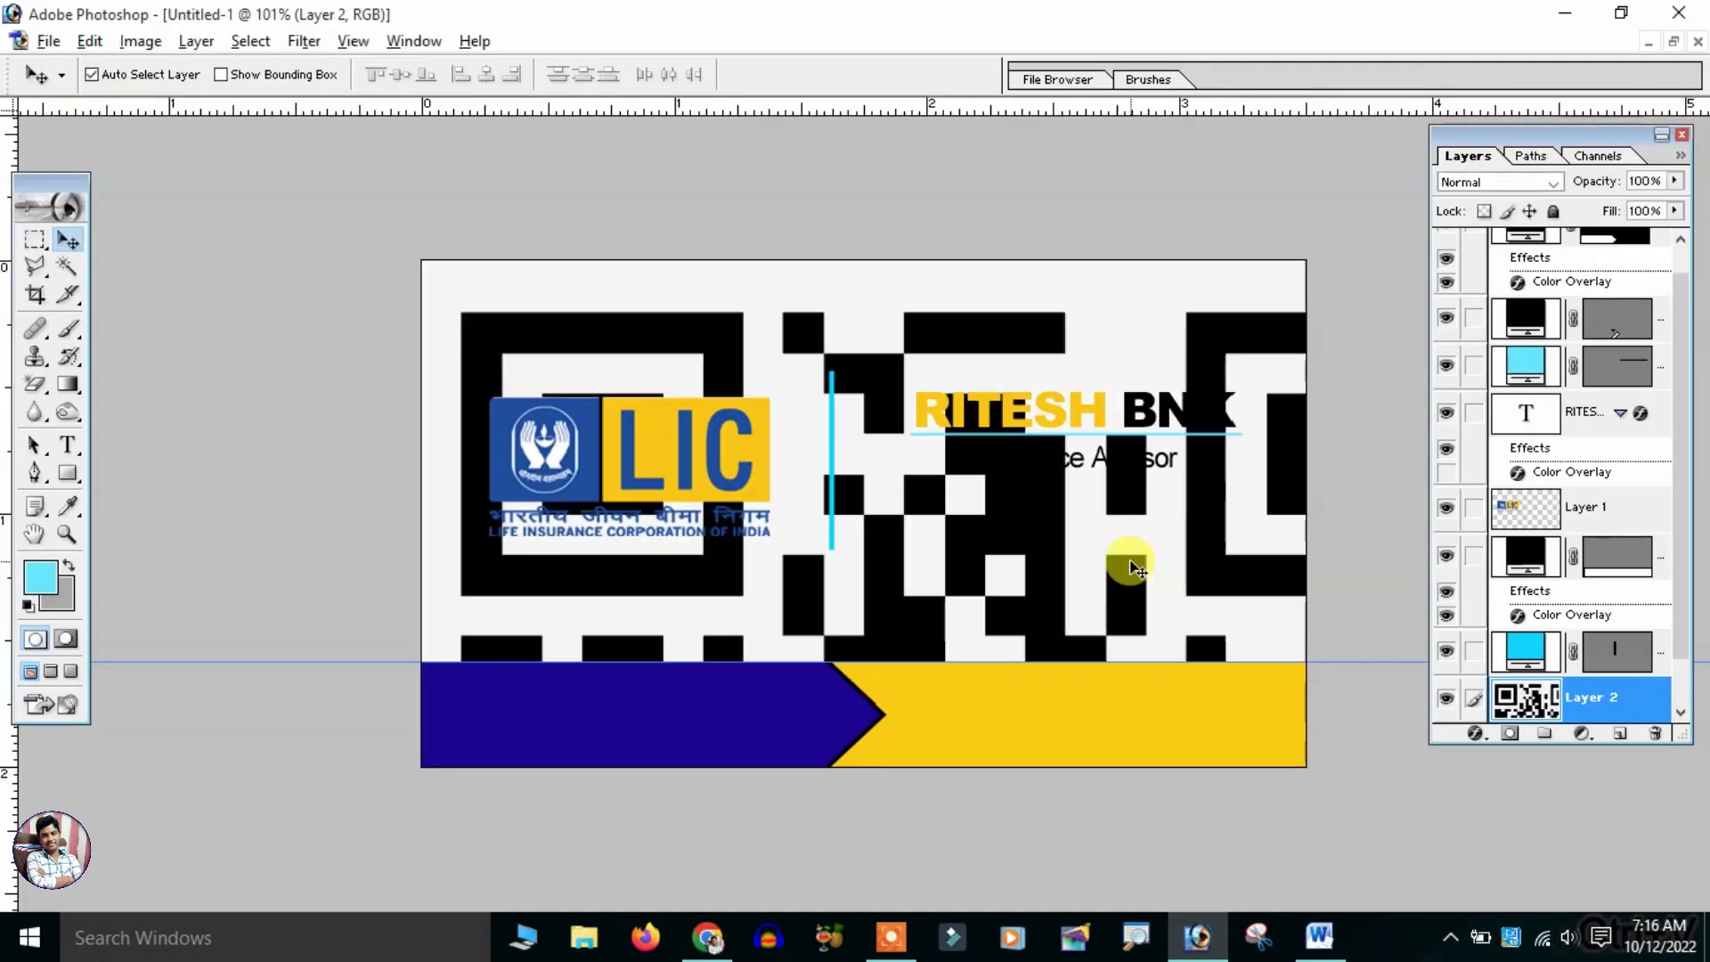
key(ctrl+t)
drag(425, 264, 841, 699)
drag(1039, 623, 1106, 421)
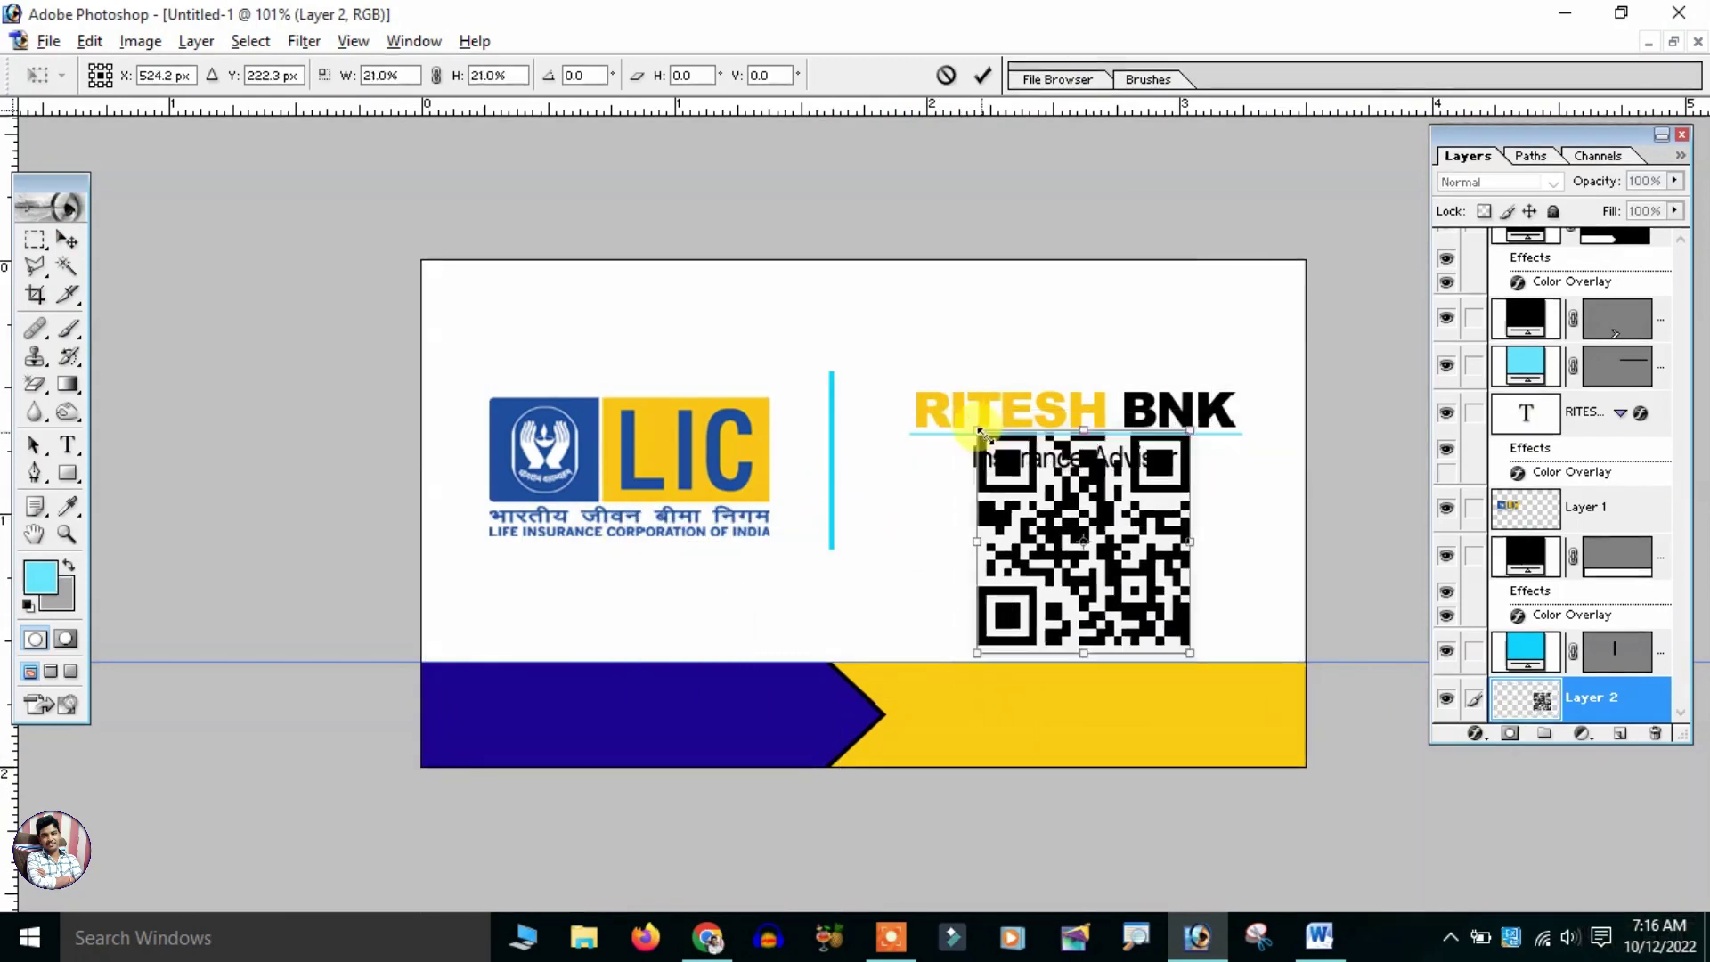
key(Return)
click(1594, 697)
click(74, 440)
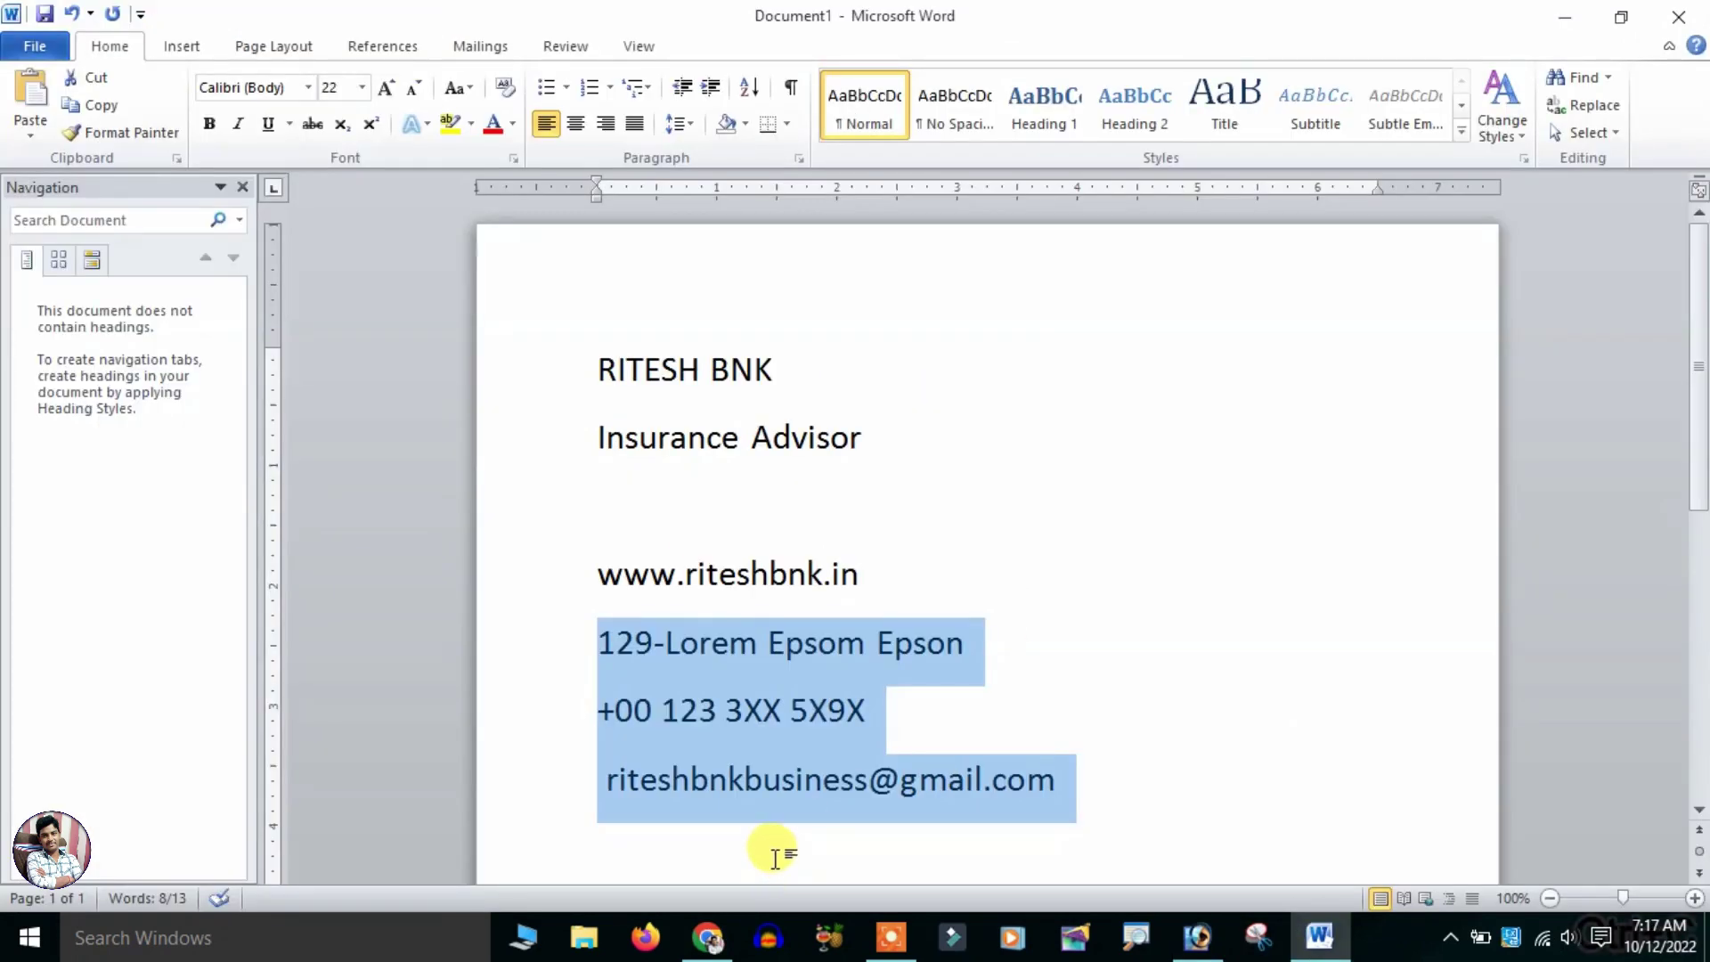
click(1195, 935)
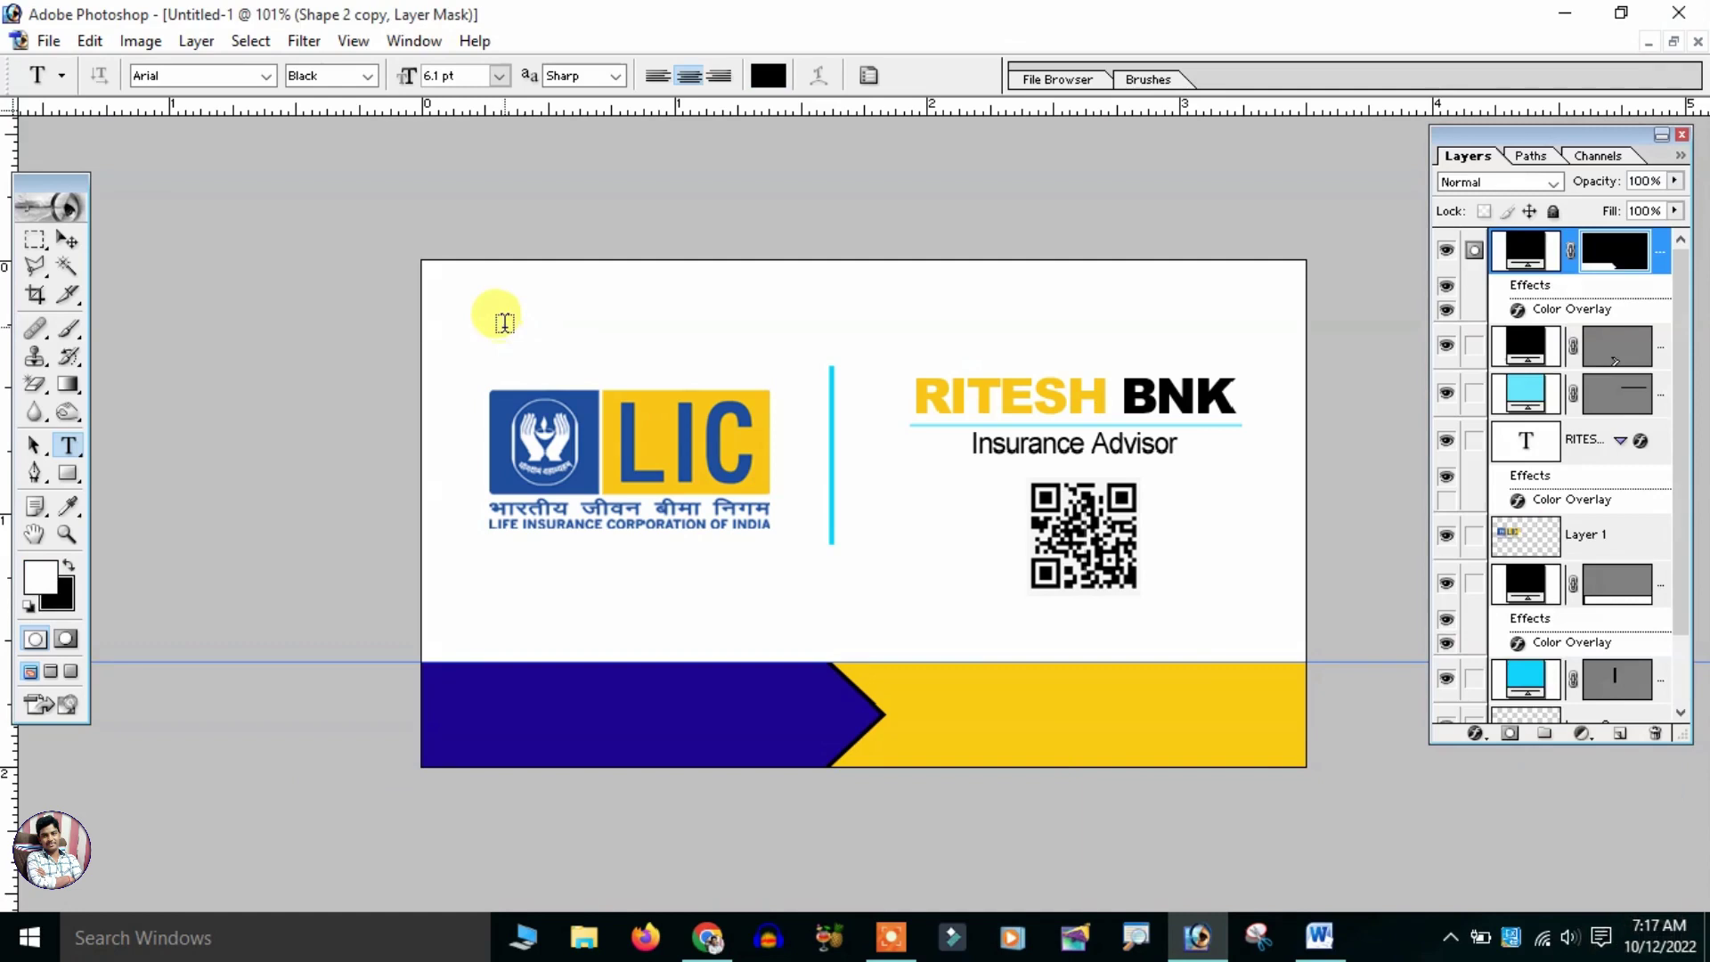
- Paste the address, phone and e-mail lines as a new text block lower on the card
click(504, 322)
key(ctrl+v)
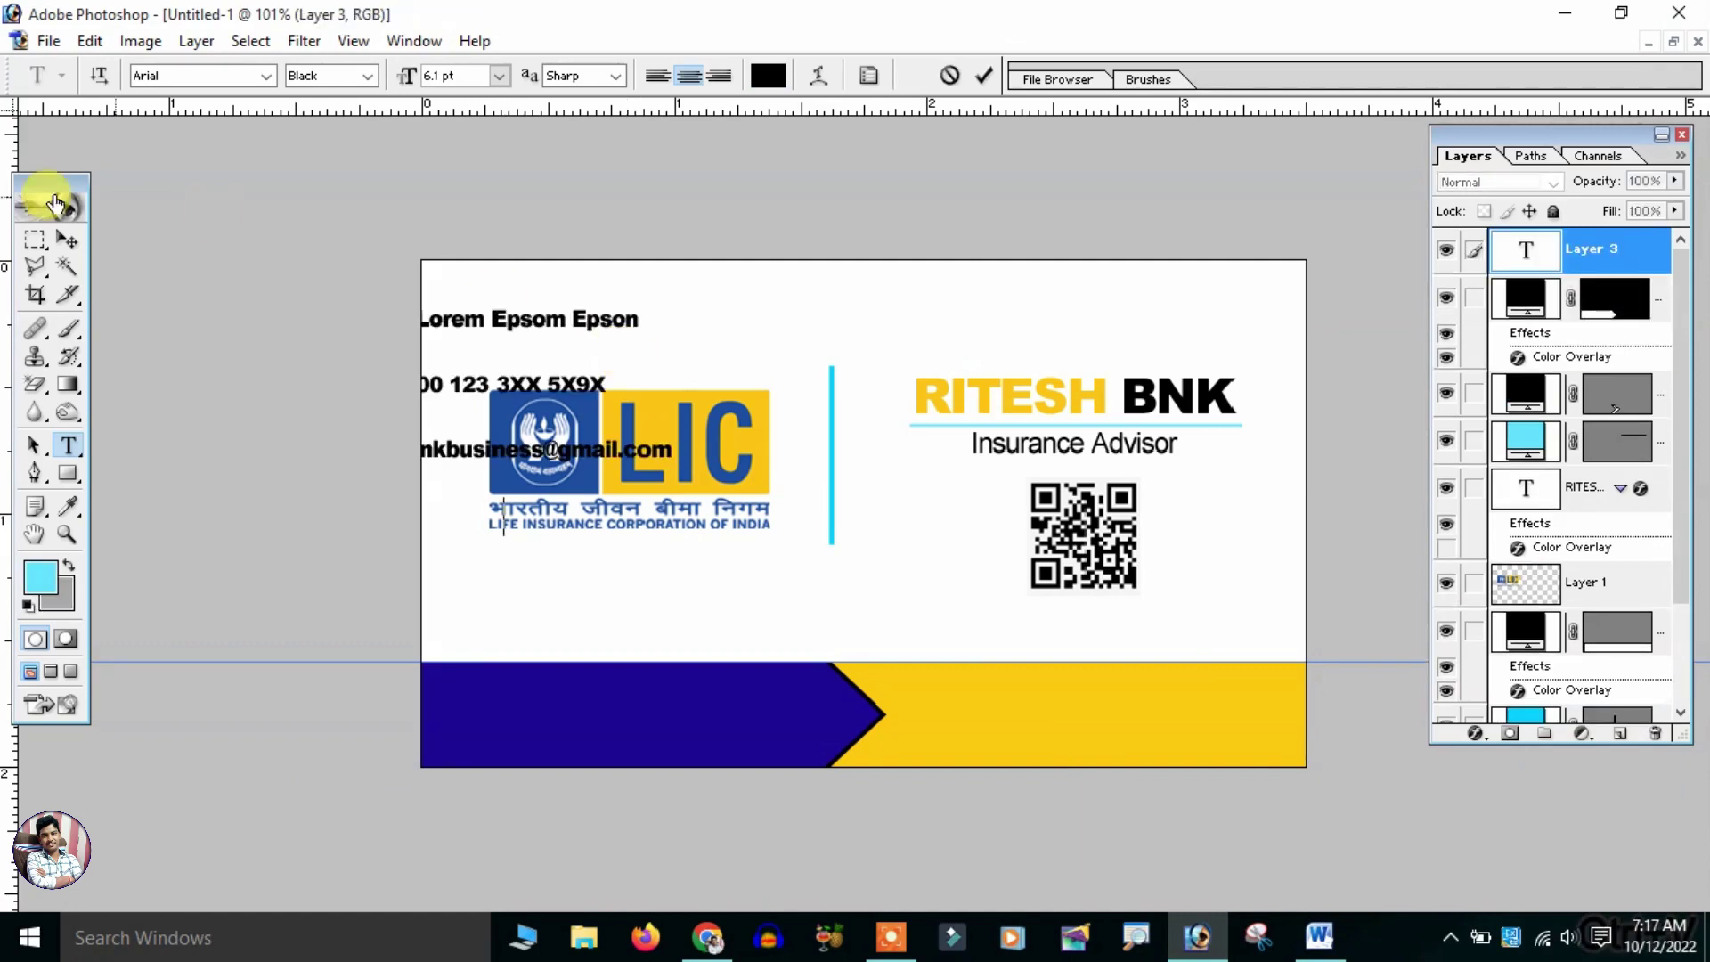
click(79, 242)
mouse_move(501, 330)
mouse_down()
mouse_move(1079, 703)
mouse_move(921, 508)
mouse_up()
- Left-align the contact lines, tighten their leading, and move them onto the yellow band
click(69, 444)
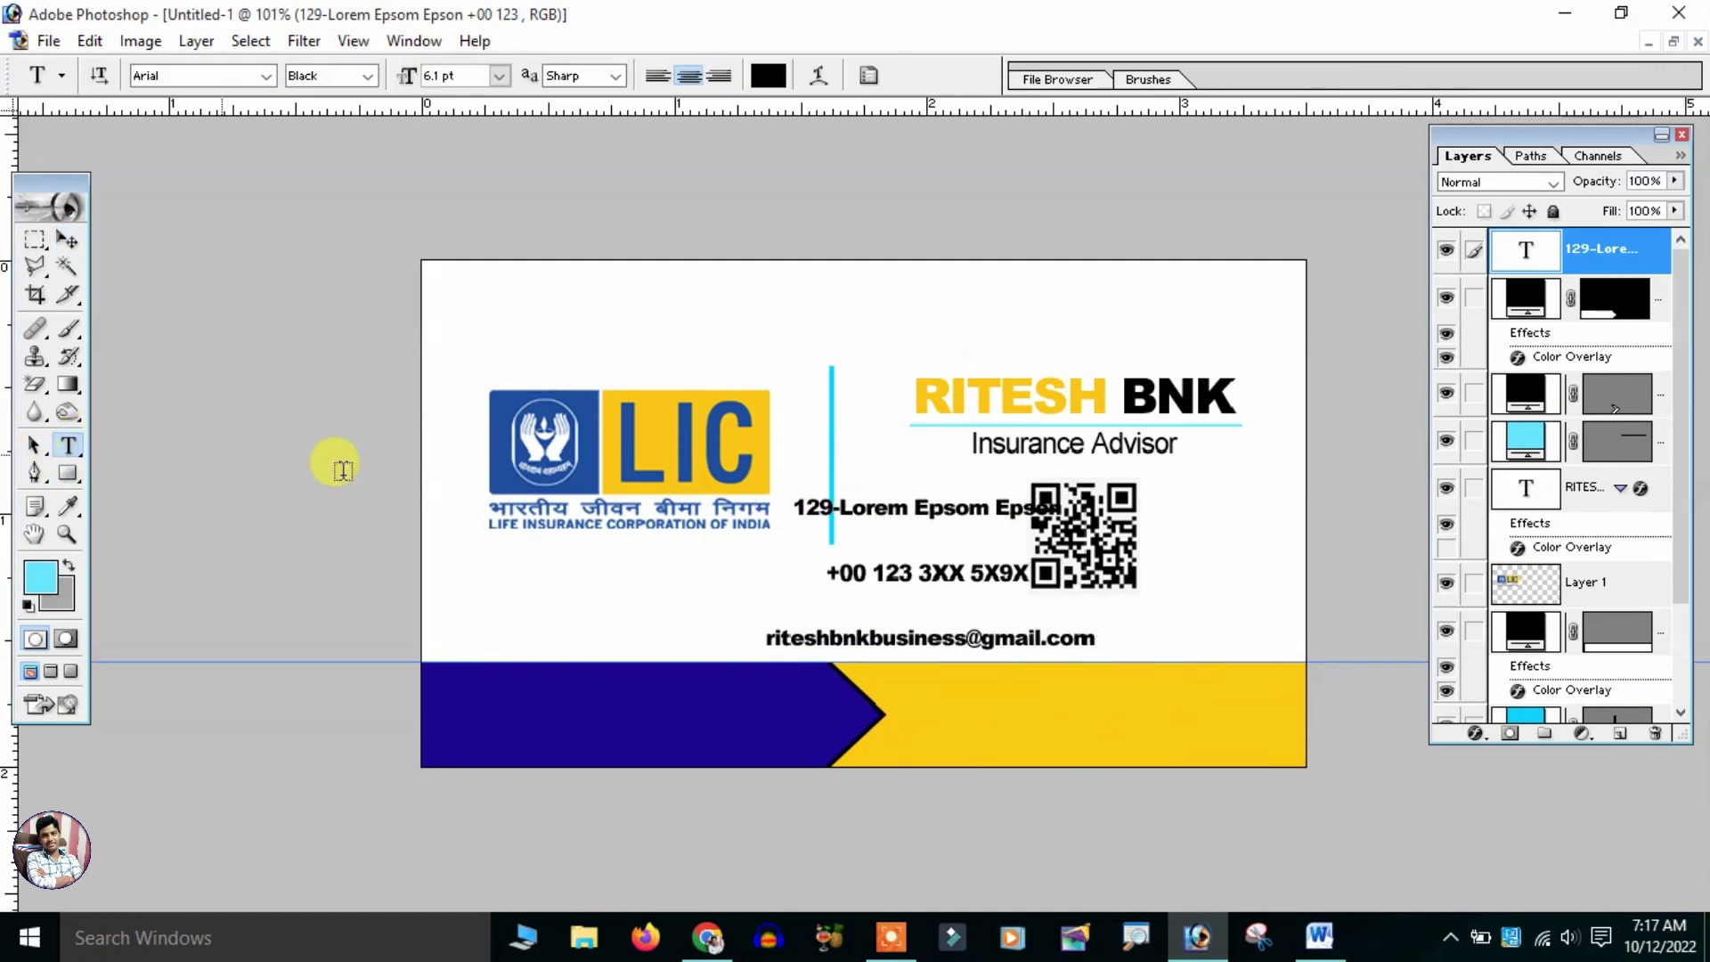
key(ctrl+a)
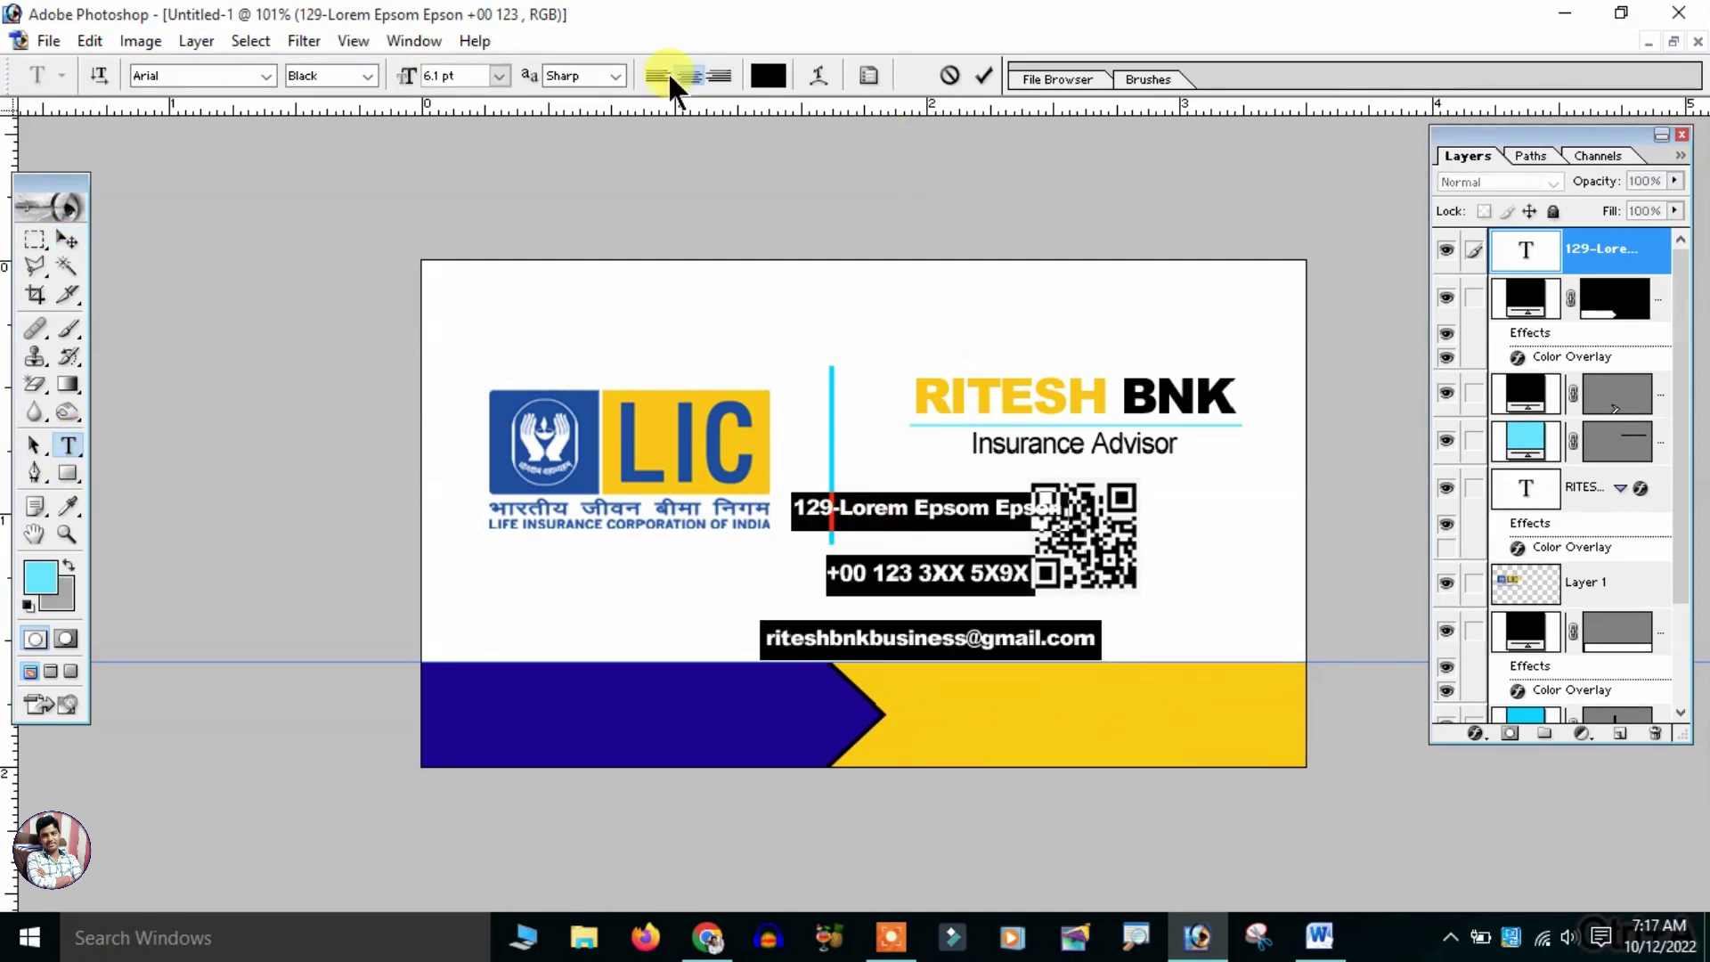
click(659, 77)
key(alt+Up)
key(alt+Up)
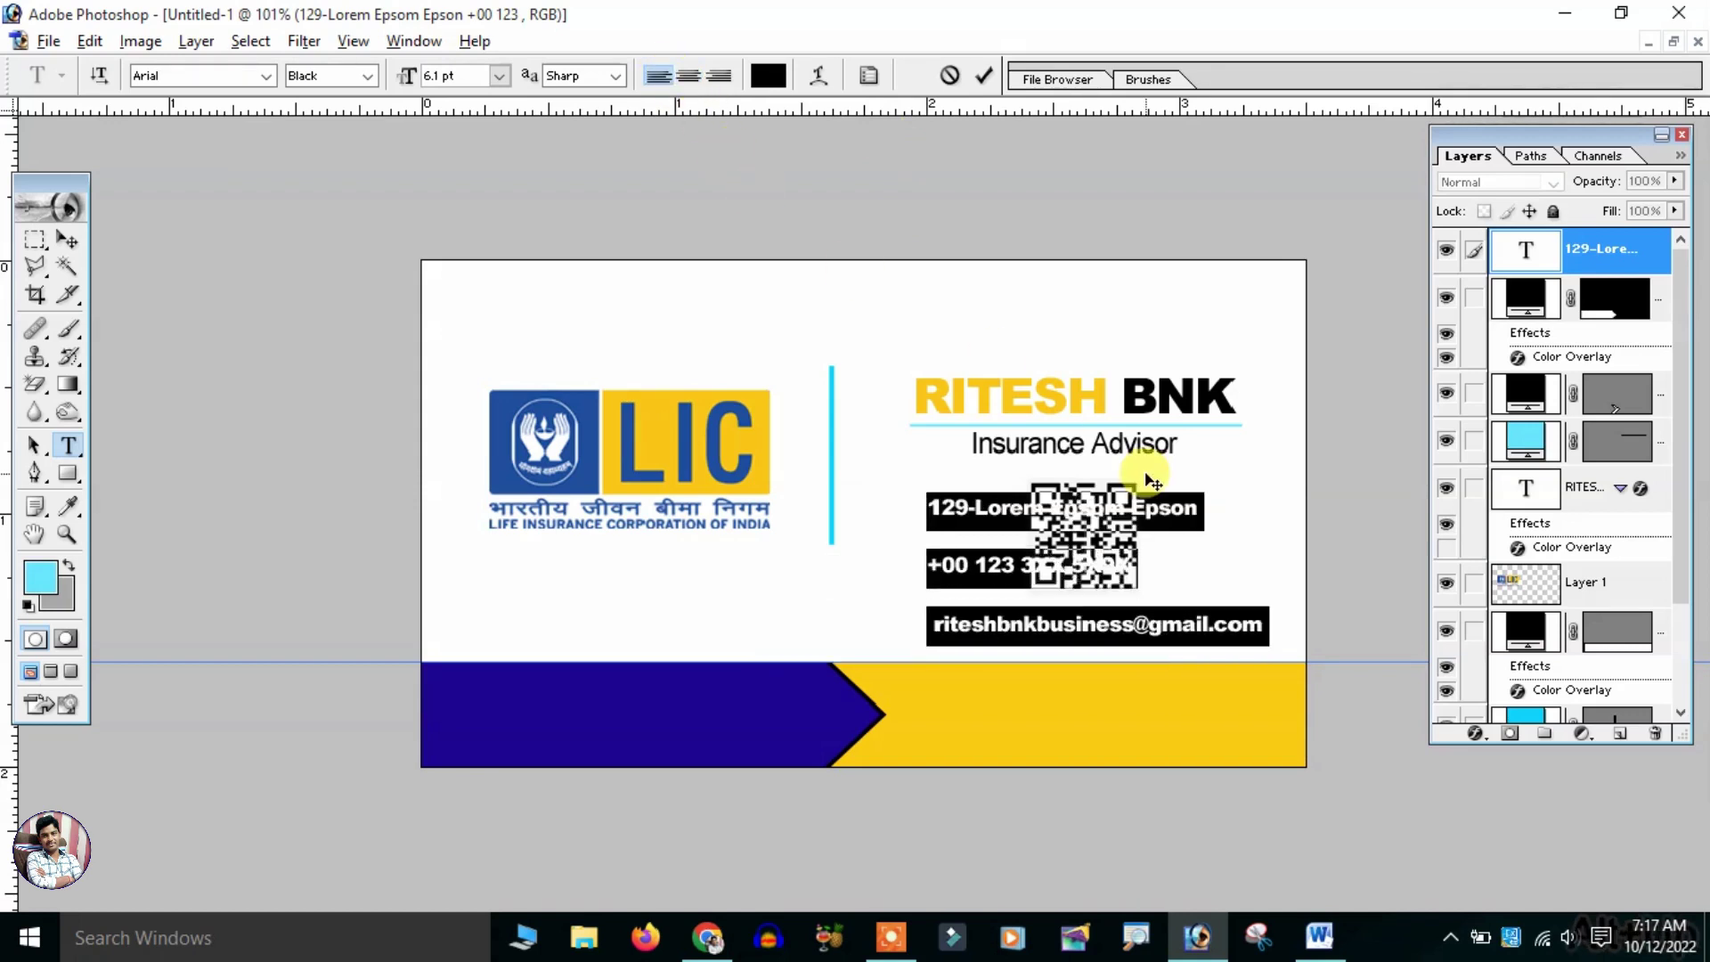
key(alt+Up)
key(alt+Up)
key(alt+Up)
key(alt+Up)
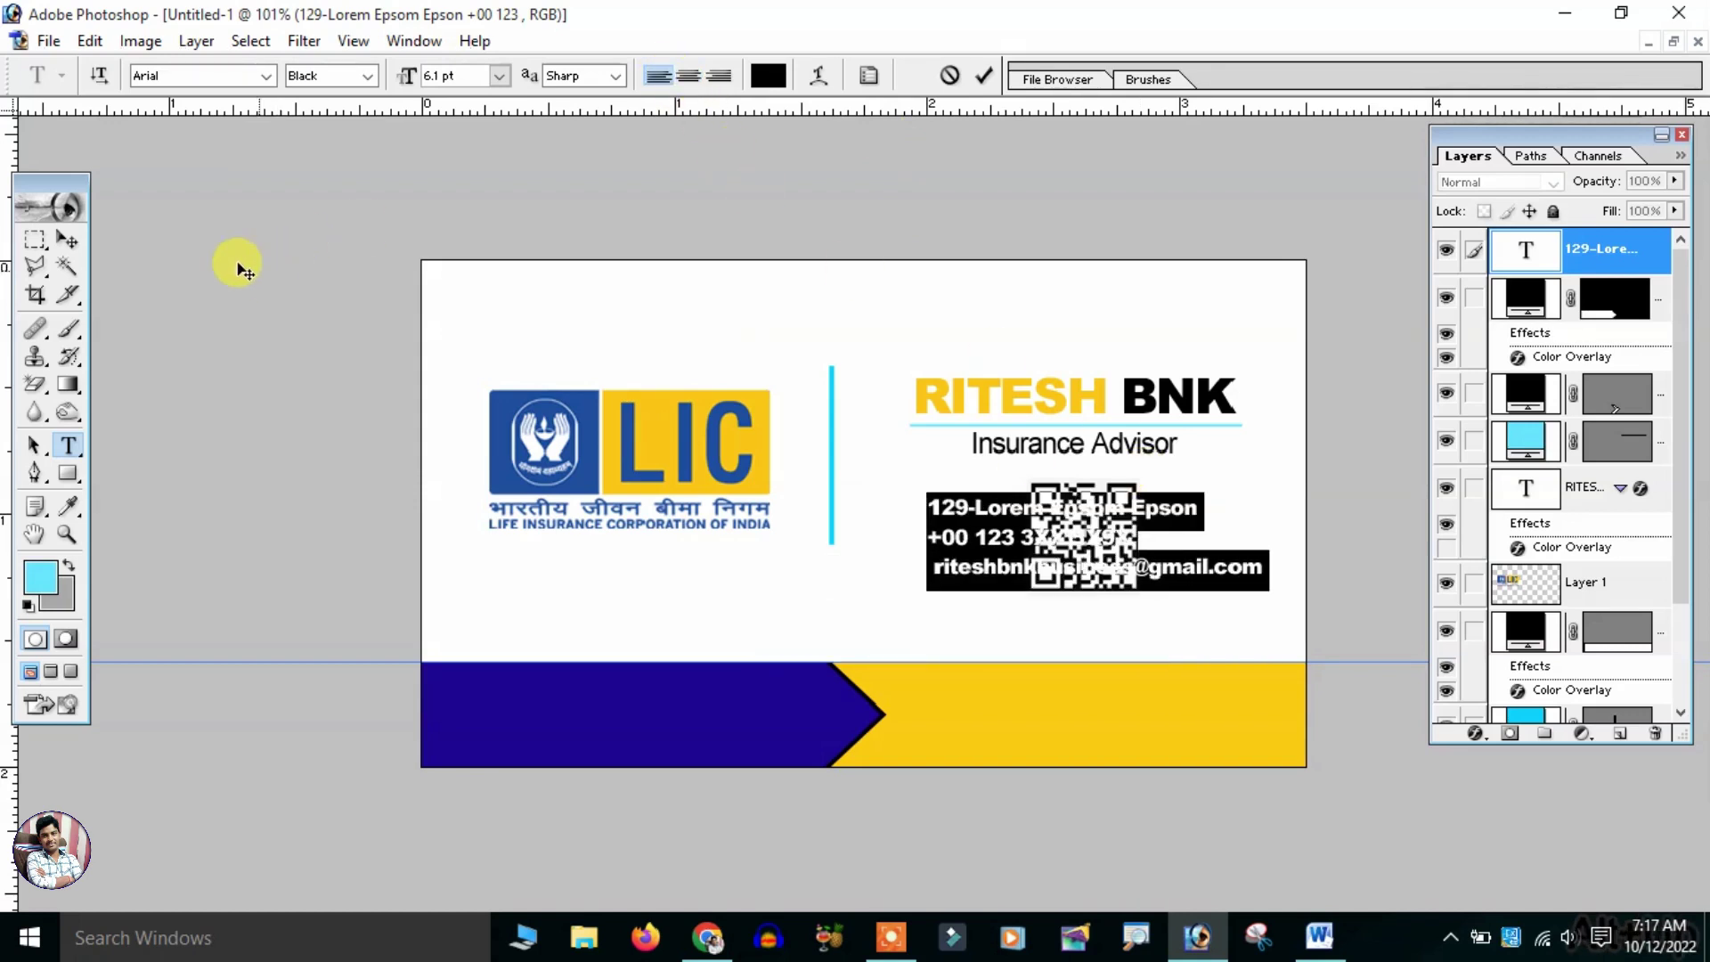
click(68, 240)
drag(939, 505, 932, 686)
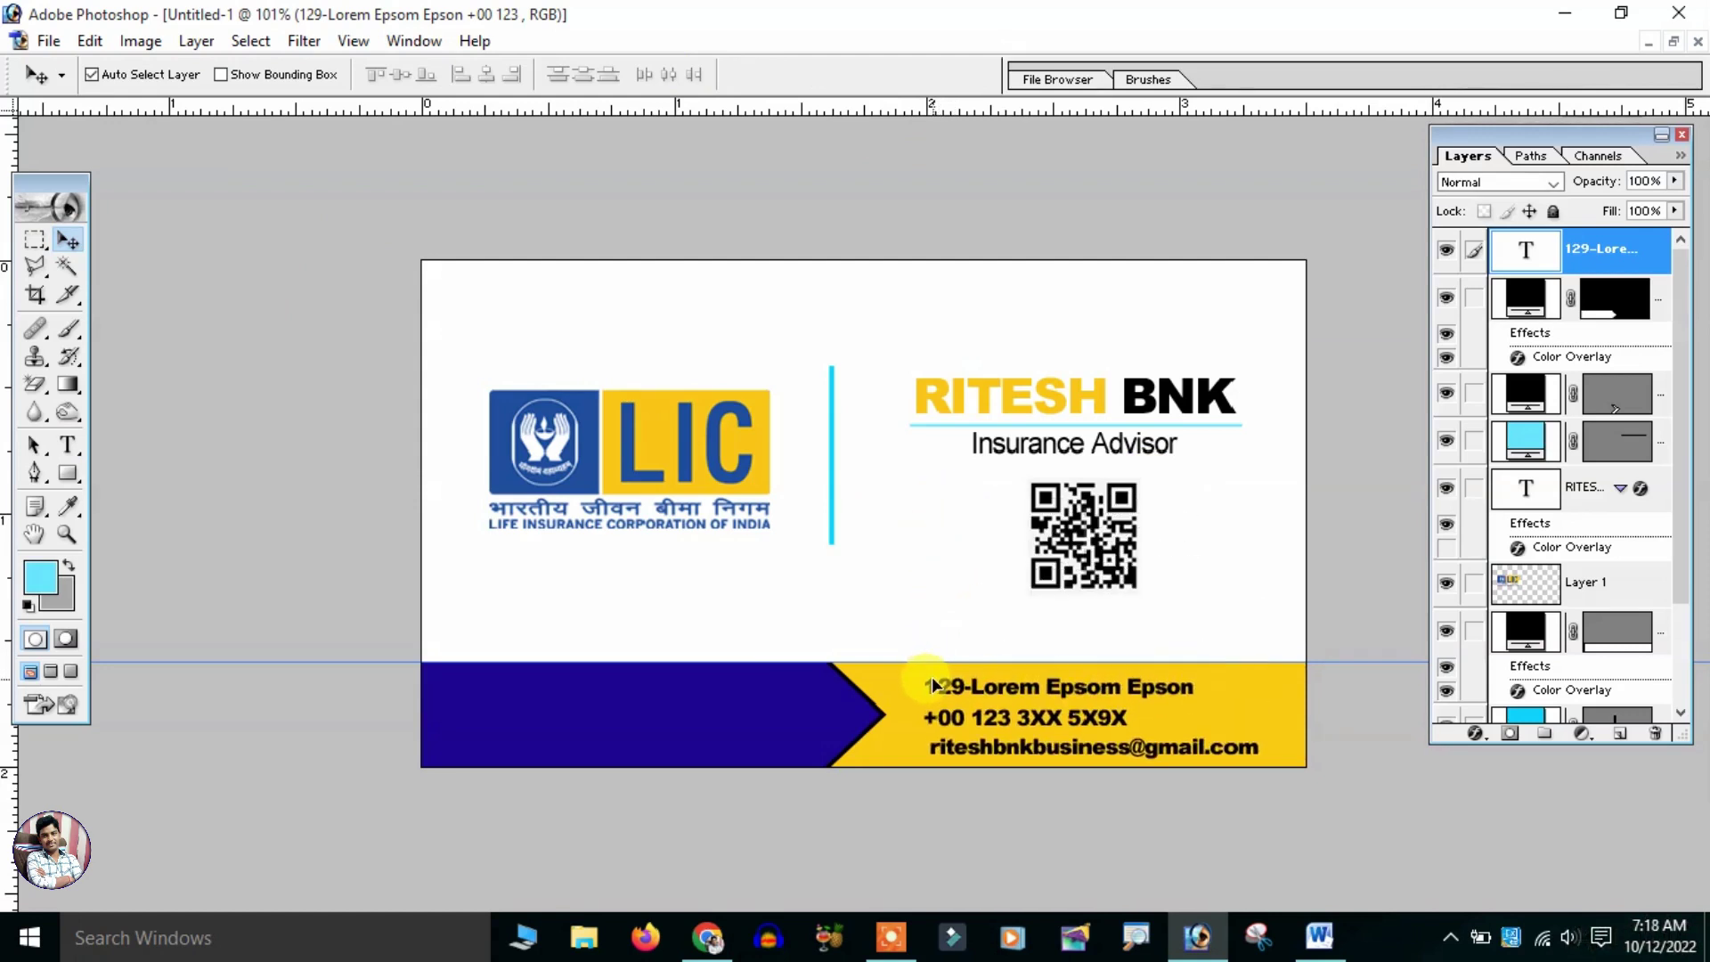
- Make the contact text Bold and right-aligned
click(68, 446)
click(1002, 693)
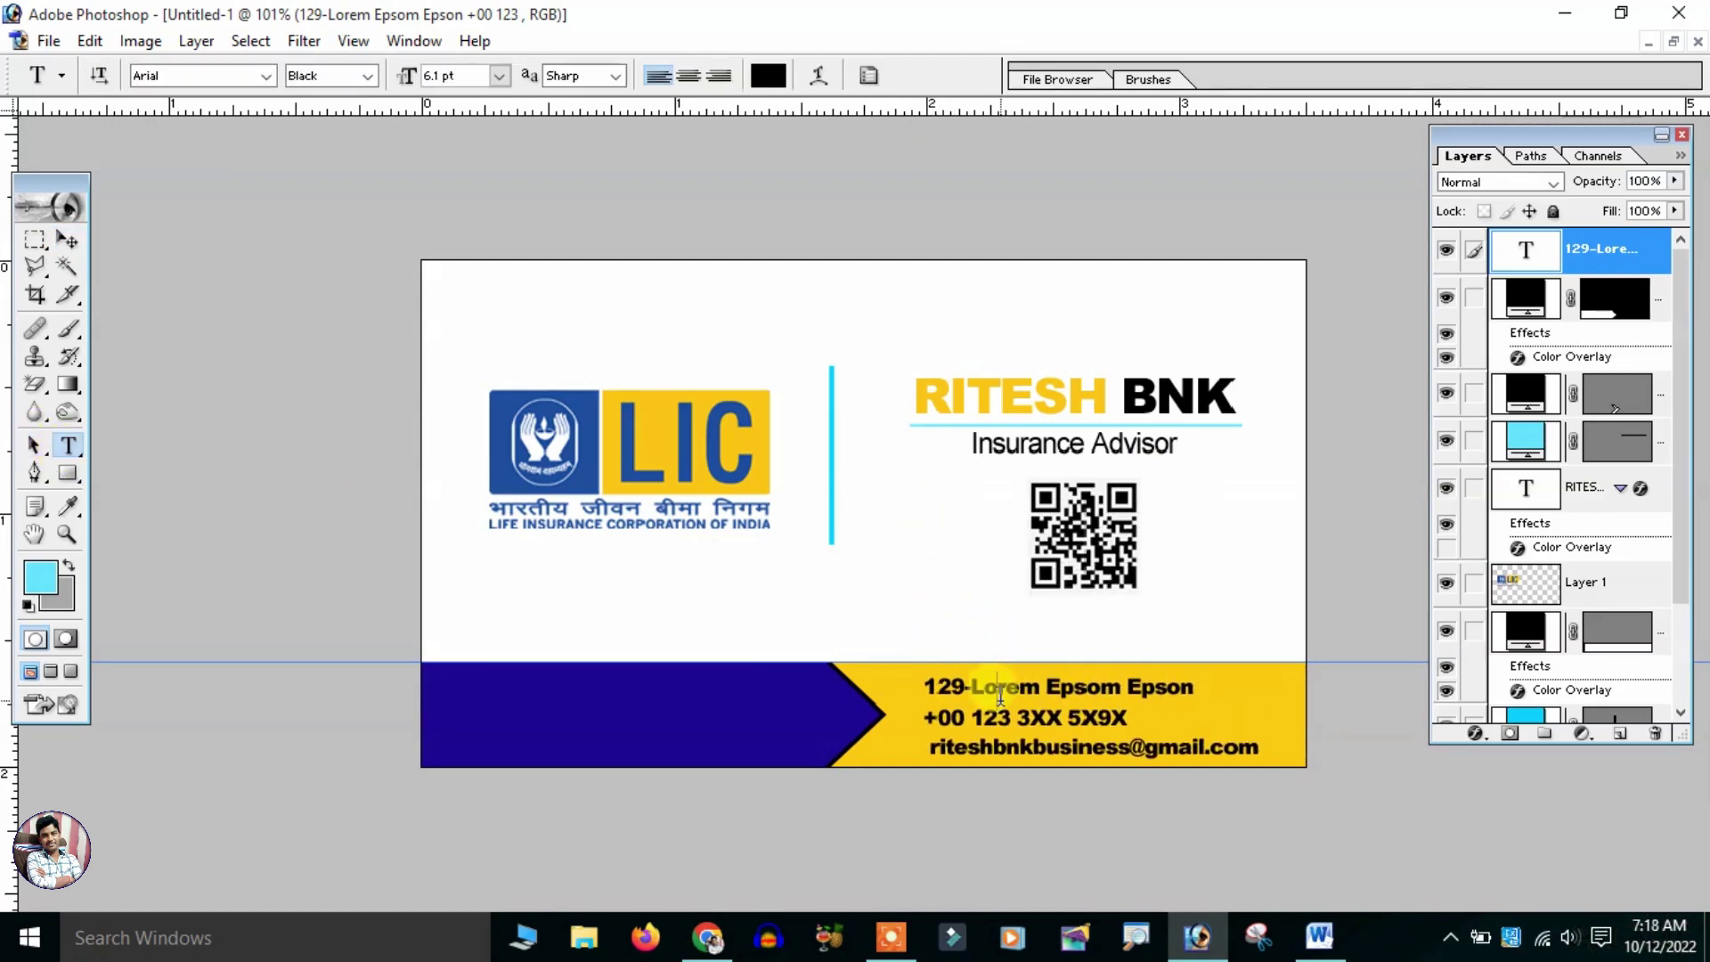
key(ctrl+a)
click(367, 76)
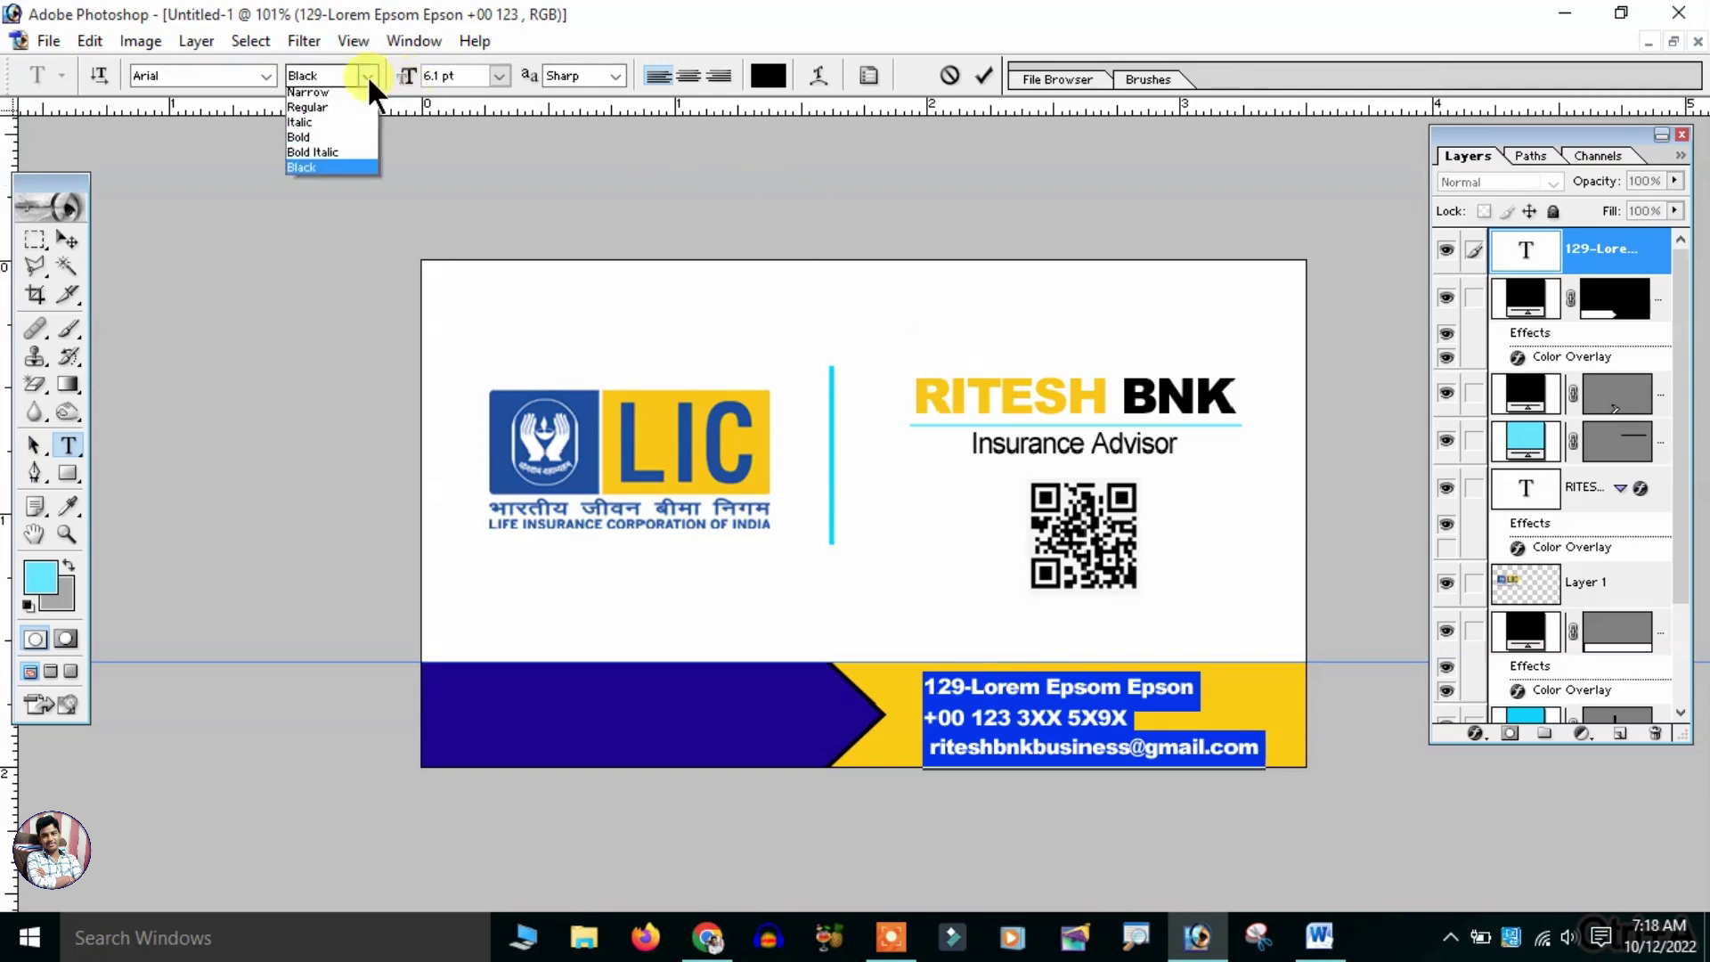
click(335, 153)
click(1163, 667)
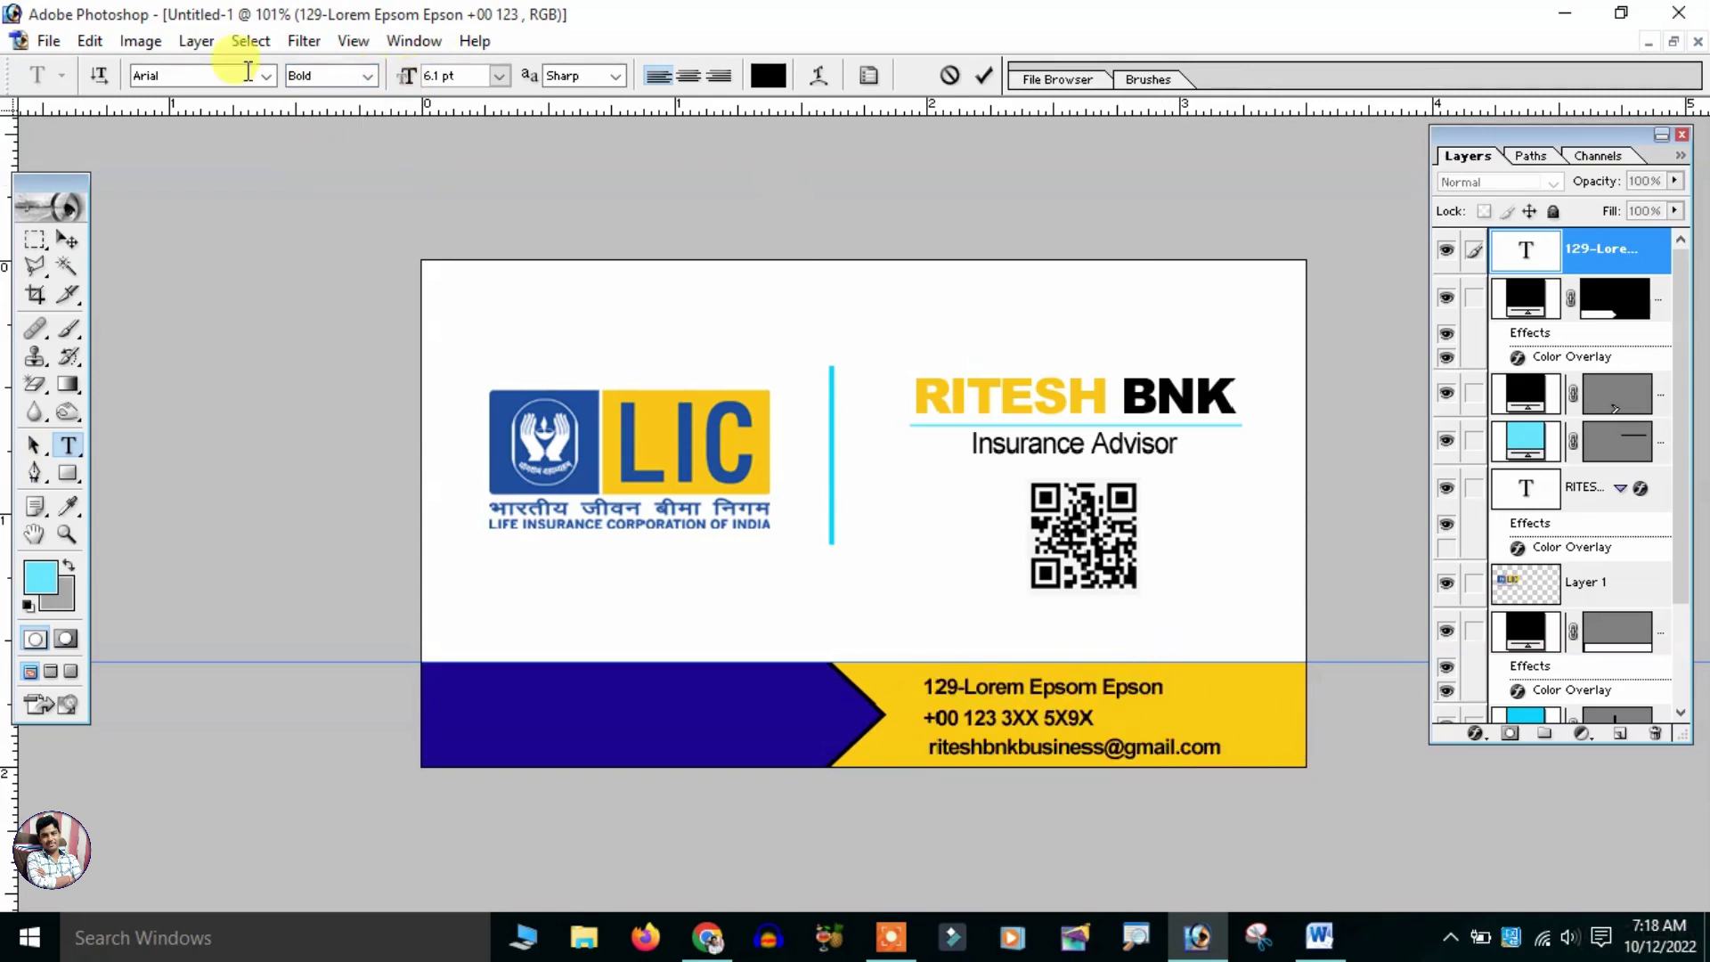
click(71, 240)
double_click(1032, 692)
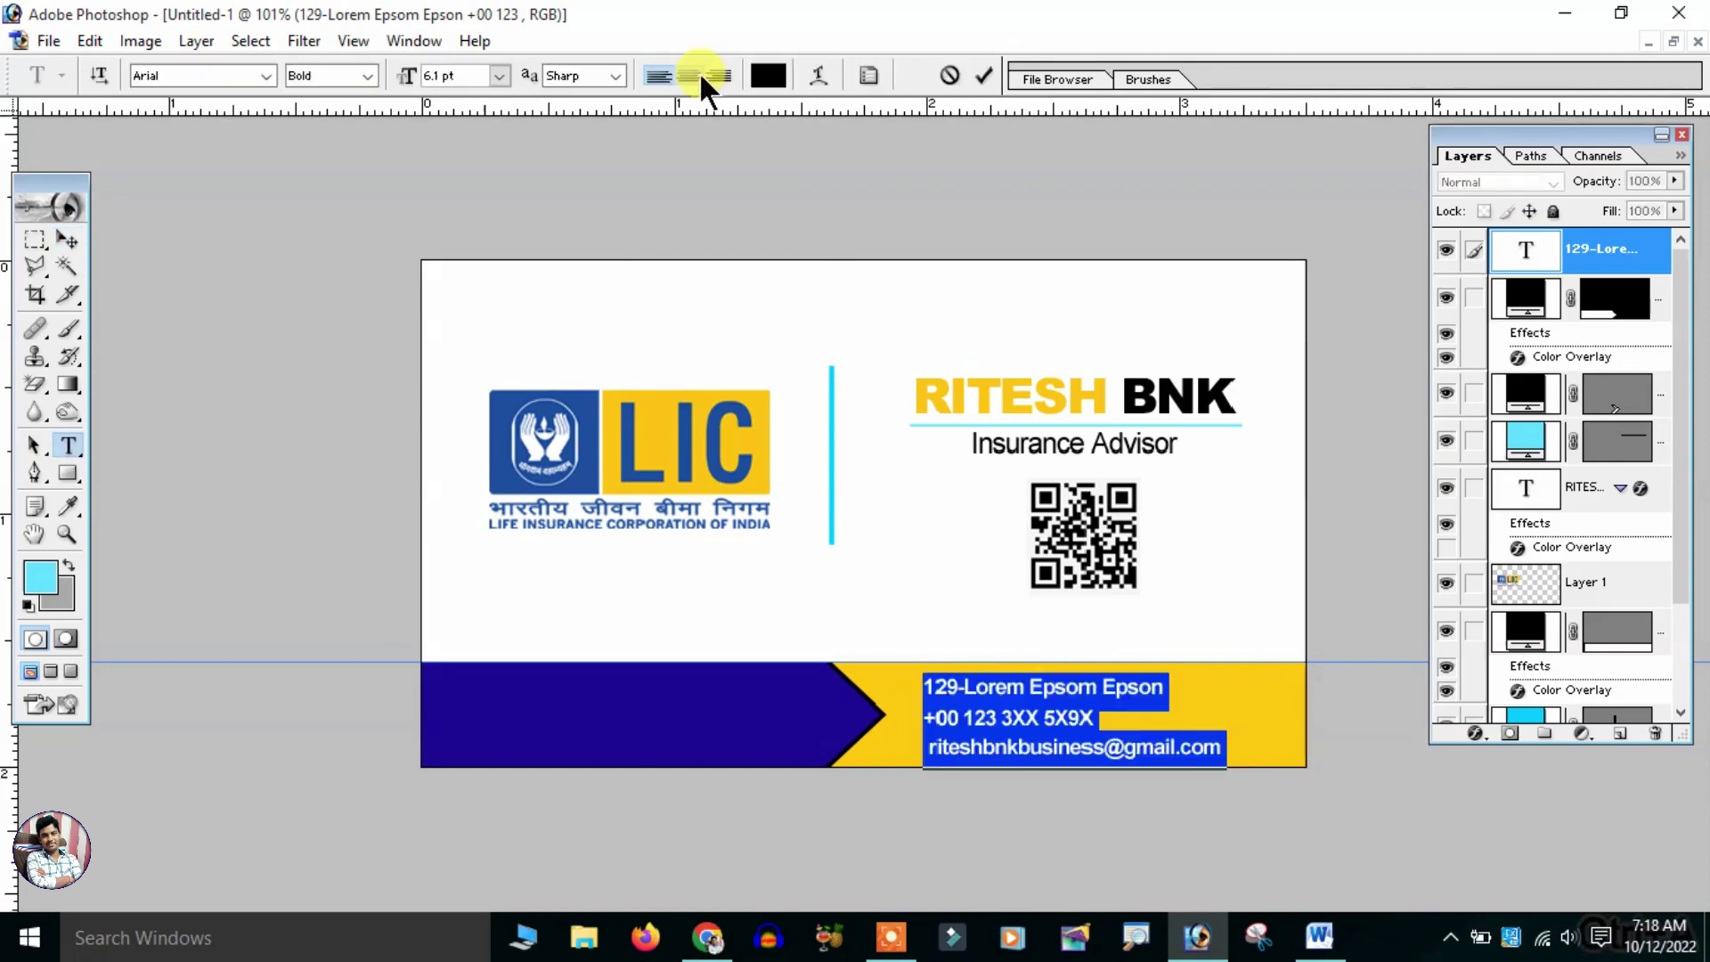
click(719, 75)
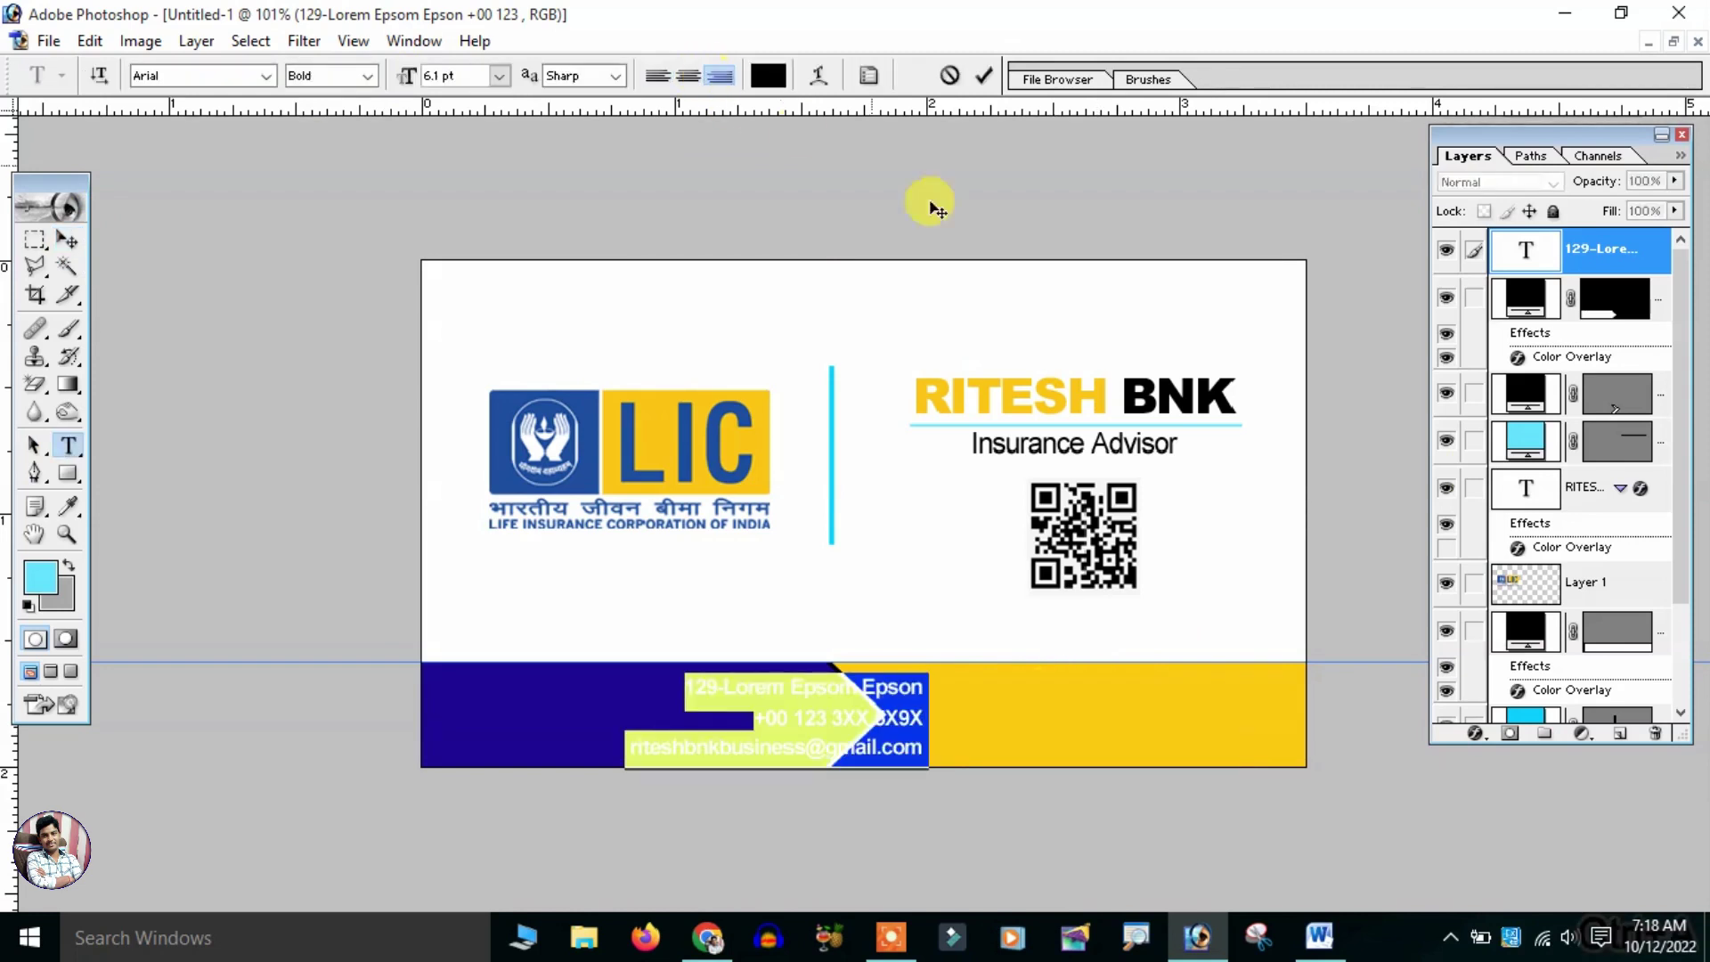
click(68, 241)
- Reposition the contact block on the yellow band and enlarge it slightly
key(ctrl+t)
drag(871, 732, 1175, 732)
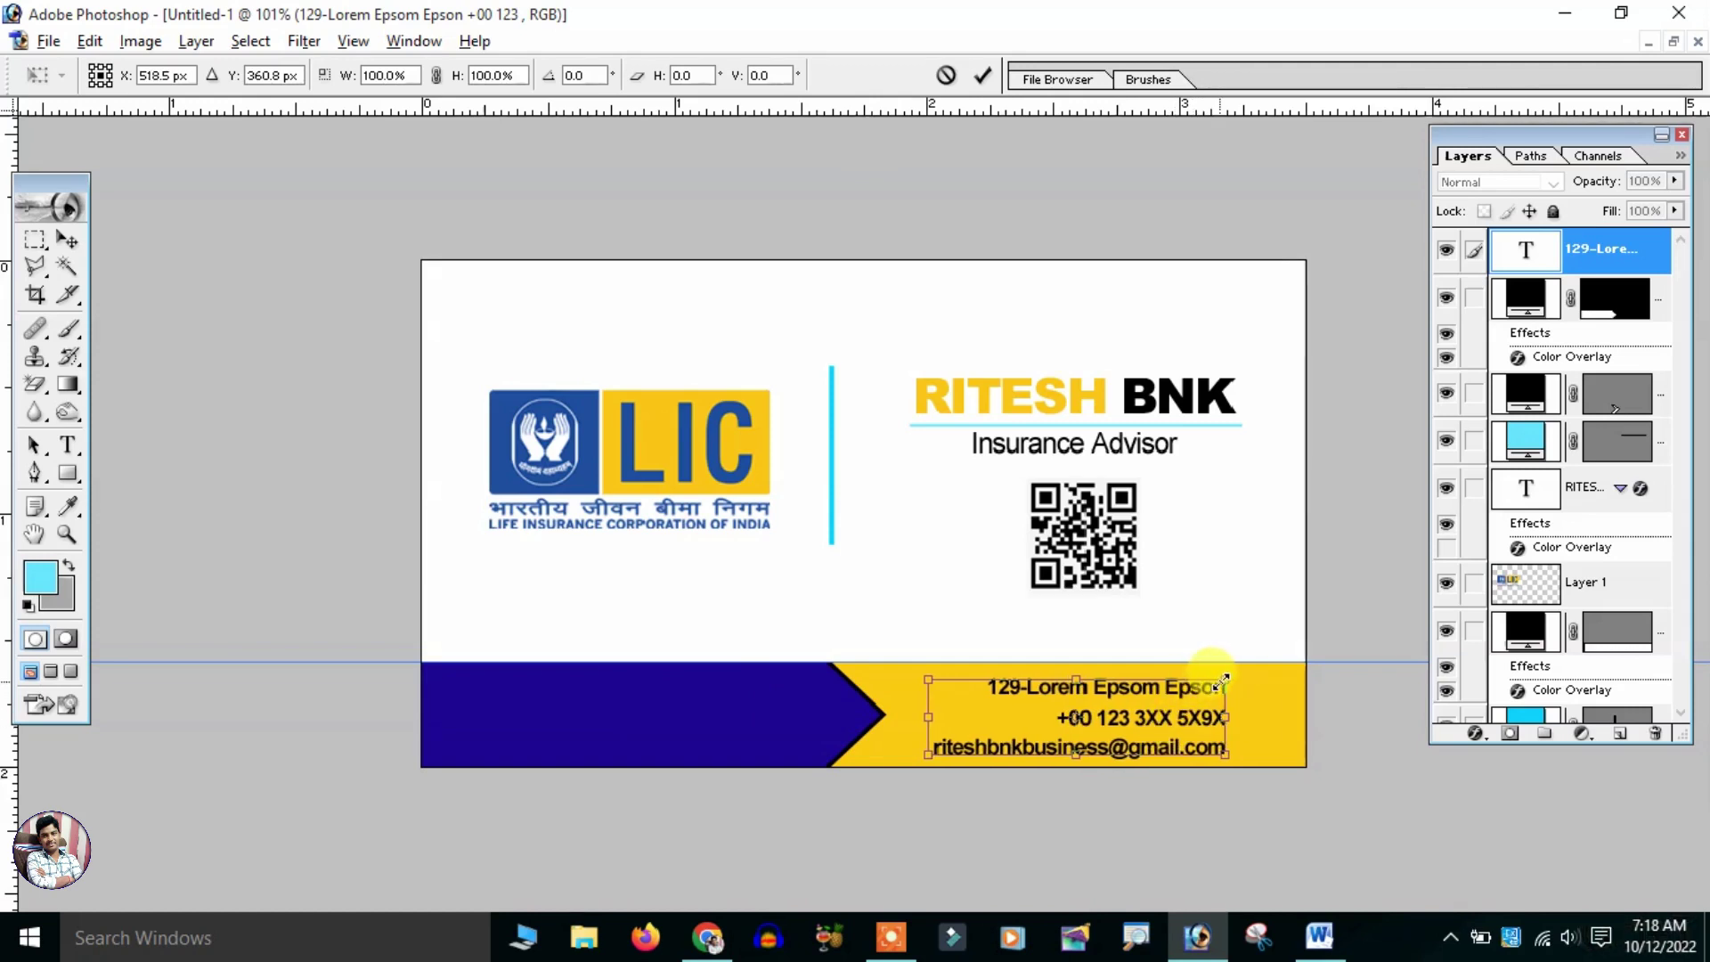
drag(1226, 679, 1237, 676)
key(Right)
key(Right)
key(Right)
key(Up)
key(Up)
key(Up)
key(Return)
- Duplicate the contact text layer and move the copy onto the blue band
key(ctrl+j)
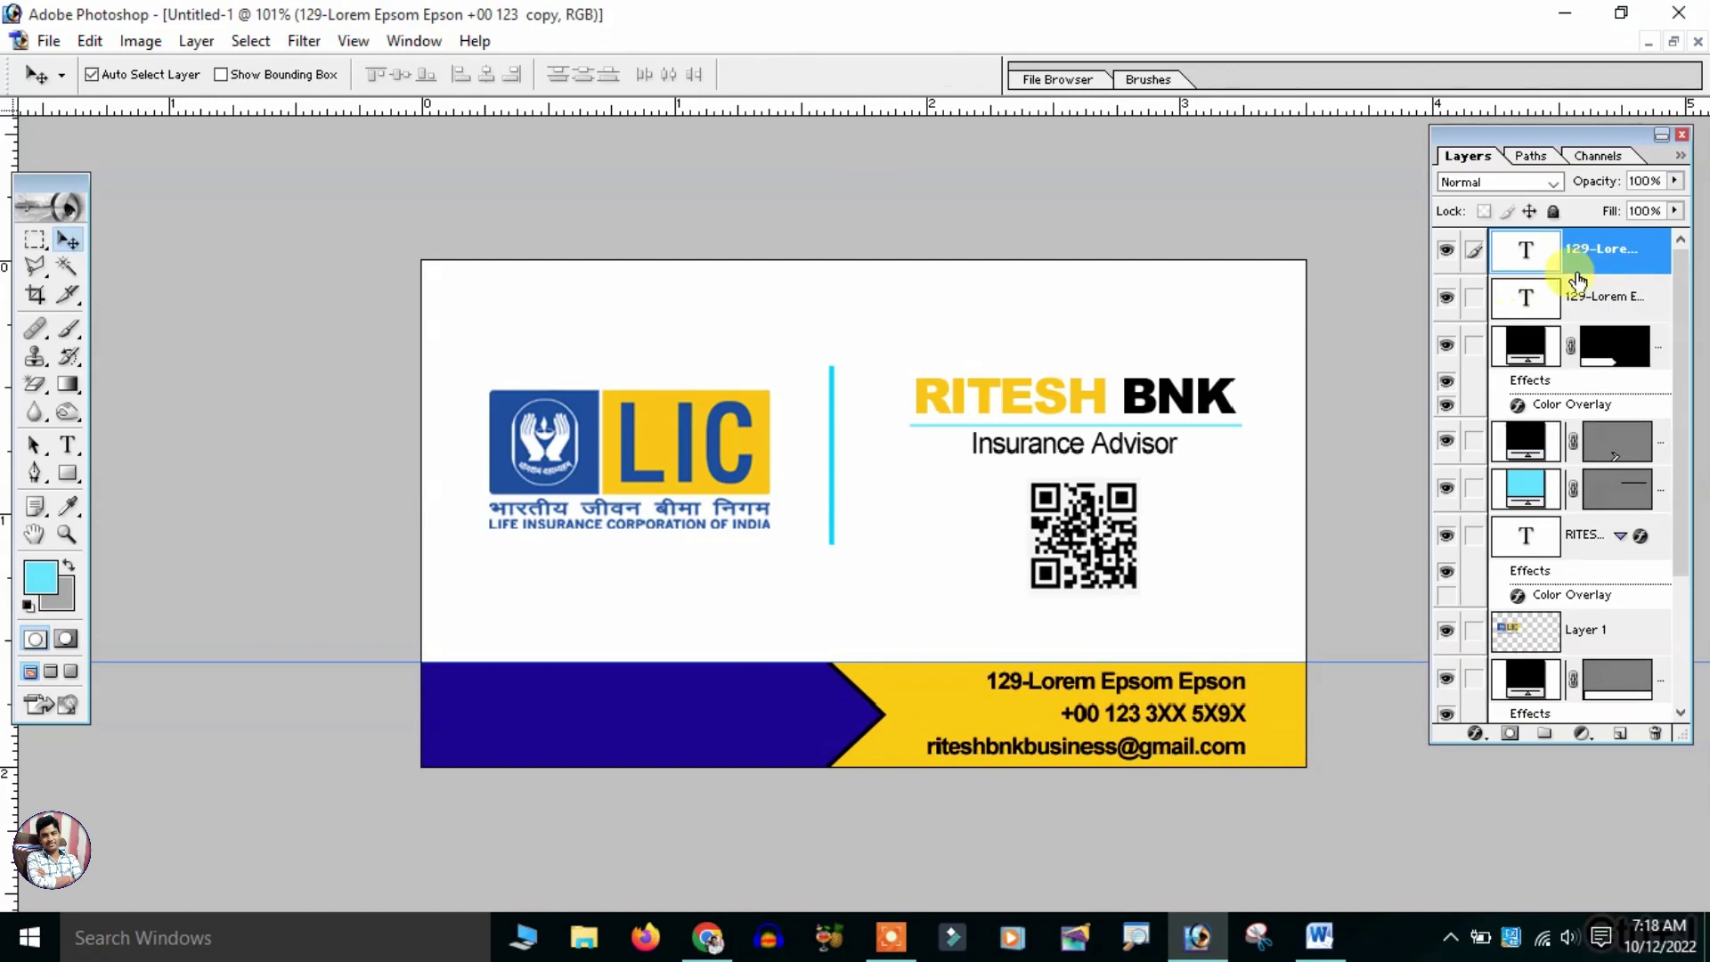
key(ctrl+t)
drag(1163, 717, 706, 740)
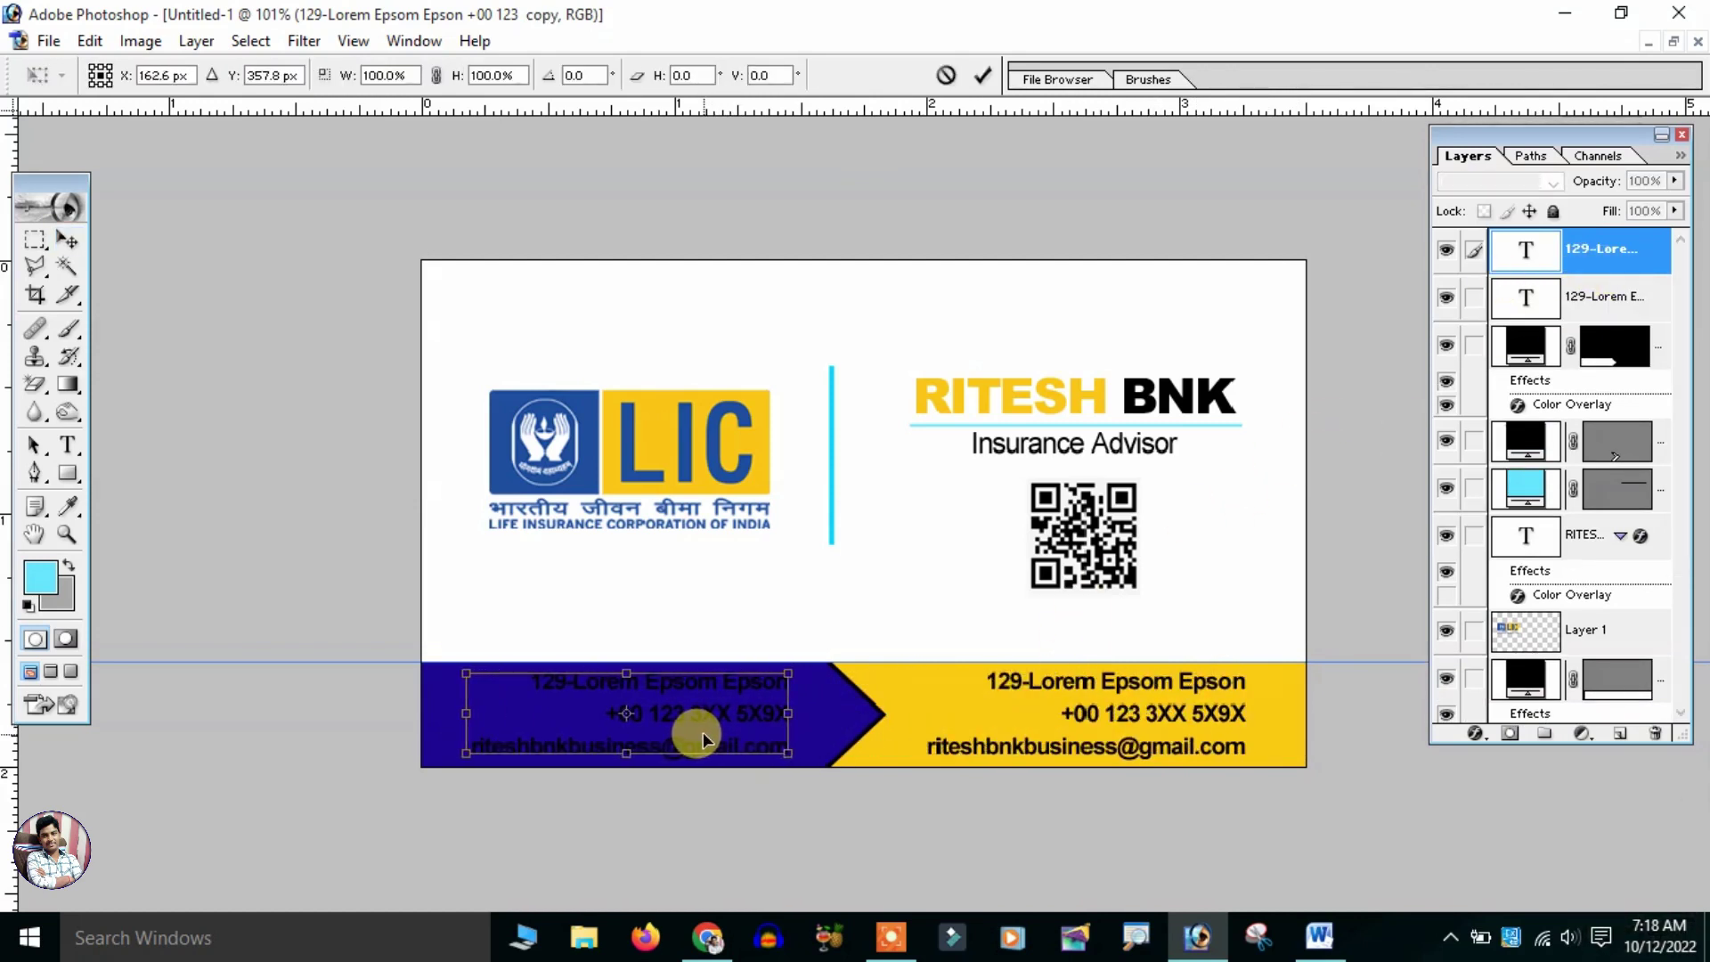
key(Return)
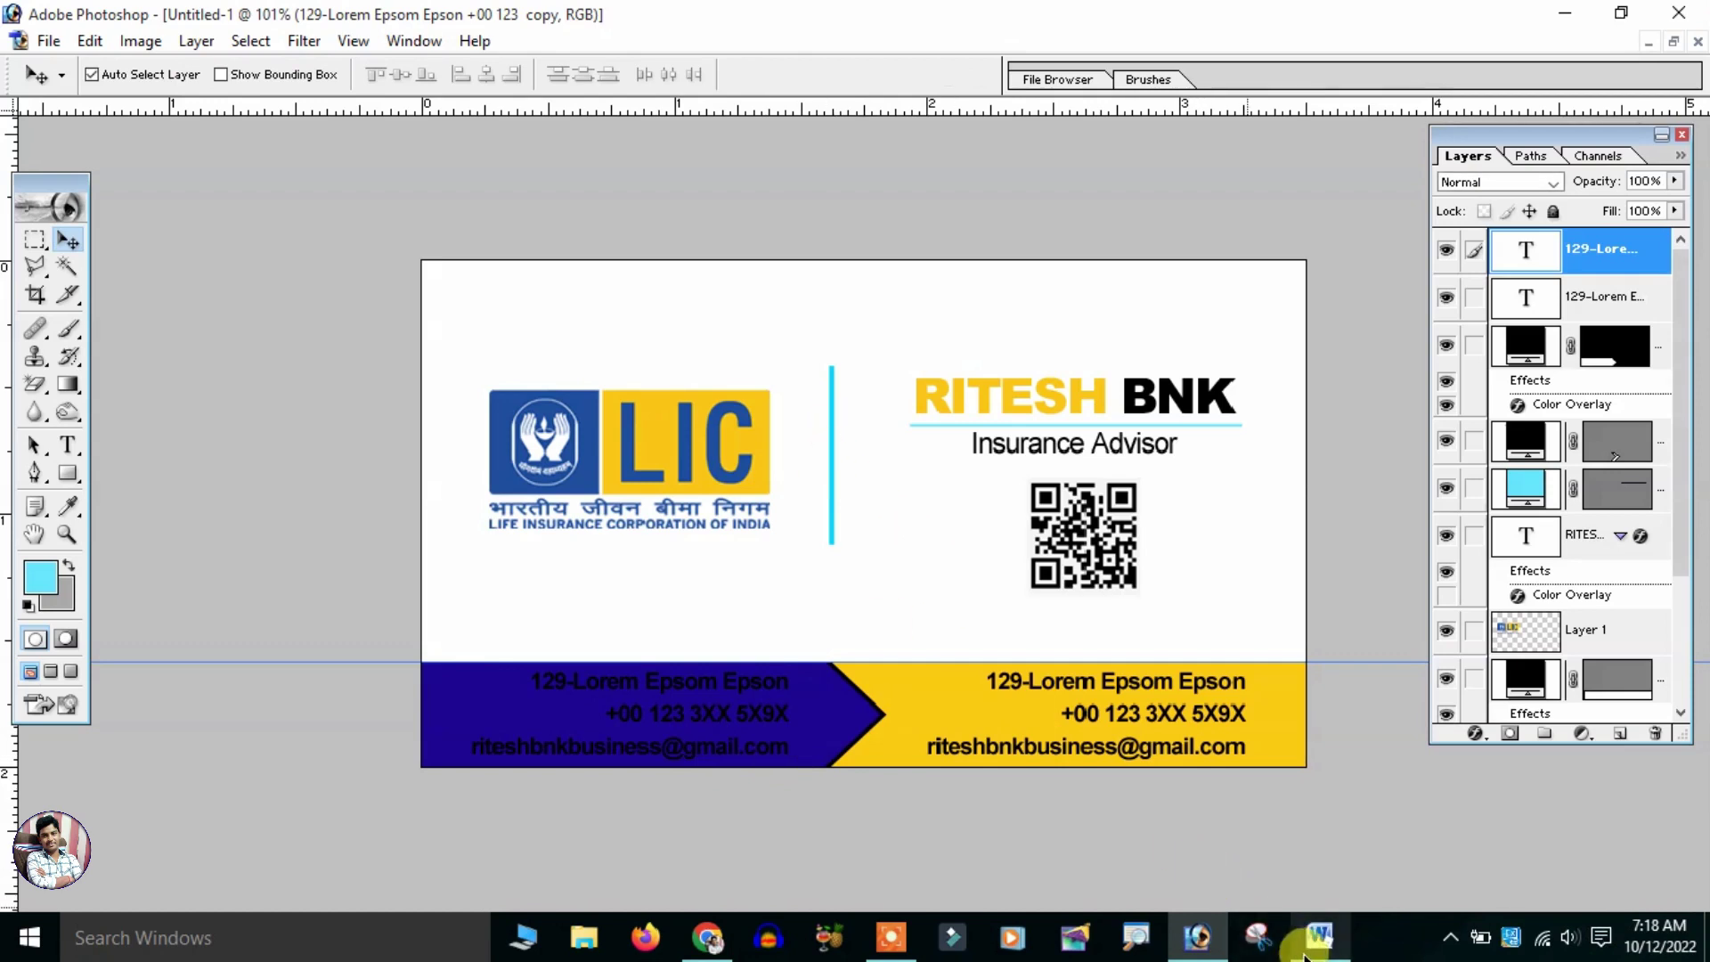
- Select the advisor's website line in the Word document
click(1319, 936)
click(662, 581)
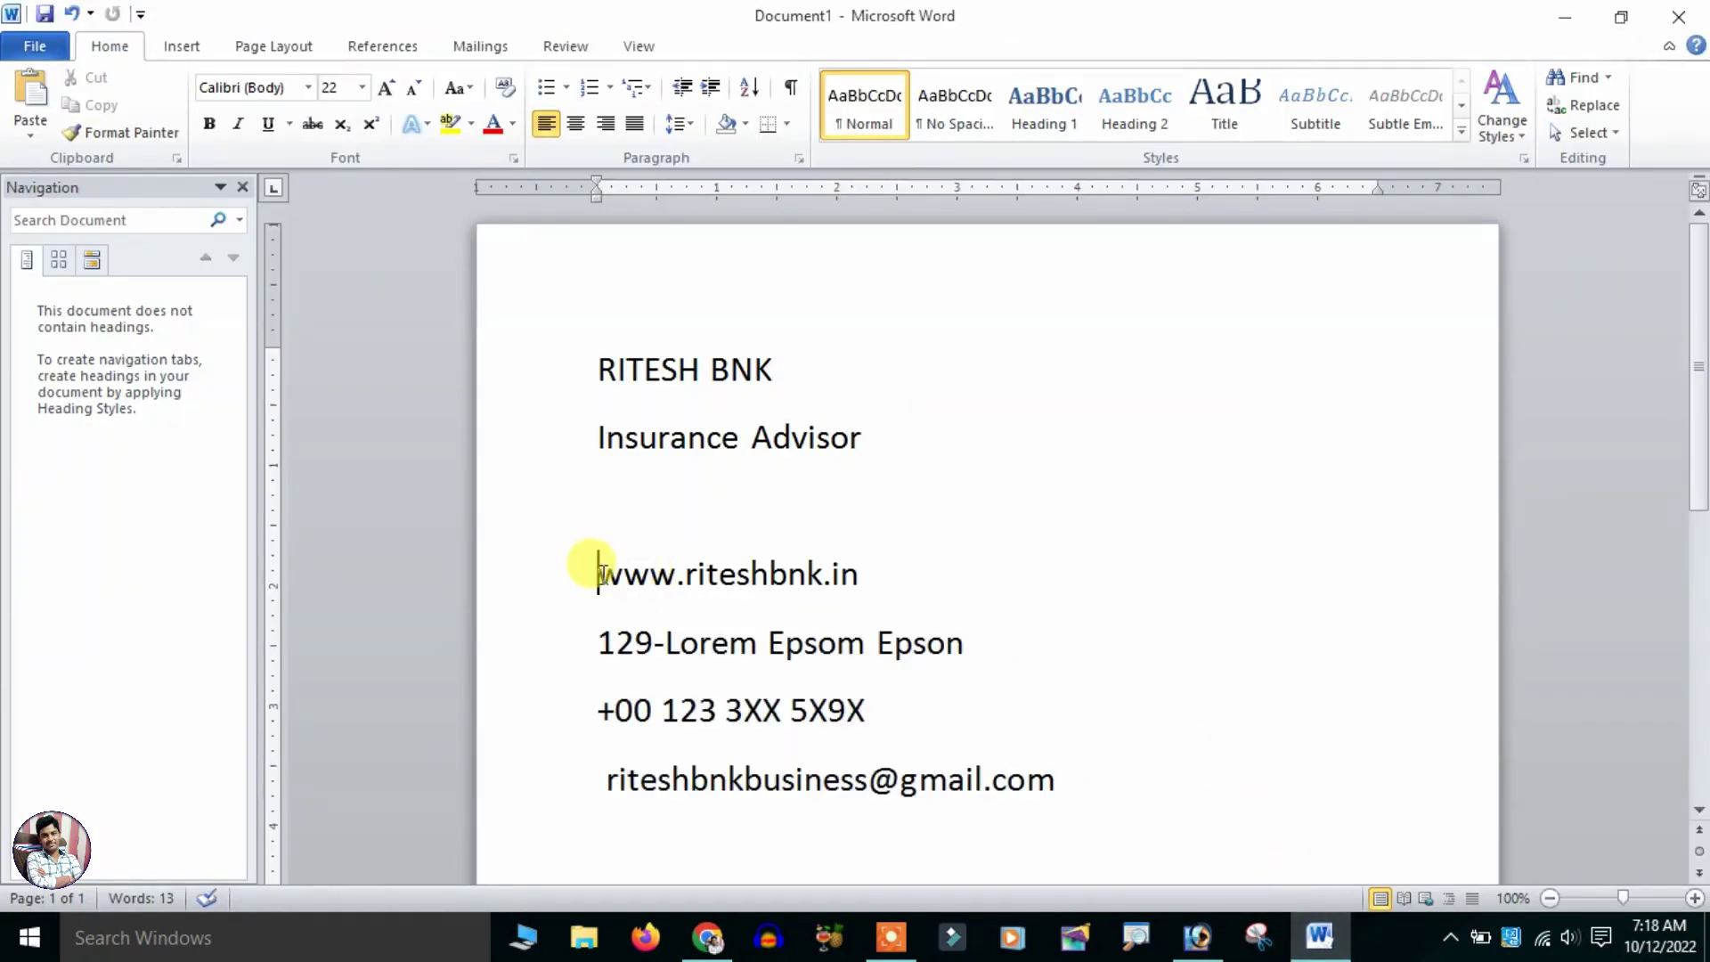
drag(599, 574, 853, 577)
key(ctrl+c)
key(alt+Tab)
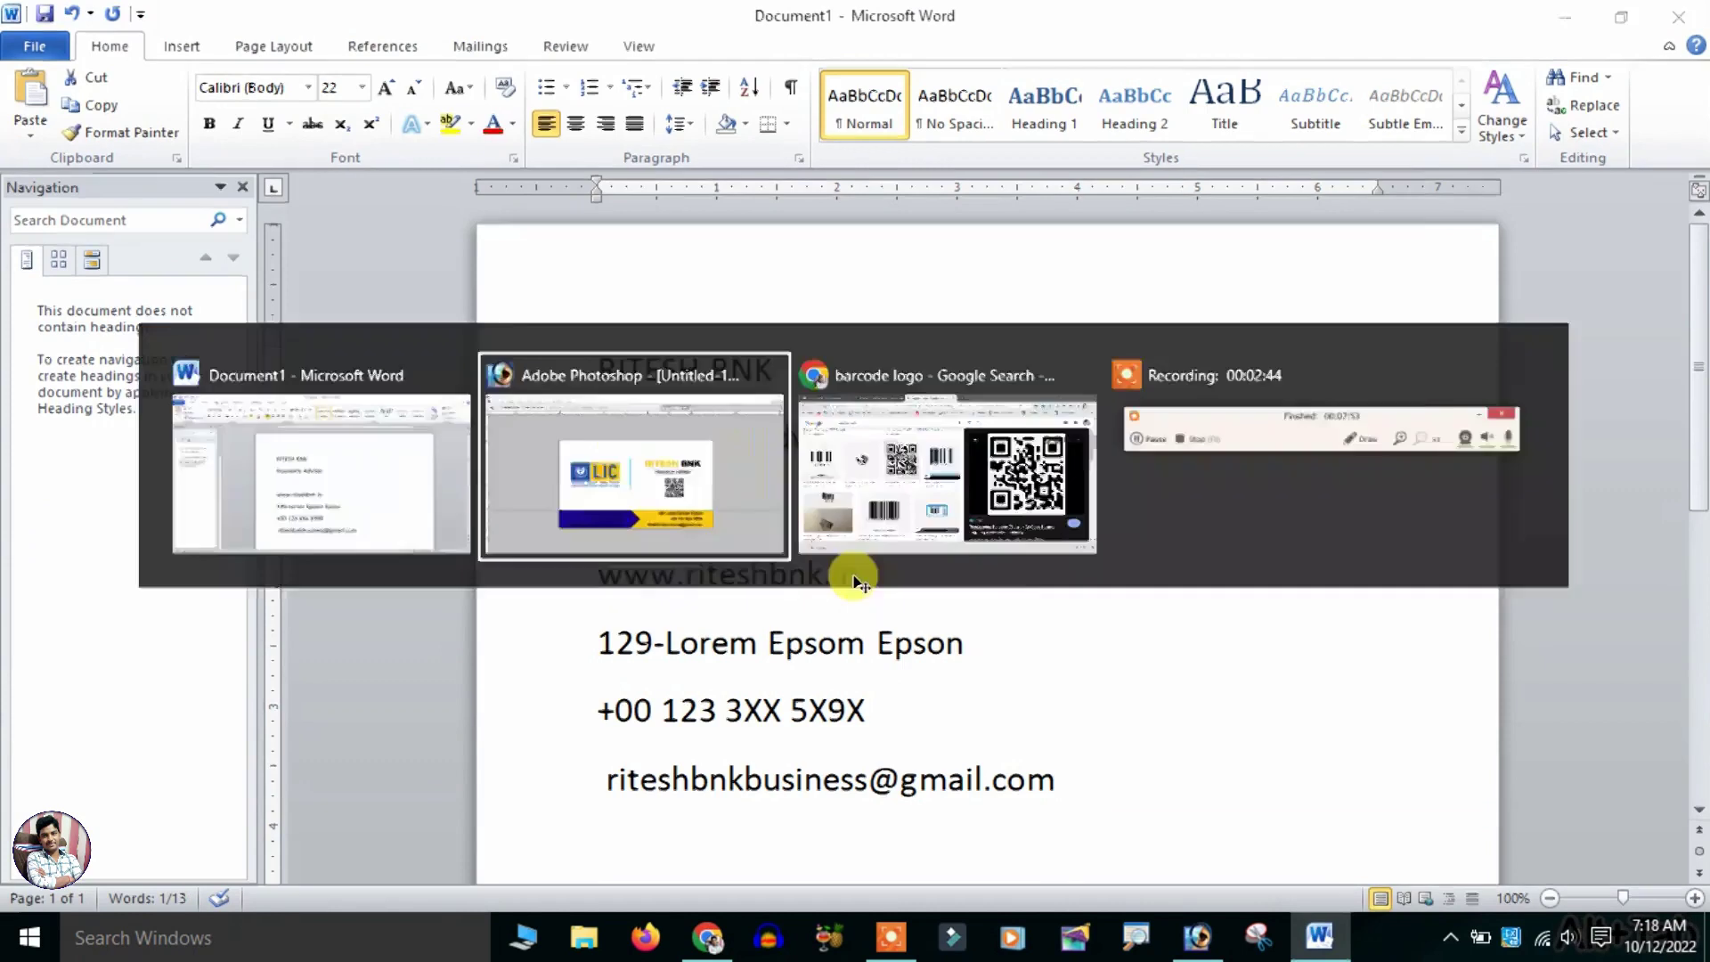
- Replace the duplicated contact text on the blue band with the website address
click(69, 445)
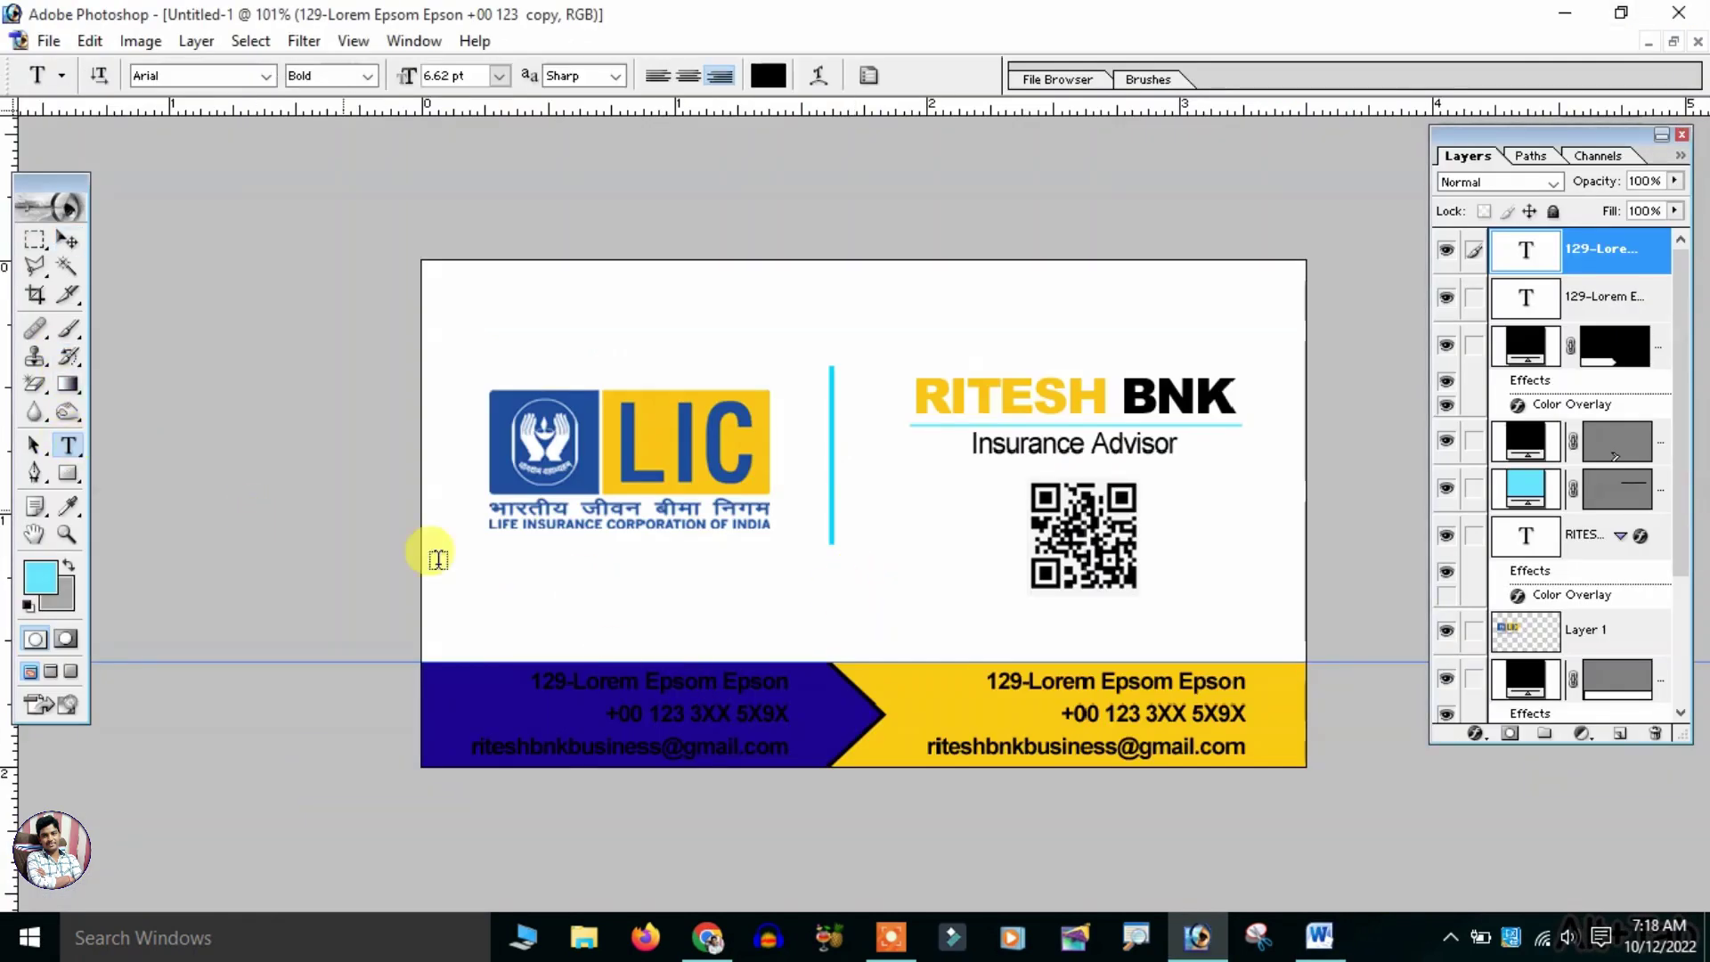
click(589, 746)
key(ctrl+a)
key(ctrl+v)
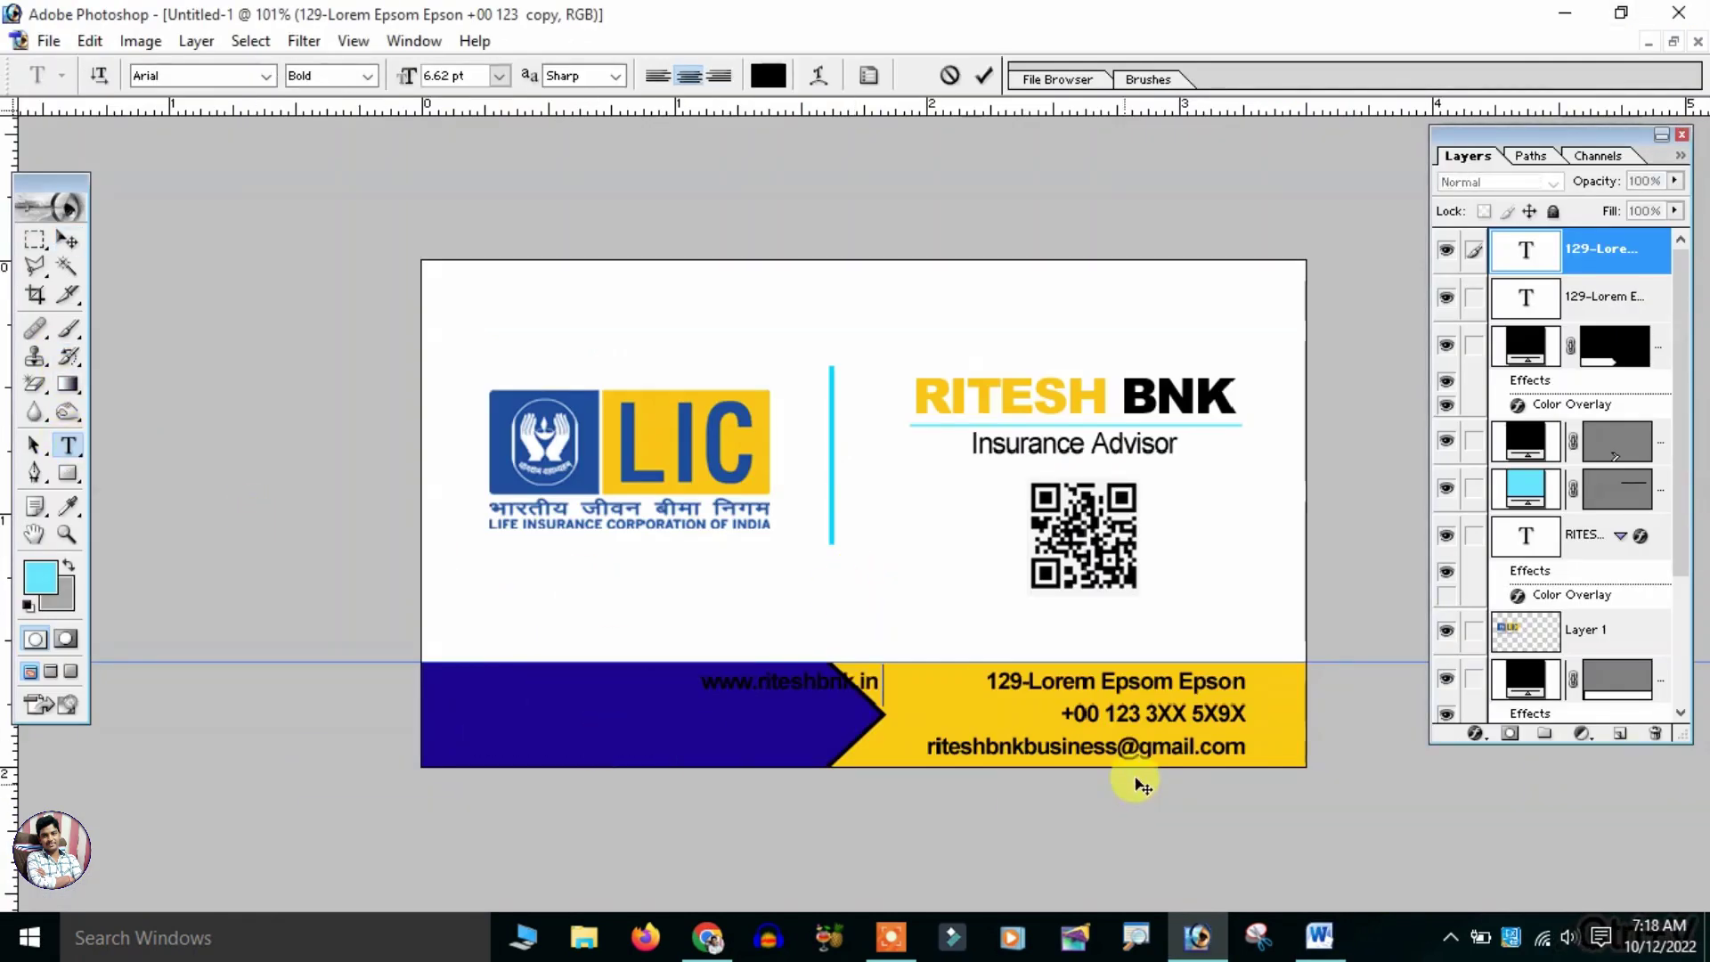
click(68, 240)
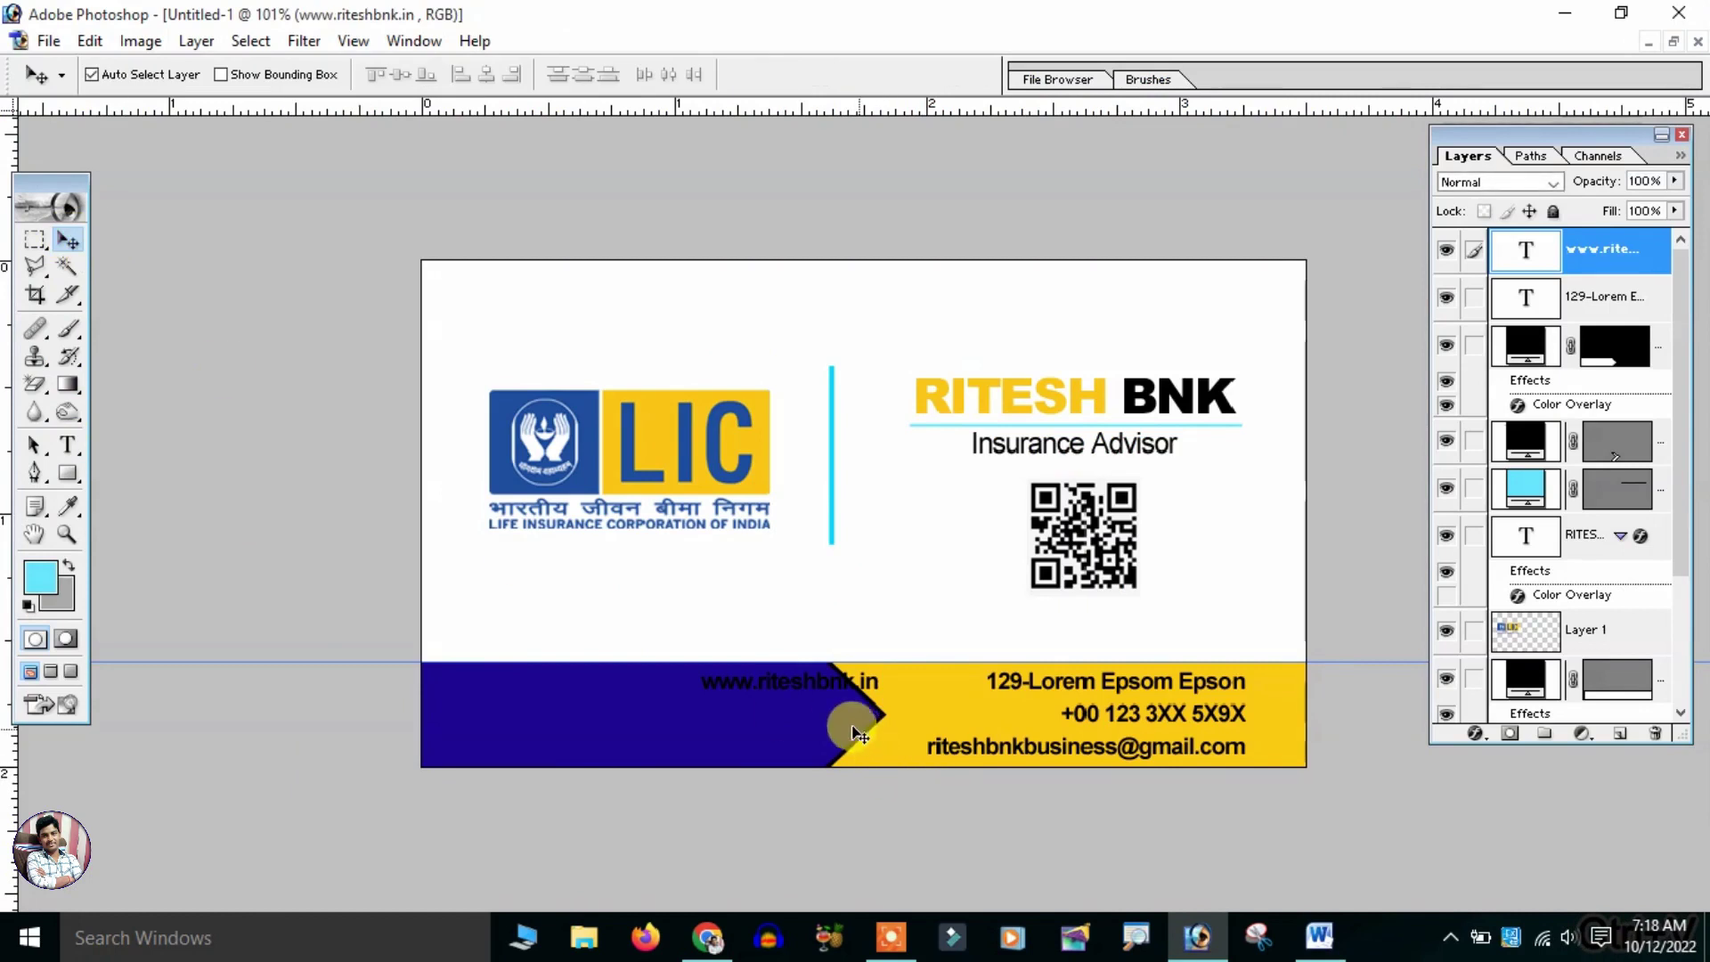
- Nudge the website text down and left to sit inside the blue band
click(766, 691)
key(shift+Down)
key(shift+Down)
key(shift+Down)
key(shift+Left)
key(shift+Left)
key(shift+Left)
key(shift+Left)
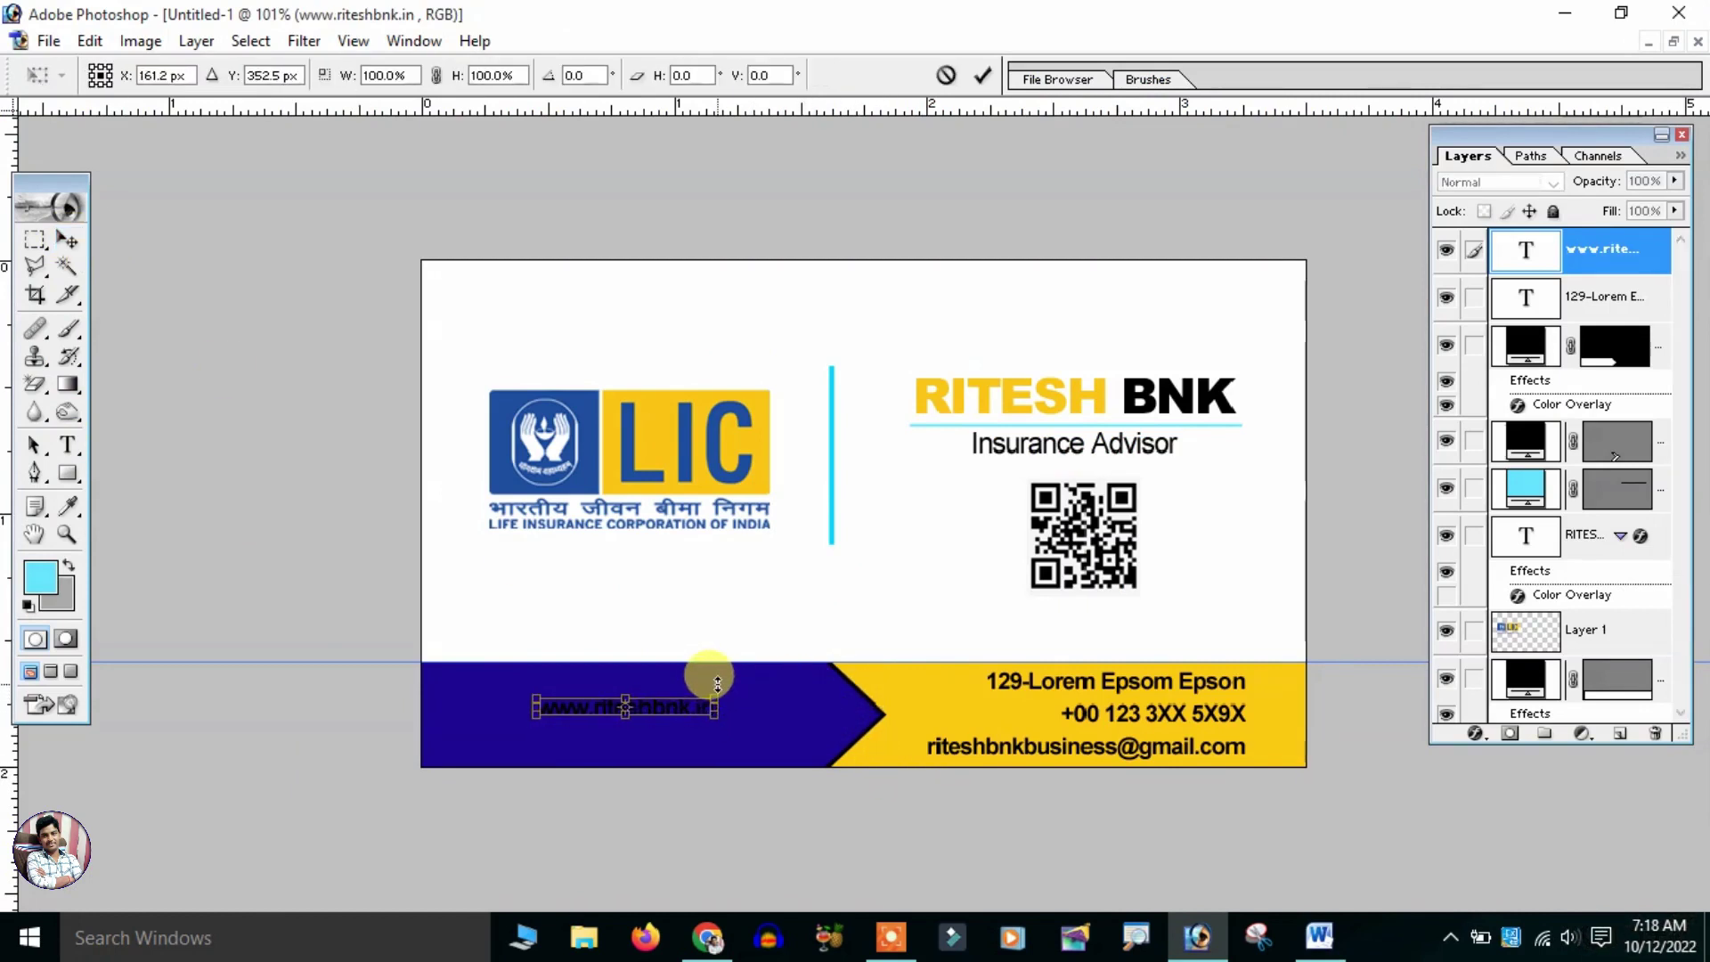
key(Return)
key(ctrl+0)
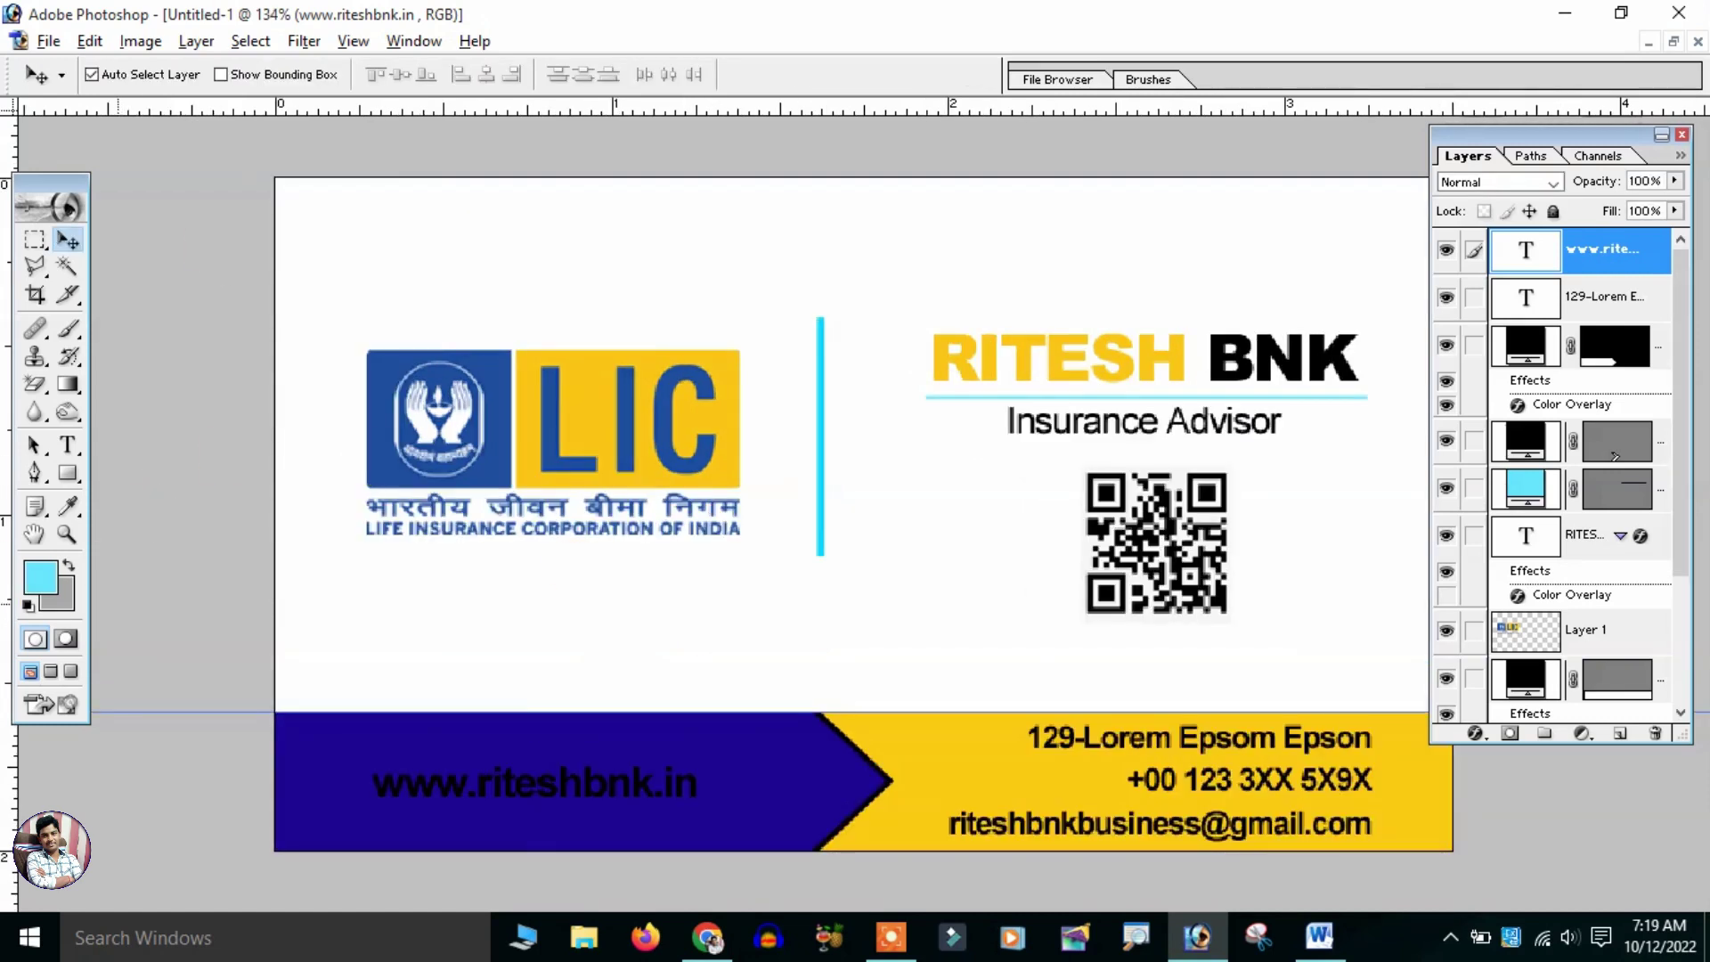
click(196, 40)
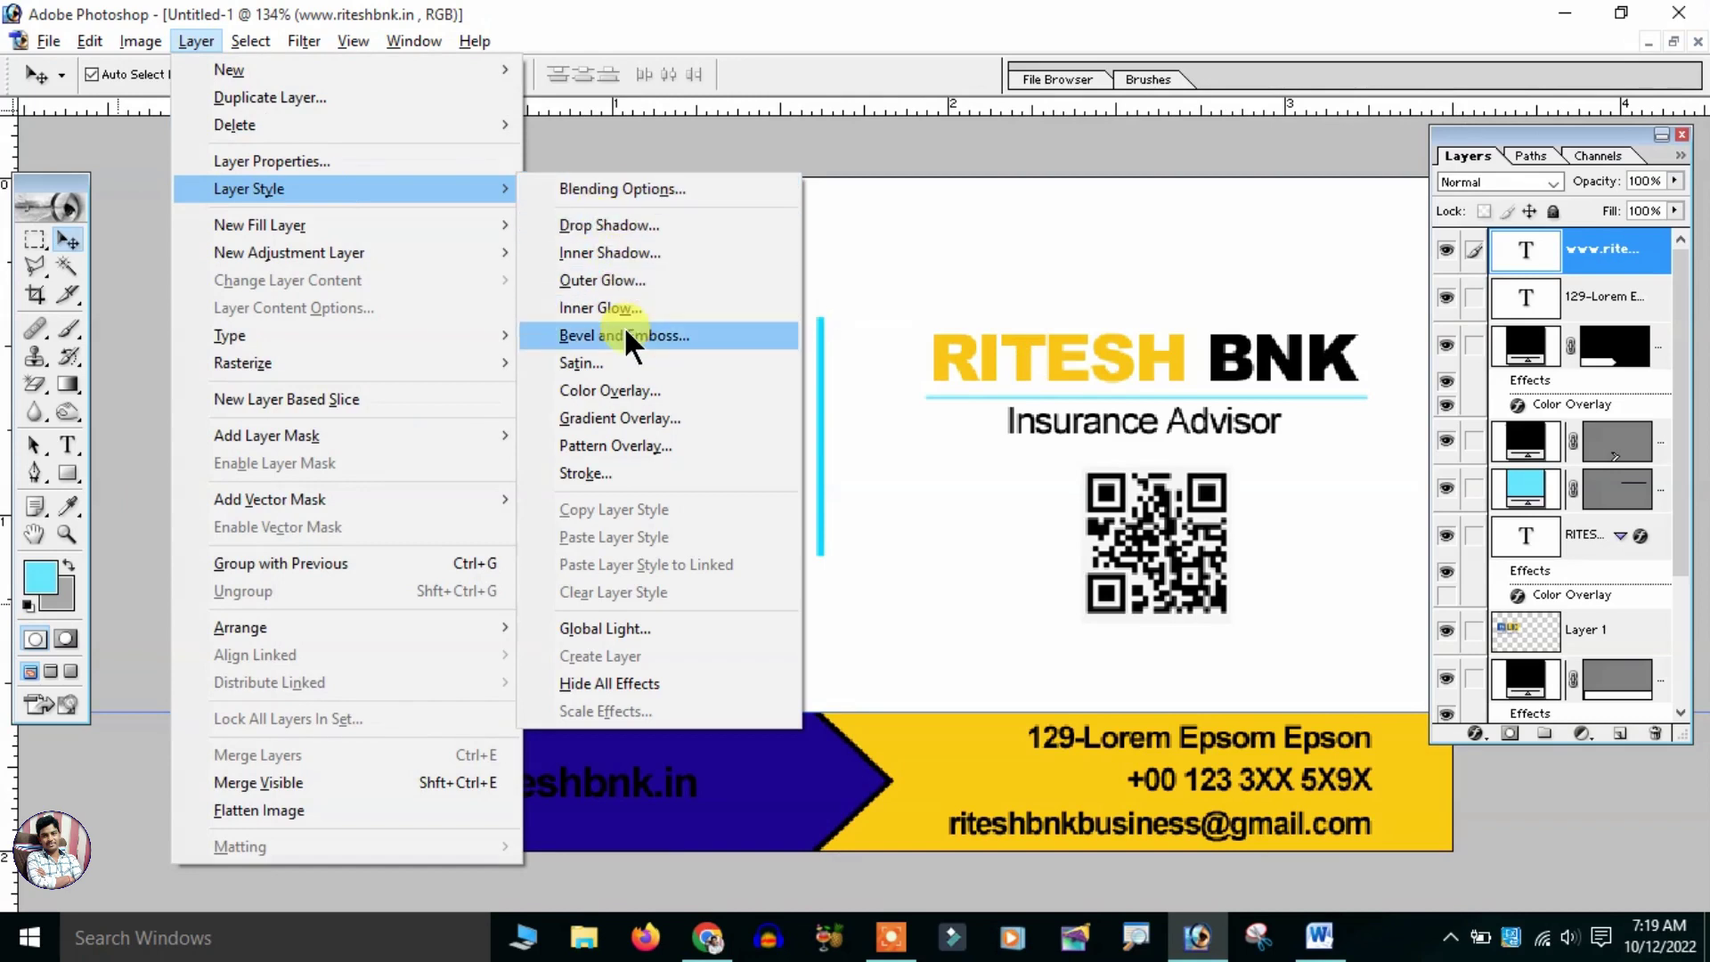
- Apply a white Color Overlay layer style to the website text
click(629, 390)
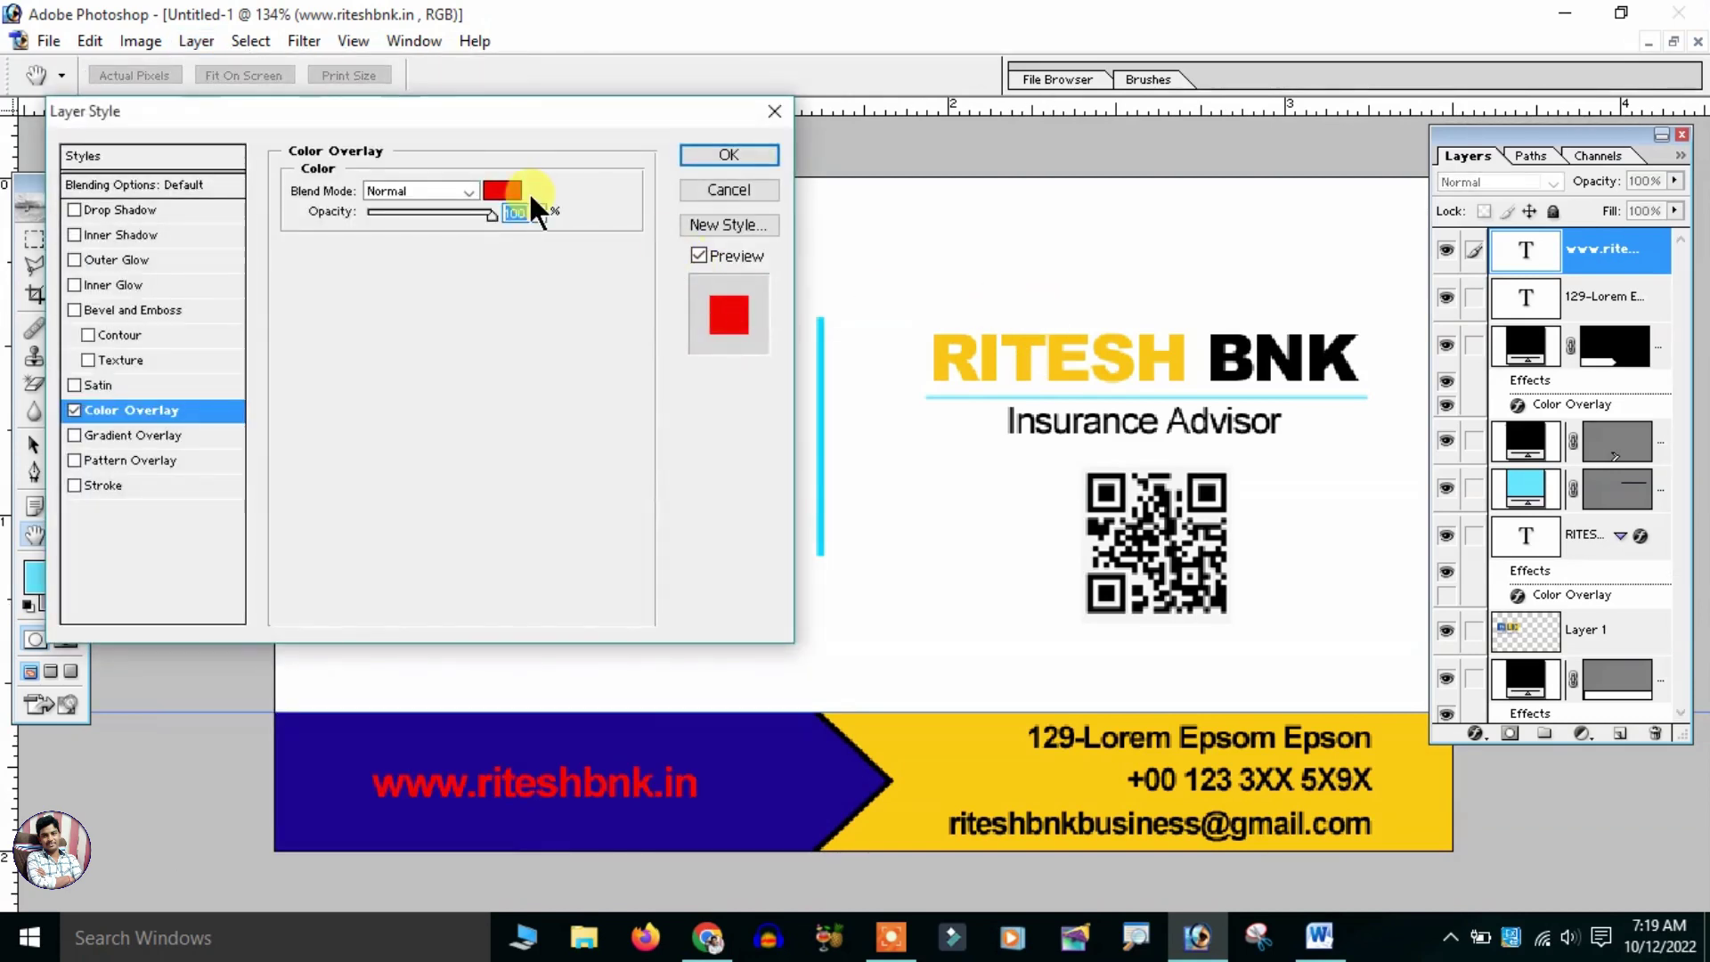
click(502, 191)
drag(1195, 281, 728, 62)
click(1504, 152)
click(703, 160)
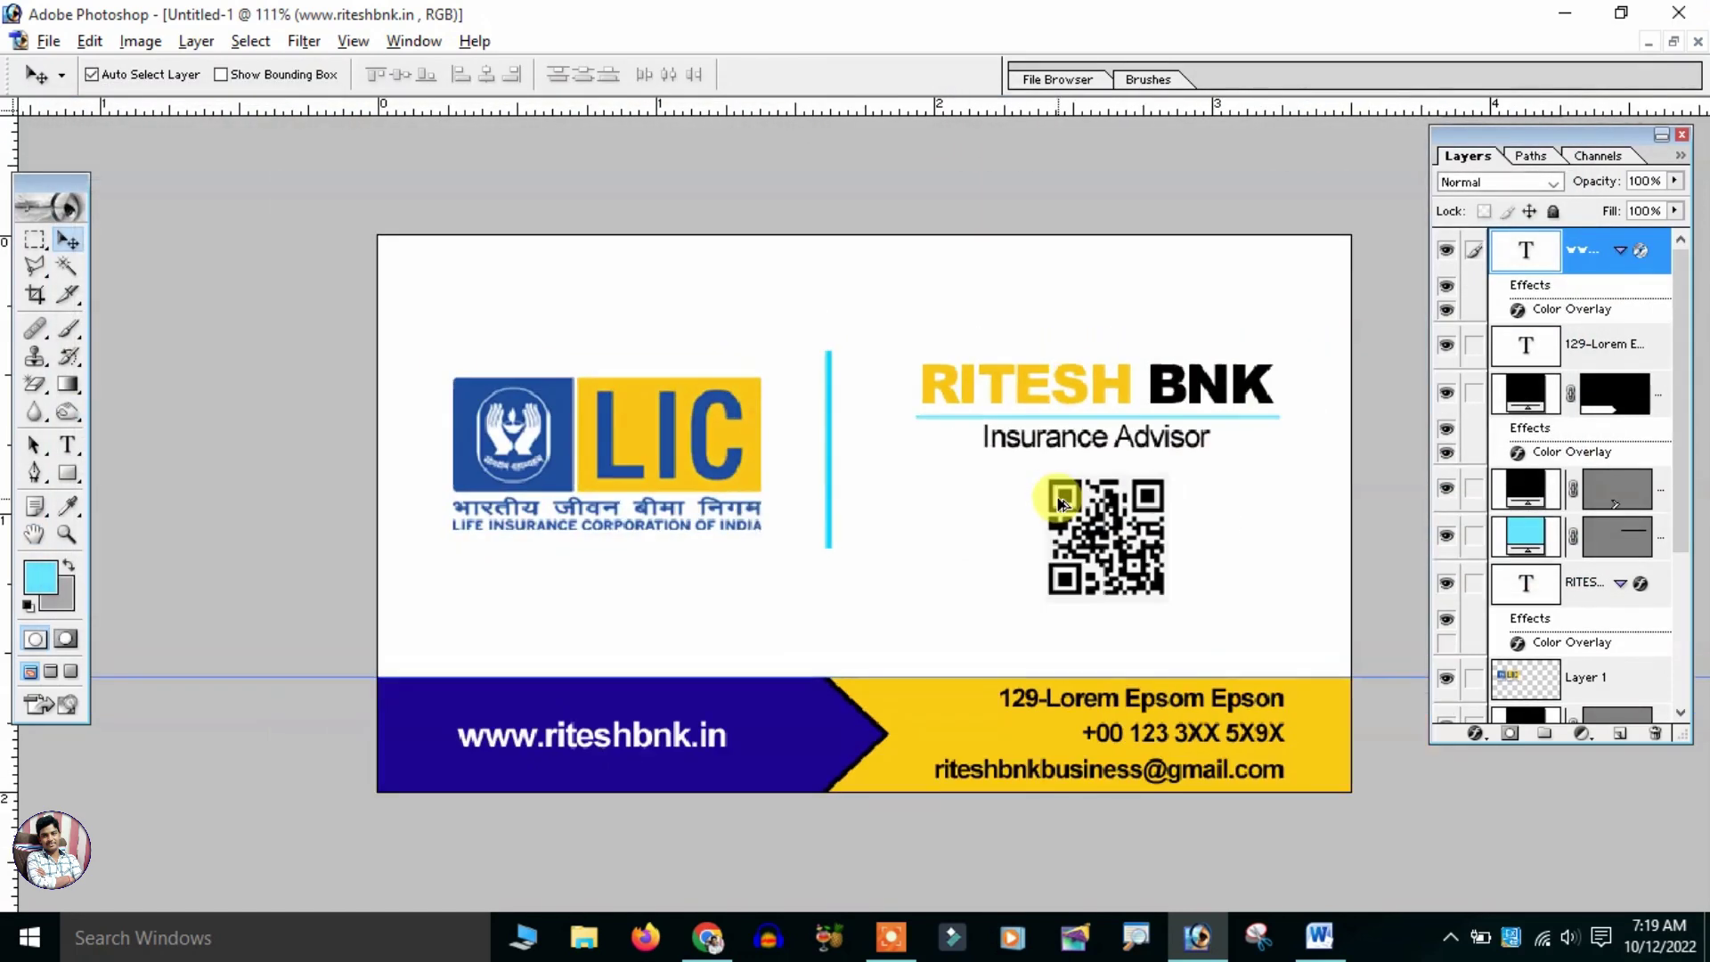
key(ctrl+minus)
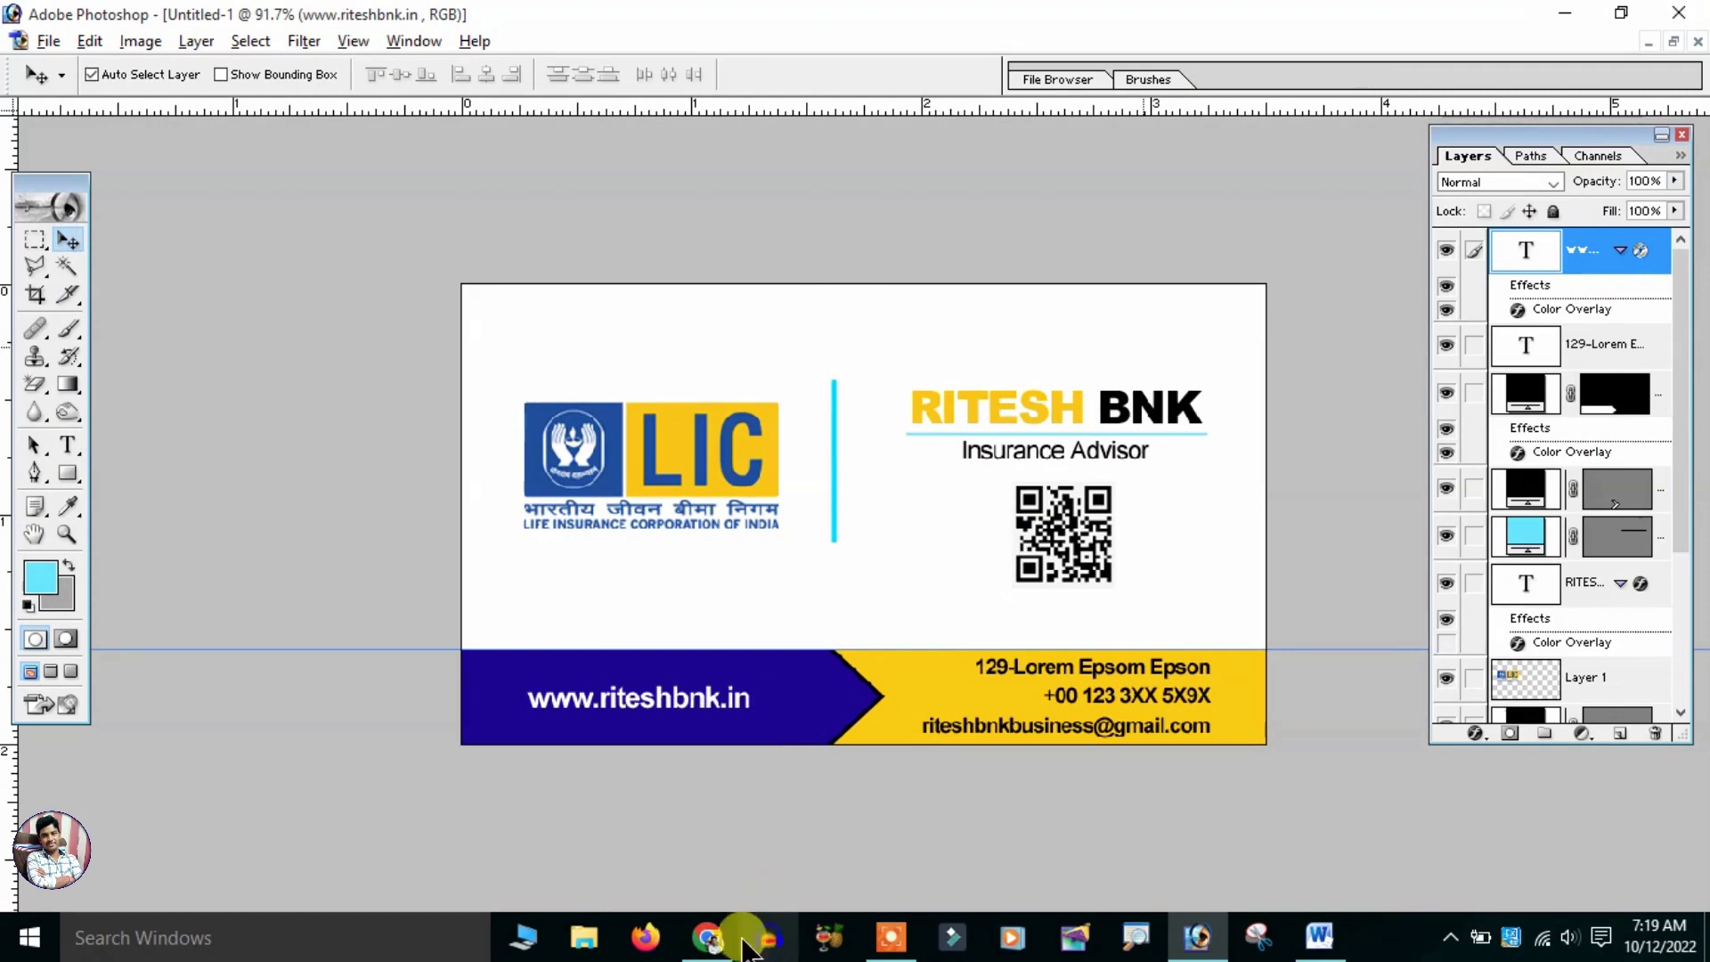
- Replace the barcode query with a 'mouuse logo' image search
key(alt+Tab)
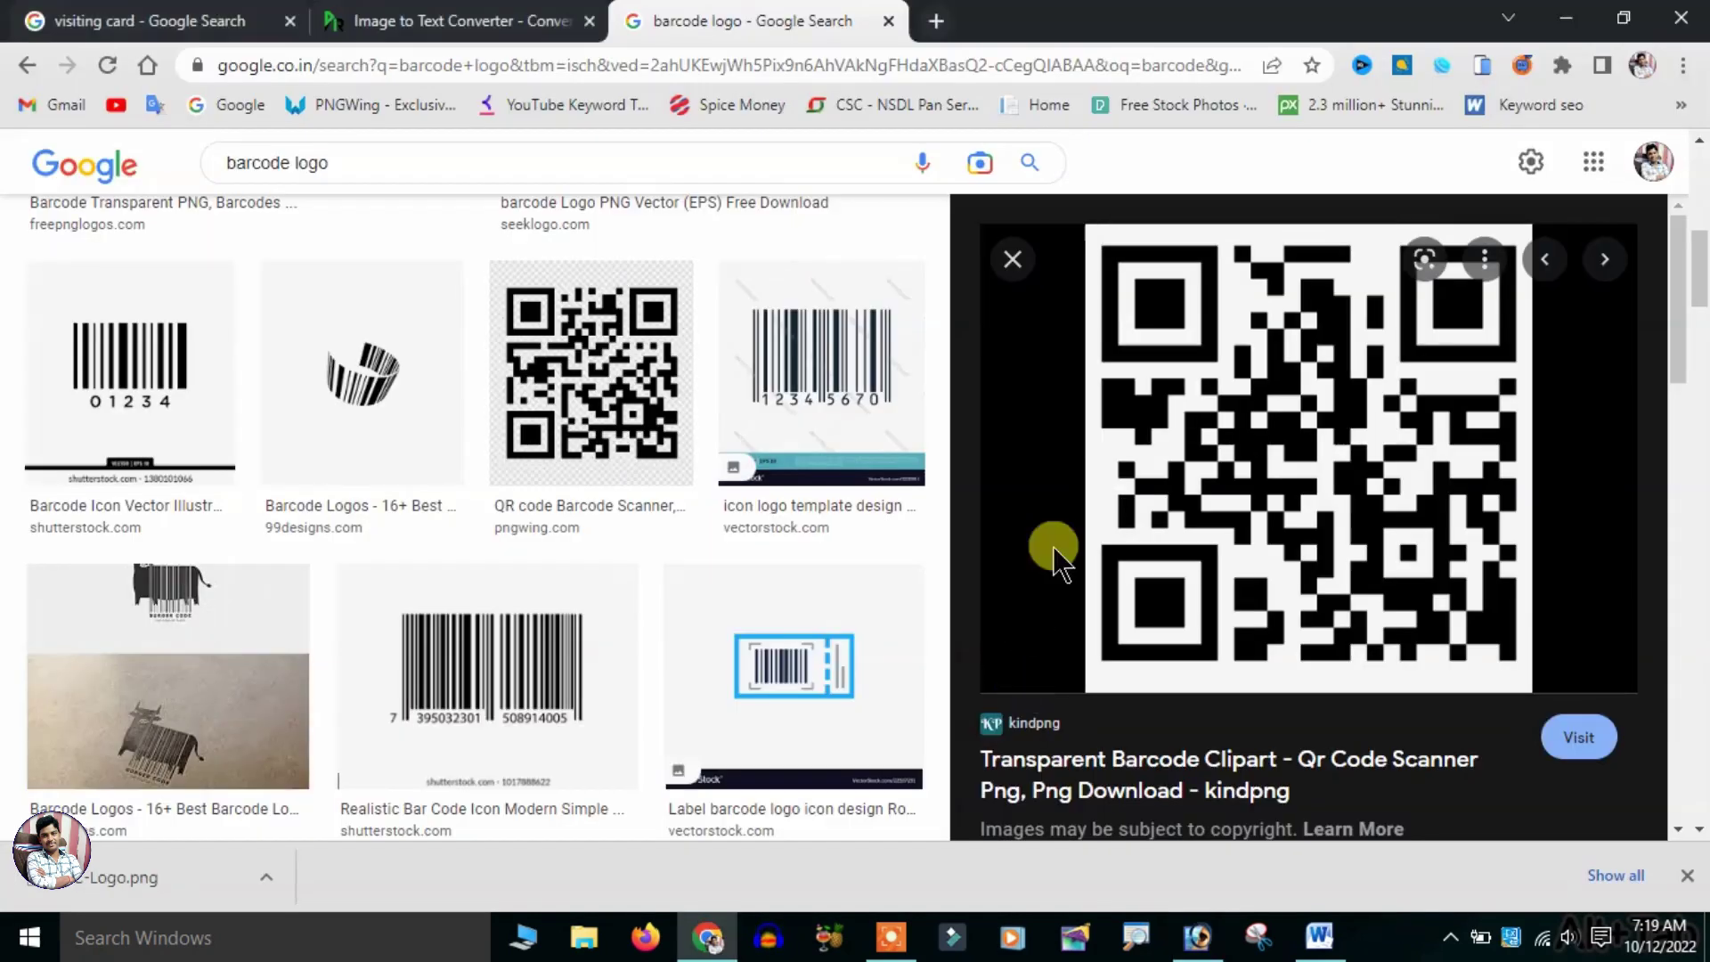
triple_click(339, 163)
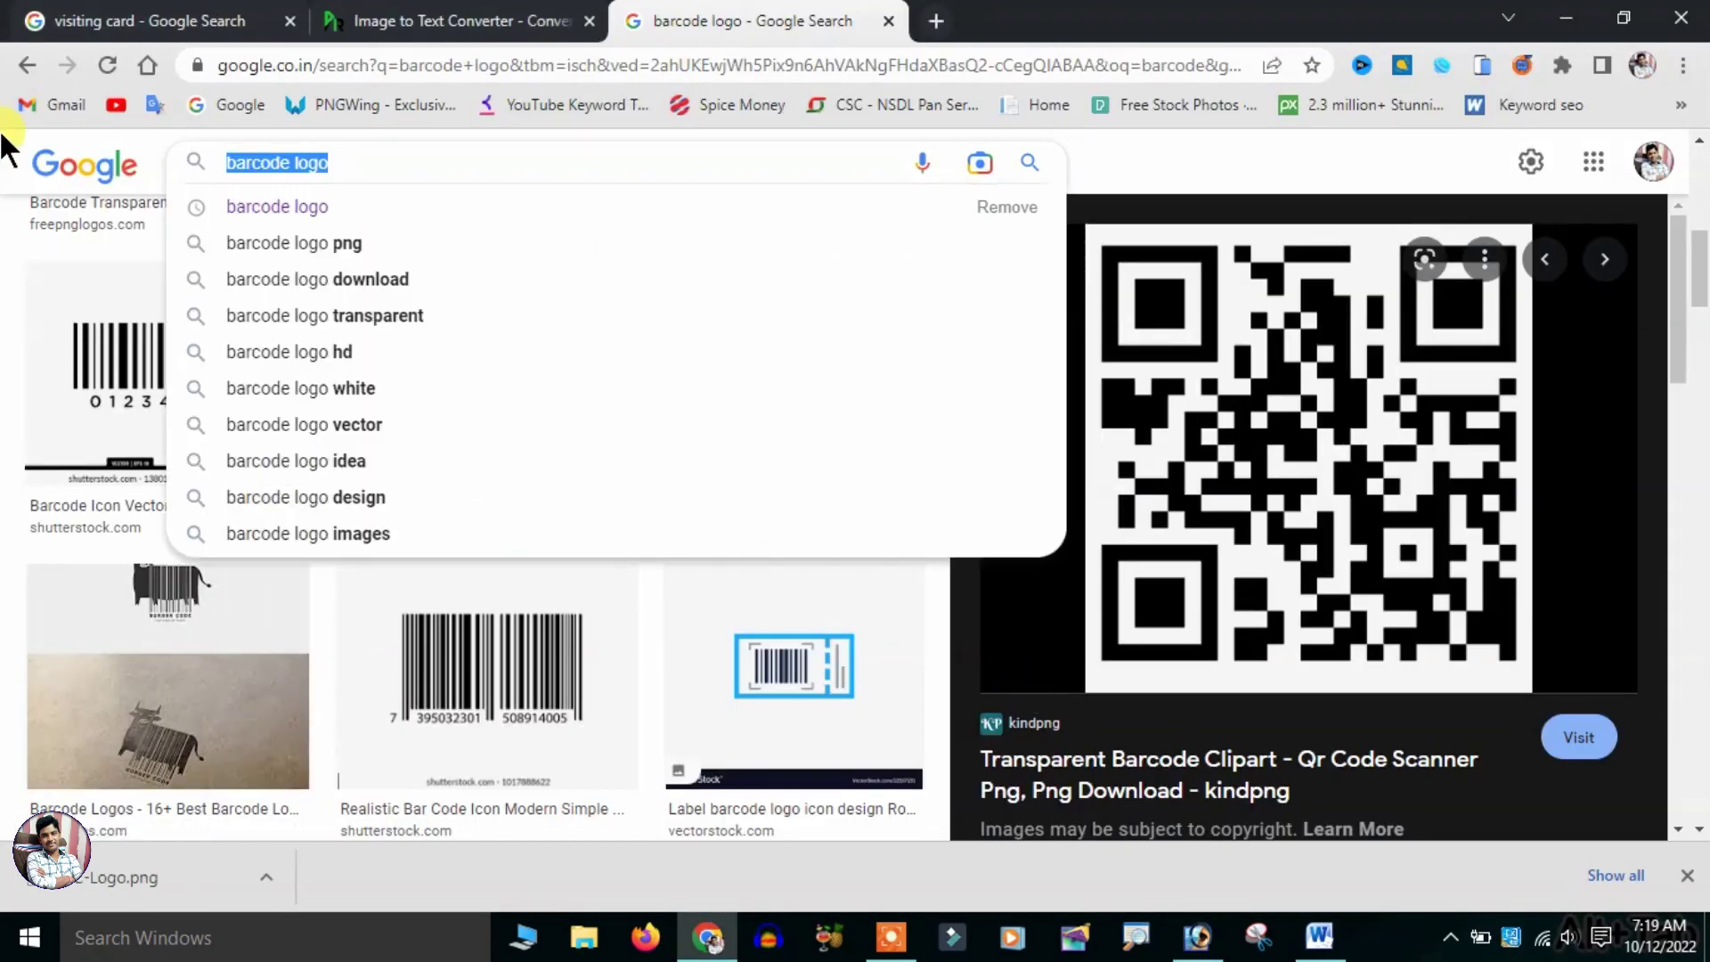
text(mouuse log)
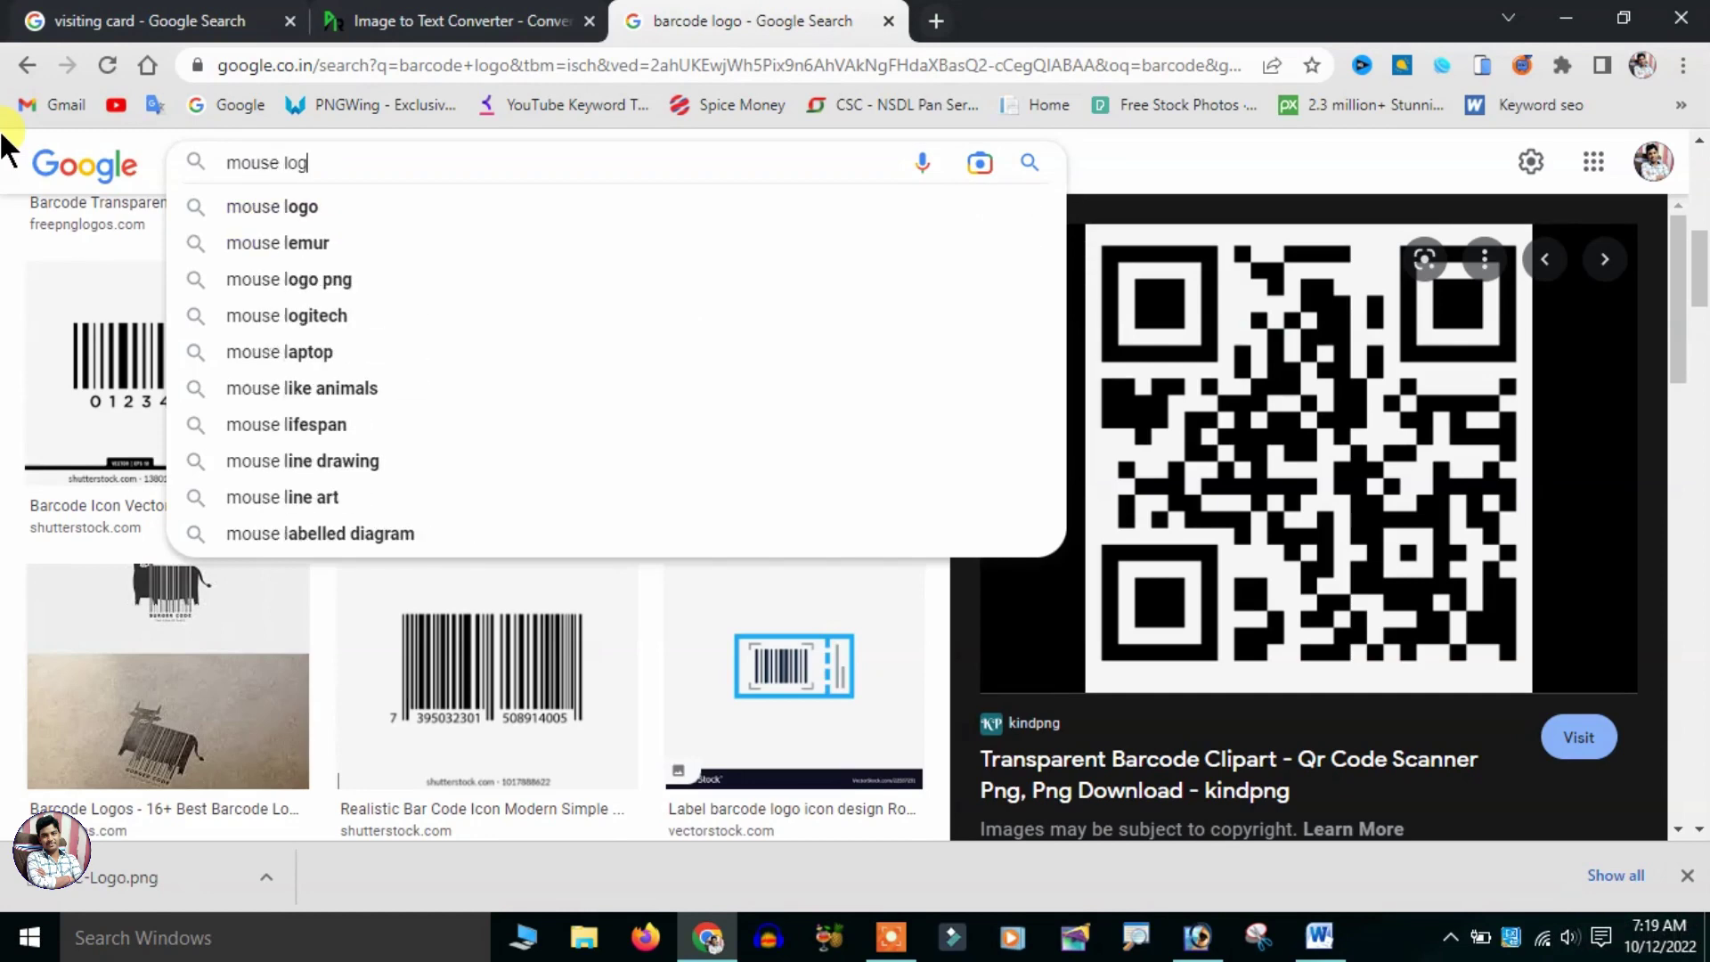
text(o)
key(Return)
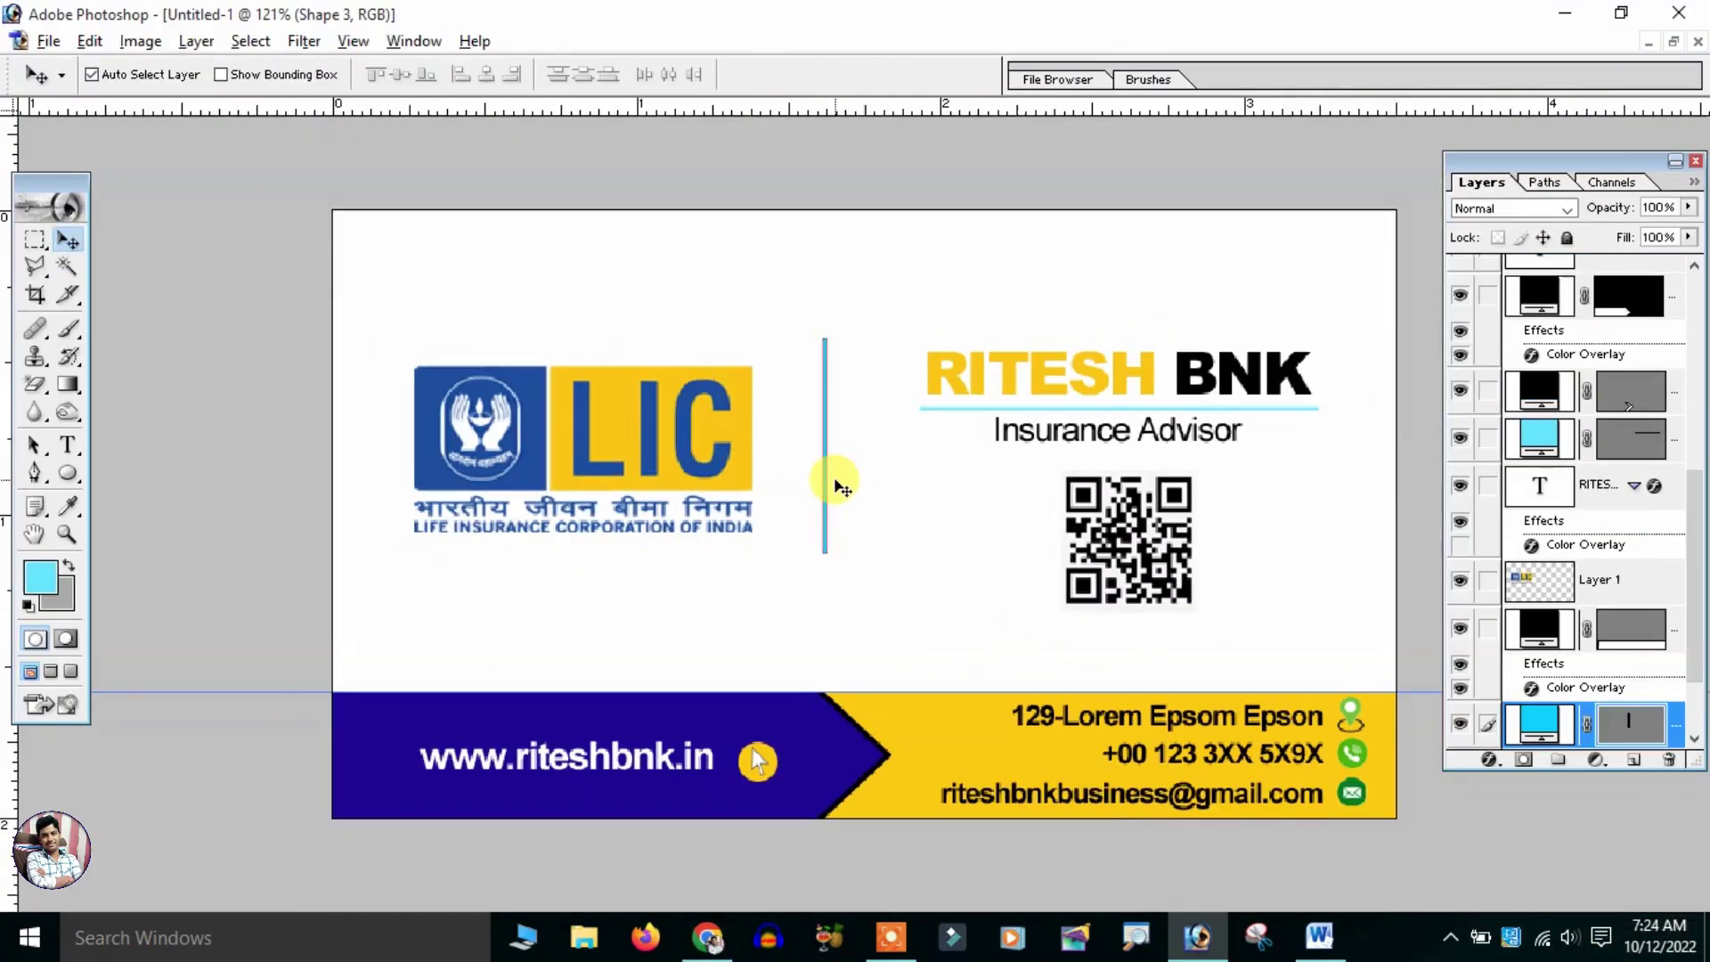
- Nudge the vertical divider line slightly right and make the Background layer active
key(Right)
key(Right)
key(Right)
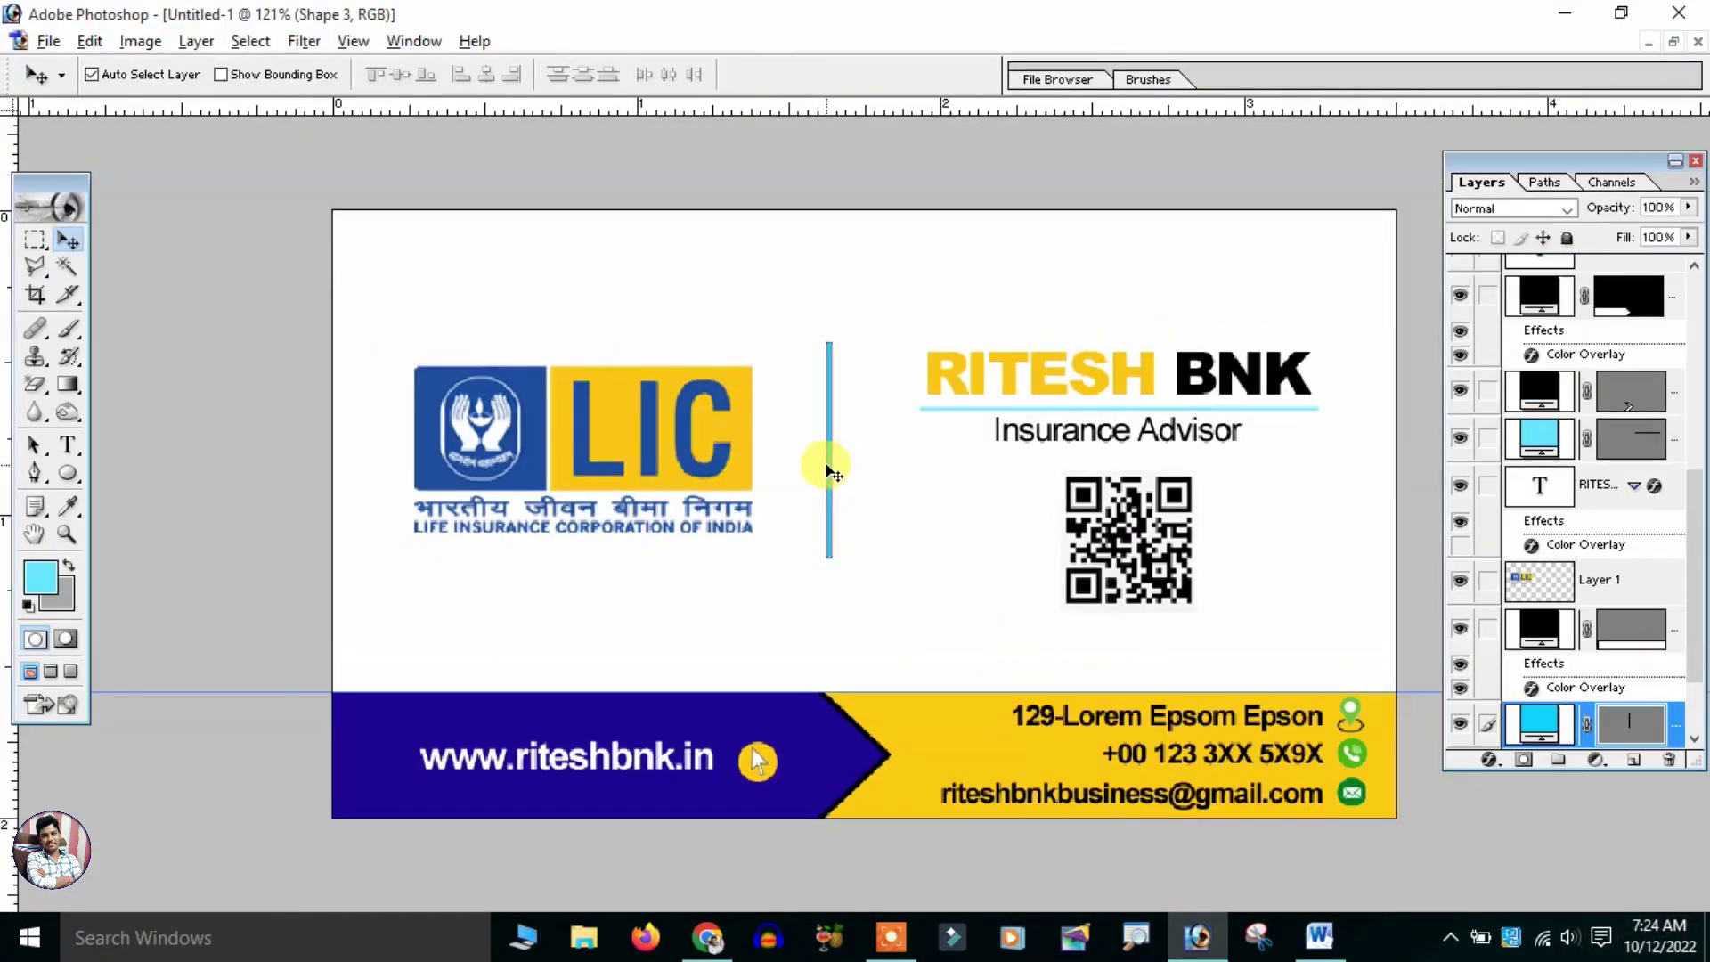
key(ctrl+minus)
click(881, 525)
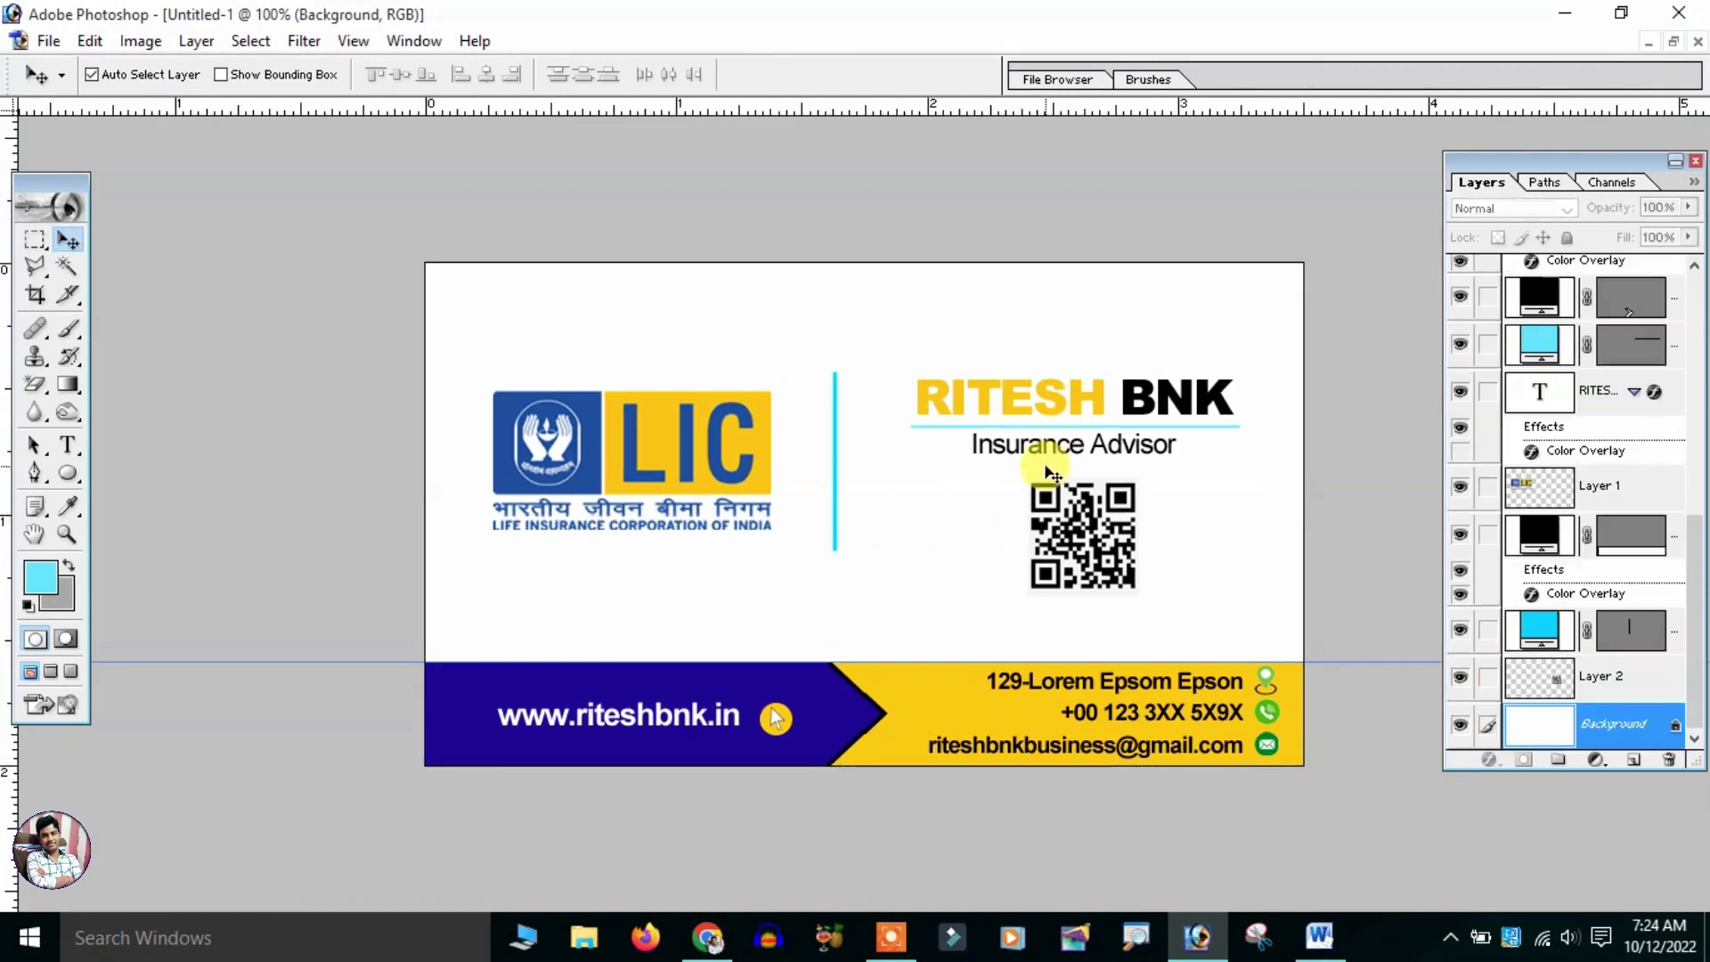
- Save the card as TIFF 'Lic Front Visiting Card.tif' in a new Desktop folder 'Lic Visiting Card'
key(ctrl)
key(ctrl+s)
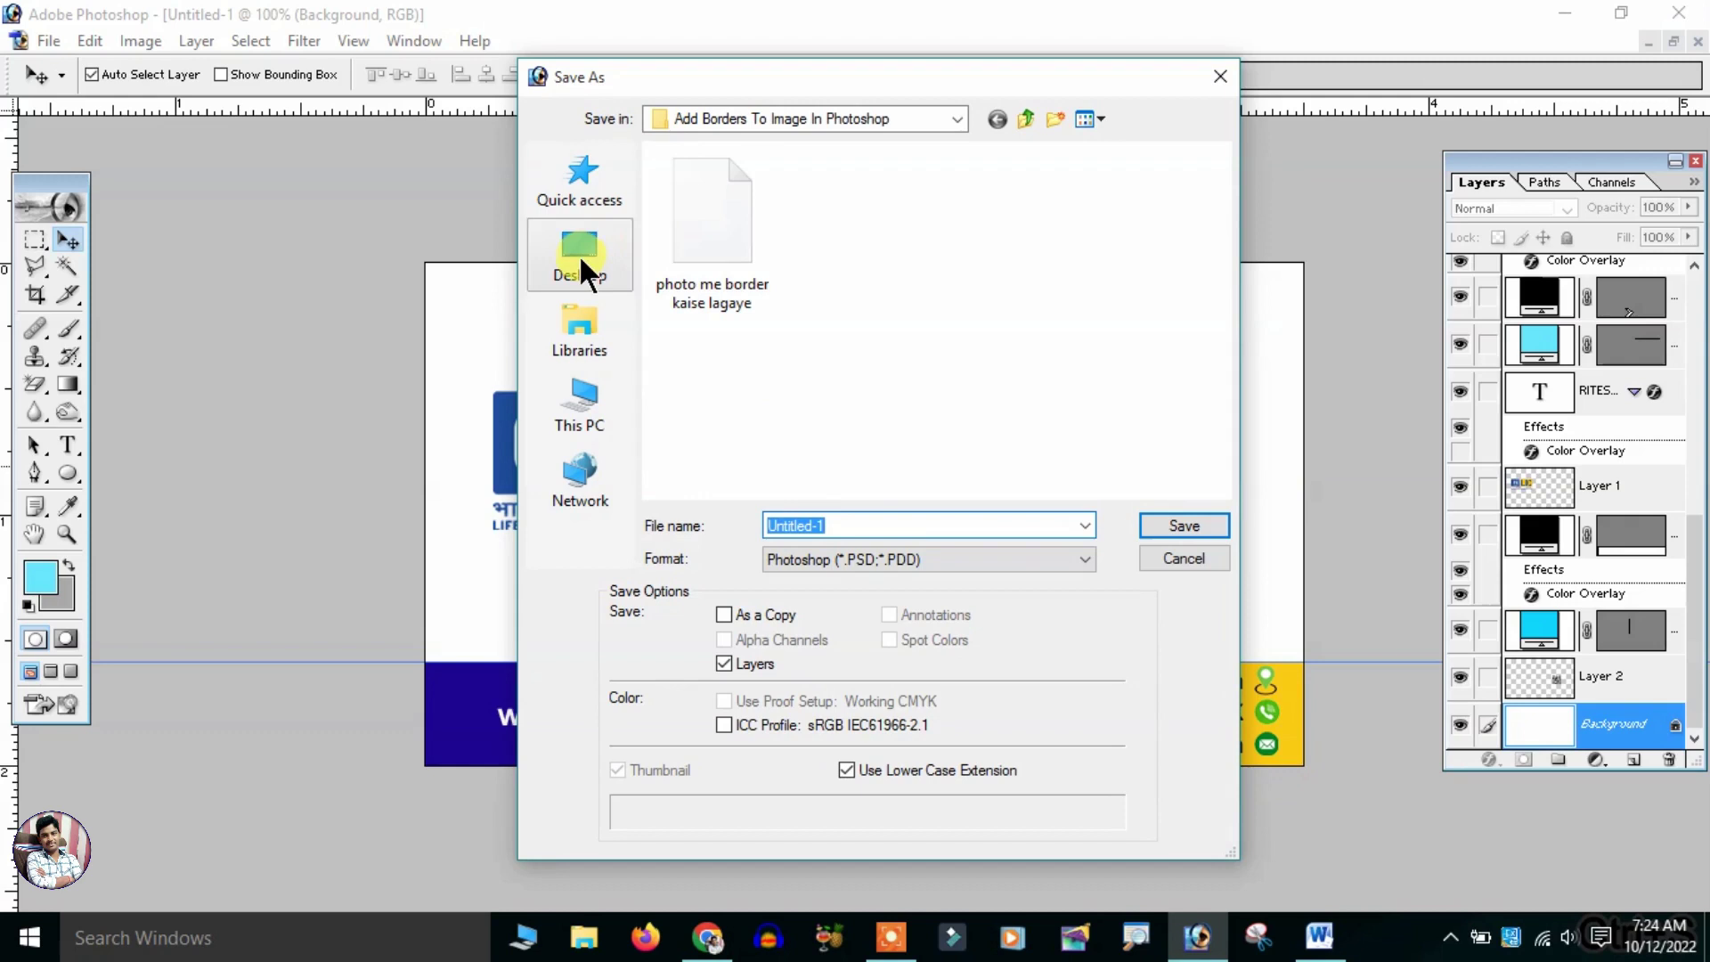
click(1026, 119)
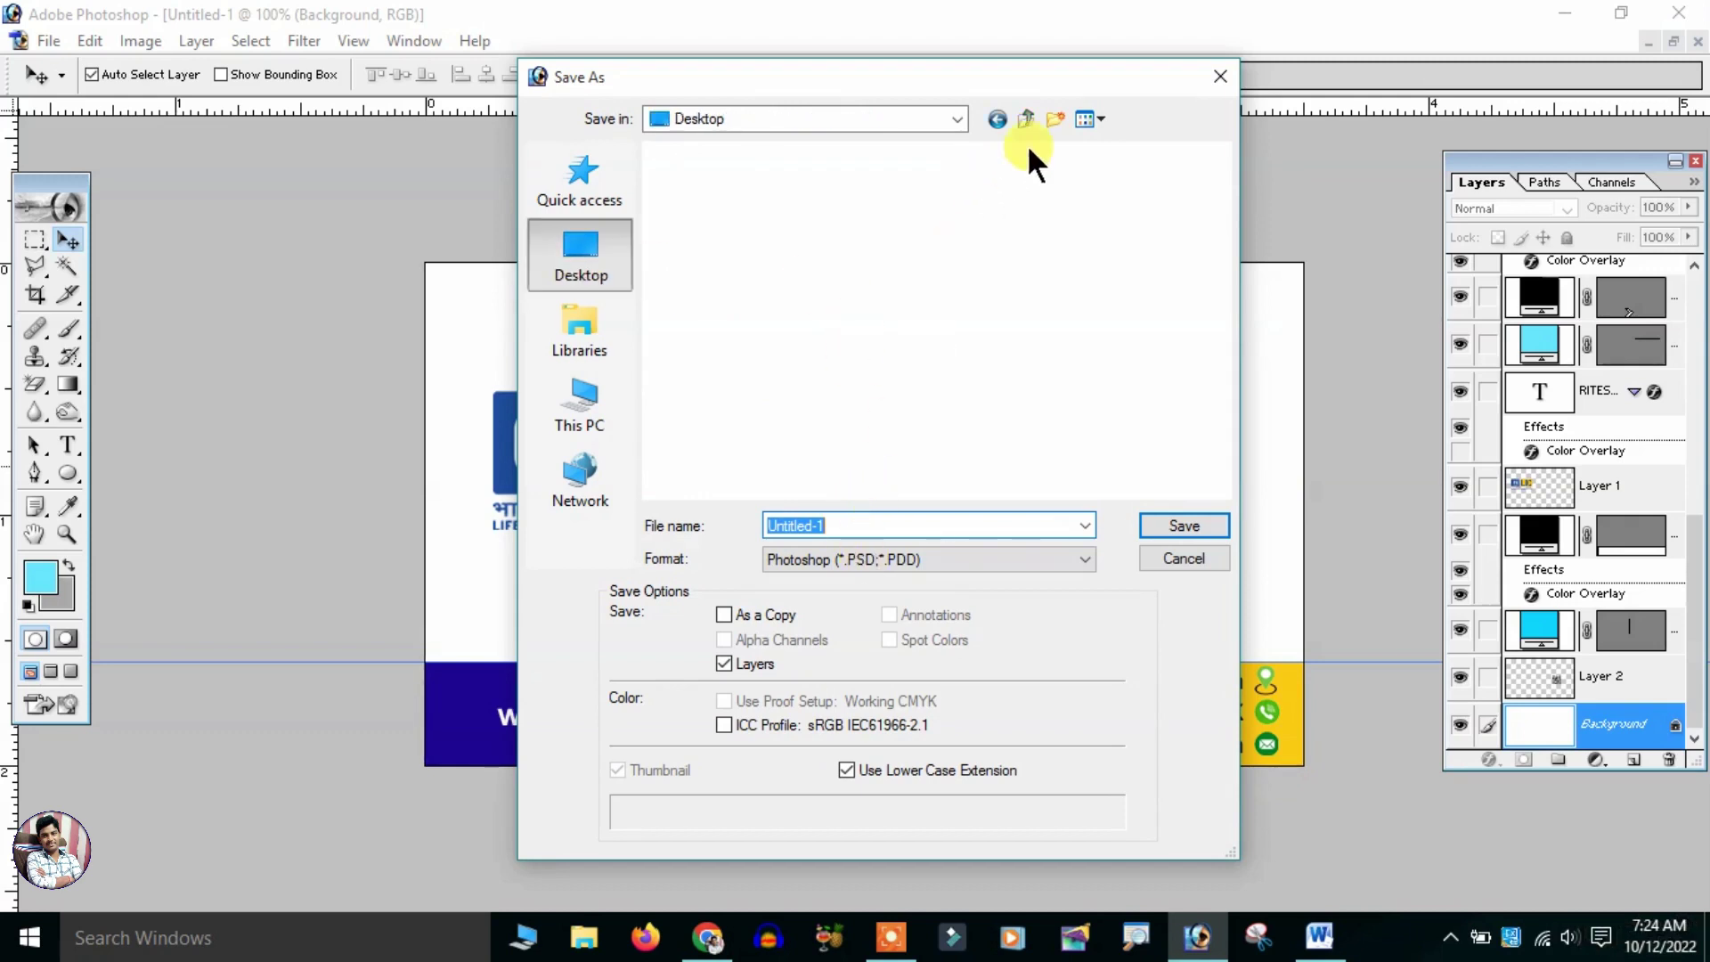
click(1055, 120)
text(Lic Visiting)
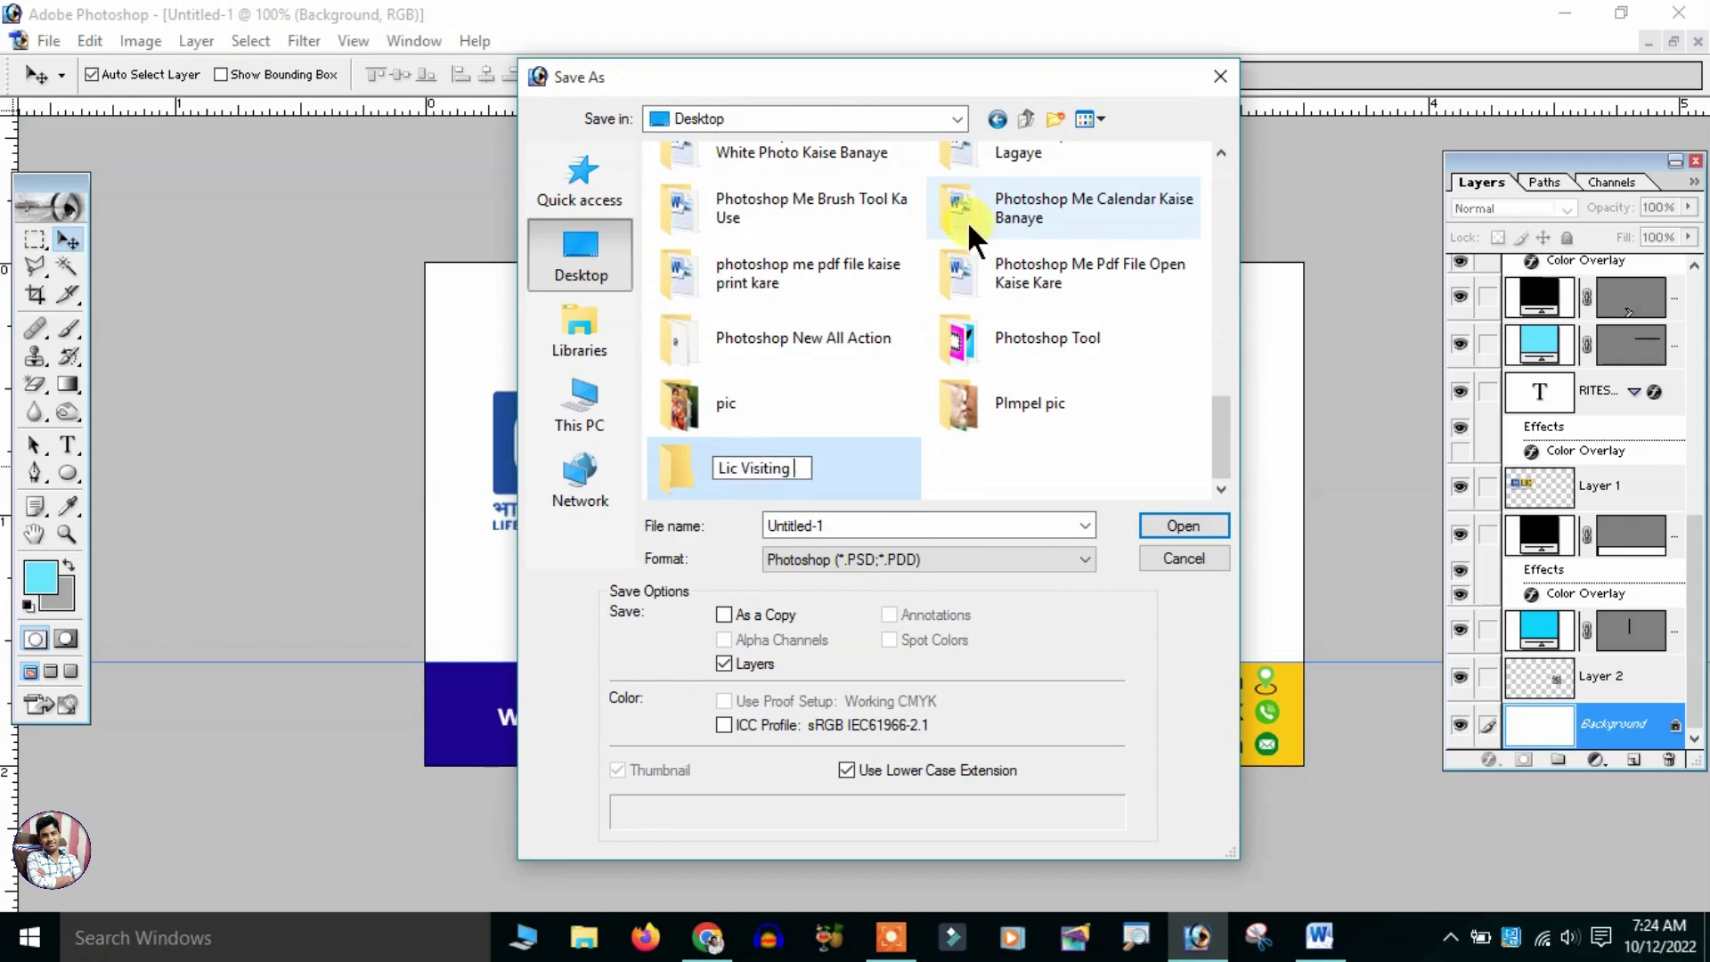
text(Card)
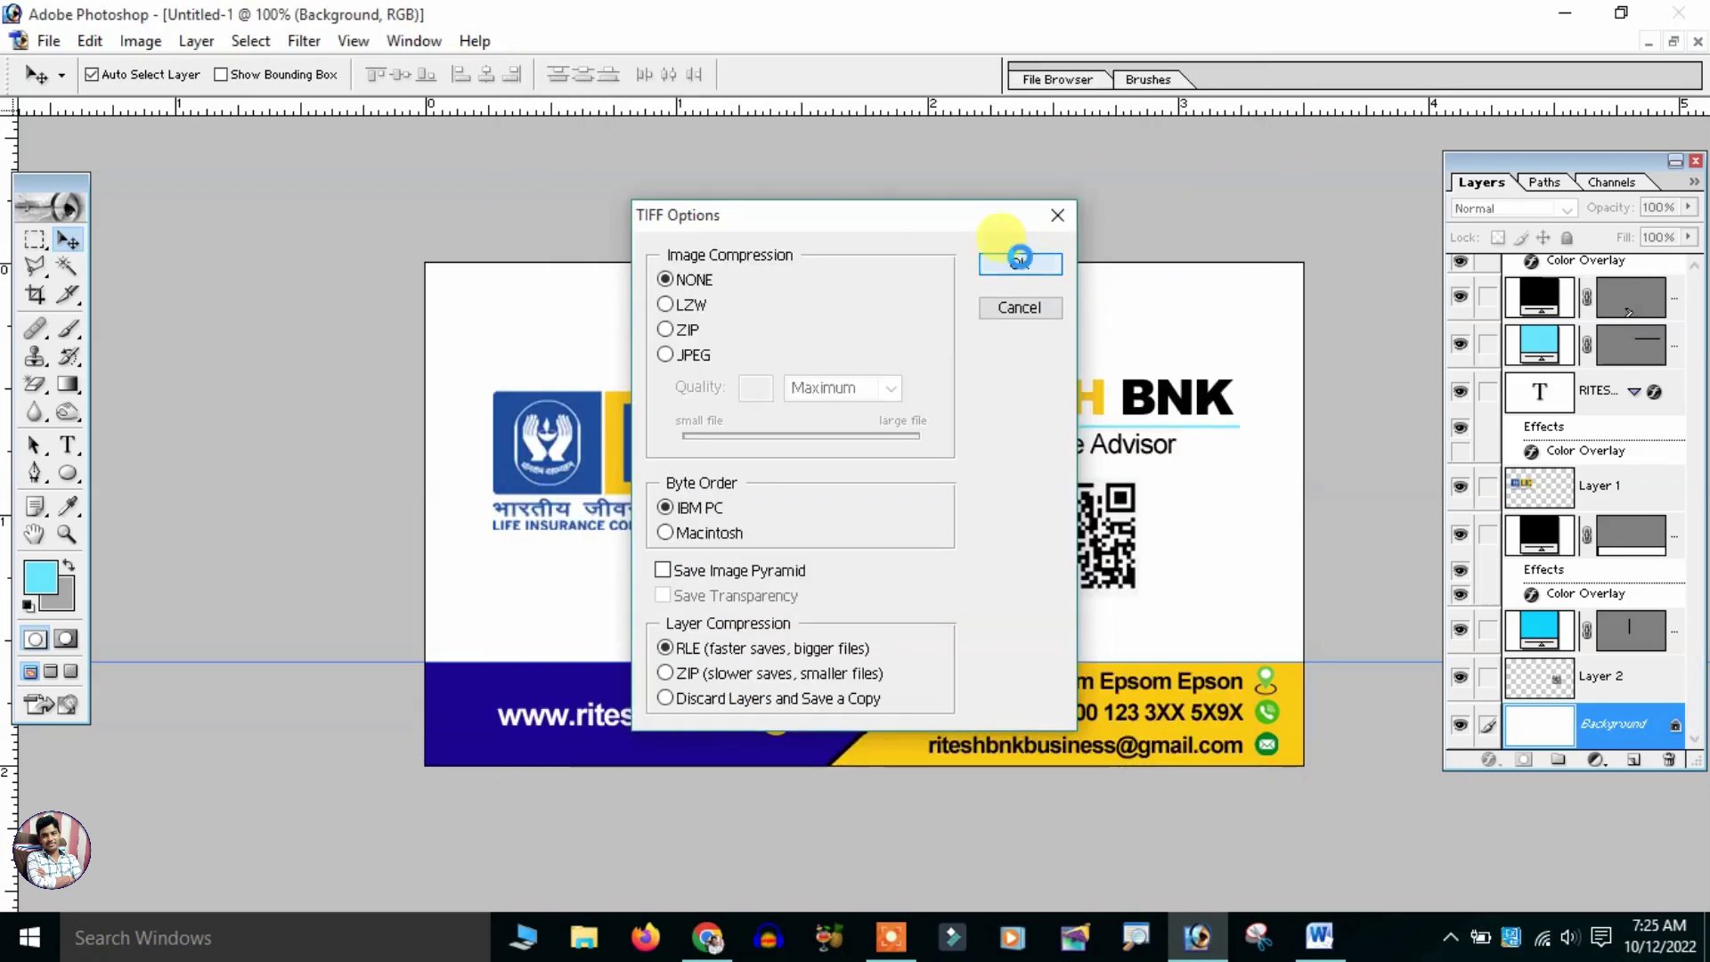
click(1018, 259)
click(793, 349)
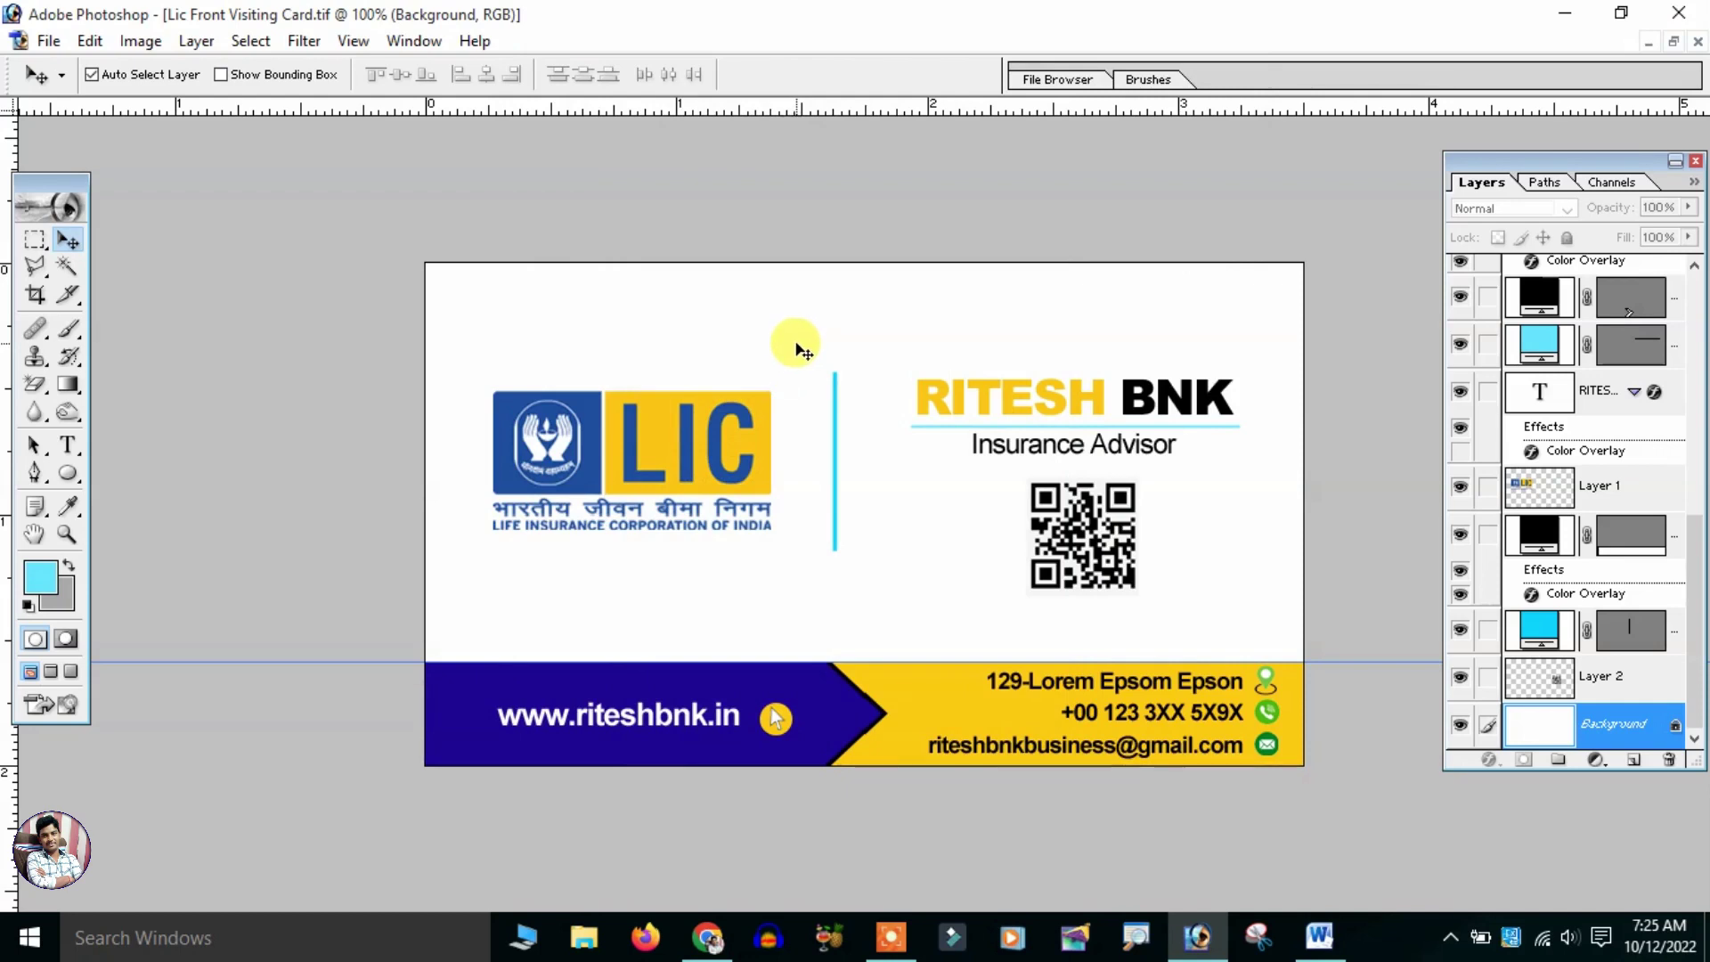
- Duplicate the front card document, close the original, and maximise the copy
click(1673, 41)
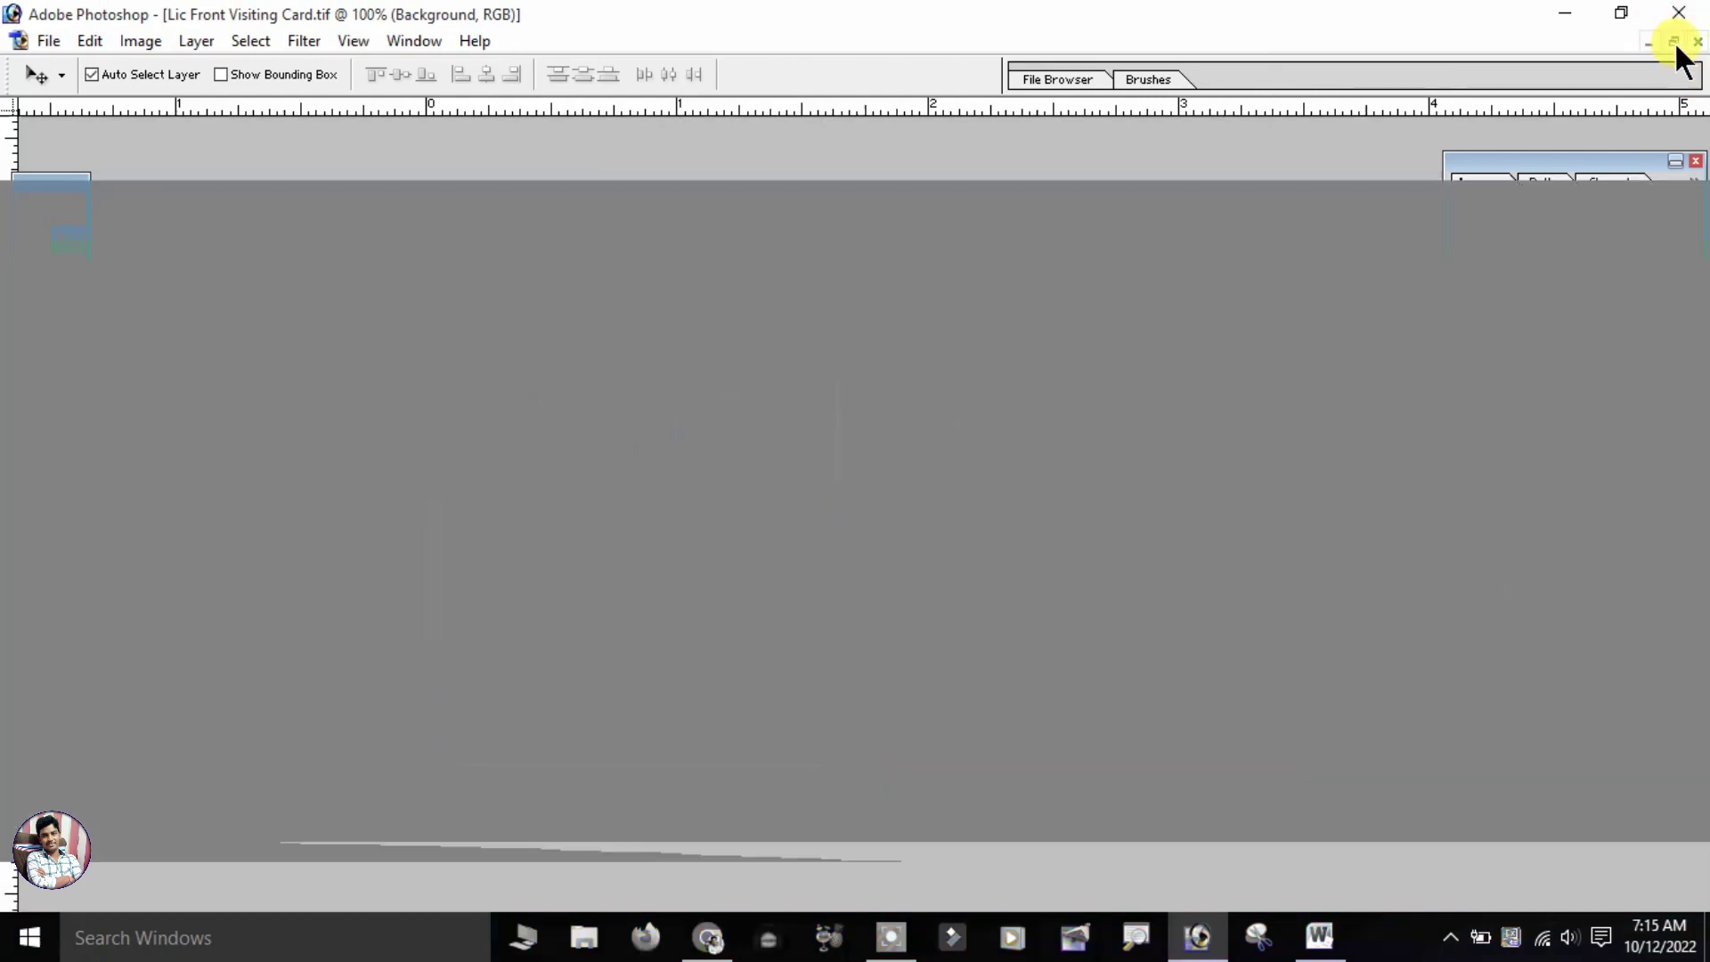
right_click(622, 124)
click(654, 143)
key(Return)
drag(654, 143, 650, 226)
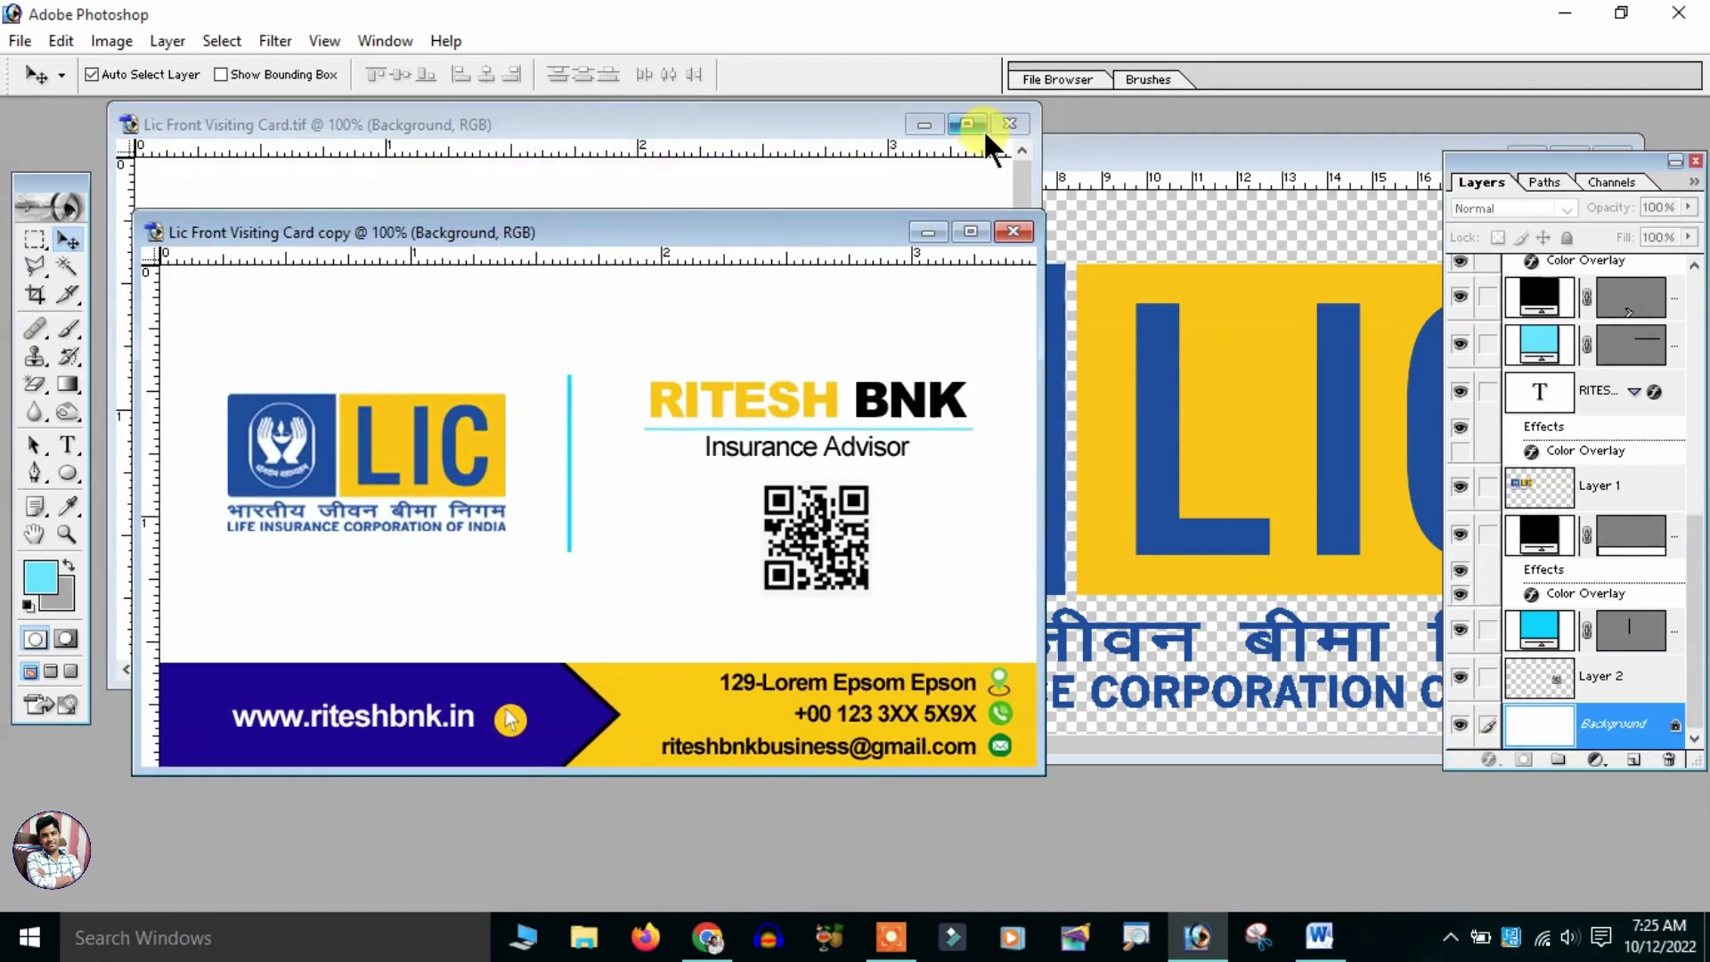
click(1008, 124)
click(971, 233)
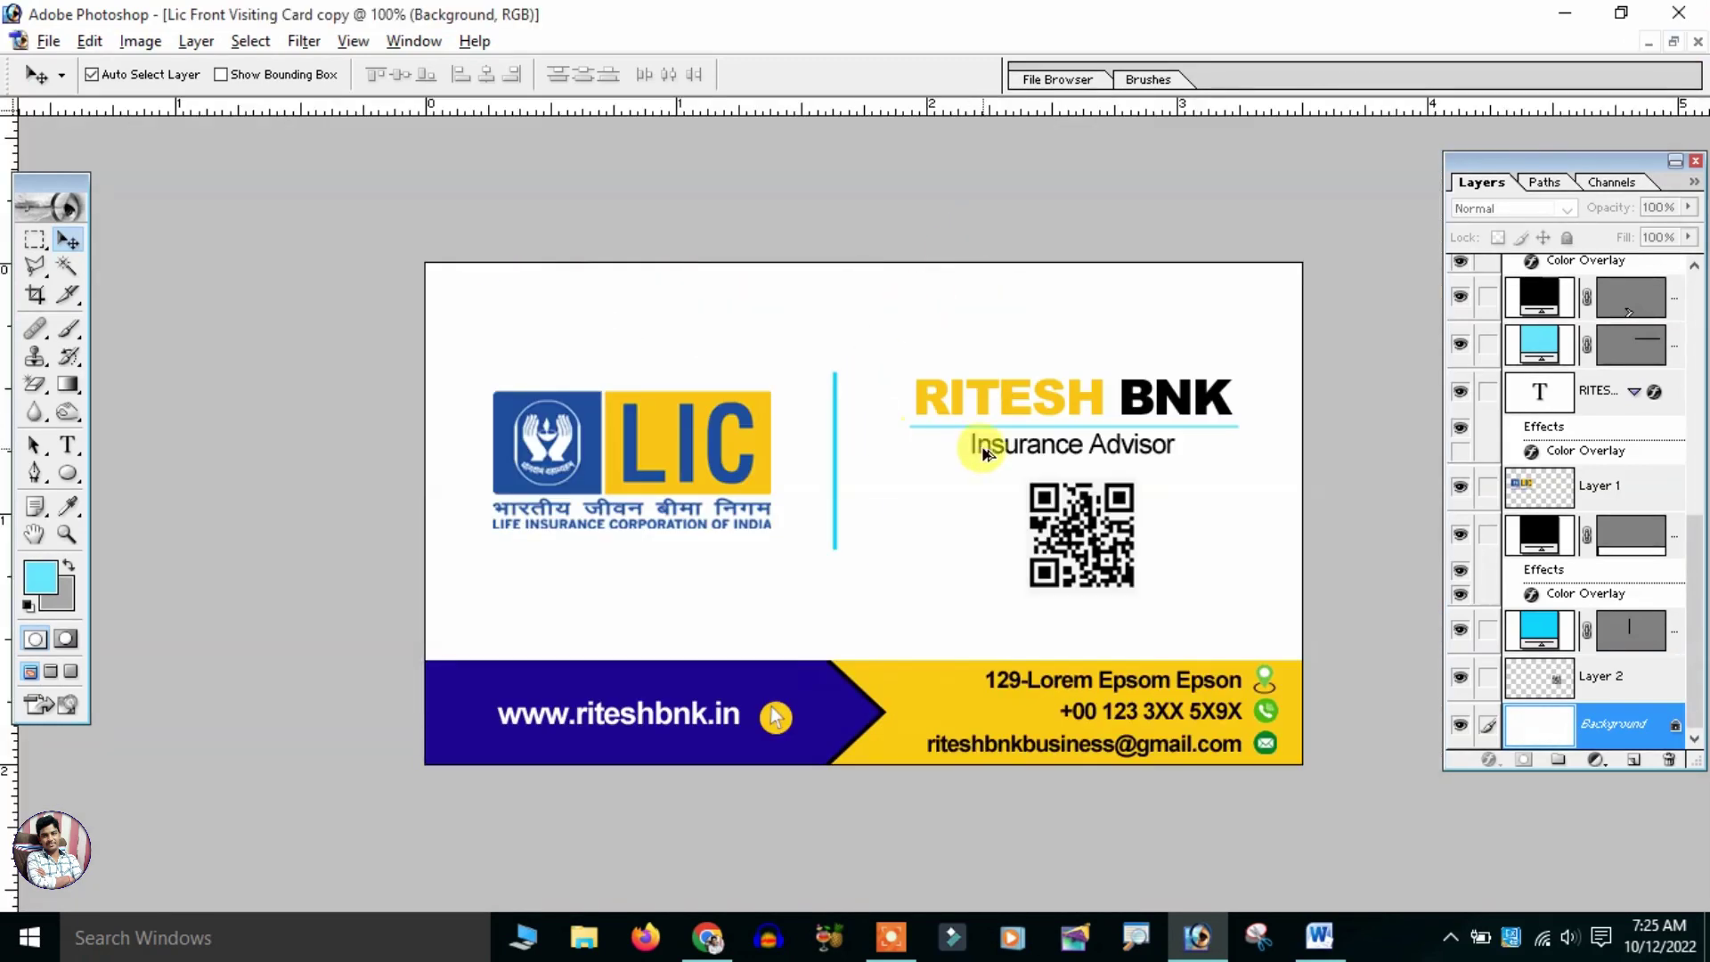
- Convert the copy's Background layer into a normal Layer 0
click(942, 399)
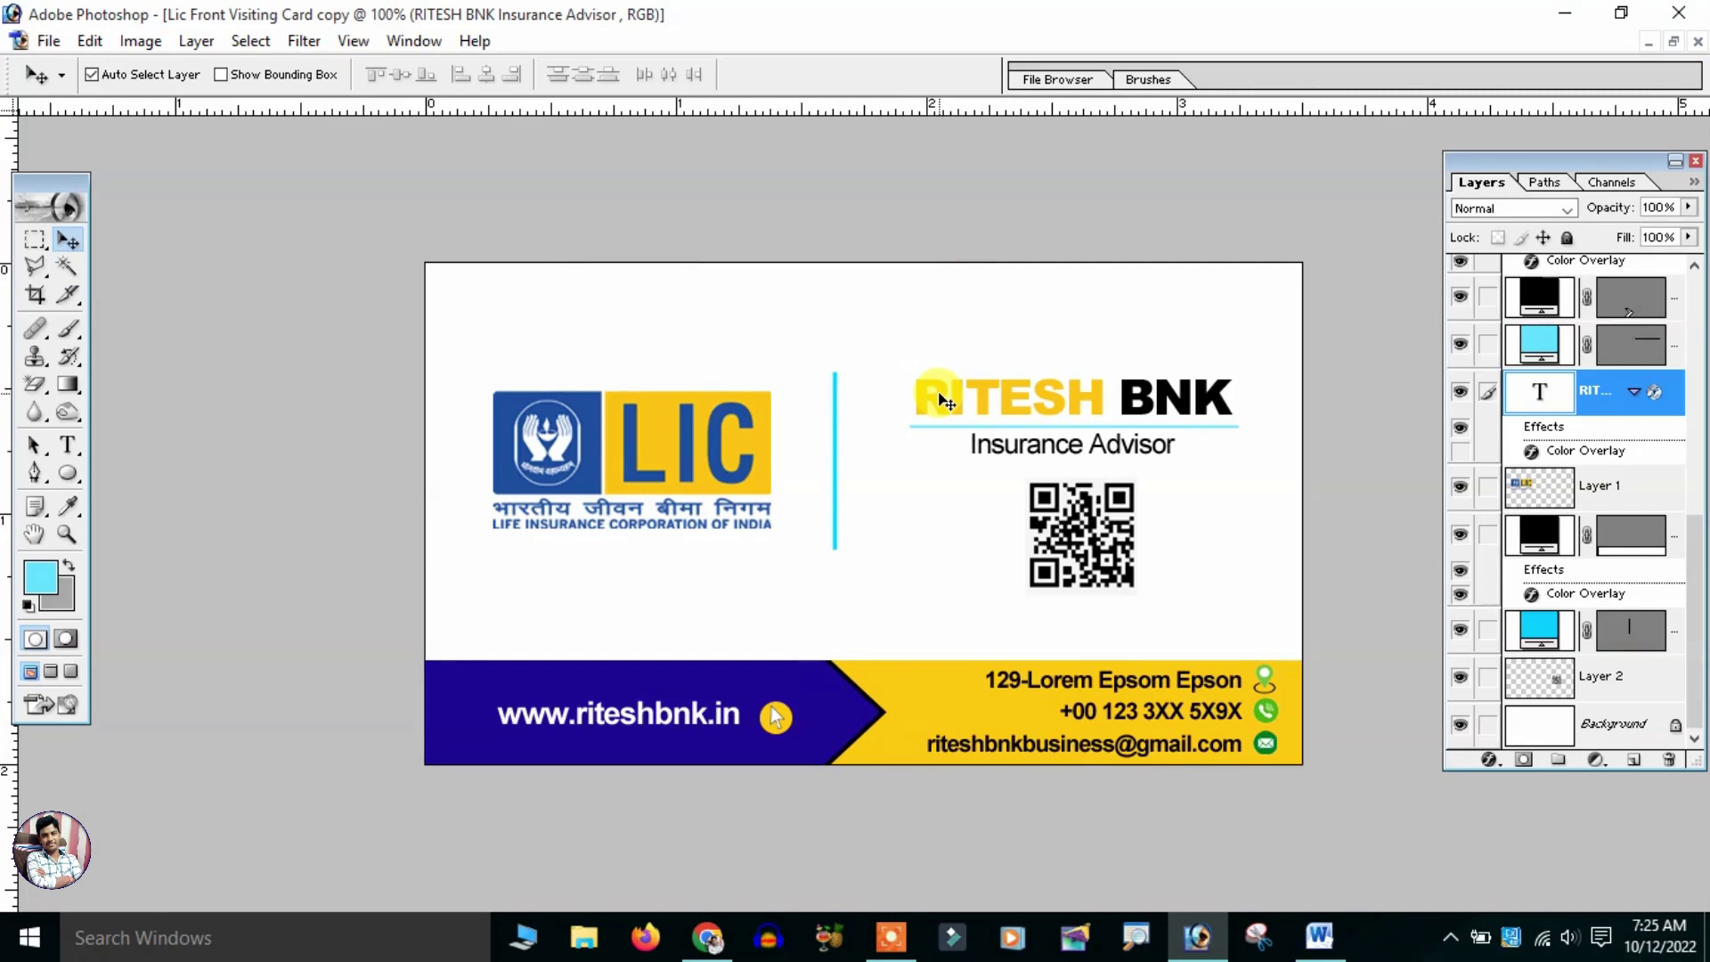
double_click(1608, 728)
click(1067, 426)
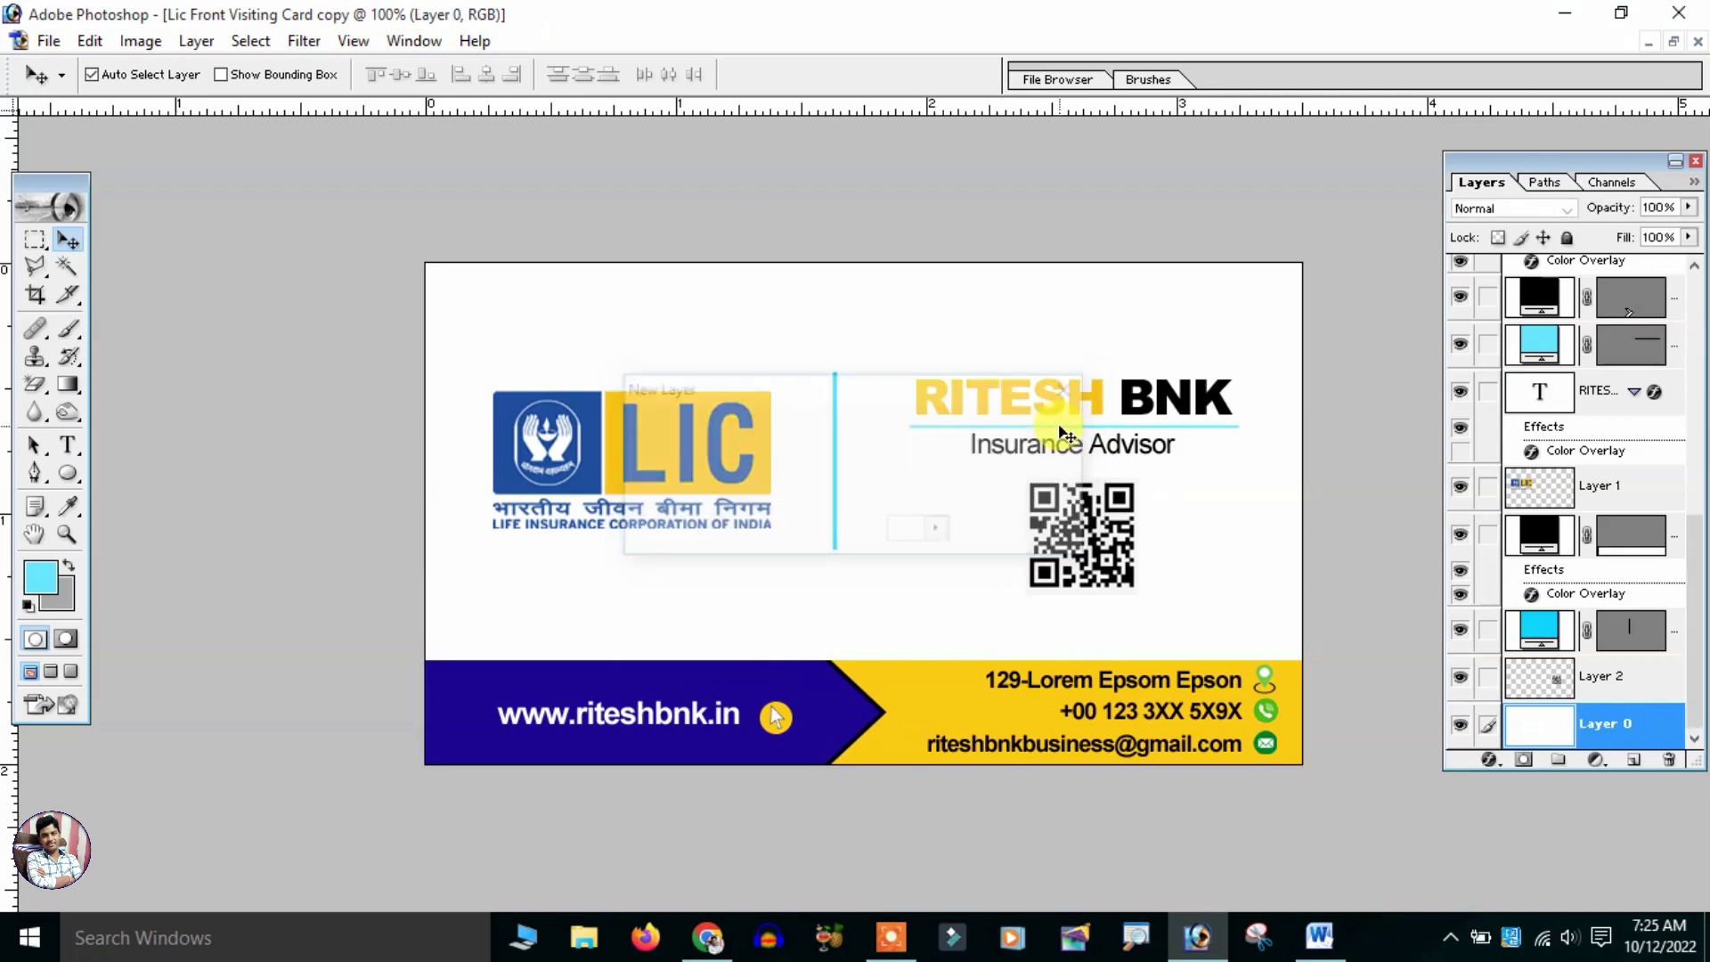
- Bring white Layer 0 to the top, then raise the LIC logo layer above it
key(ctrl+shift+bracketright)
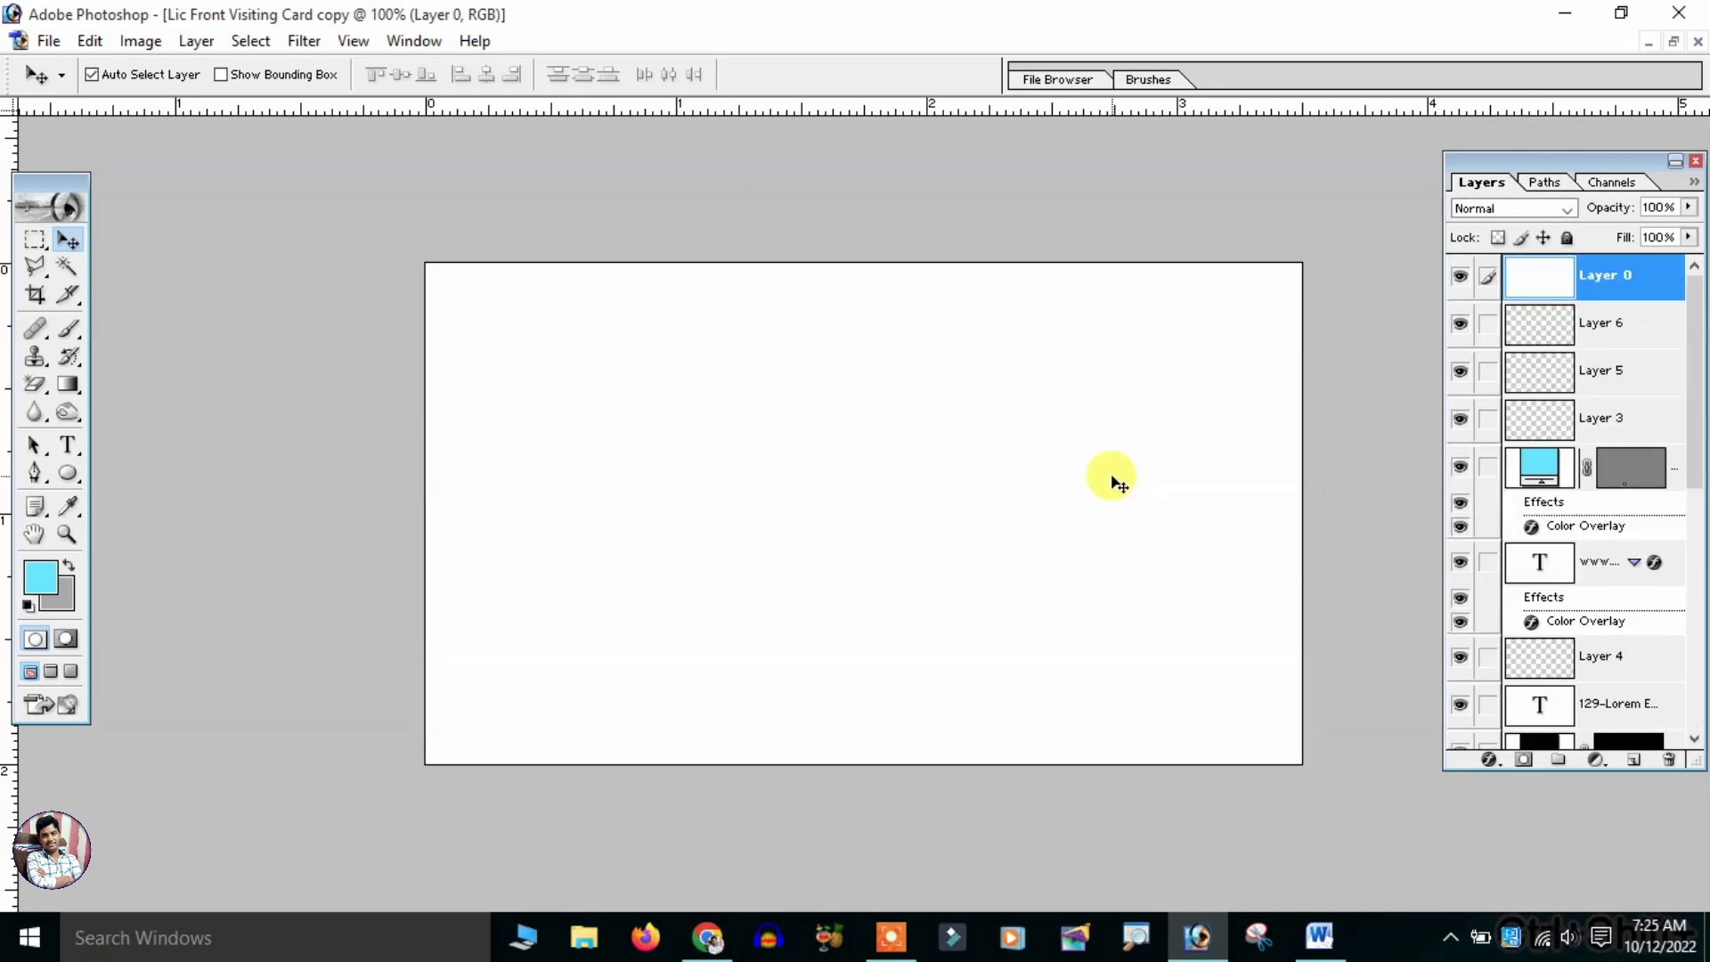
scroll(1616, 501, down, 3)
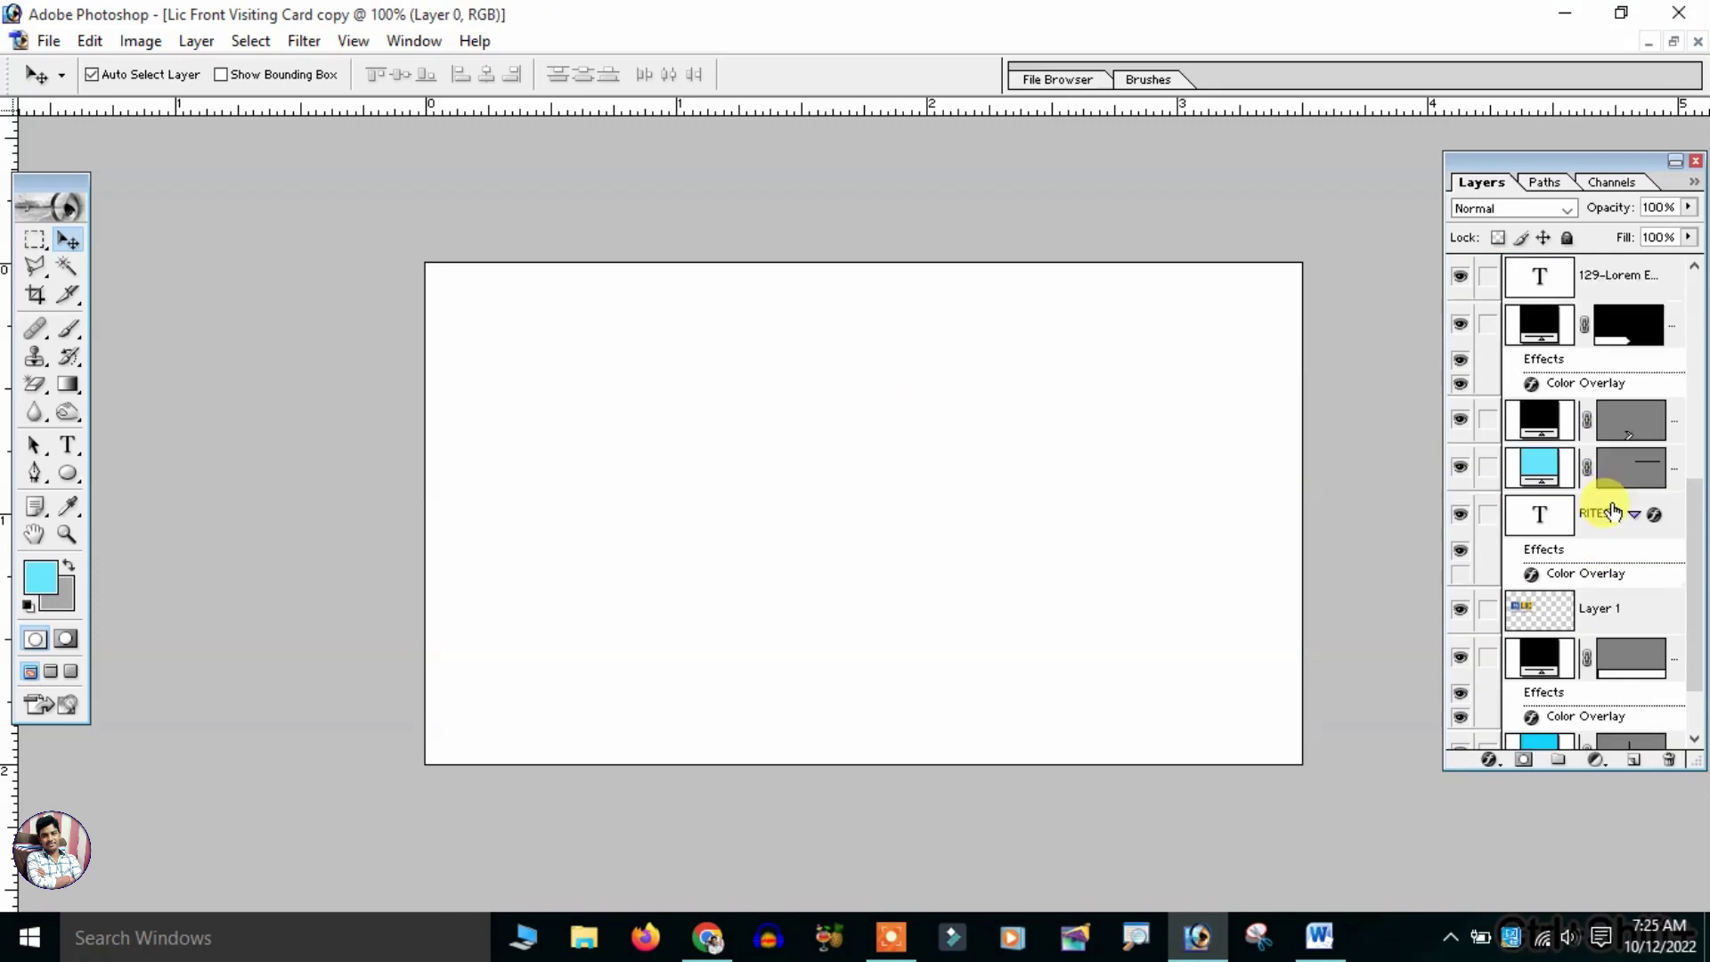
scroll(1603, 507, down, 3)
click(1662, 543)
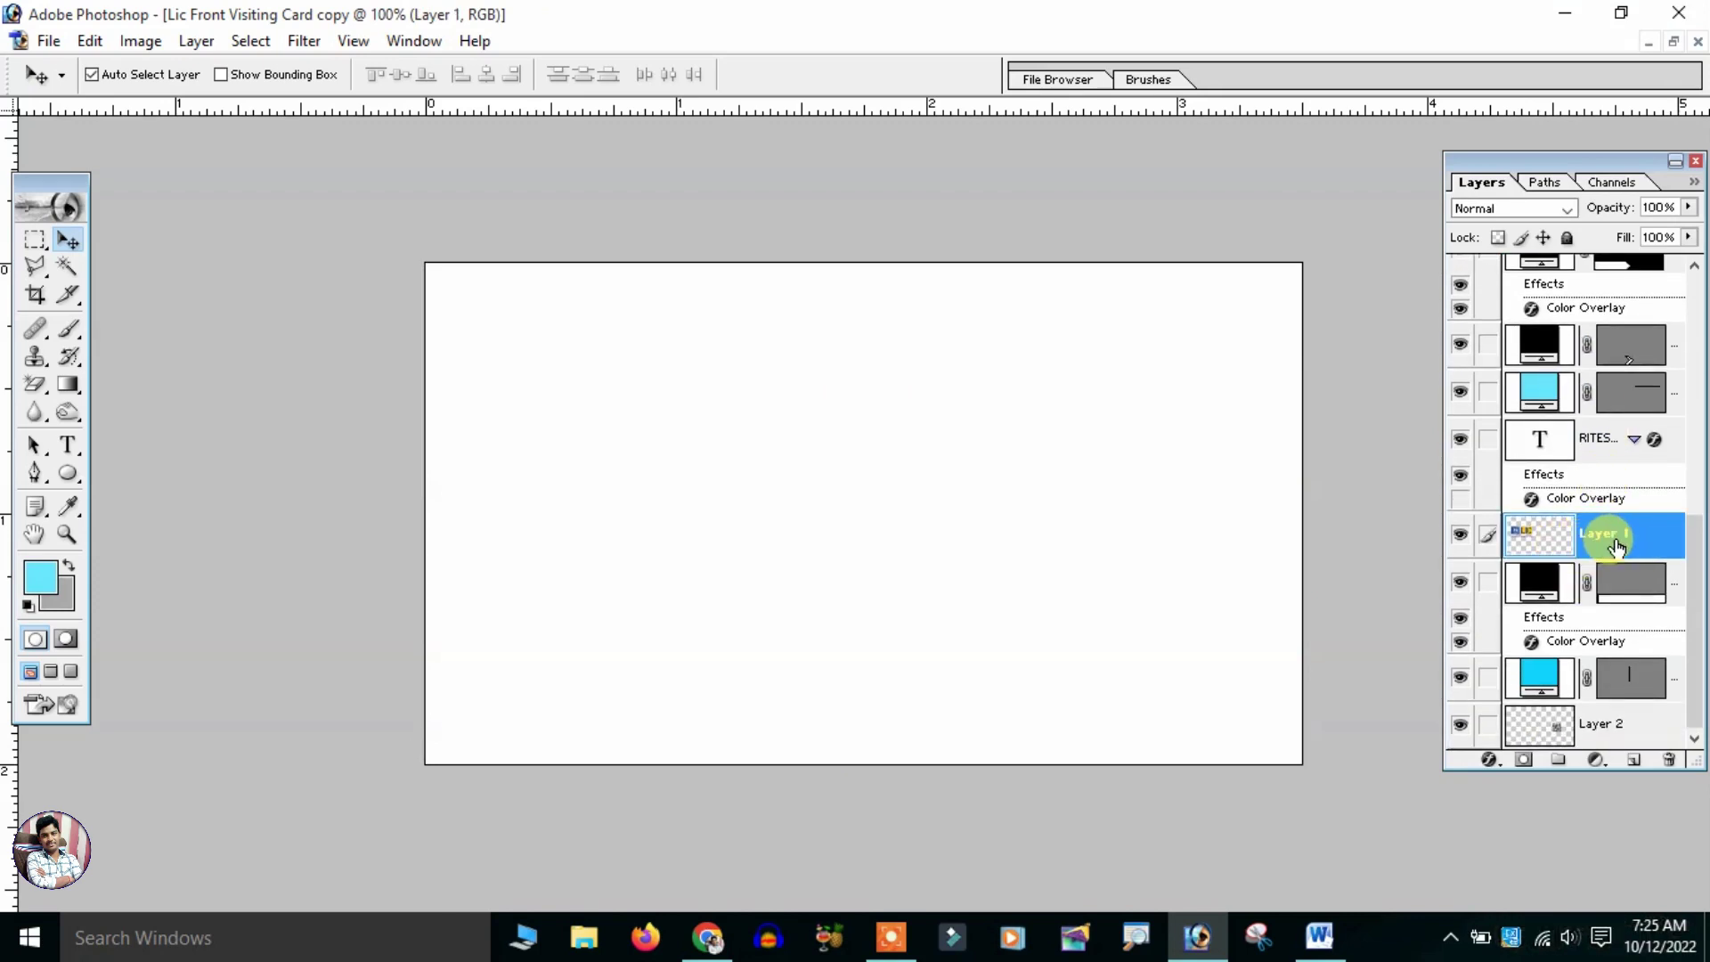
key(ctrl+shift+bracketright)
drag(595, 419, 853, 474)
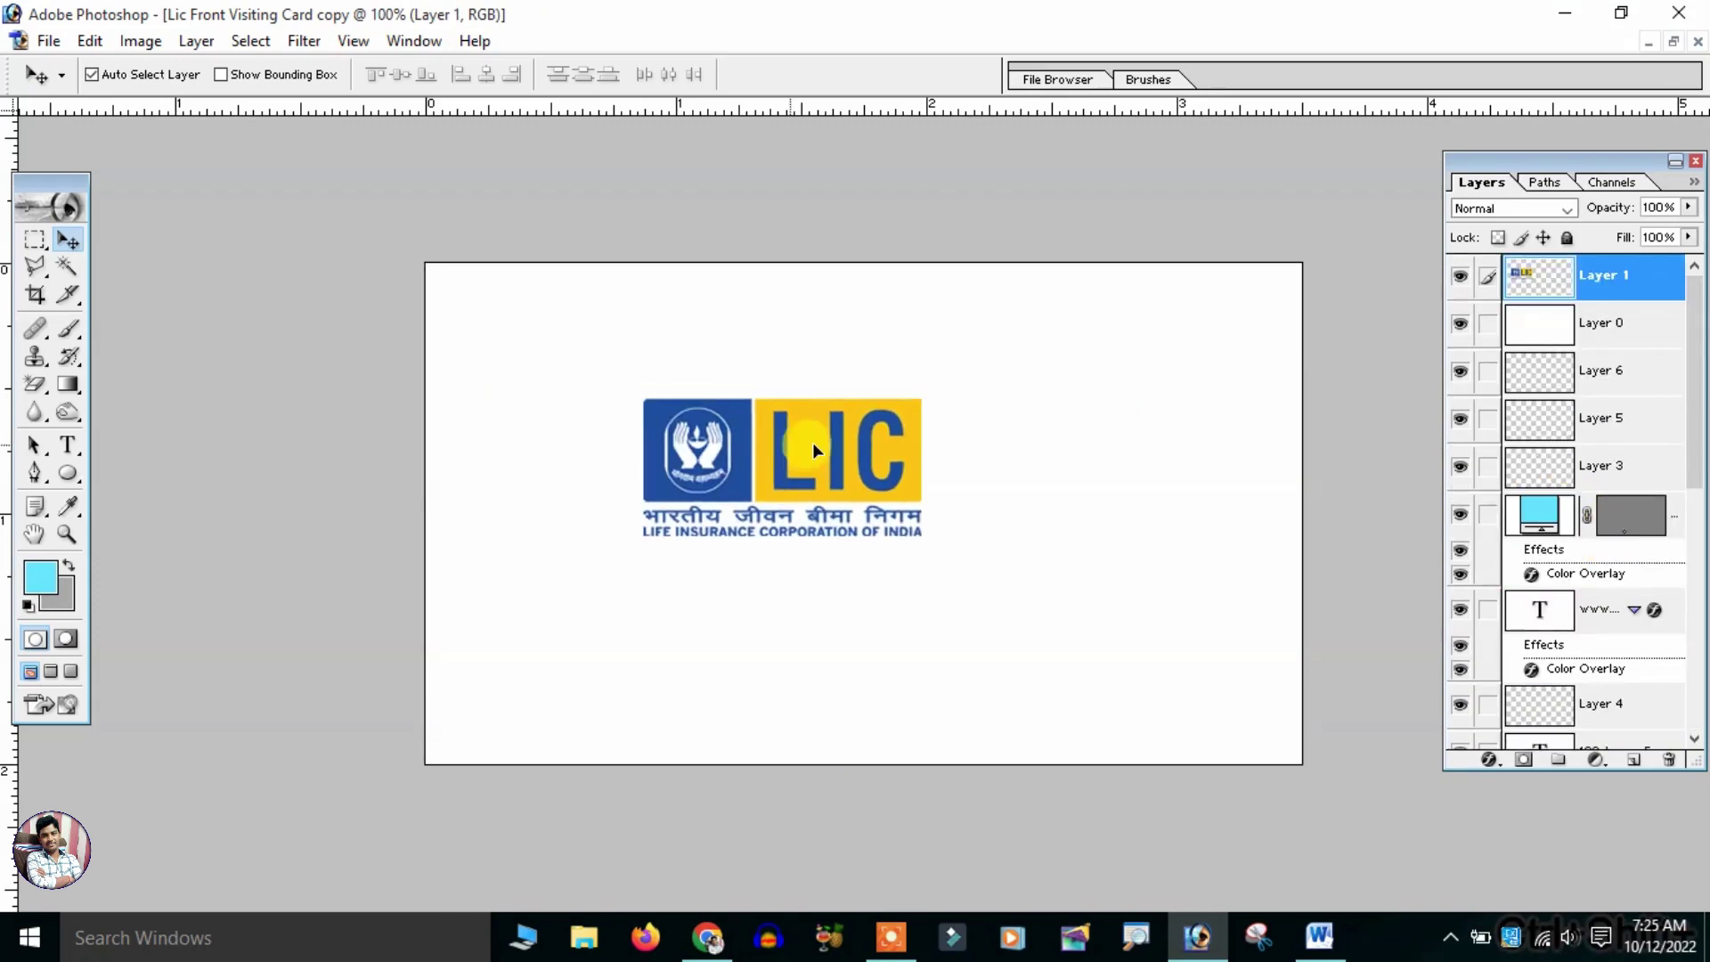
- Enlarge the LIC logo and centre it vertically and horizontally on the canvas
key(ctrl+t)
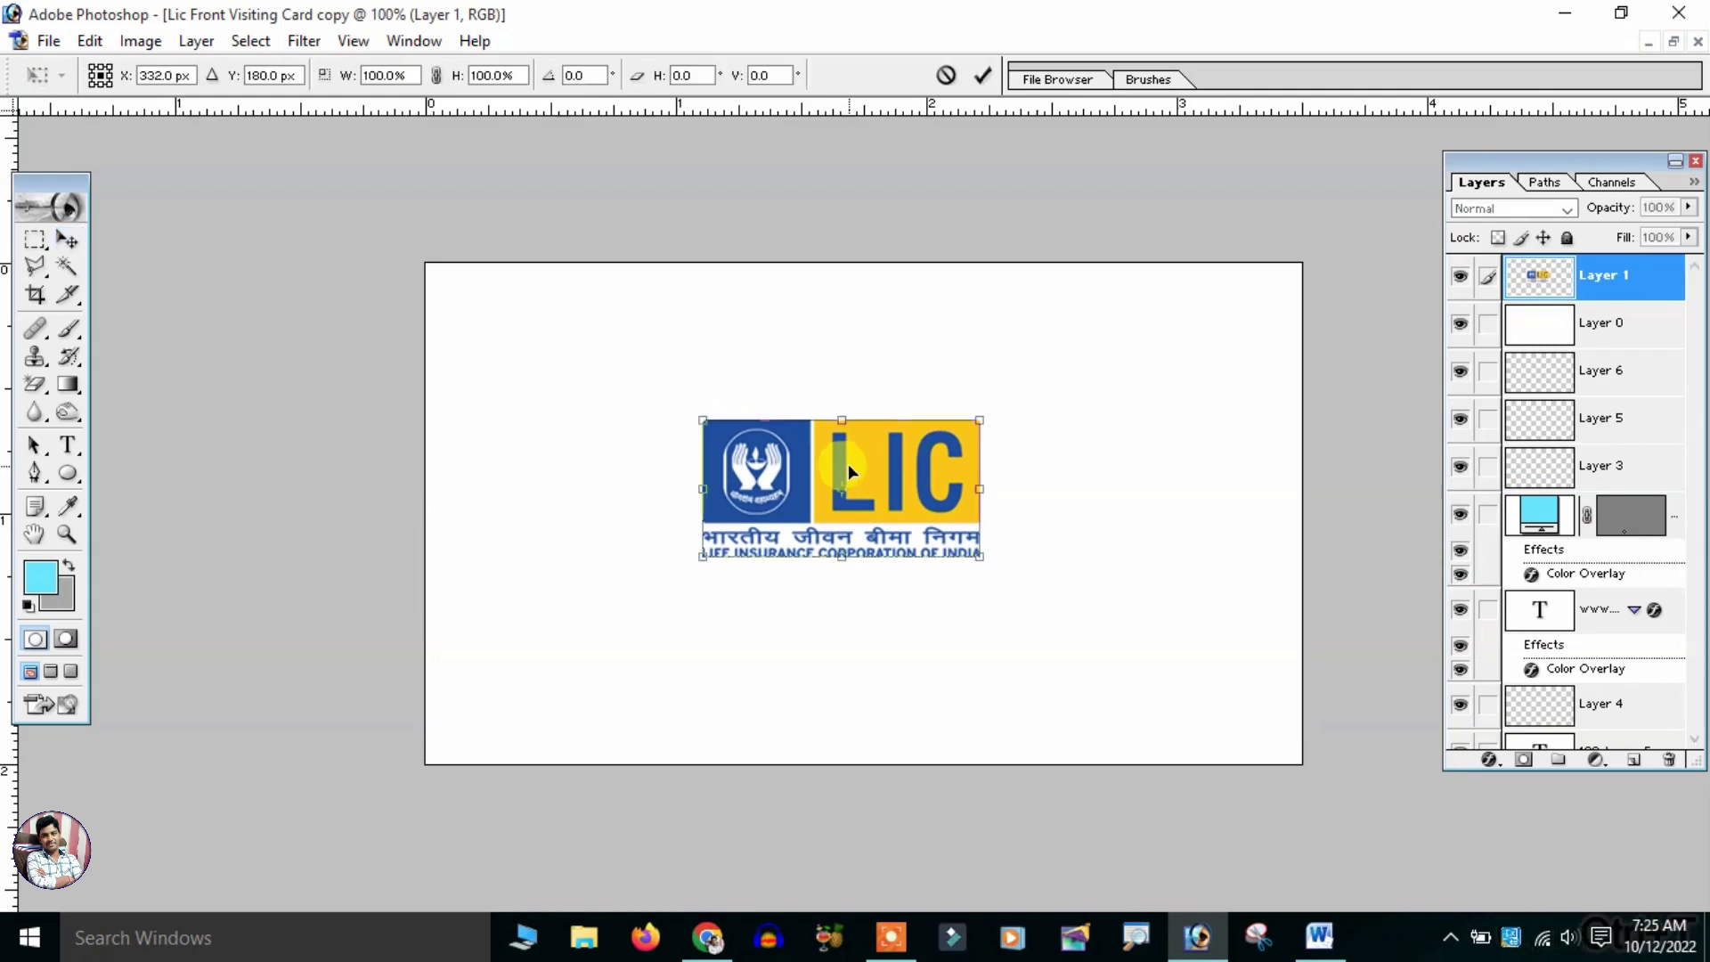
mouse_move(983, 416)
mouse_down()
mouse_move(1024, 397)
mouse_move(985, 394)
mouse_up()
drag(934, 452, 959, 468)
key(Return)
key(ctrl+0)
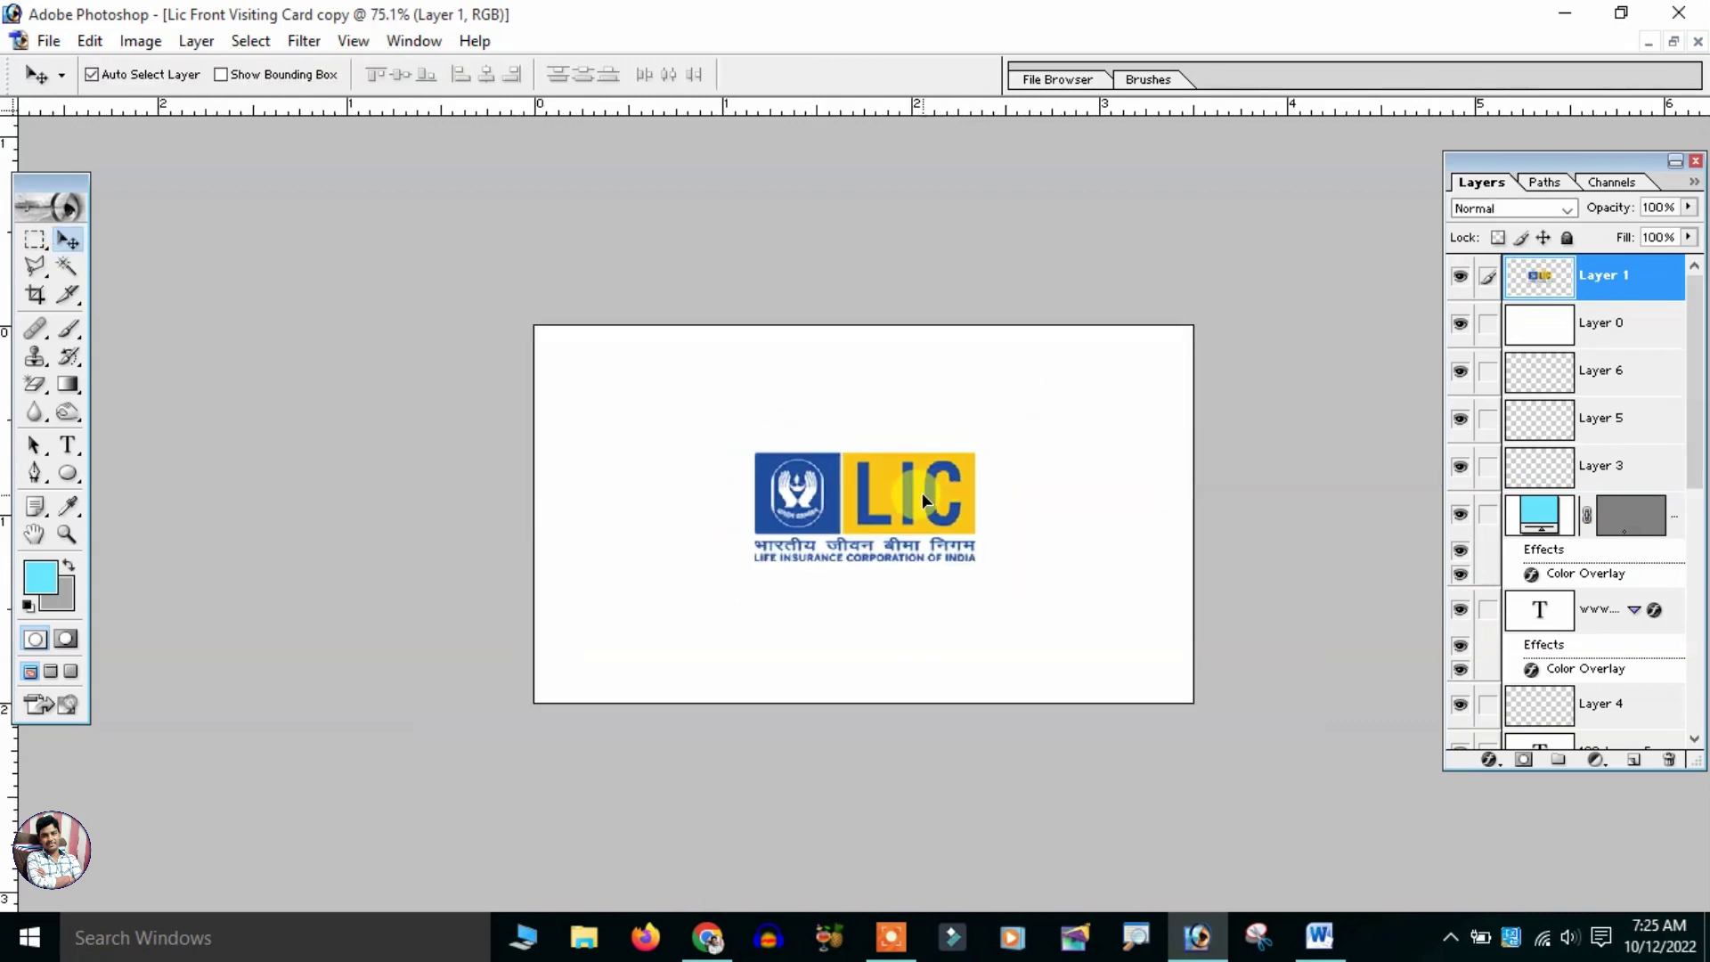
key(ctrl+a)
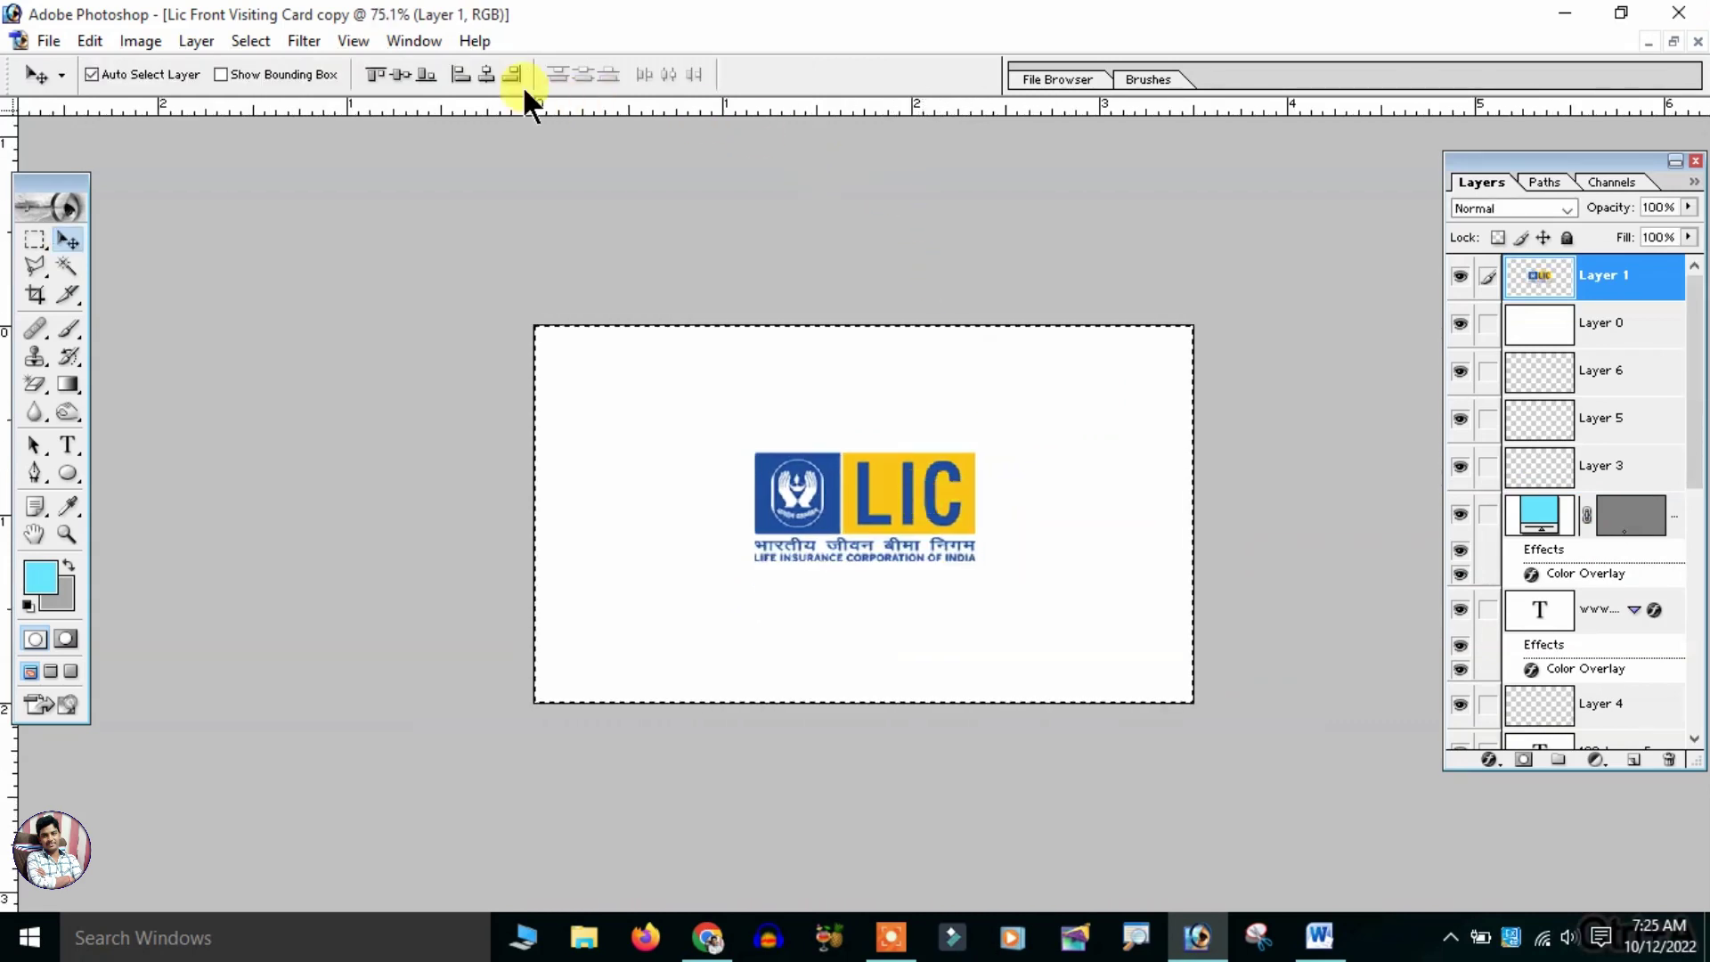
click(400, 74)
click(484, 74)
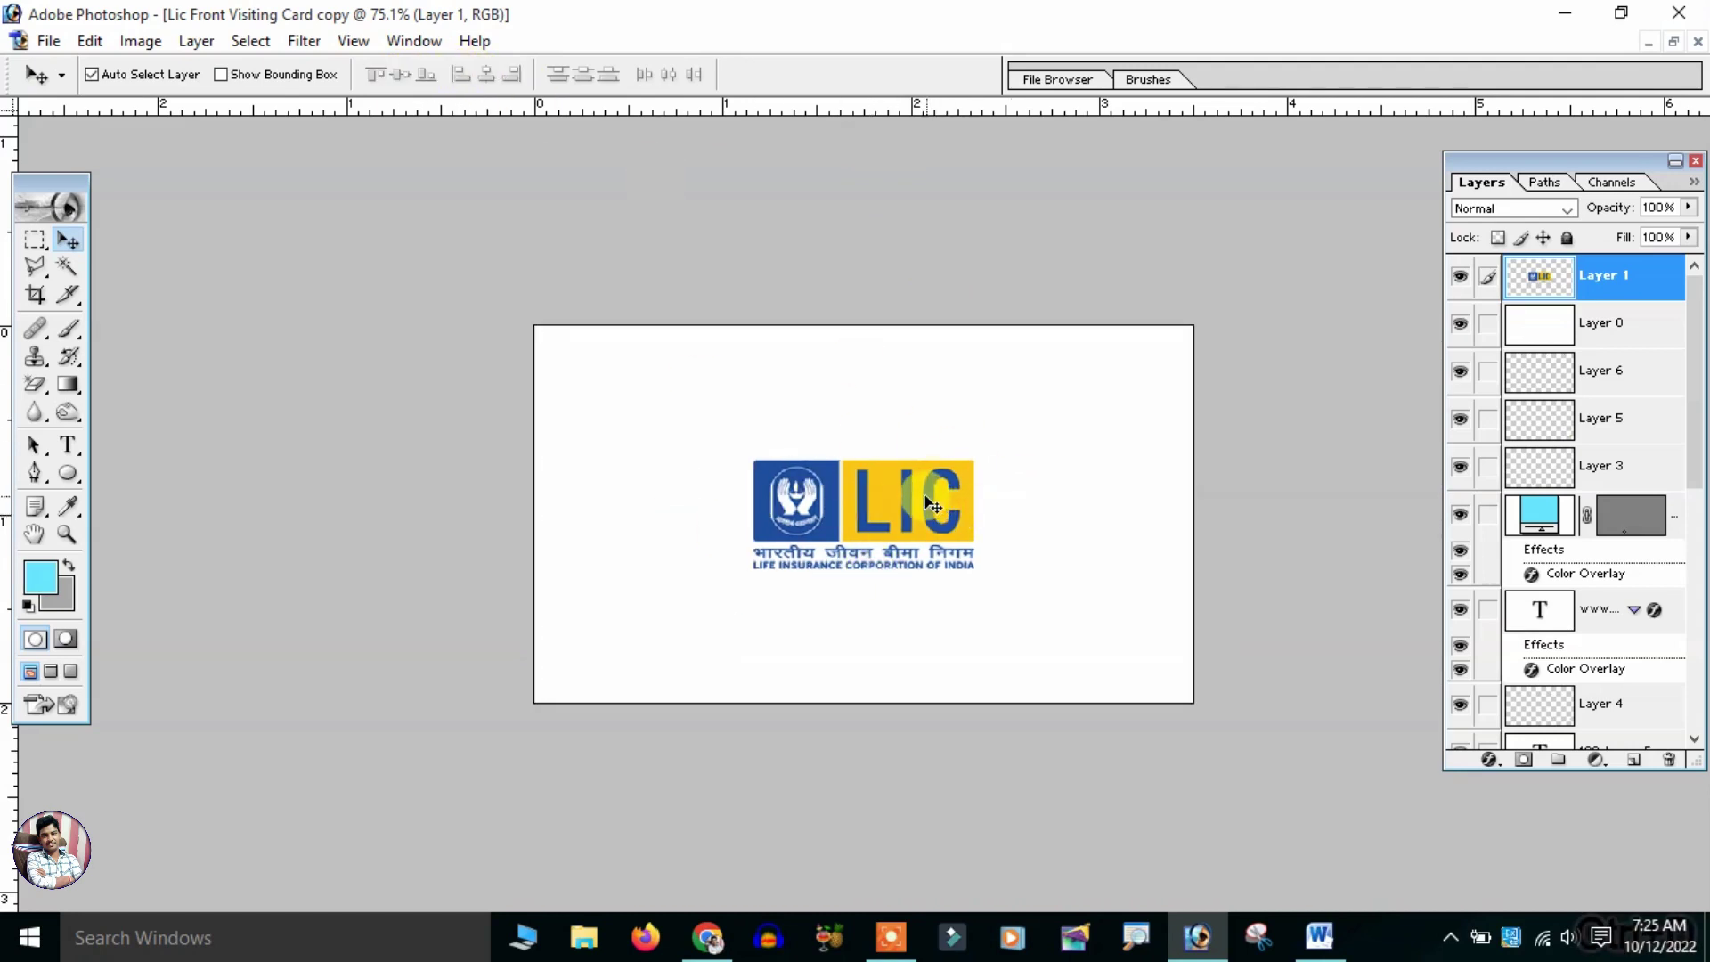
click(50, 34)
- Save the back as TIFF 'Lic Front Visiting Card copy' beside the front card in Lic Visiting Card
click(92, 238)
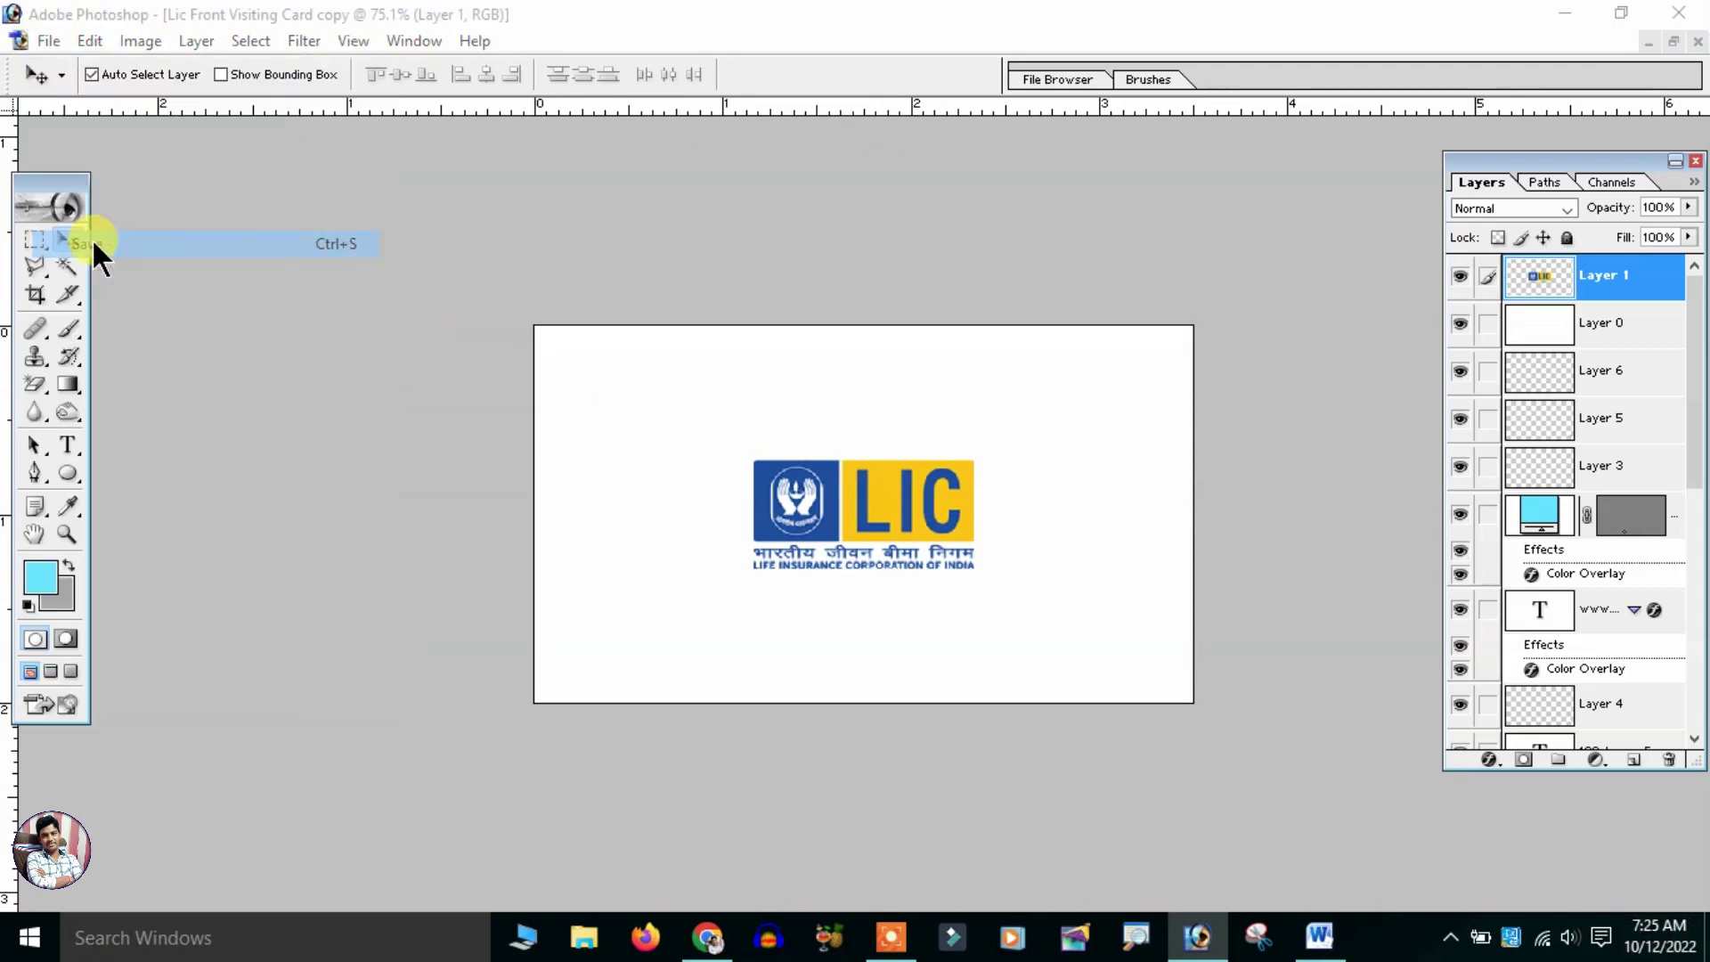
click(843, 372)
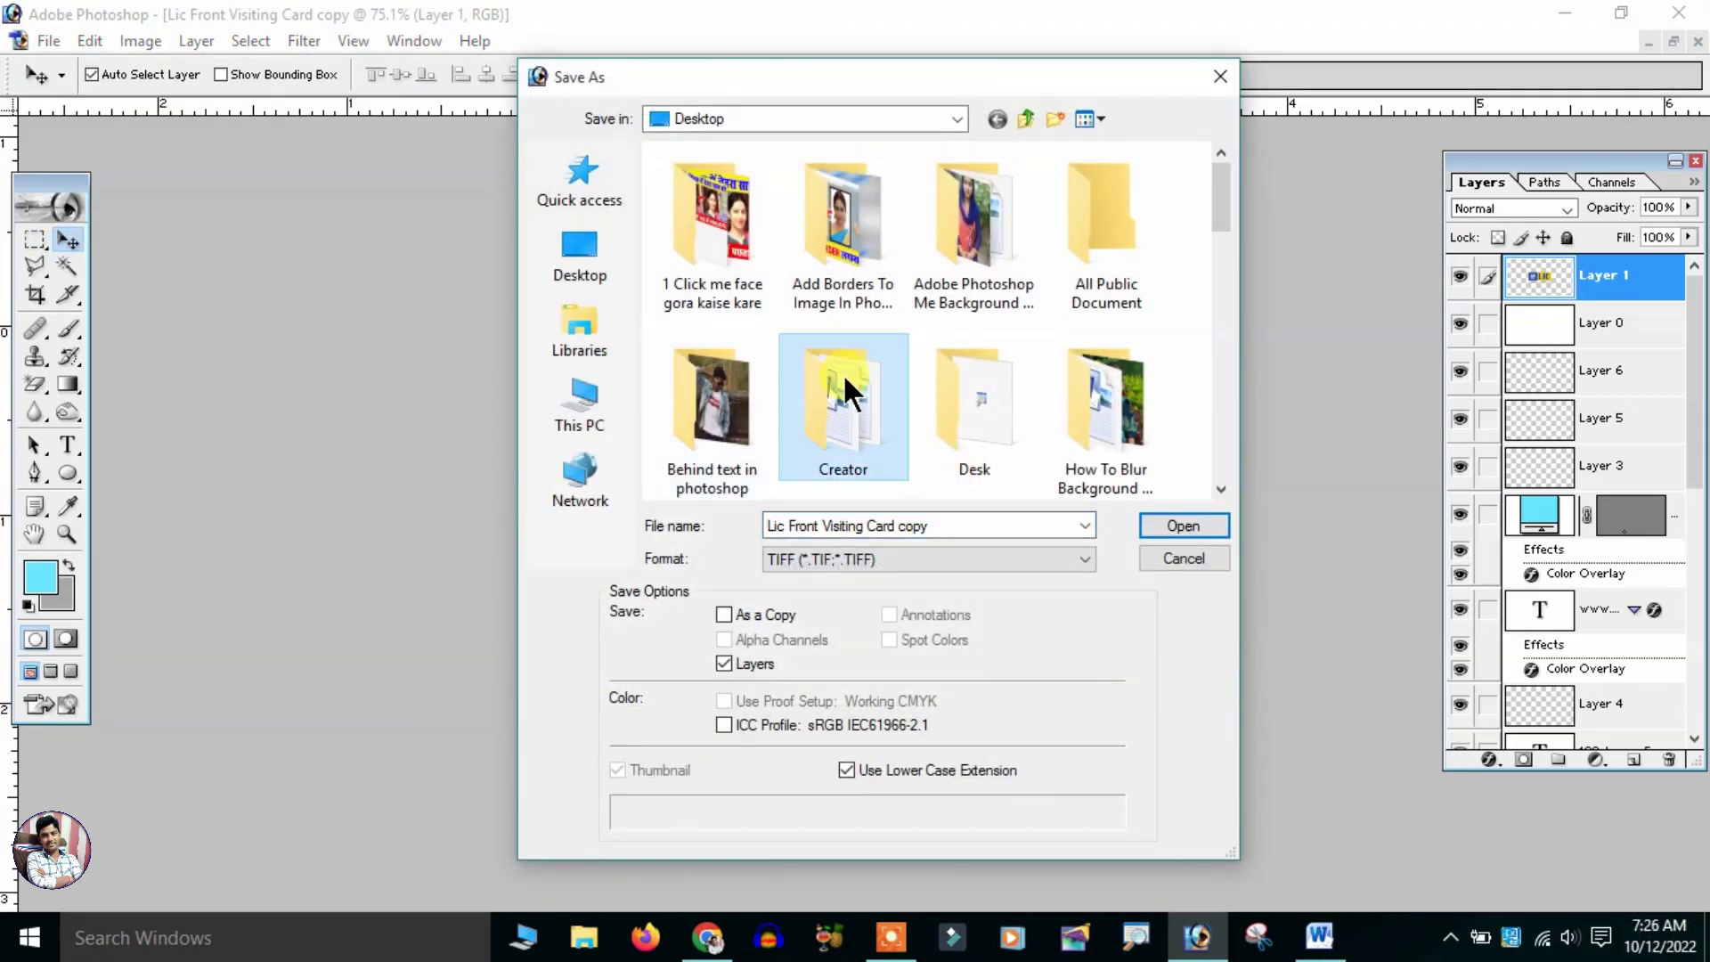
key(l)
double_click(745, 251)
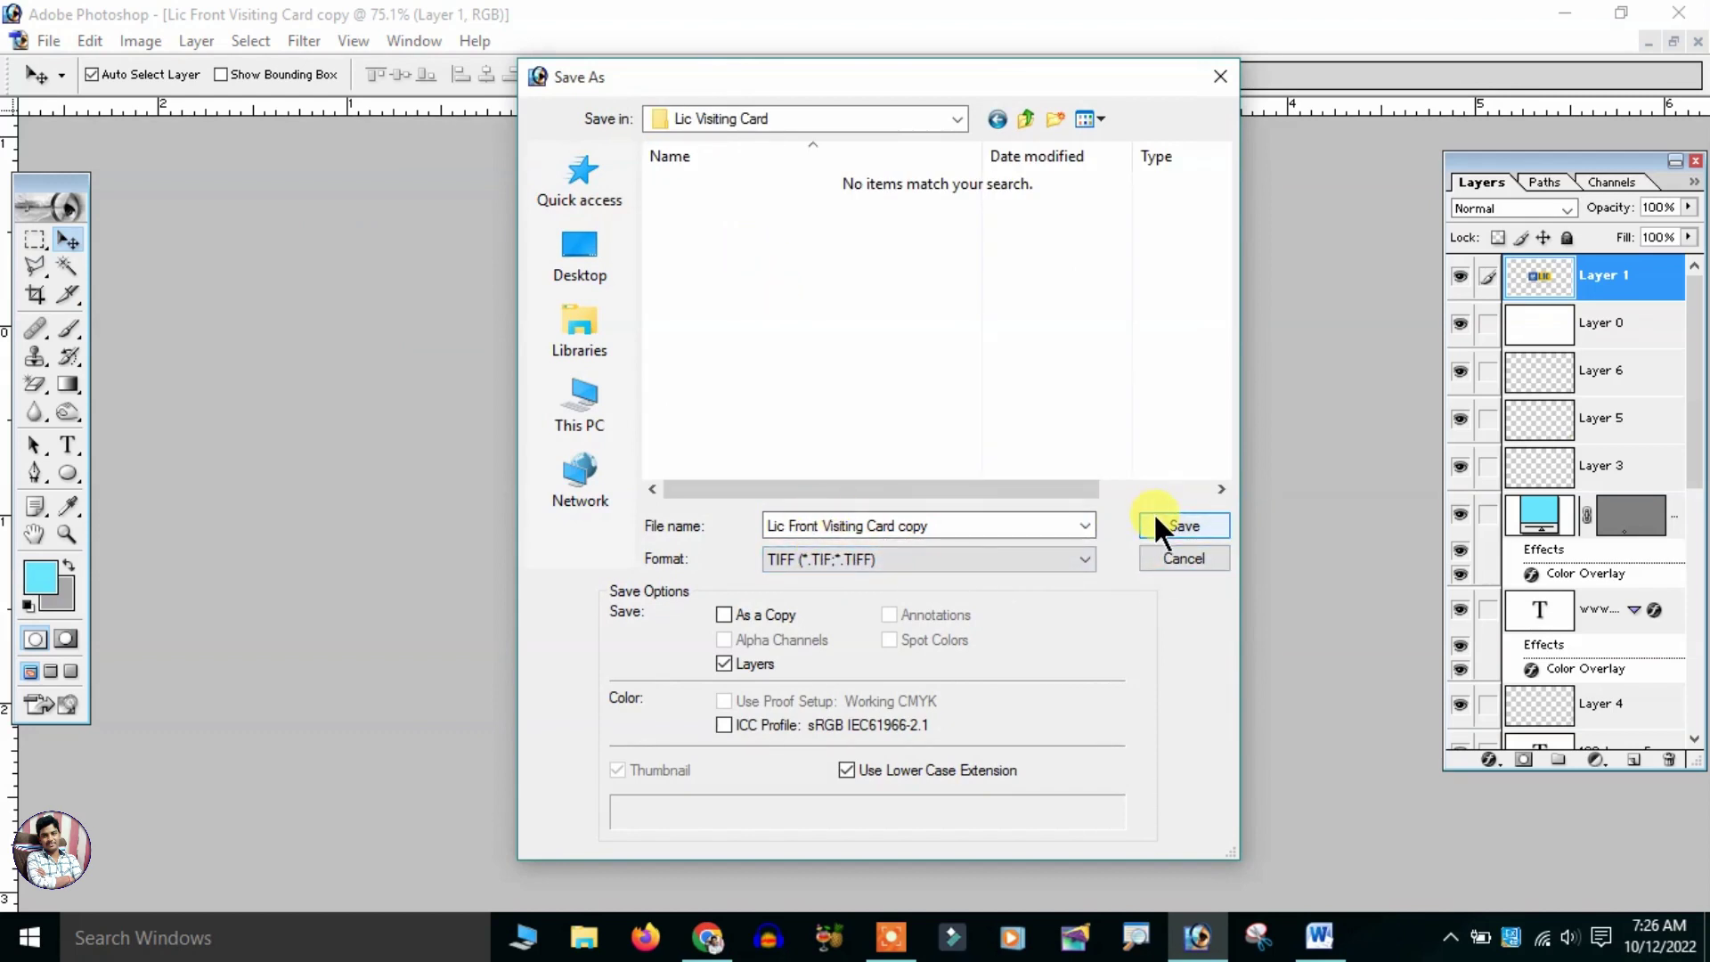
click(1050, 559)
click(969, 577)
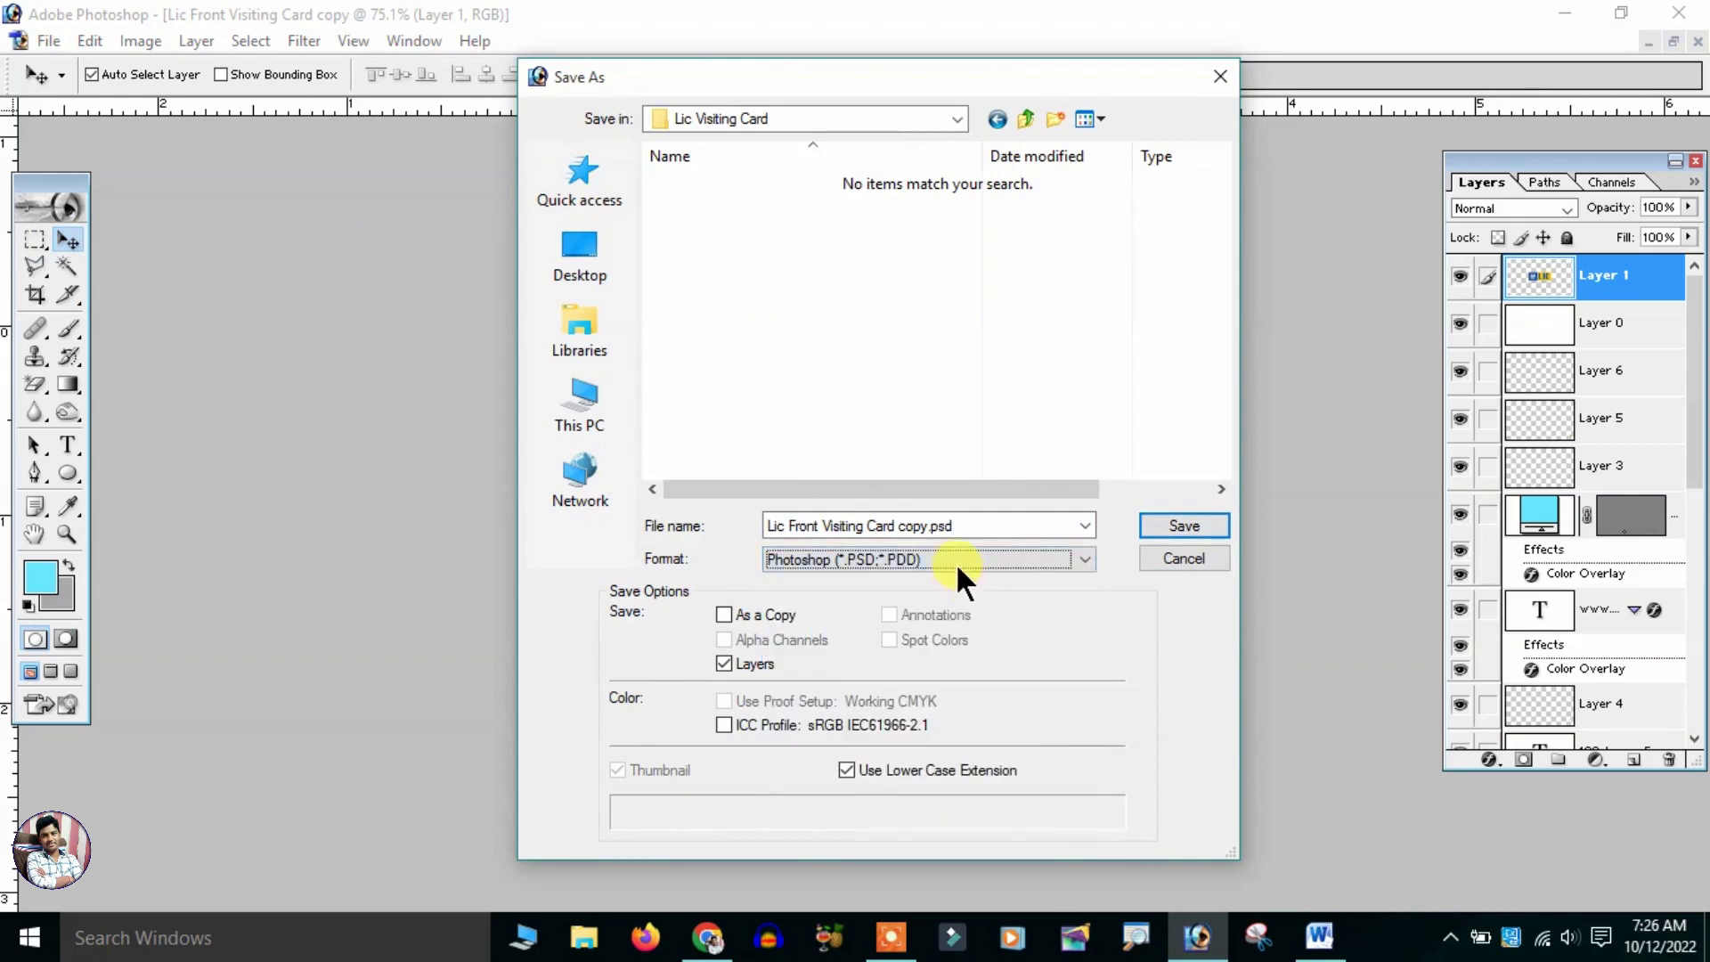
click(928, 664)
click(1163, 526)
click(1018, 264)
double_click(717, 59)
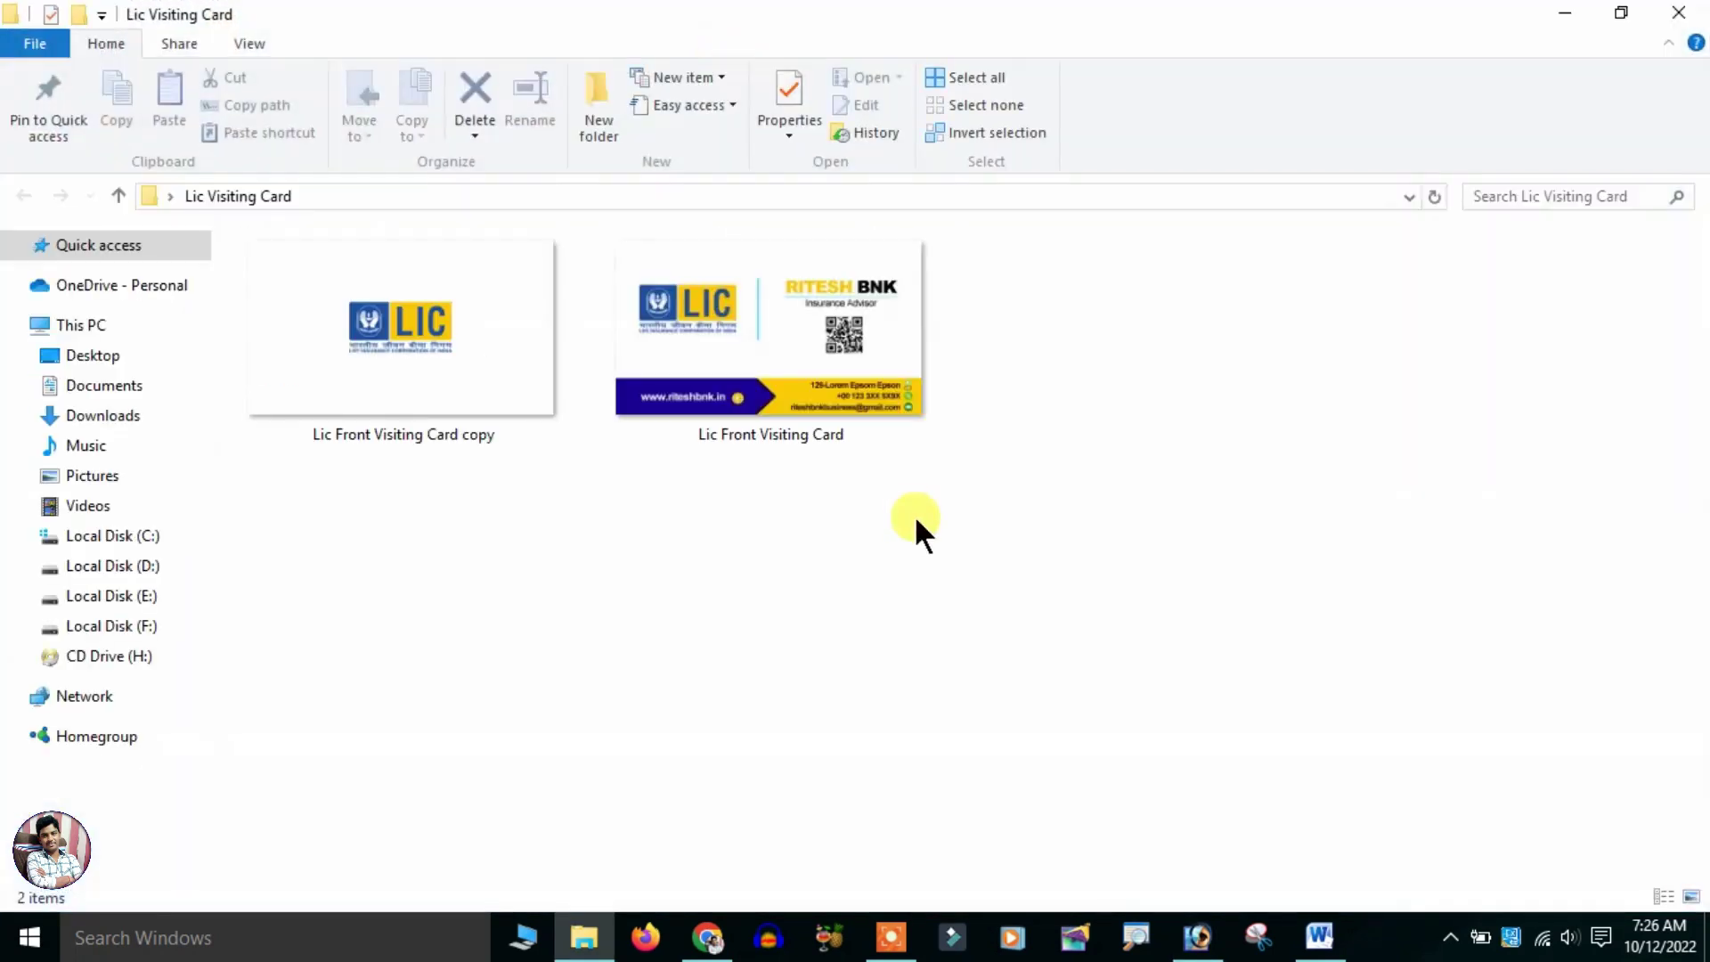
click(504, 347)
click(794, 335)
click(458, 320)
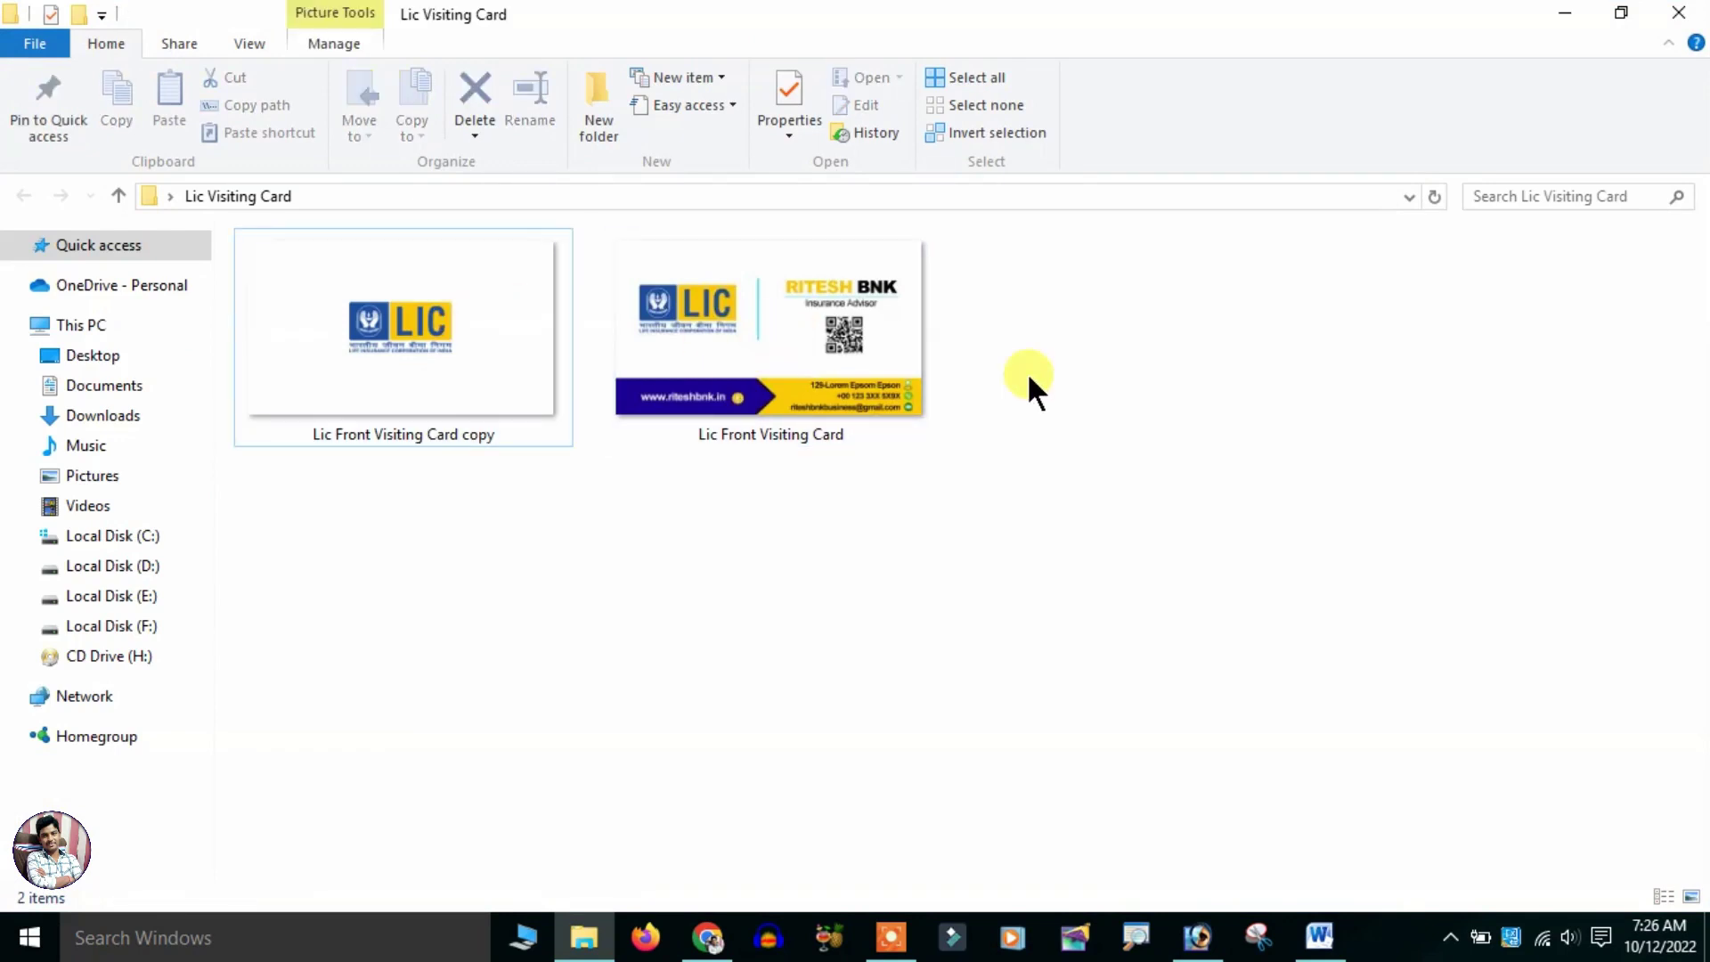
drag(1064, 341, 406, 388)
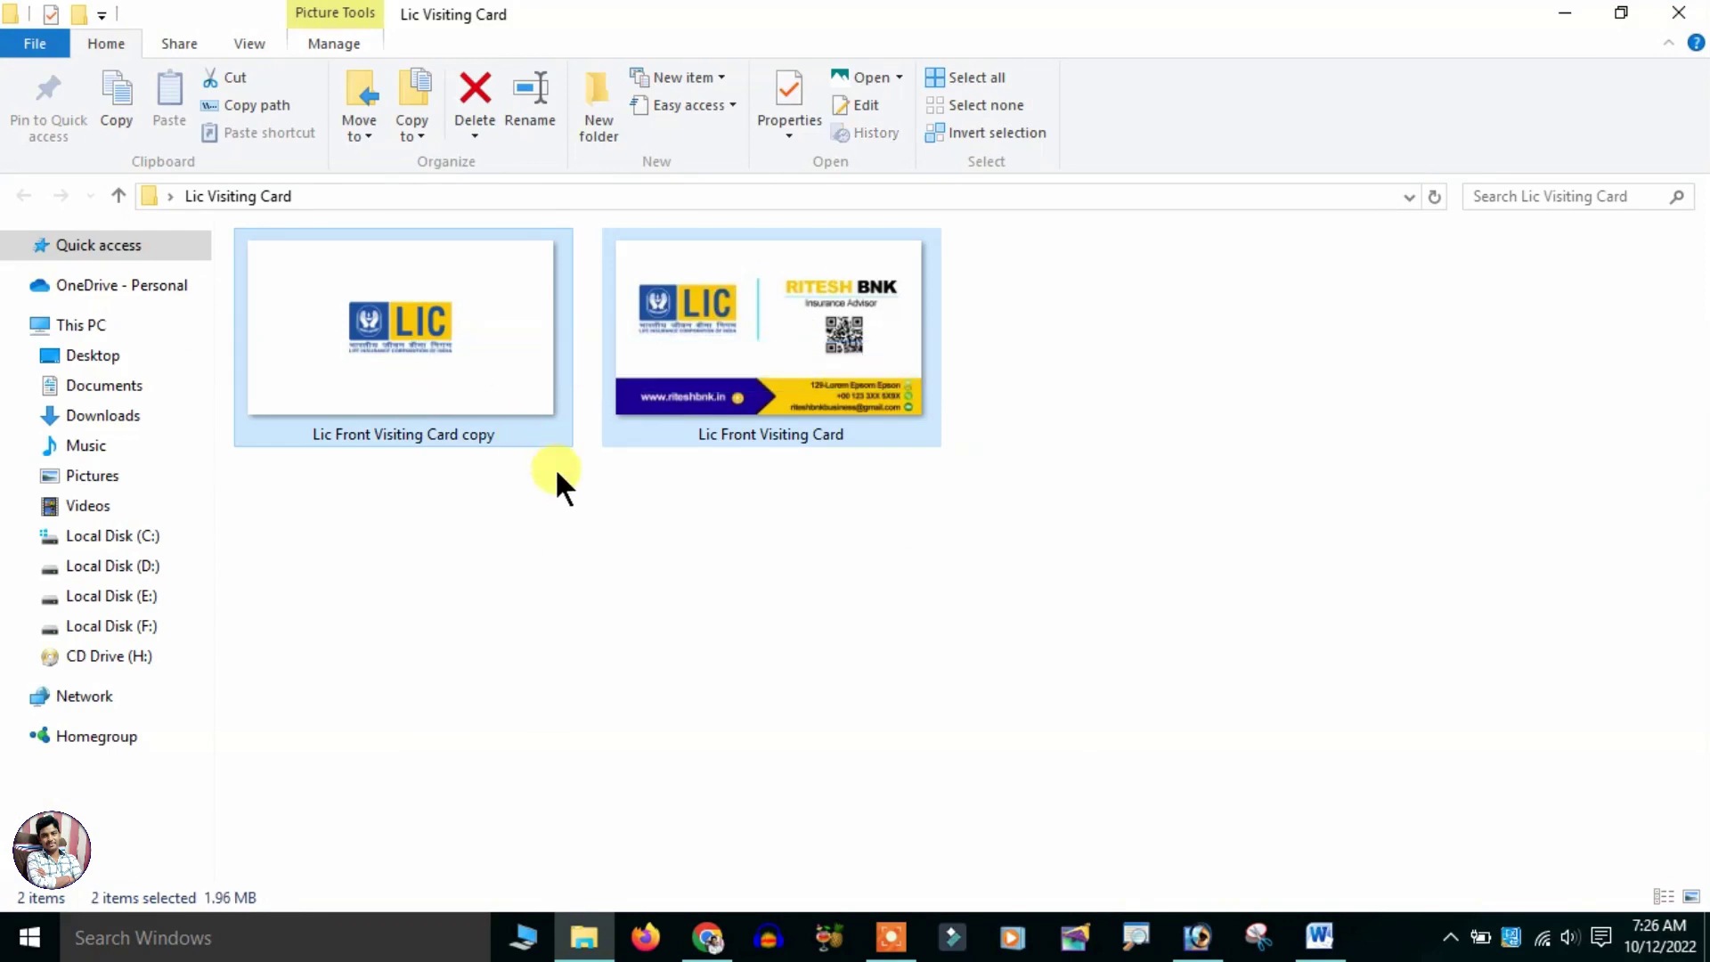